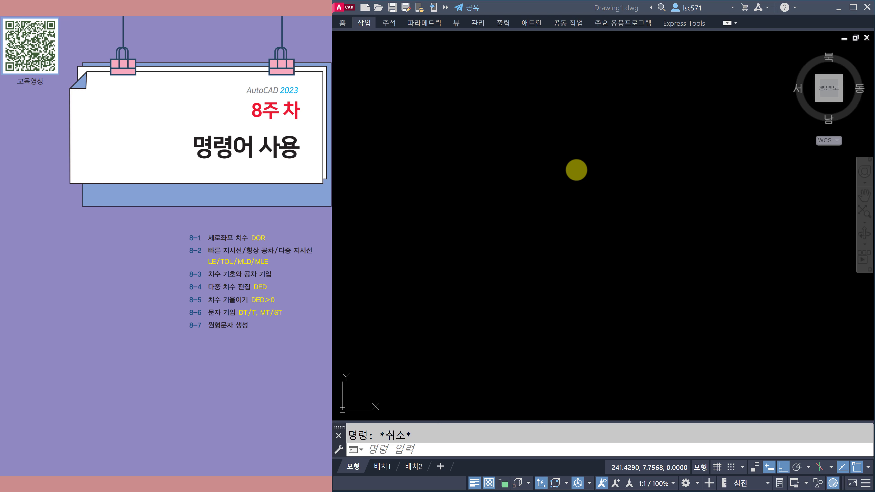
Step: Draw the stepped profile's horizontal base with the Line command, running 50 units to the right from a free start point
scroll(302, 270, down, 1)
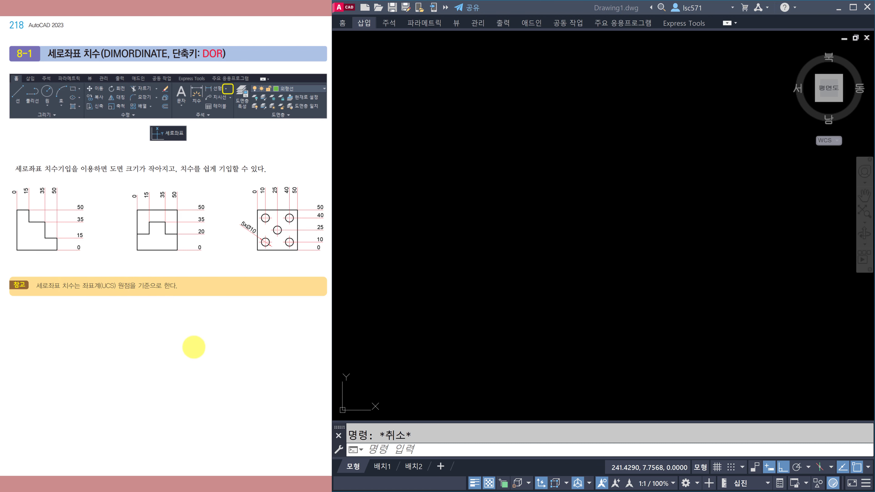
scroll(195, 352, down, 1)
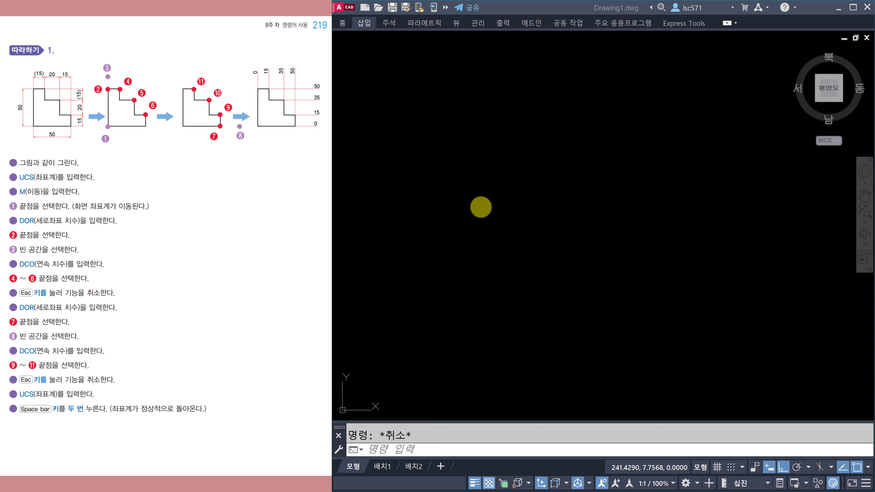
click(475, 211)
text(l)
key(space)
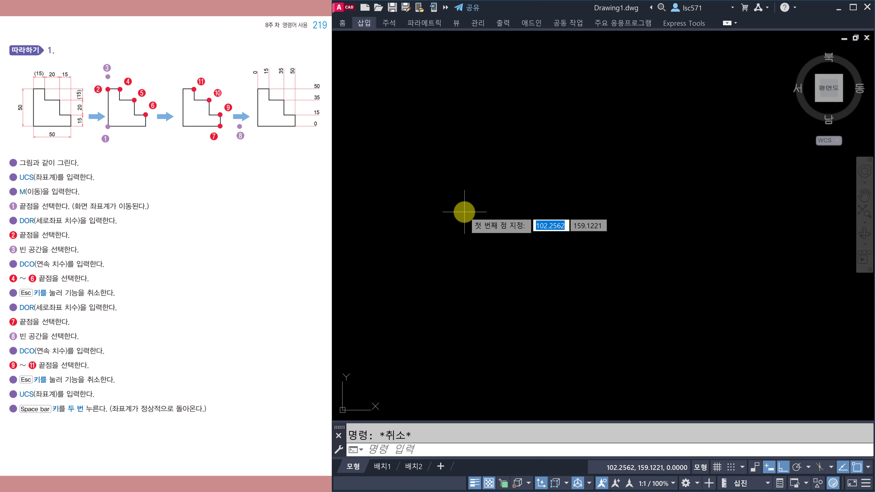
click(468, 228)
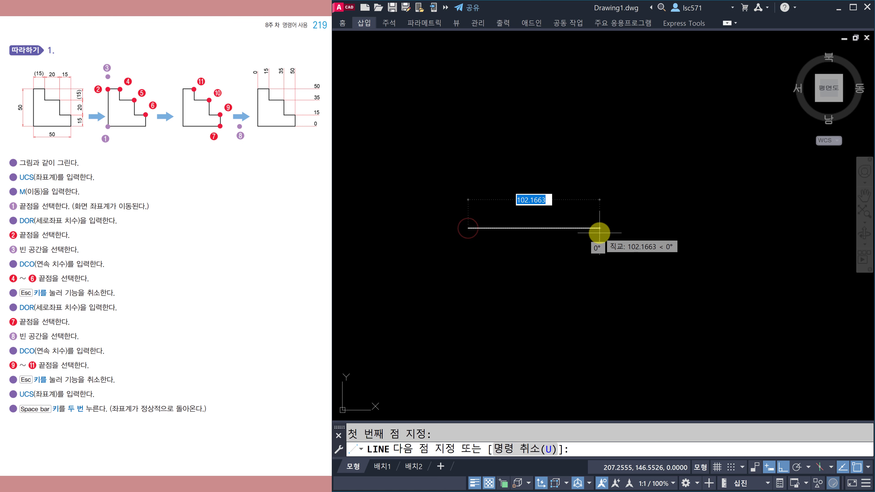
text(50)
key(Return)
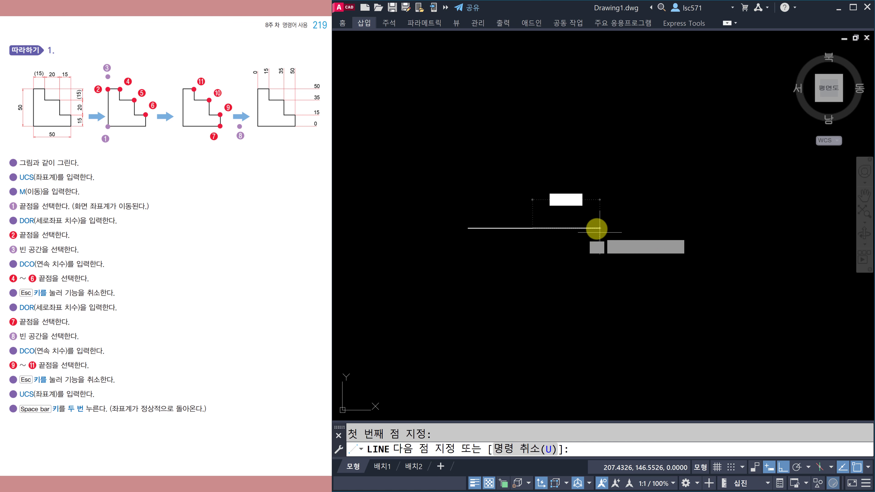
Step: Continue the outline from the base's right end 15 units up and 15 units left to form the lowest step
scroll(547, 170, up, 4)
mouse_move(545, 174)
middle_down()
mouse_move(556, 183)
mouse_move(643, 167)
middle_up()
text(1)
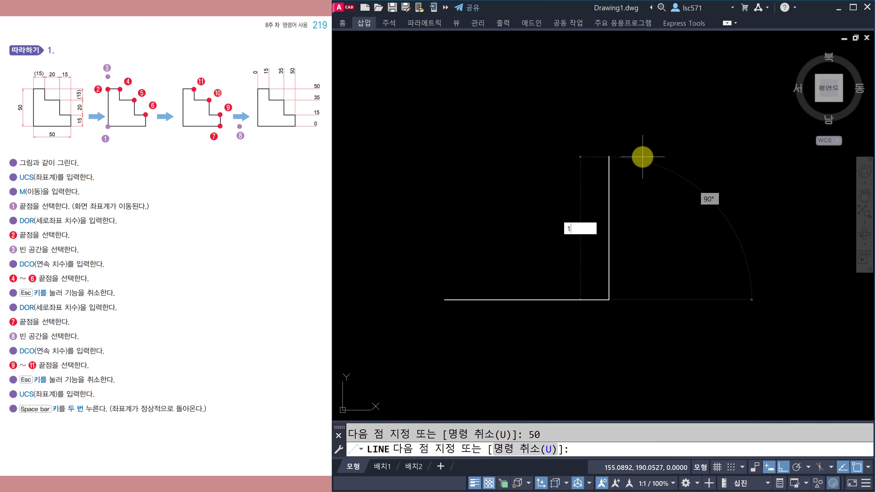
text(5)
key(Return)
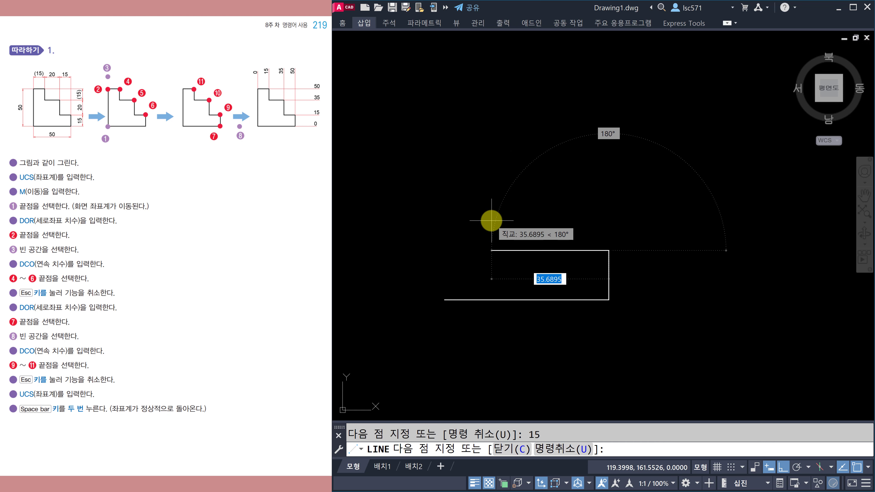
text(15)
key(Return)
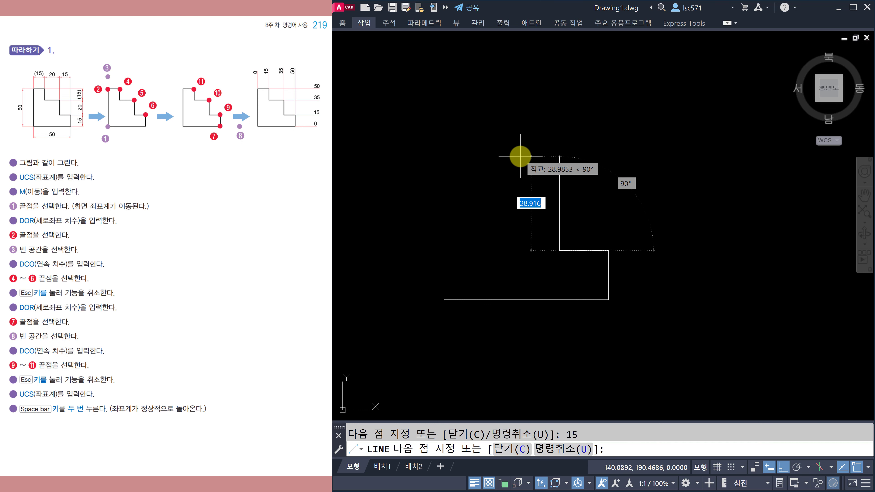
Step: Continue the outline 20 units up and 20 units left to form the middle step
text(20)
key(Return)
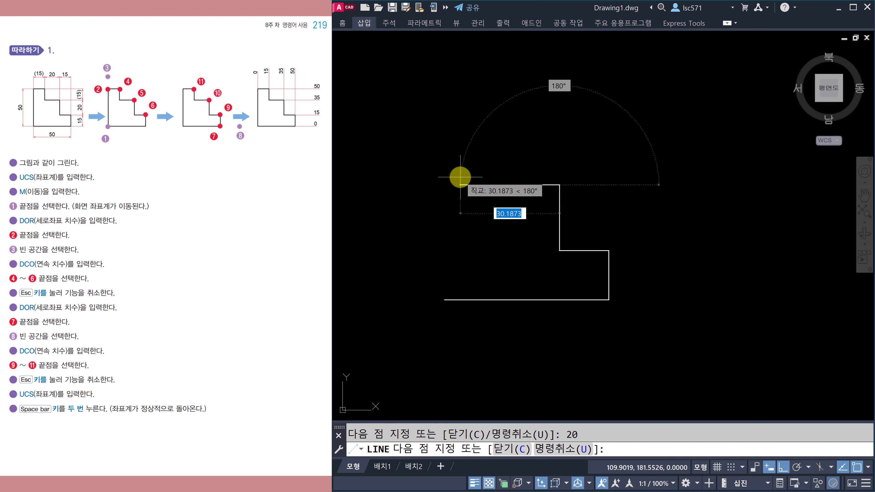
text(20)
key(Return)
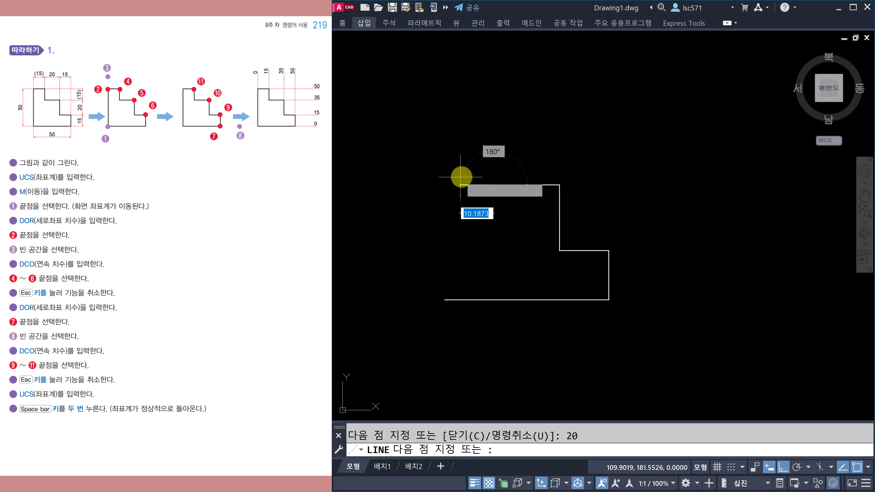
Step: Add the top step 15 units up and 15 units left, and close the outline back to its start point
text(15)
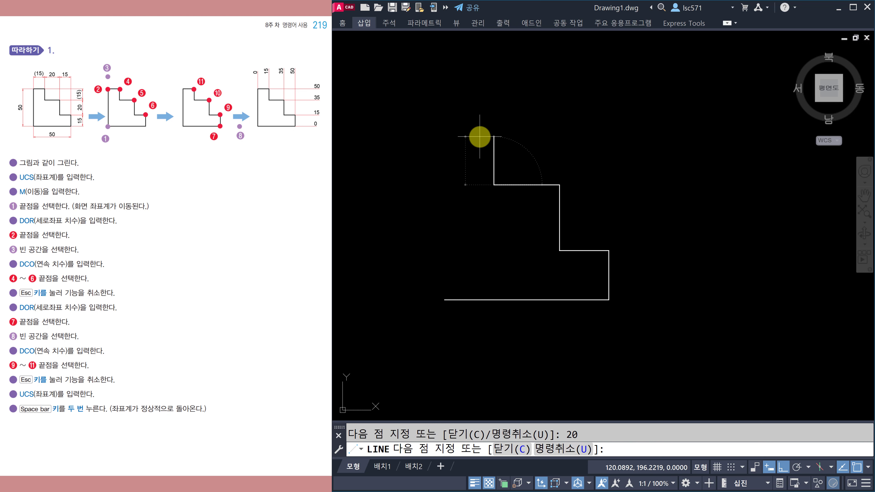
key(Return)
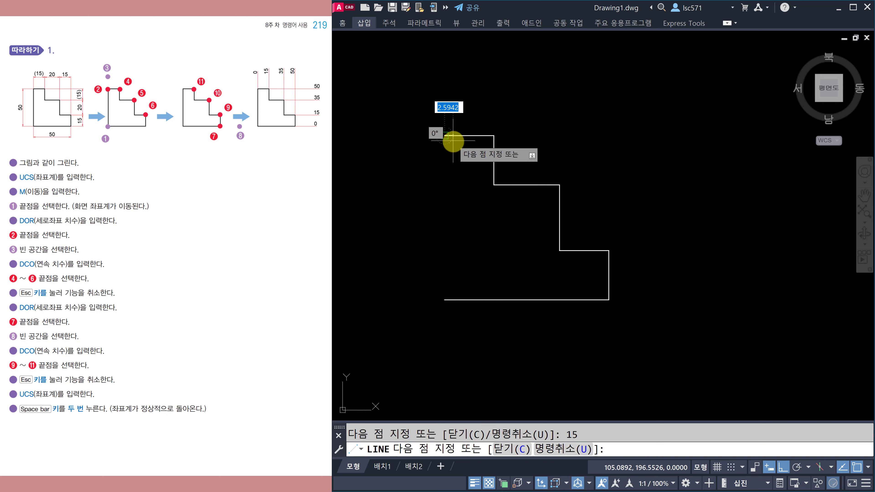
click(453, 141)
text(C)
key(Return)
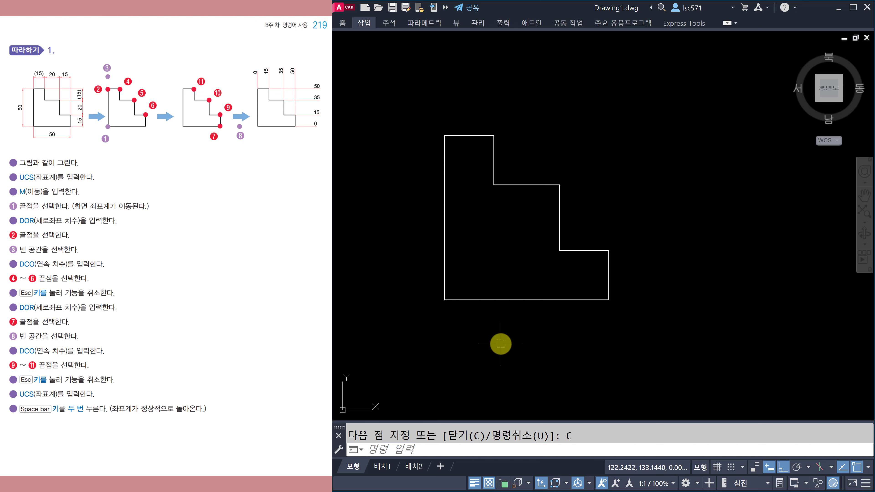
Step: Move the UCS origin to the lower-left corner of the stepped profile
text(UCS)
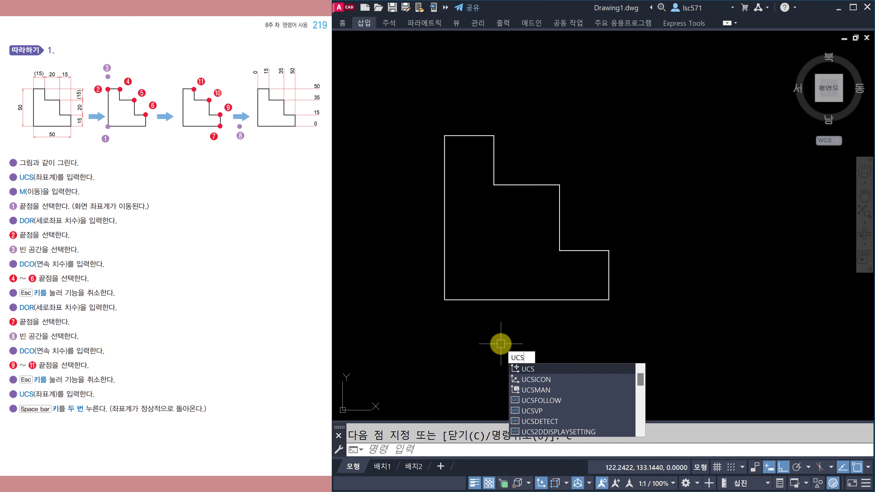
key(Return)
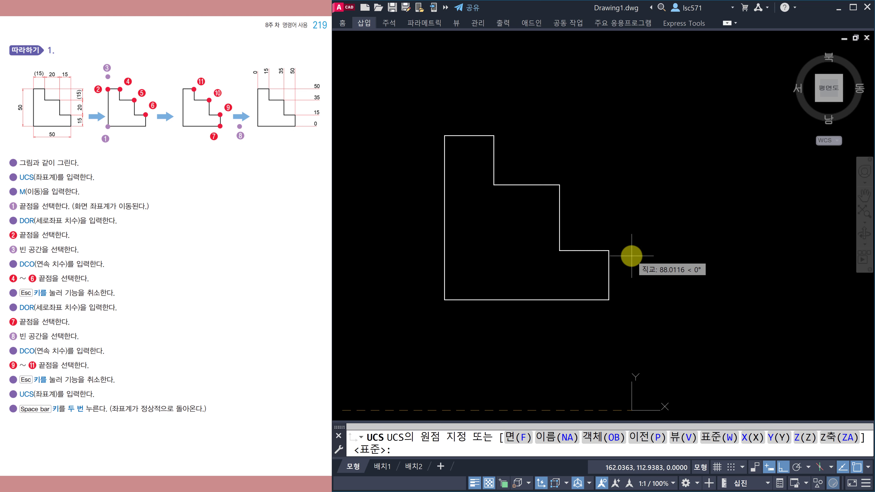
text(M)
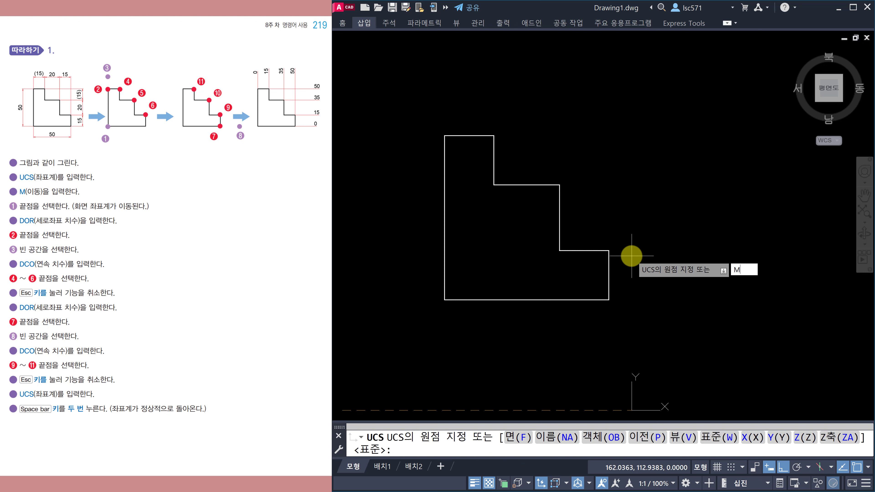
key(Return)
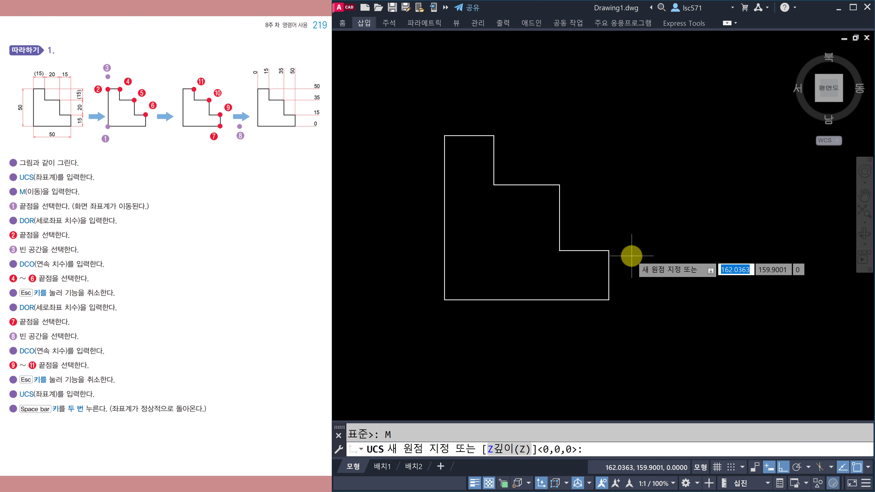
click(445, 300)
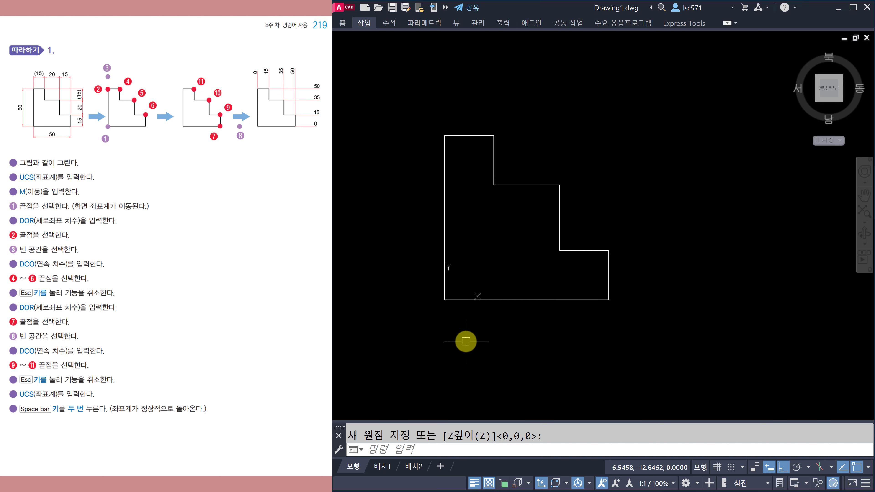
Step: Place an ordinate dimension on the profile's upper-left corner with its leader running straight up above the outline
text(DOR)
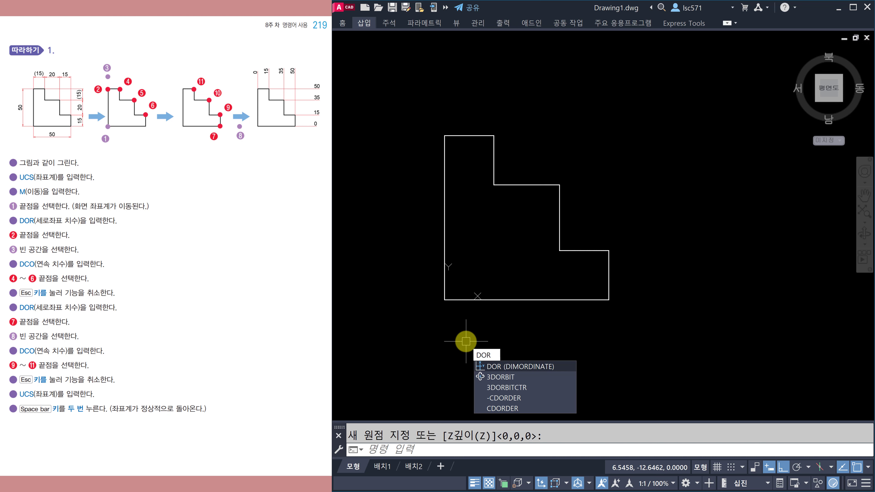
key(Return)
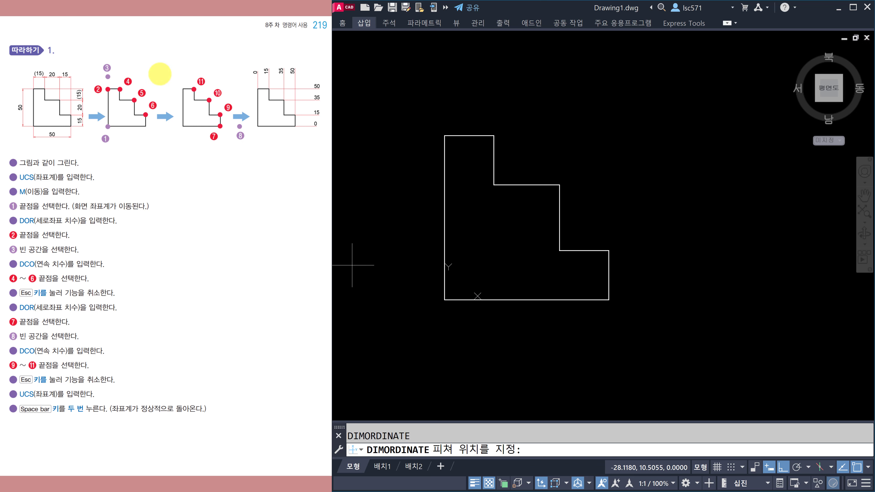
click(445, 133)
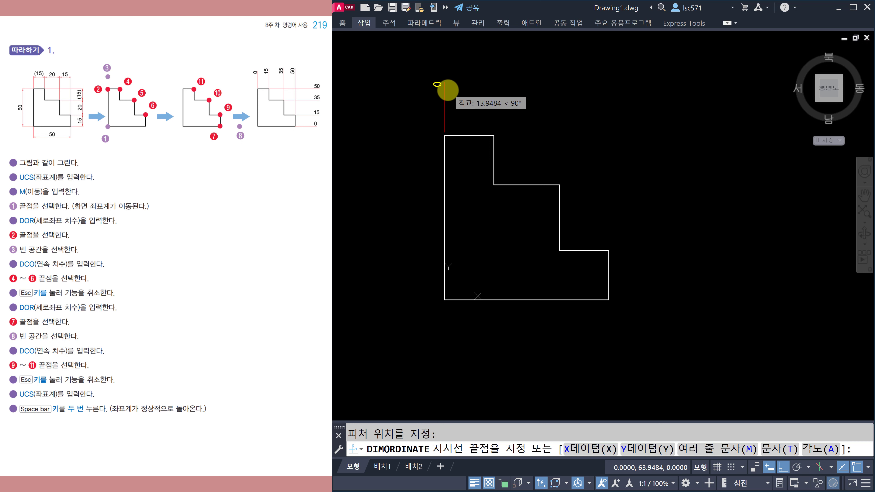
click(448, 92)
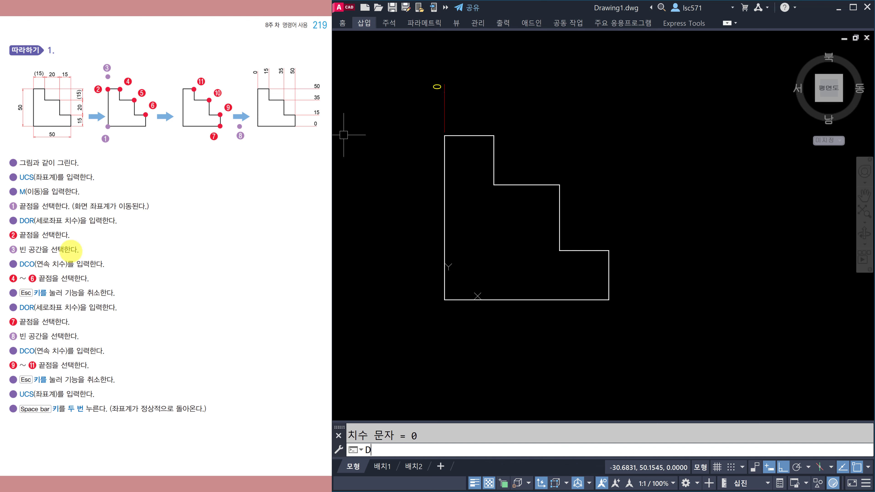
Step: Continue the horizontal-position ordinate dimensions to the outer corners of the top, middle and lowest steps with DIMCONTINUE
text(O)
key(Return)
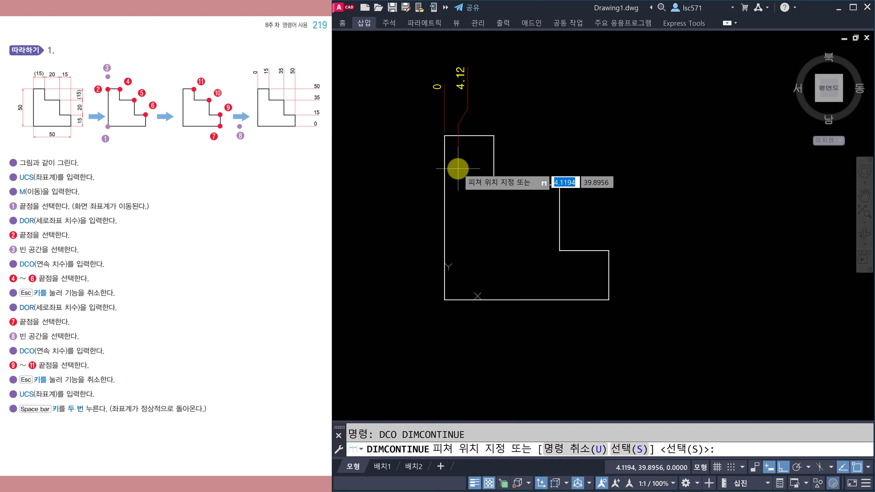
click(494, 136)
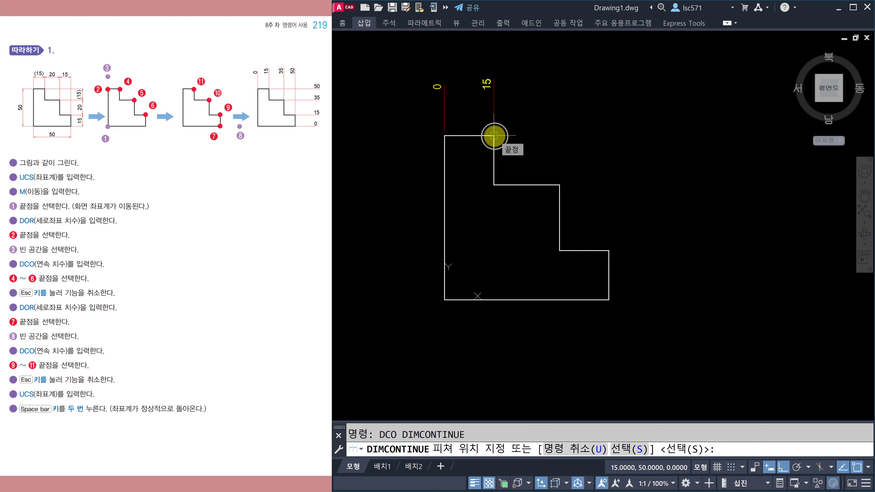
click(559, 187)
click(609, 250)
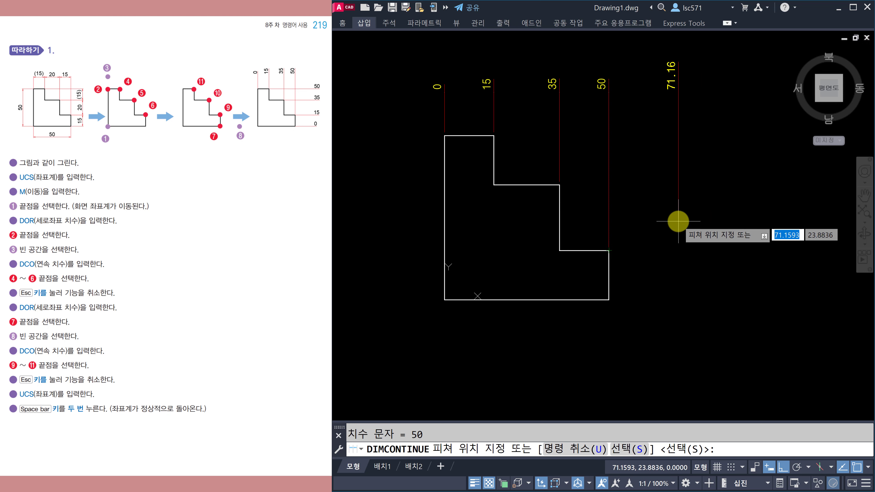
key(Escape)
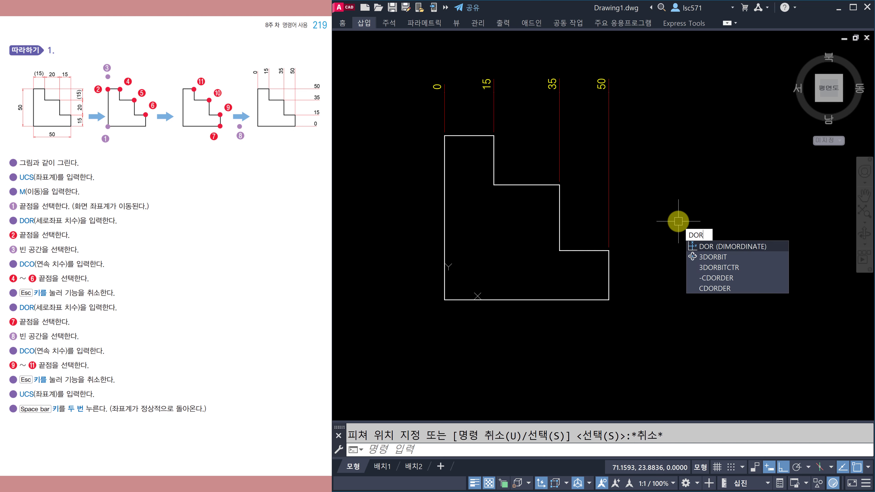
Step: Place an ordinate dimension on the profile's lower-right corner with its leader running out to the right
key(Return)
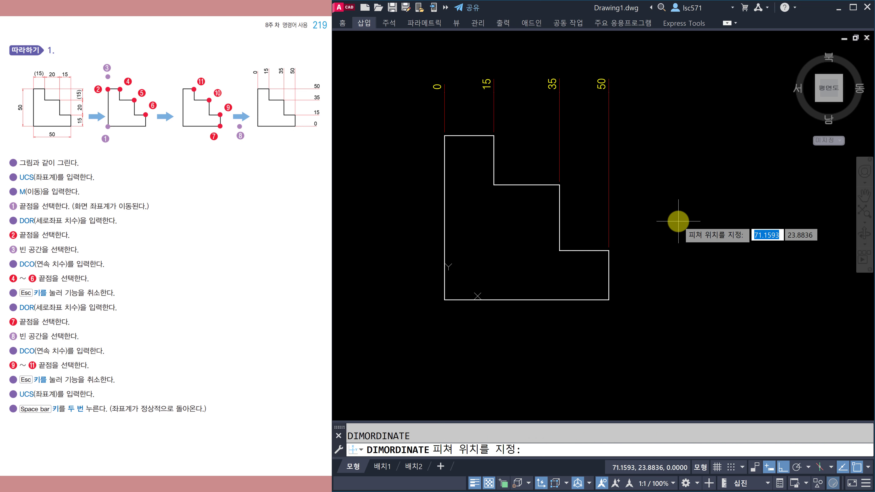
click(609, 301)
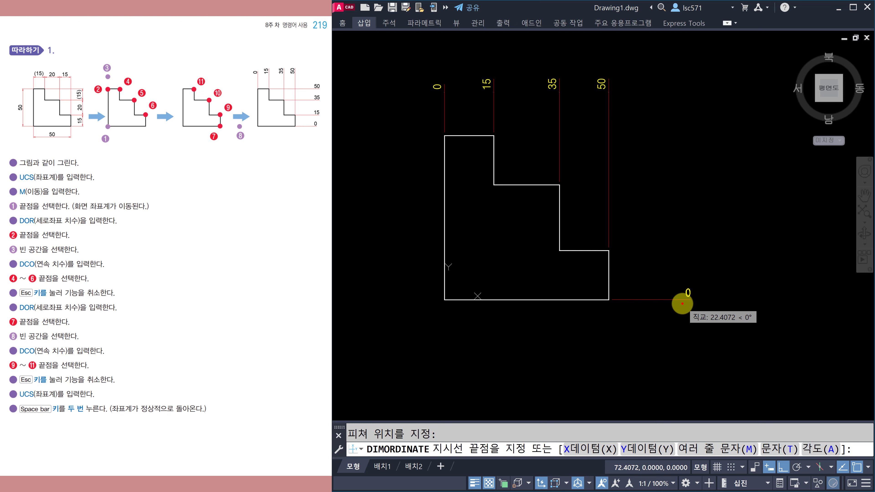
click(682, 304)
Step: Continue the height ordinate dimensions to the outer corners of the lowest, middle and top steps with DIMCONTINUE
text(DIMC)
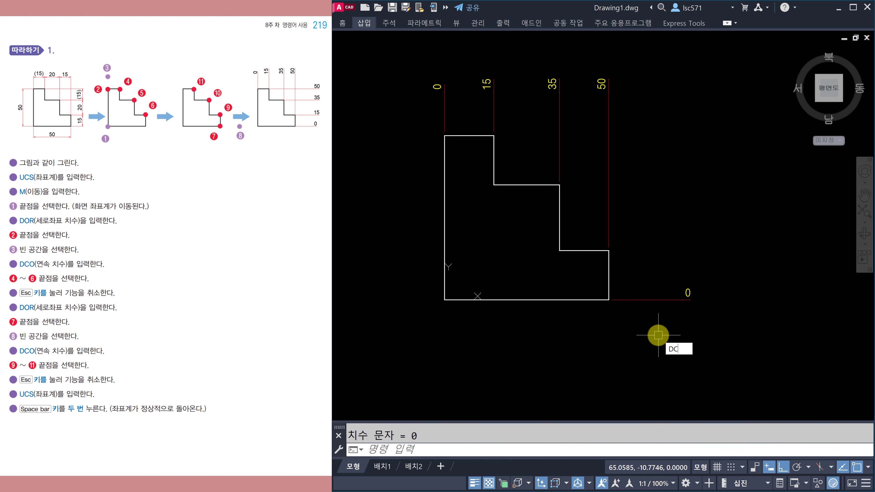
text(O)
key(Return)
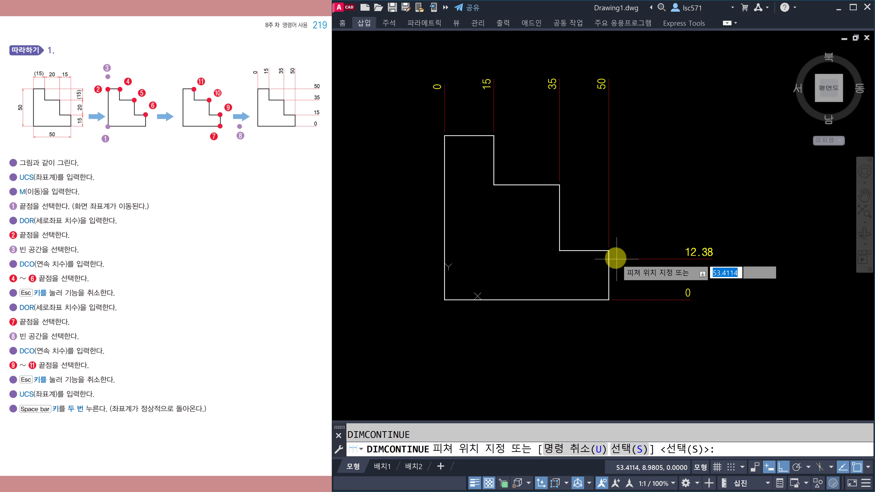
click(609, 250)
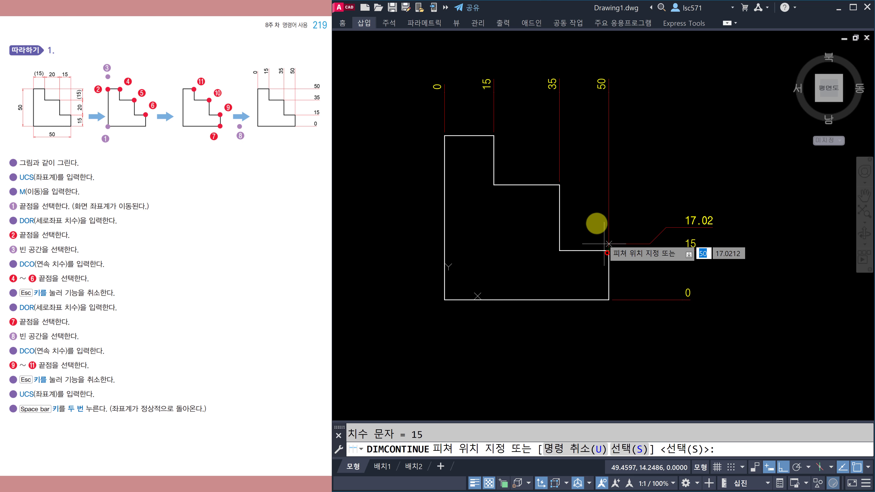
click(559, 194)
click(495, 140)
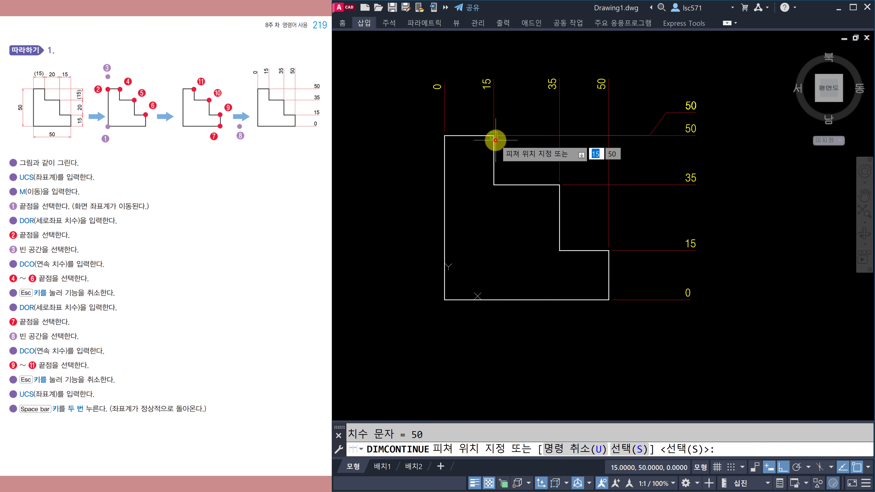
key(Escape)
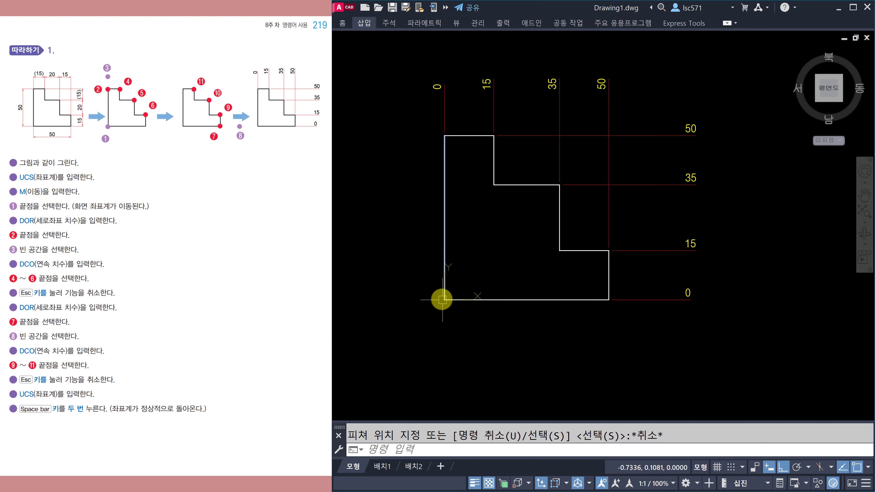
Step: Reset the UCS to the default world coordinate system
text(CS)
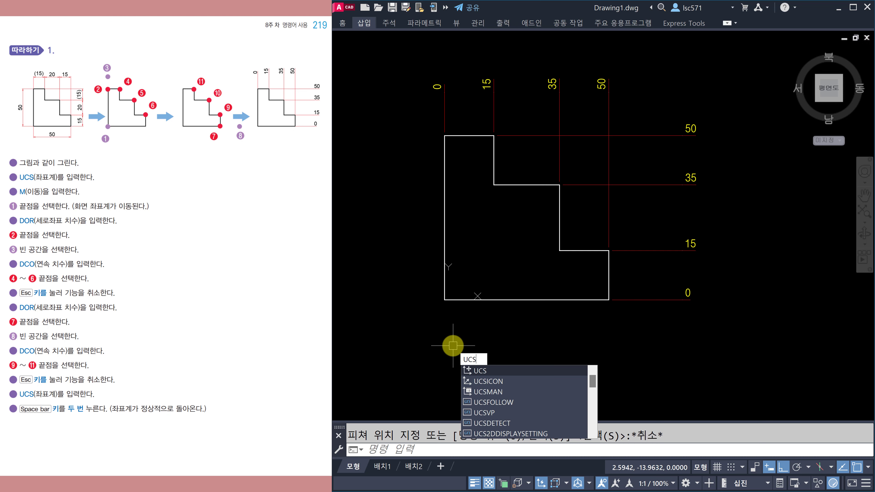
key(space)
key(space)
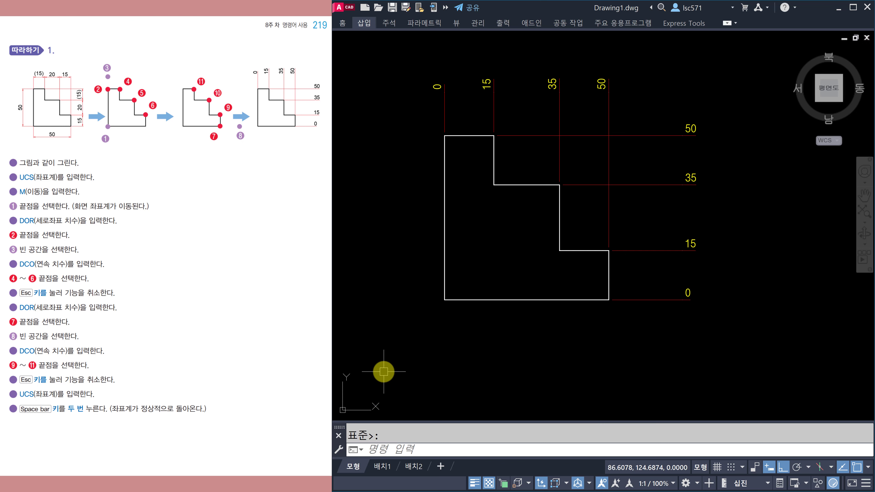
Step: Draw a 50 by 50 rectangle in the empty space to the left of the dimensioned stepped profile
scroll(264, 273, down, 3)
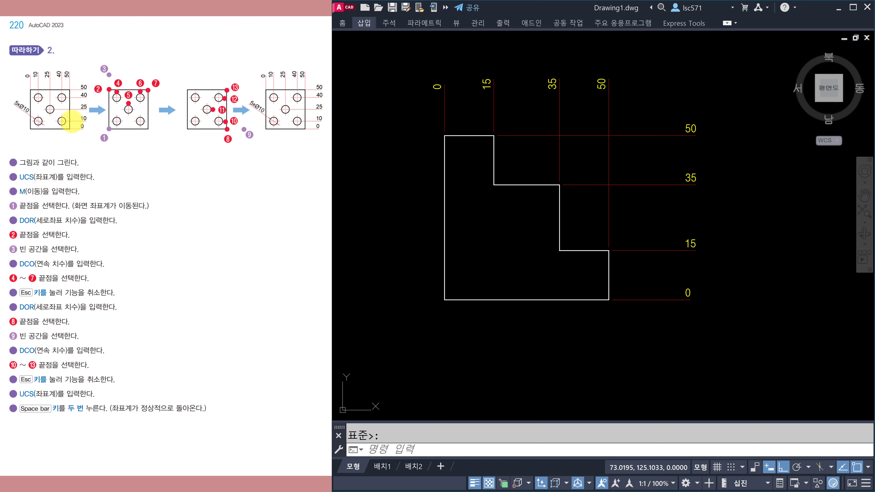
scroll(576, 254, down, 2)
mouse_move(544, 295)
middle_down()
mouse_move(698, 296)
mouse_move(751, 308)
middle_up()
mouse_move(427, 222)
middle_down()
mouse_move(449, 221)
mouse_move(463, 252)
mouse_move(476, 240)
middle_up()
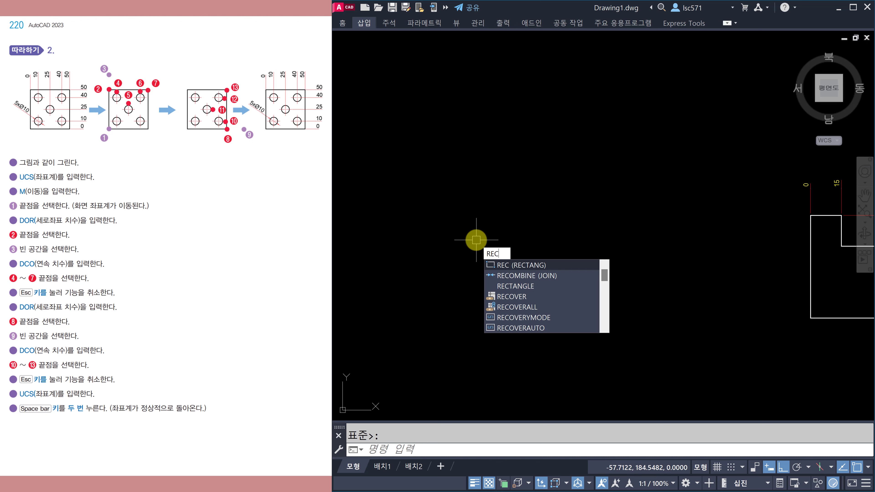
key(Return)
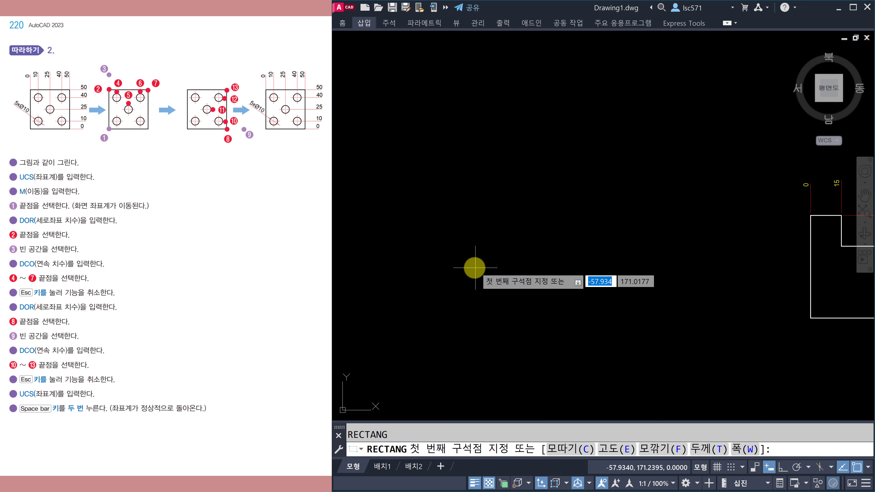
click(472, 268)
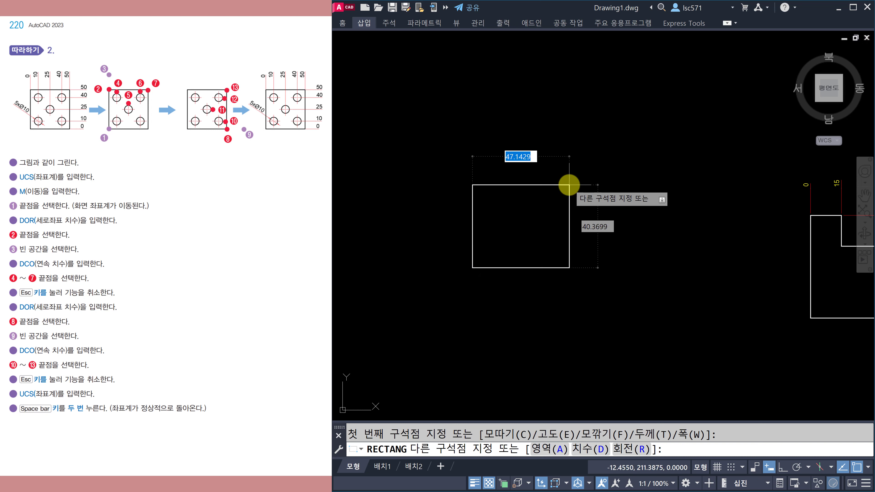
text(50)
key(Tab)
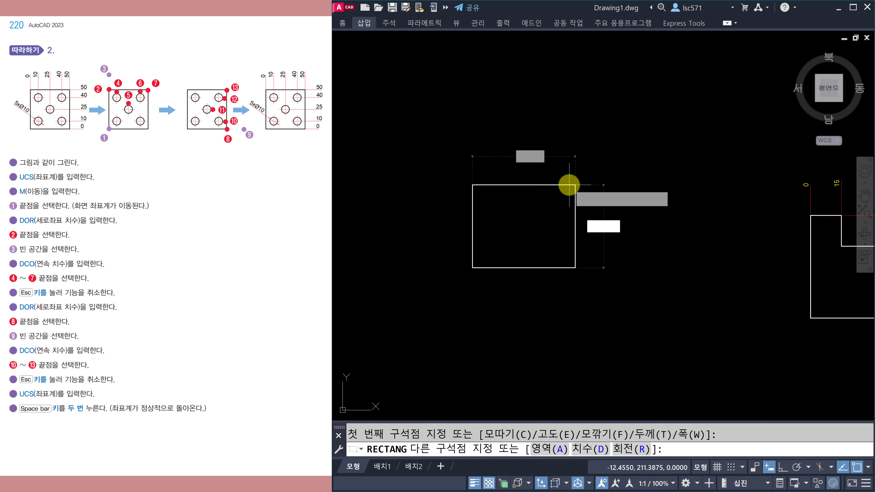
key(Tab)
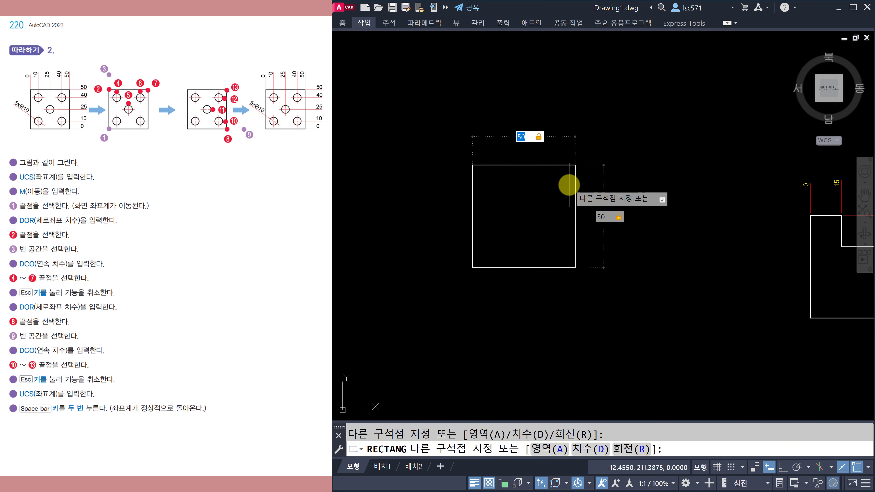
key(Return)
scroll(498, 267, up, 2)
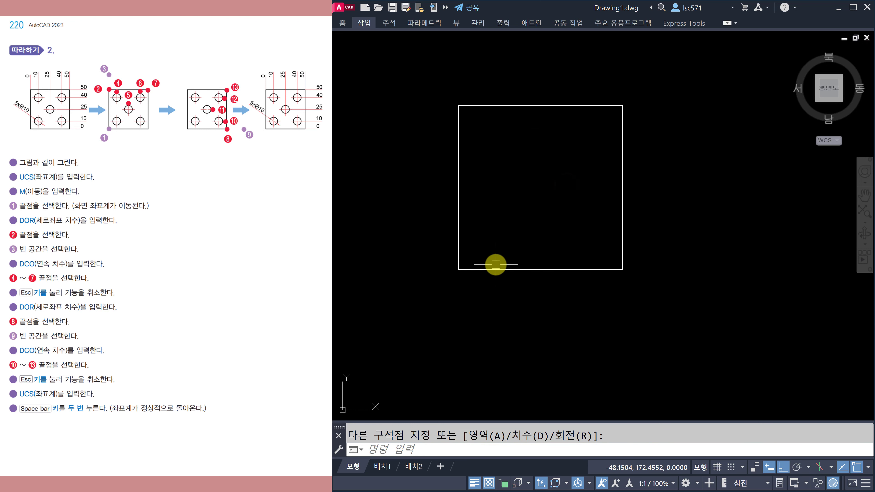
Step: Offset the square outline 10 units inward to create a construction square for the hole centres
middle_drag(552, 244, 545, 275)
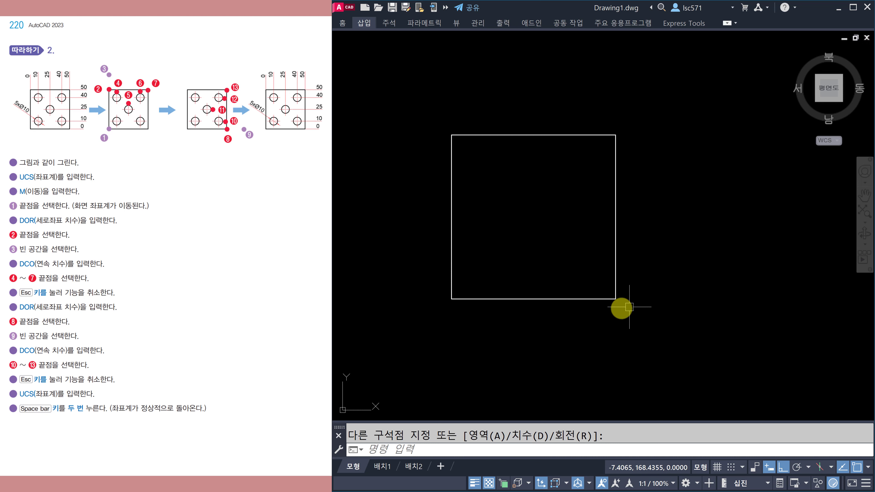
text(o)
key(Return)
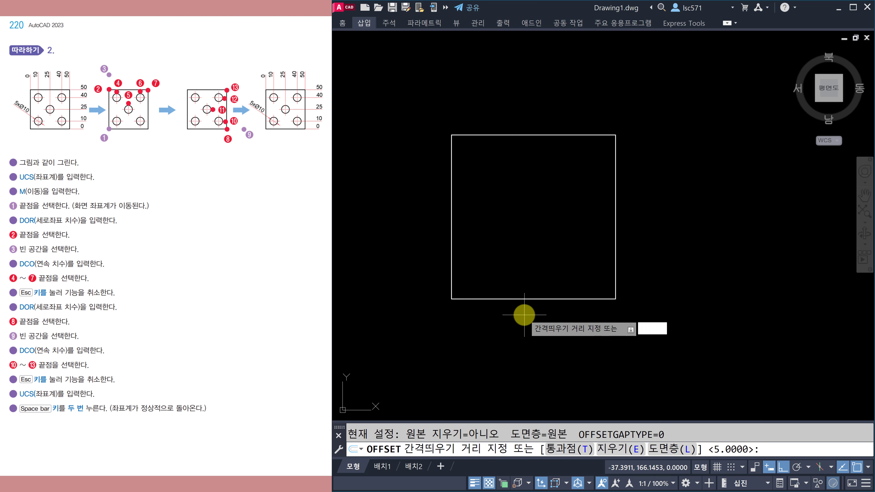
key(Return)
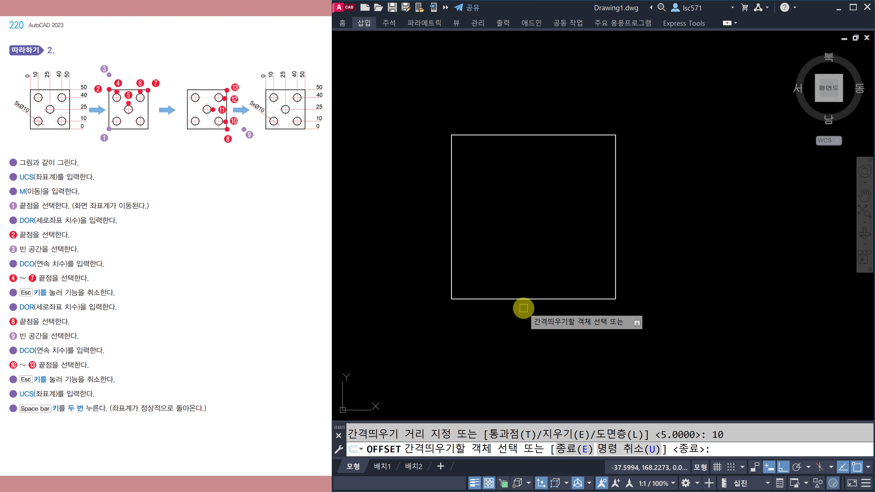
click(497, 296)
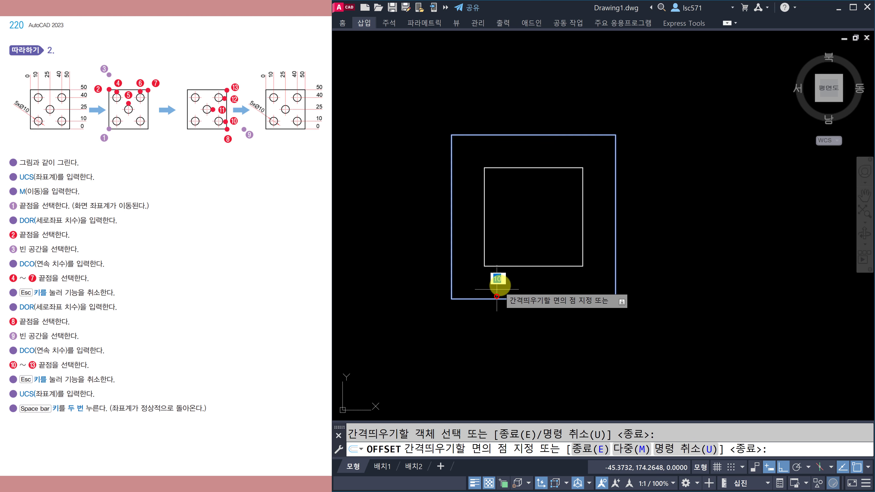
click(504, 264)
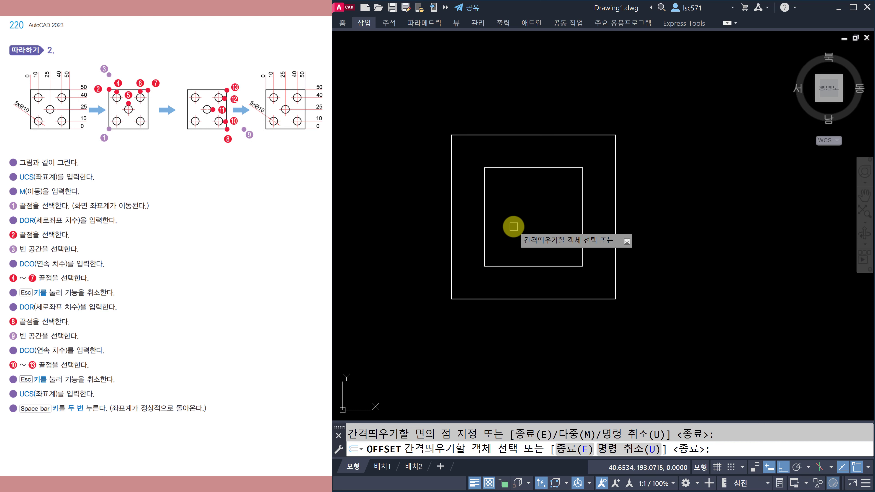
key(Escape)
Step: Draw a circle of diameter 10 centred on the inner square's lower-left corner
text(c)
key(space)
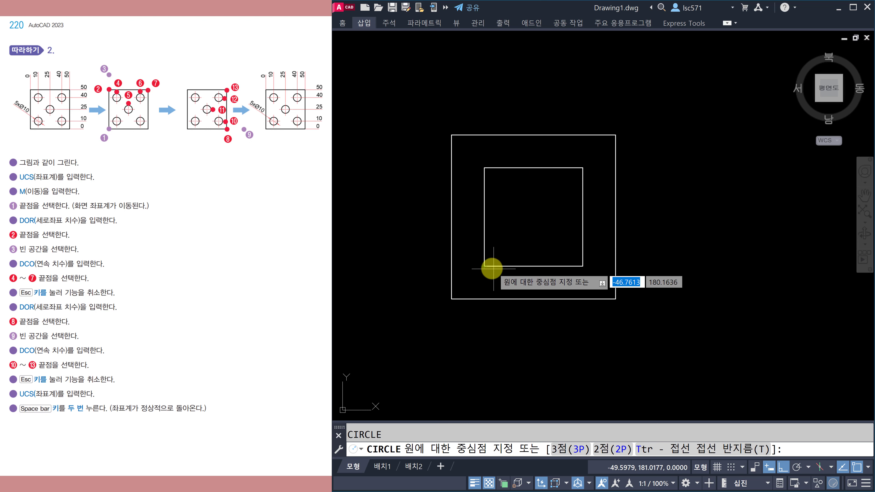
click(485, 266)
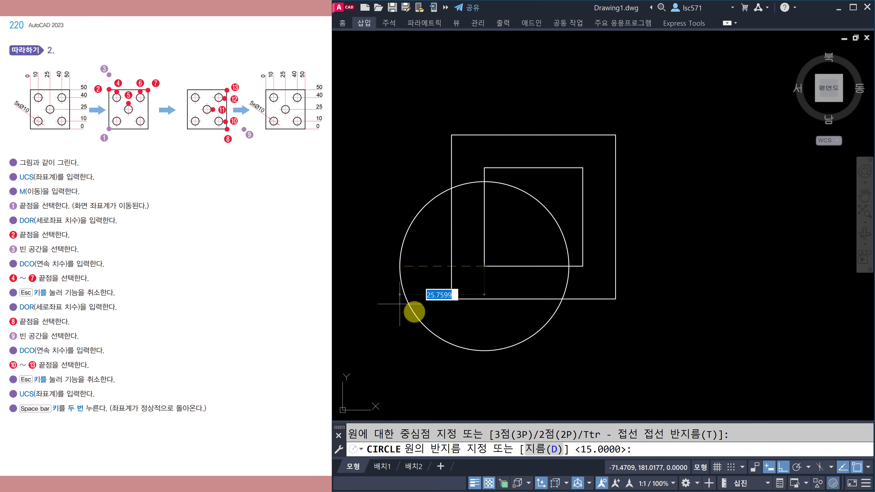
text(D)
key(Return)
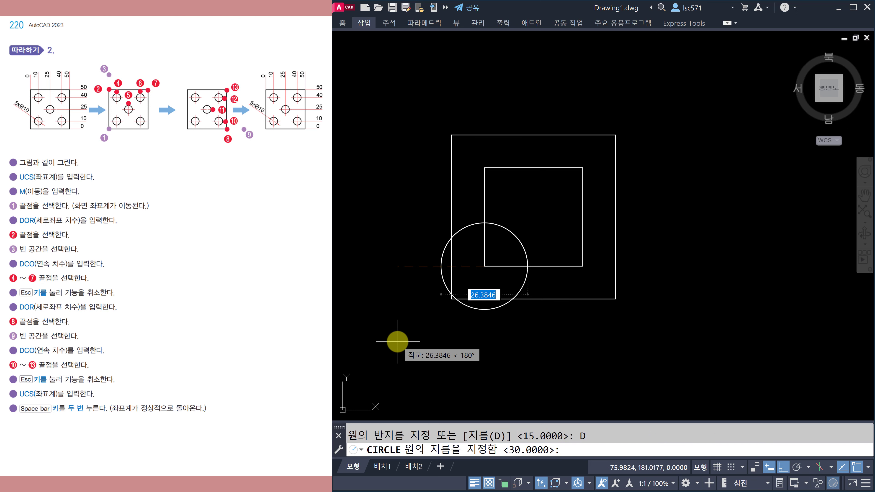
text(10)
key(Return)
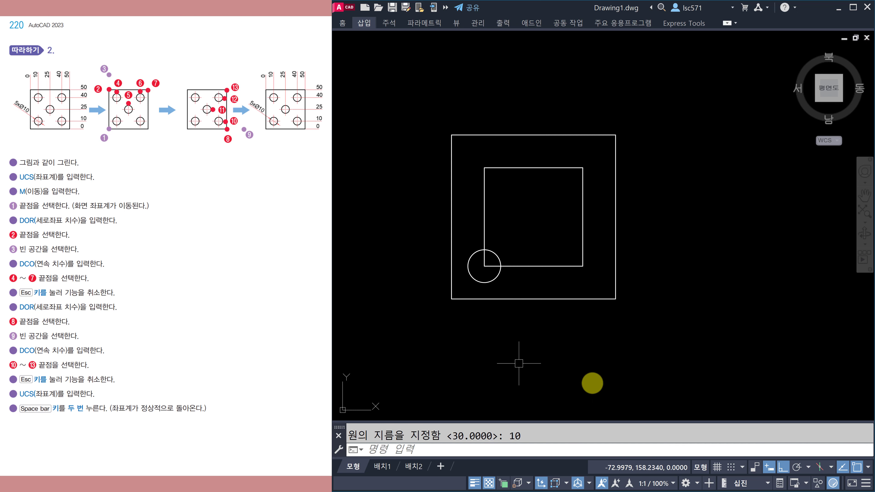
key(Escape)
Step: Copy the circle from its centre to the inner square's other three corners
text(CO)
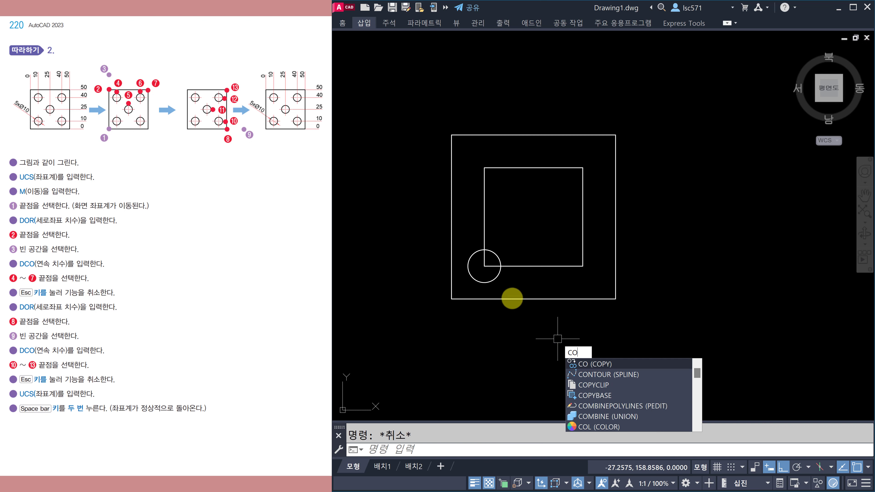
key(Return)
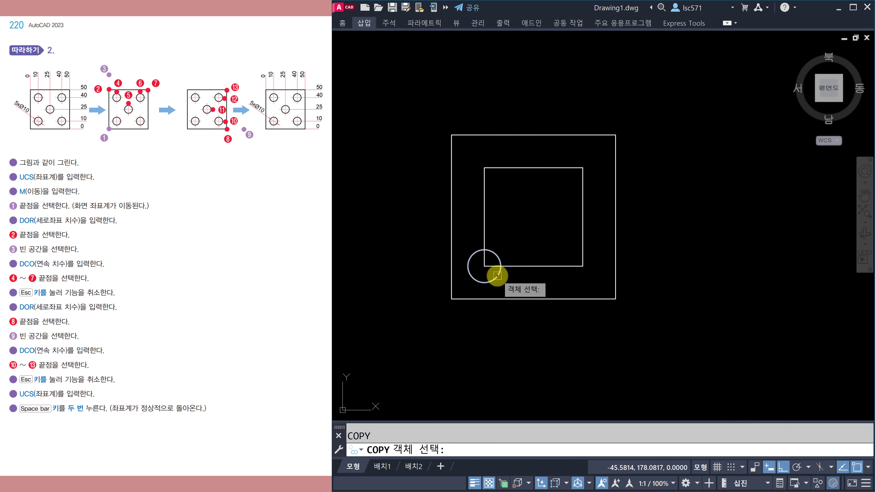
click(498, 276)
key(Return)
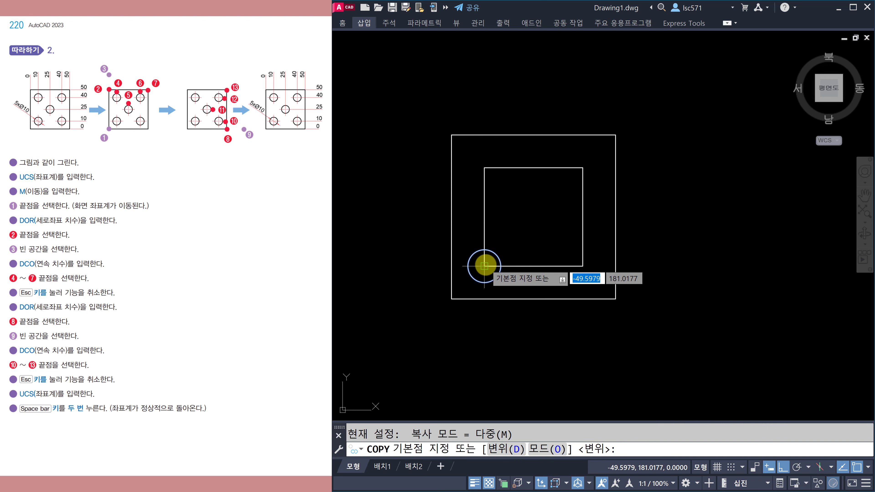
click(484, 266)
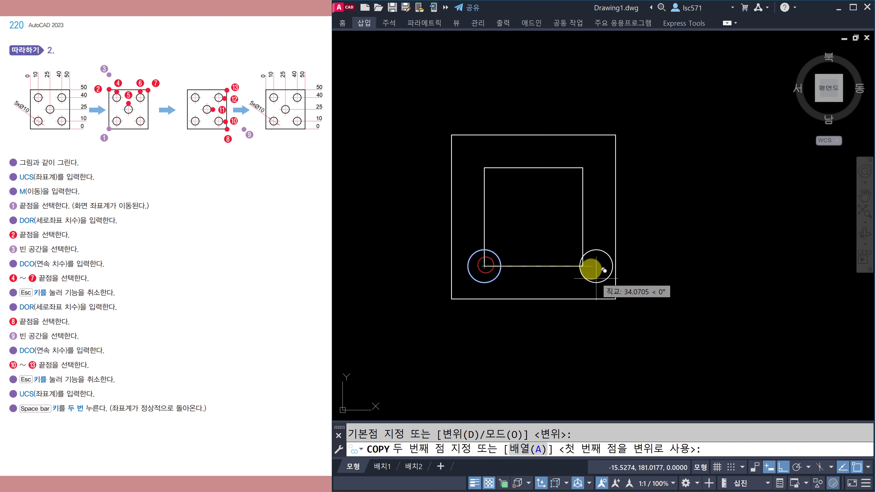
click(582, 266)
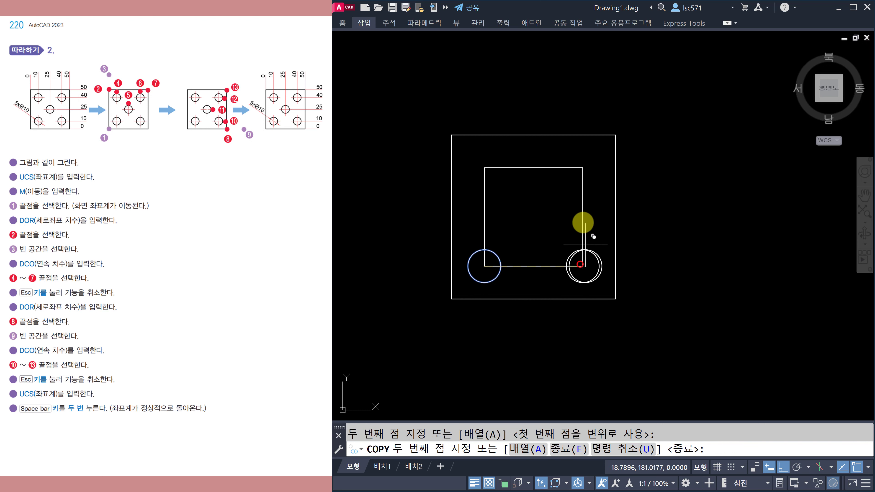
click(583, 168)
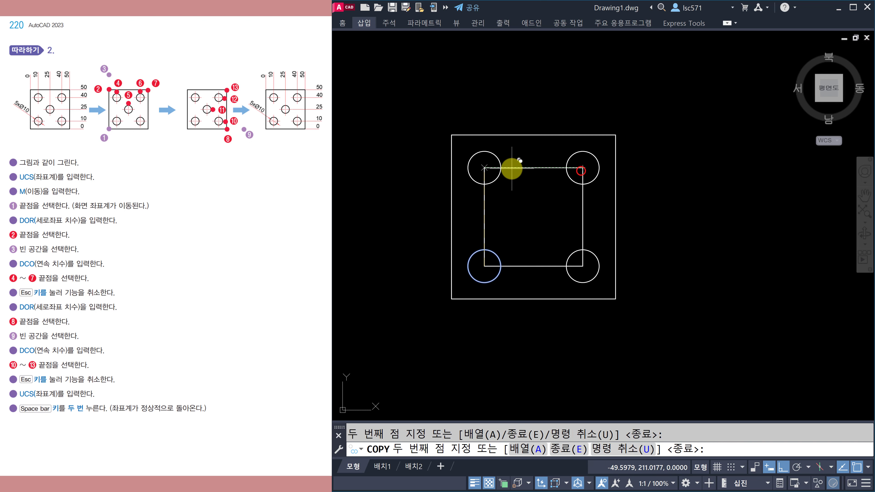
click(484, 168)
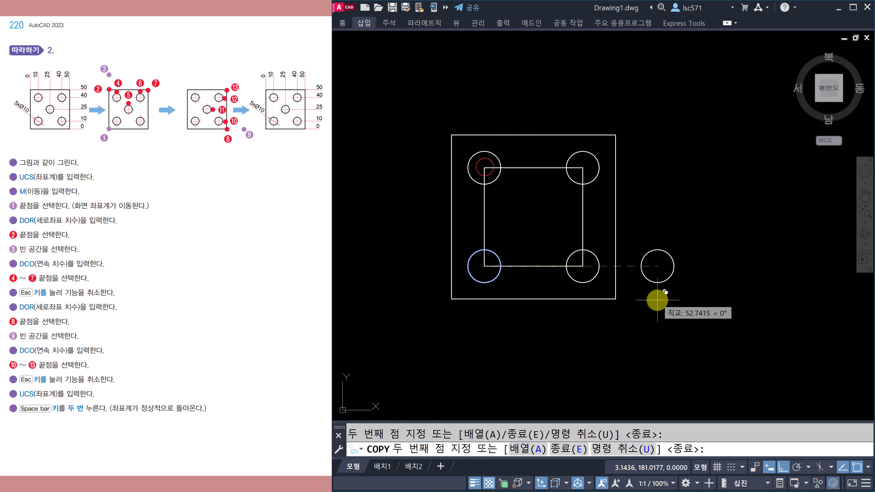
key(Escape)
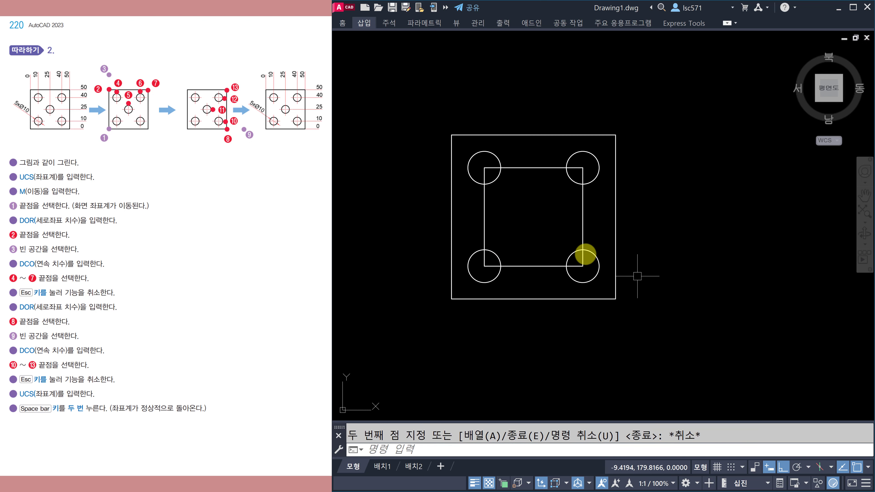
Step: Erase the inner construction square, keeping the four corner circles
text(e)
key(Return)
click(583, 223)
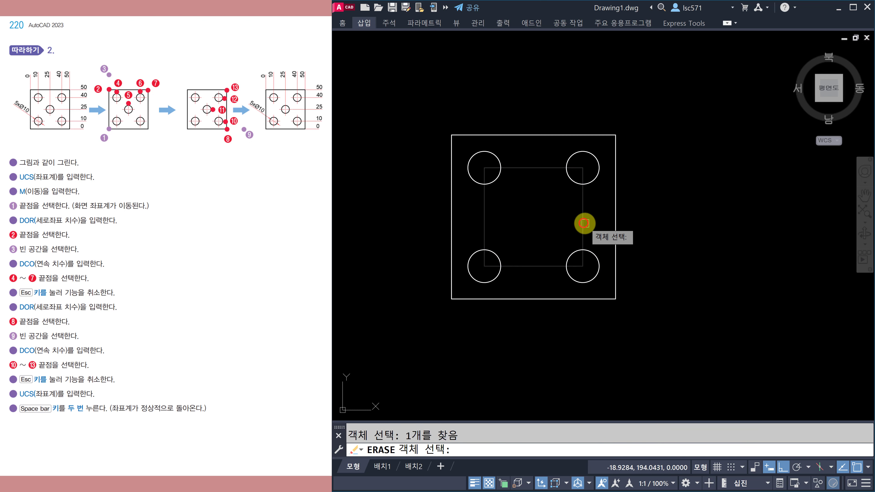
key(Return)
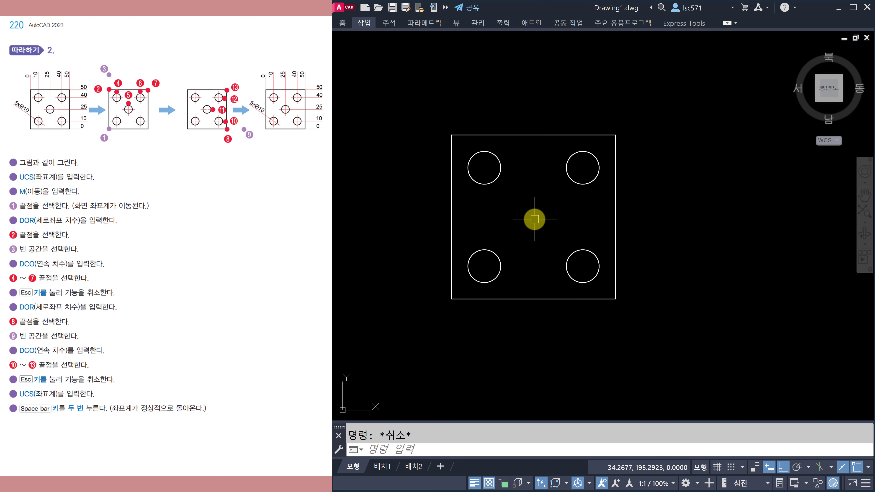
Step: Draw a circle of diameter 10 at the square's centre, tracking from the midpoints of its top and right edges
text(c)
key(Return)
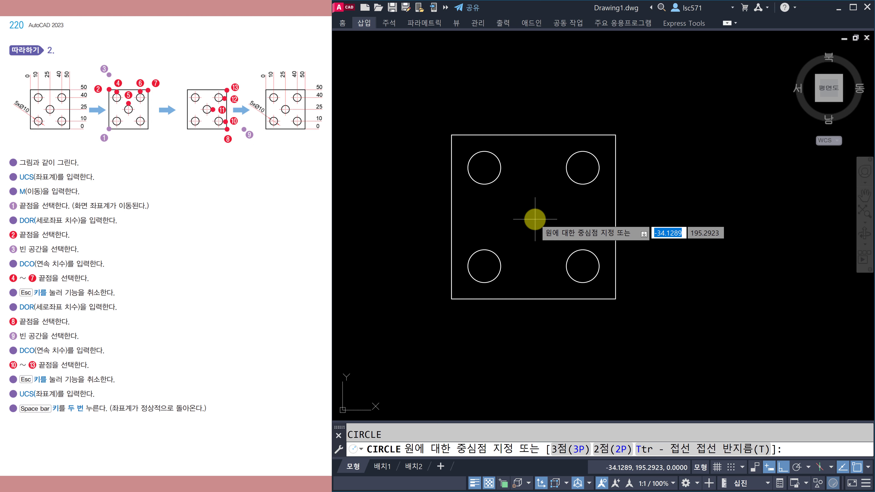
key(F11)
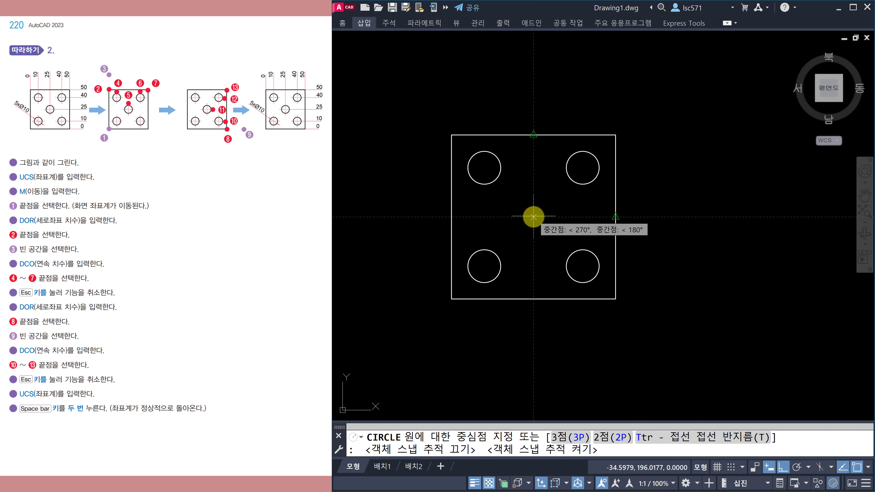
click(533, 217)
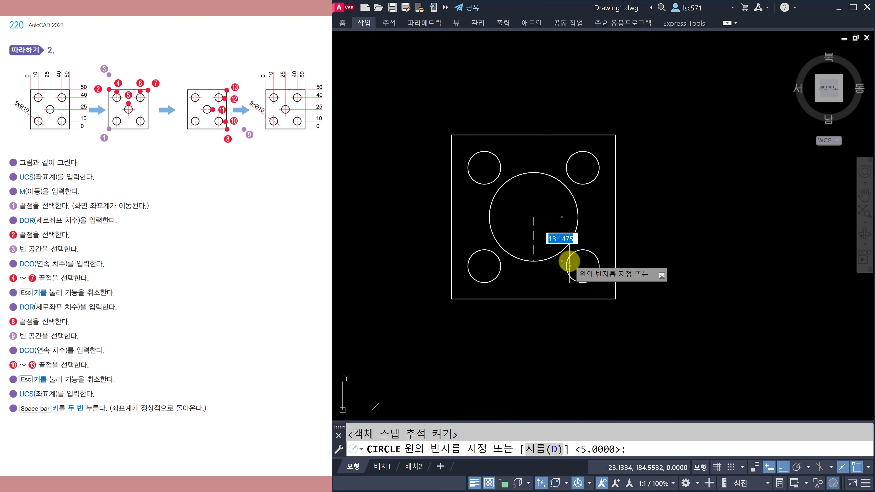
text(D)
key(Return)
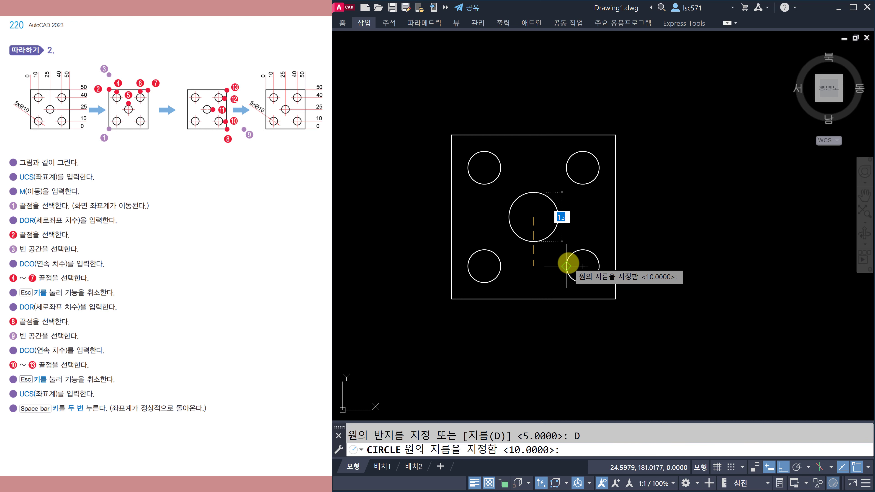
text(10)
key(Return)
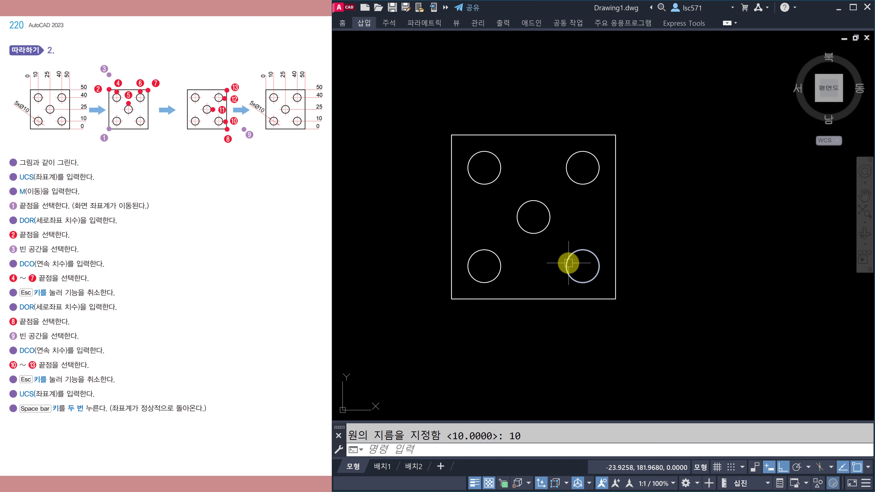
key(Escape)
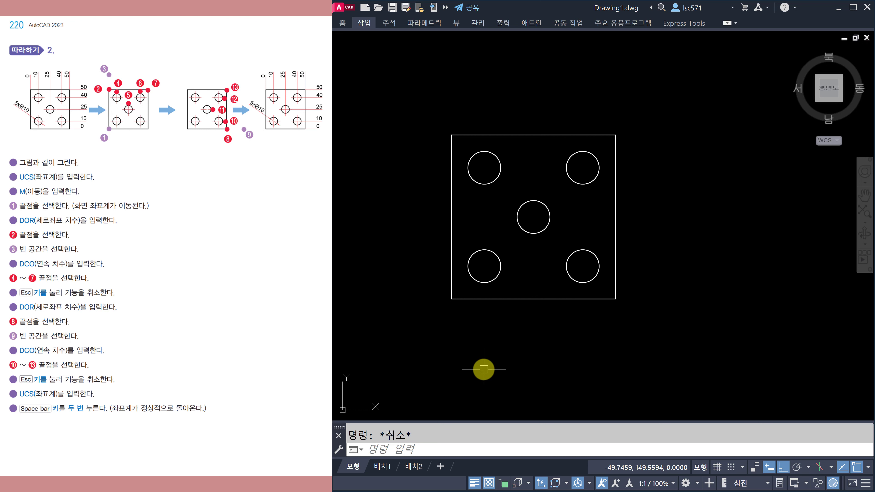
Step: Move the UCS origin to the lower-left corner of the 50 by 50 square
key(Return)
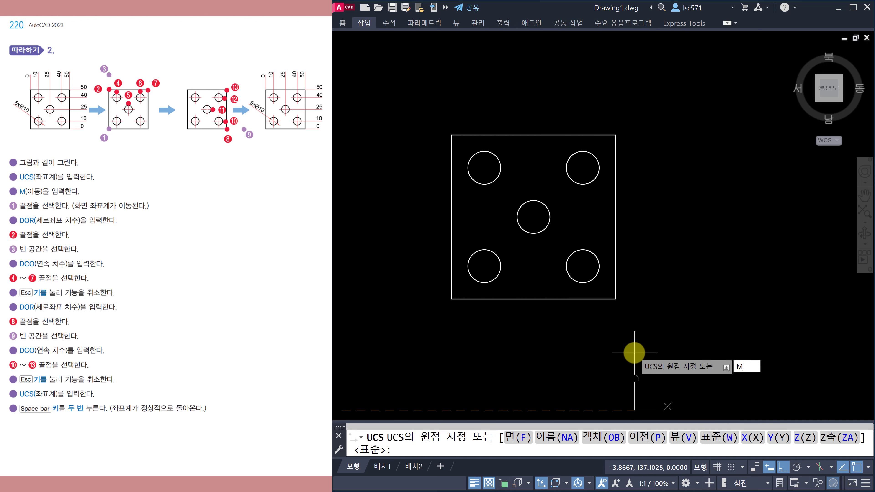
text(M)
key(Return)
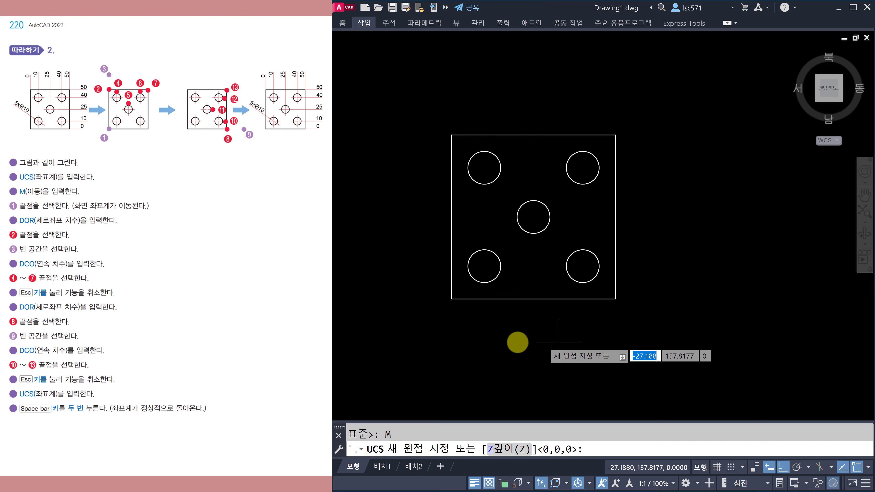
click(451, 299)
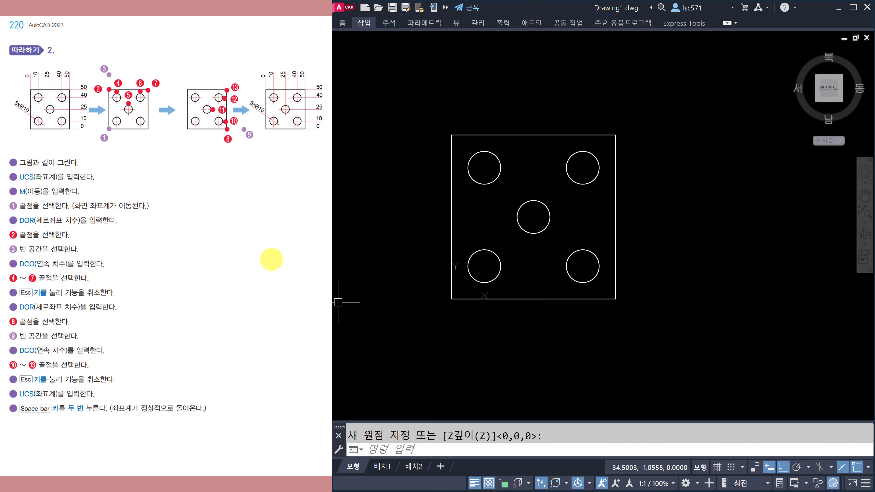
Step: Place an X ordinate dimension on the square's upper-left corner, with a vertical leader about 11 units long above it
text(OR)
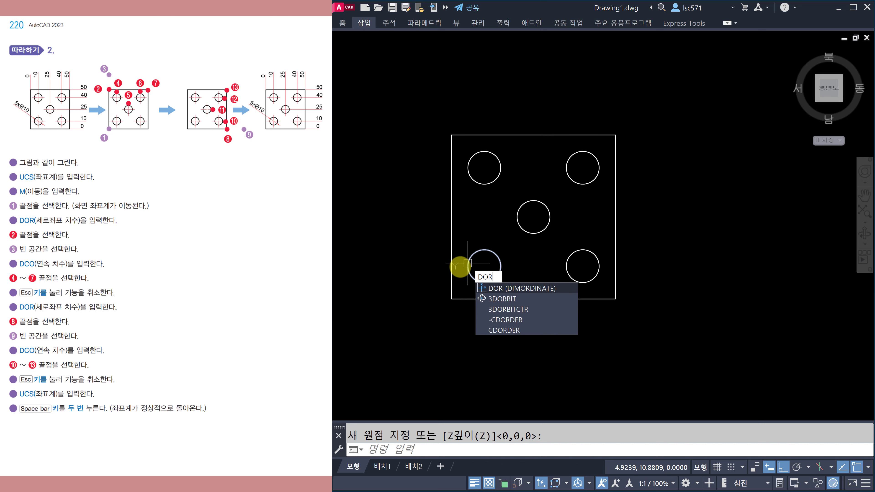
key(Return)
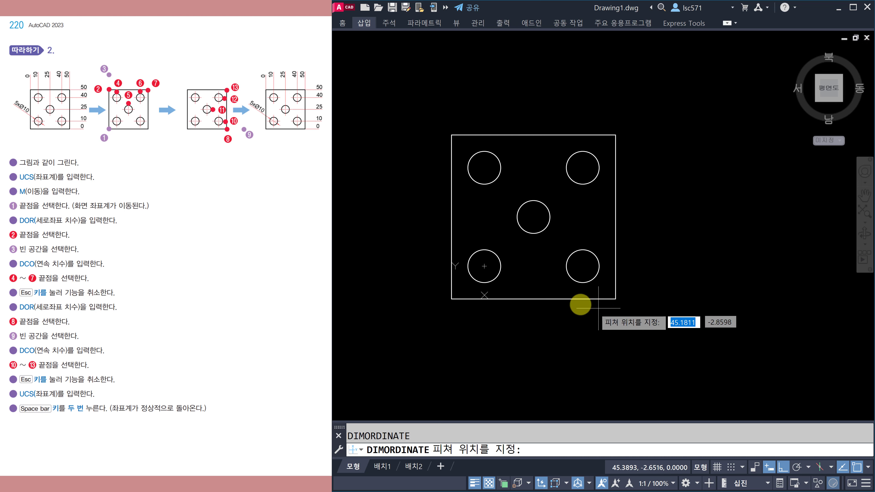
click(451, 135)
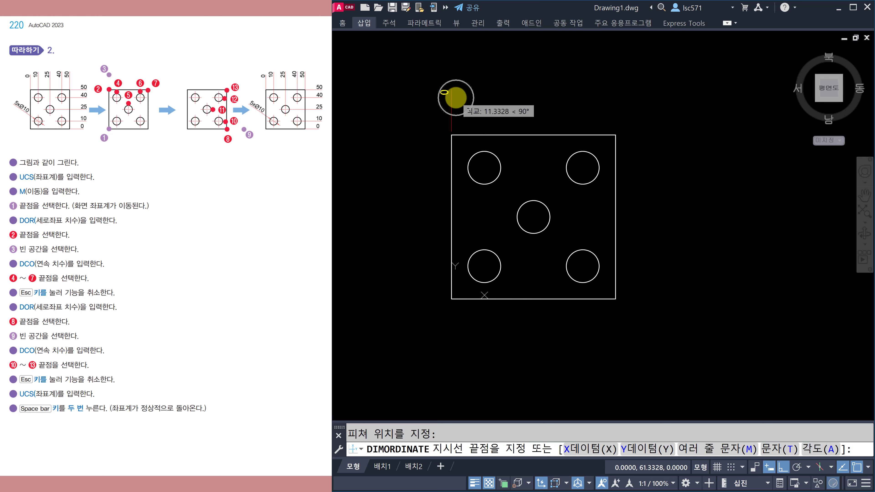
click(456, 97)
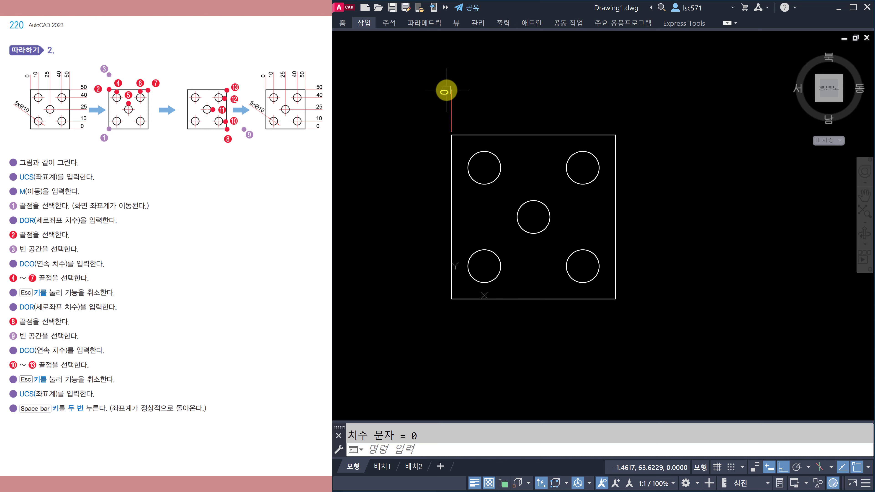
right_click(447, 91)
click(453, 86)
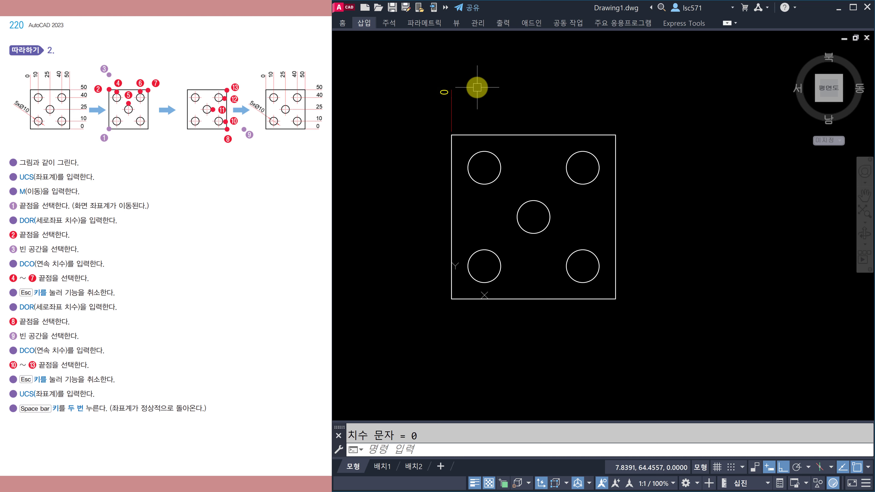
Step: Continue the X ordinate dimensions to the centres of the upper-left, middle and upper-right circles and the square's upper-right corner
text(DC)
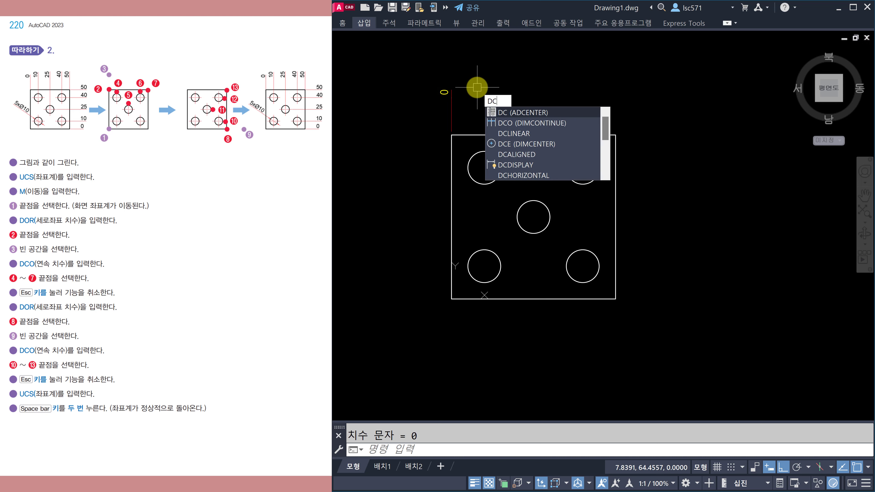
text(O)
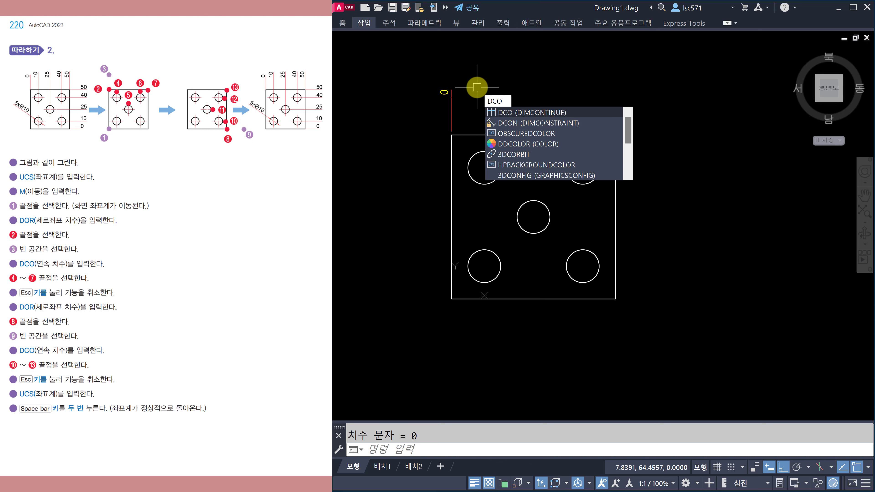
key(Return)
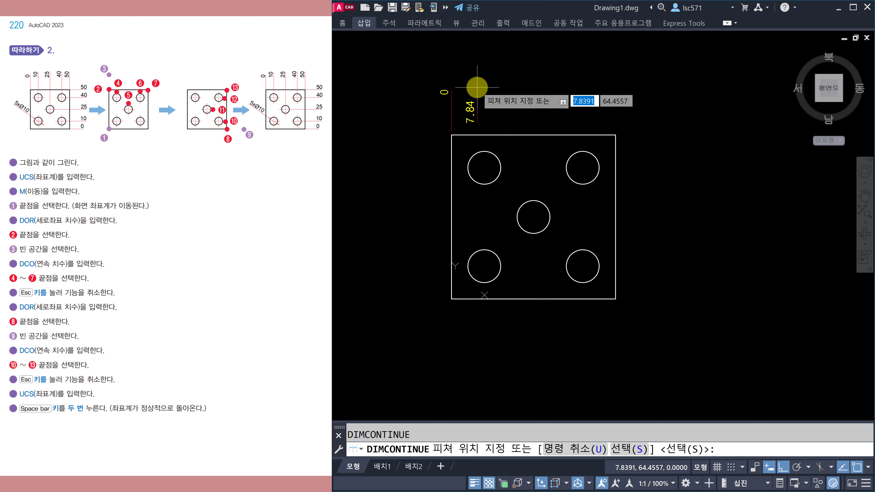
click(484, 168)
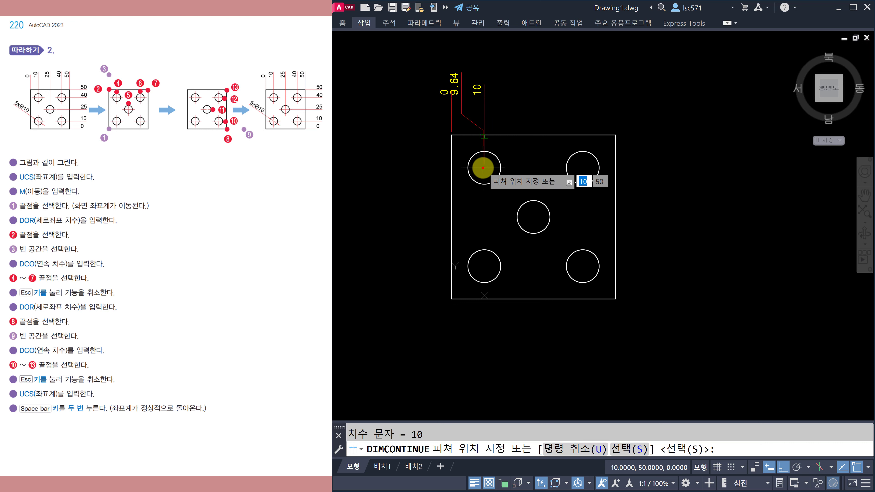
click(533, 216)
click(582, 169)
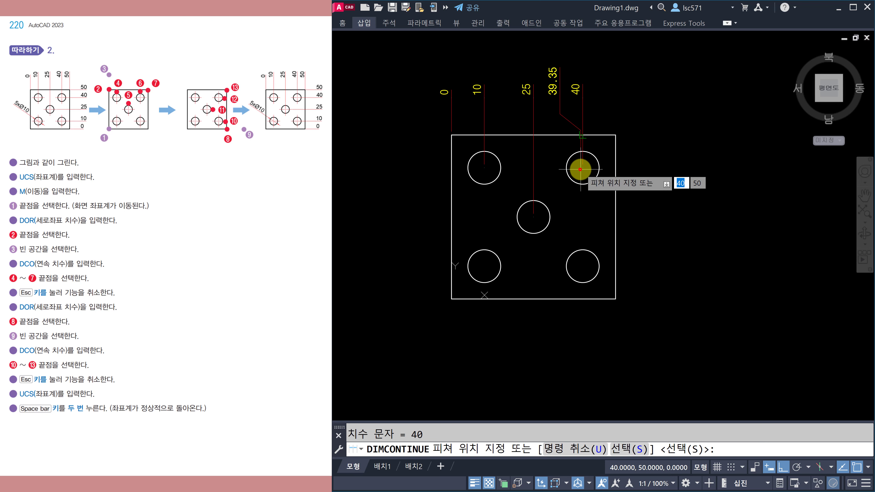
click(613, 140)
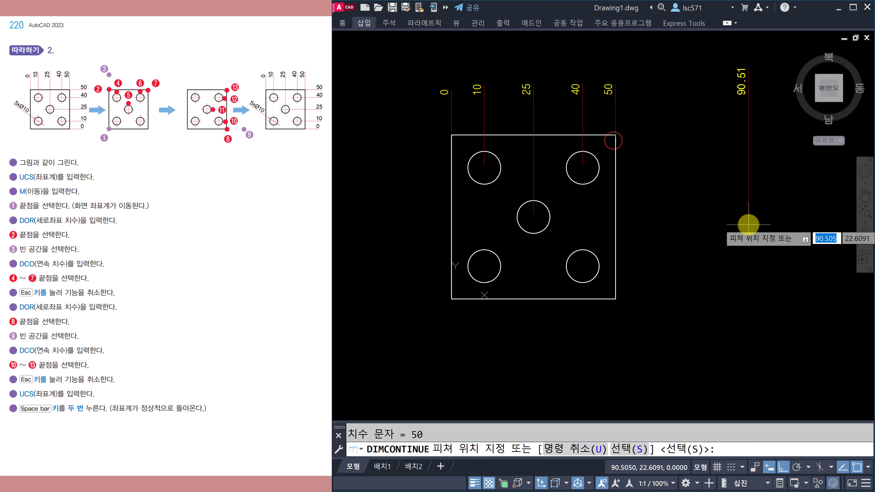
key(Escape)
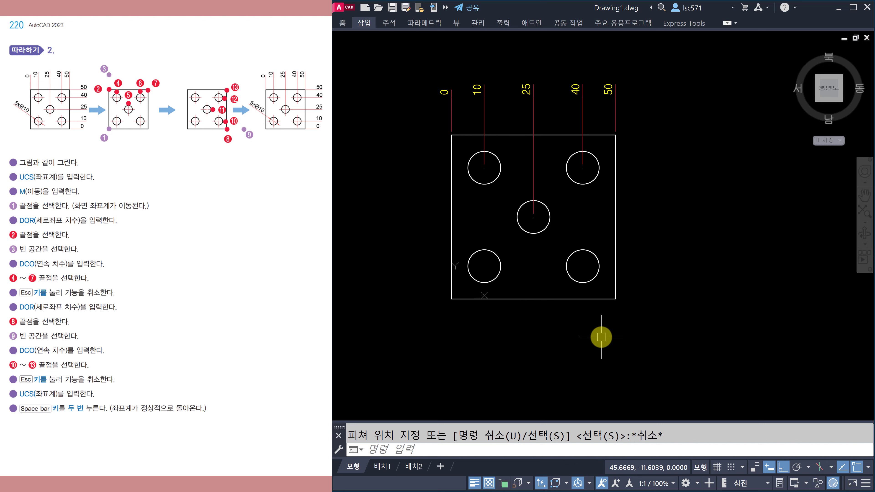
Step: Place a Y ordinate dimension on the square's lower-right corner, with a horizontal leader about 14 units long outside the square
text(DIMOR)
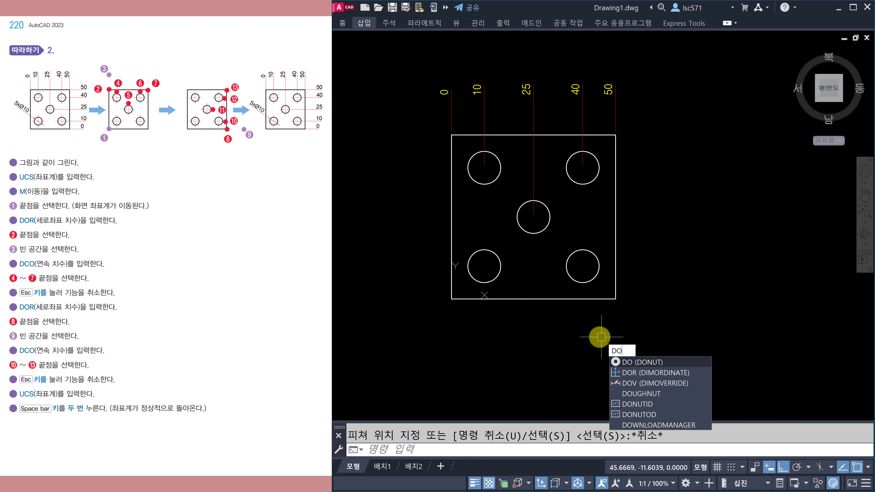
key(Return)
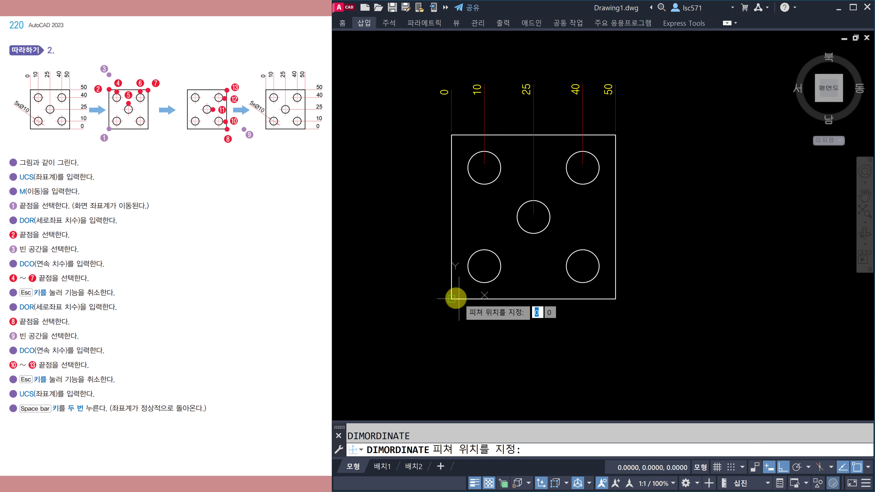
click(617, 299)
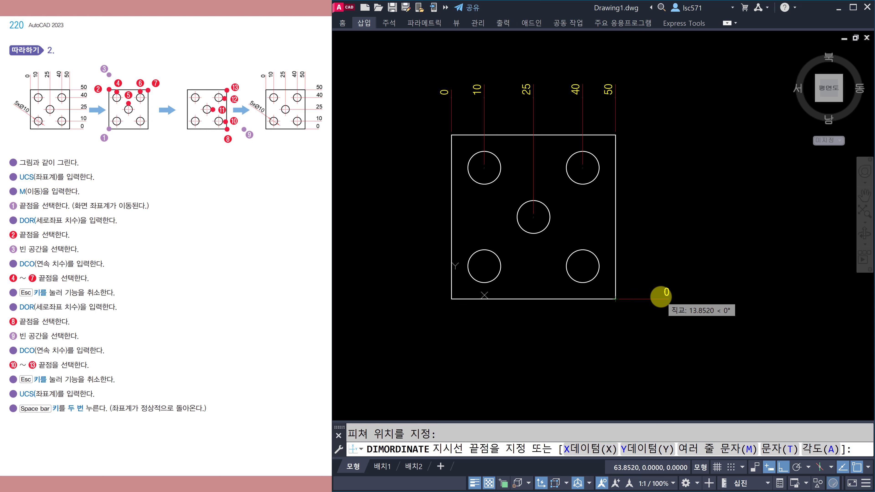
click(662, 298)
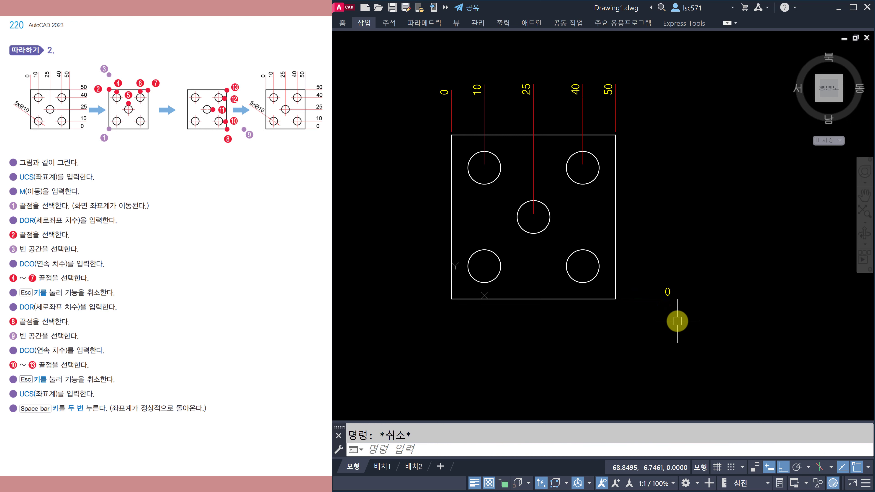
Step: Continue the Y ordinate dimensions to the centres of the lower-right, middle and upper-right circles and the square's upper-right corner
text(O)
key(Return)
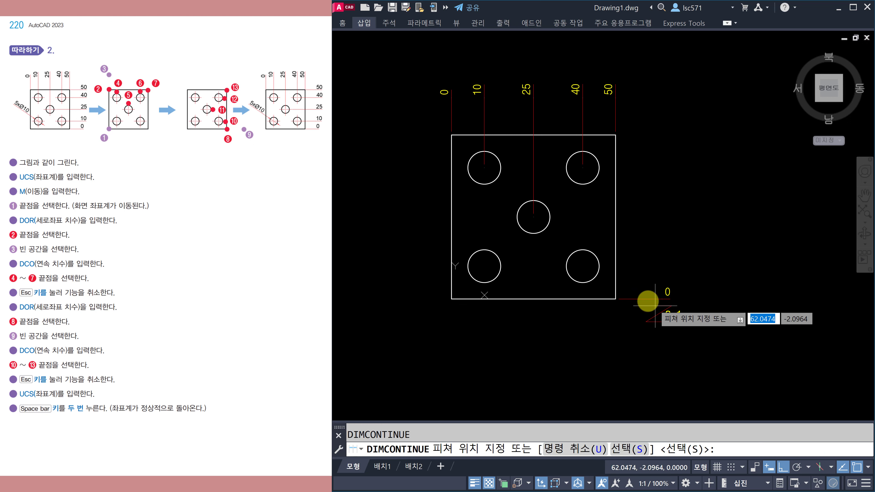
click(582, 266)
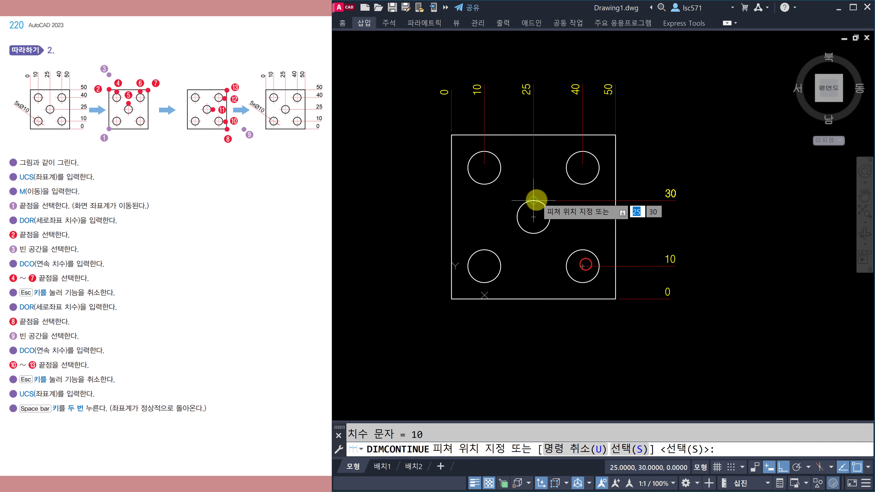
click(533, 216)
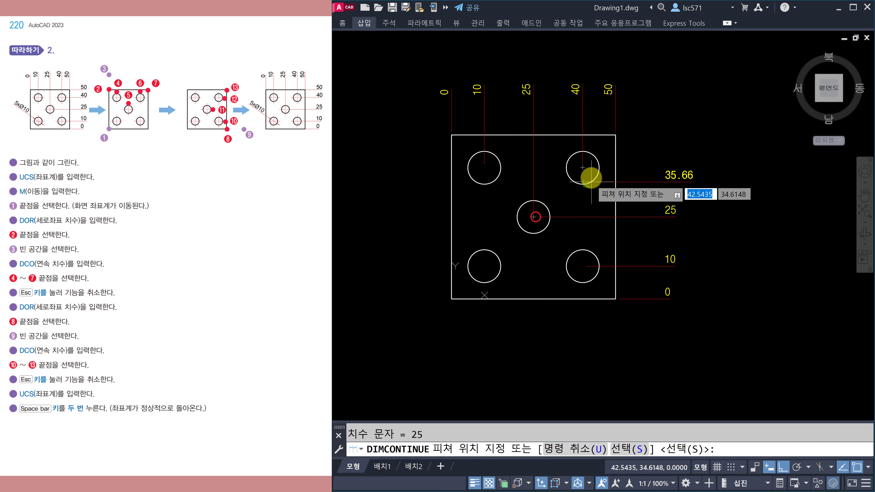
click(586, 168)
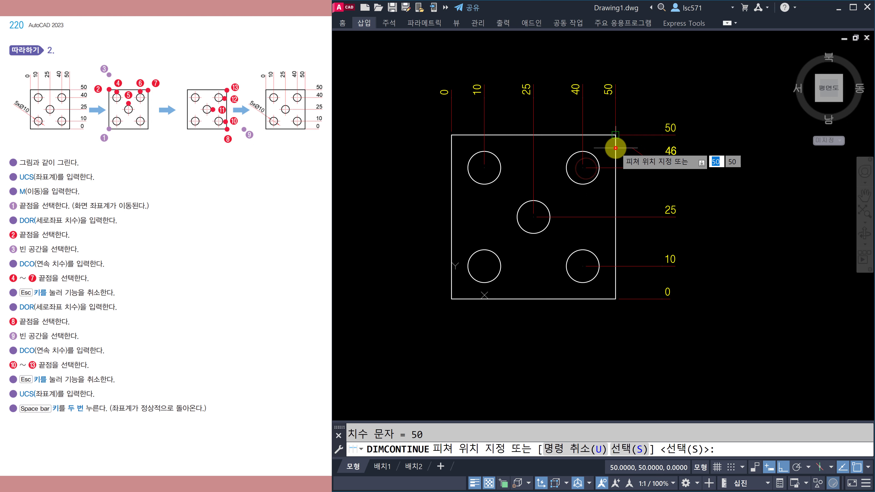
key(Escape)
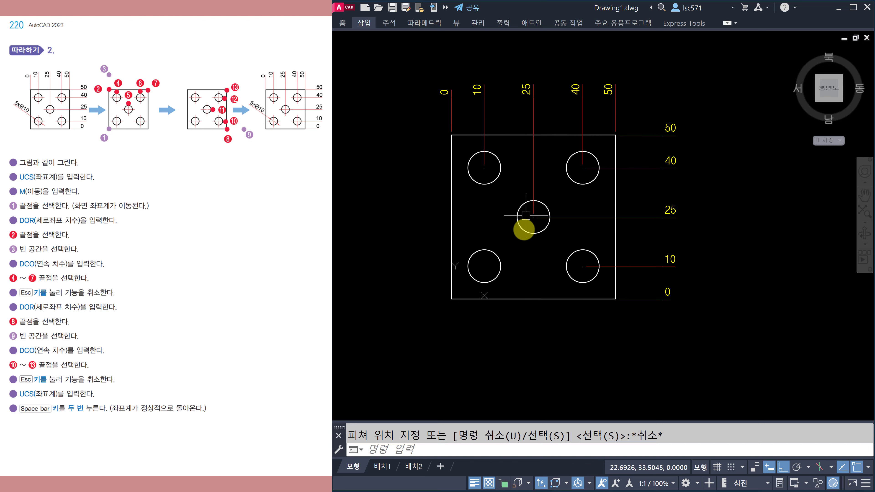
text(M)
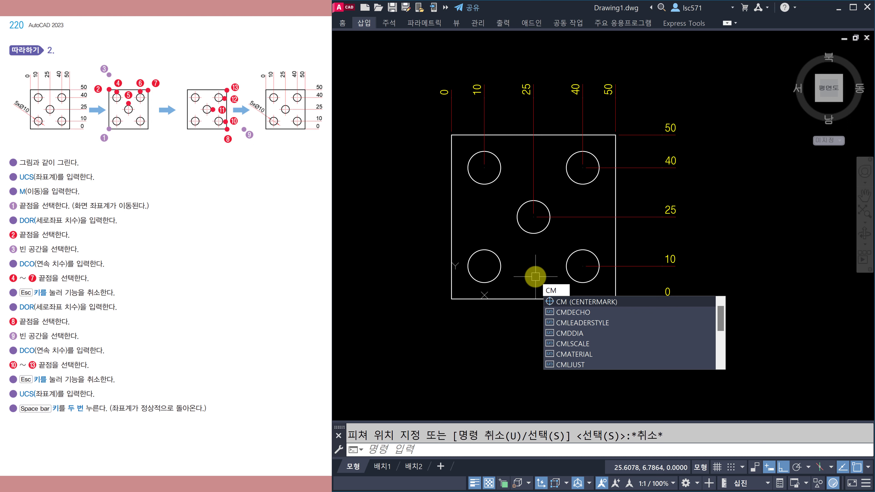
key(Return)
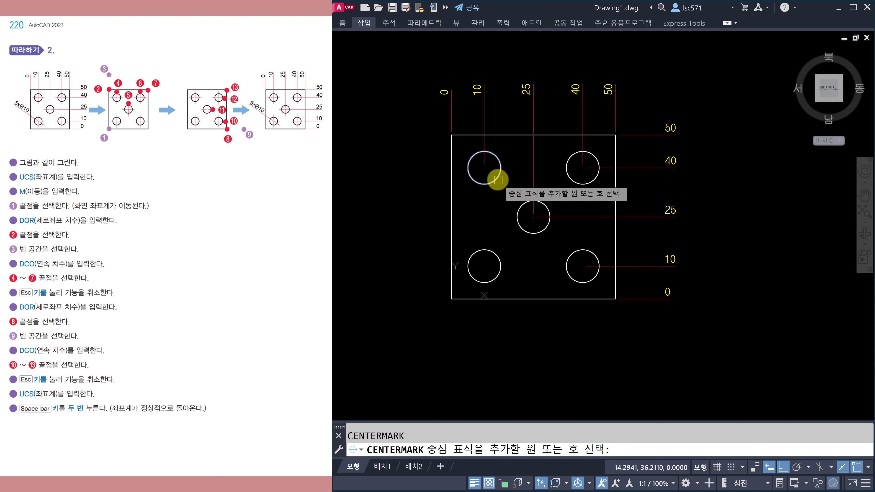
key(Escape)
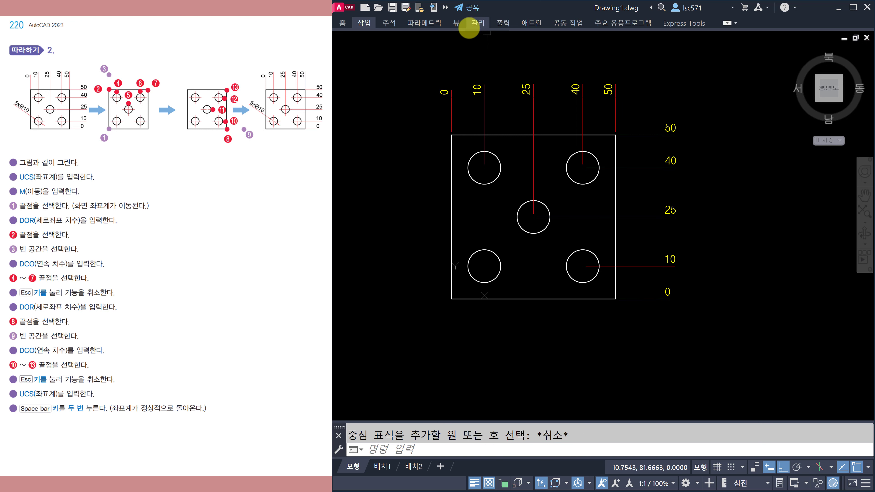
Step: Make the centre line layer 중심선 the current layer
click(446, 7)
click(515, 22)
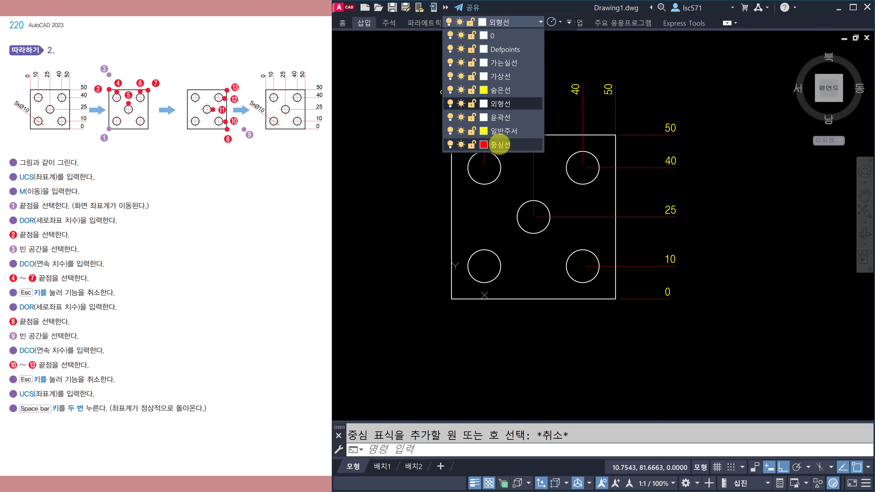
click(499, 145)
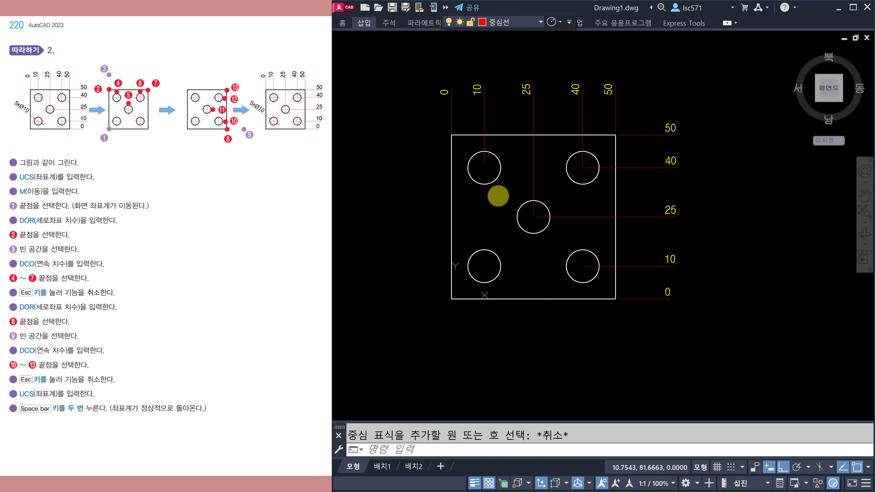
key(Escape)
Step: Add centre marks to all five circles of the plate
text(CM)
key(Return)
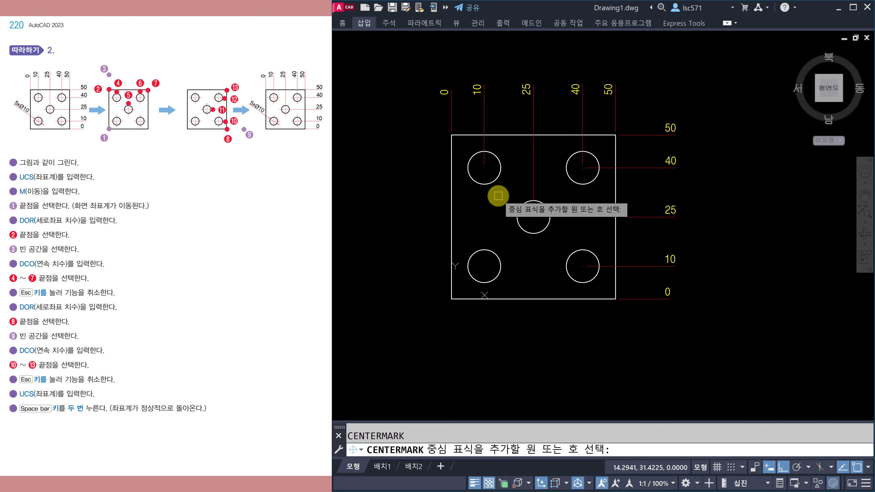
click(496, 179)
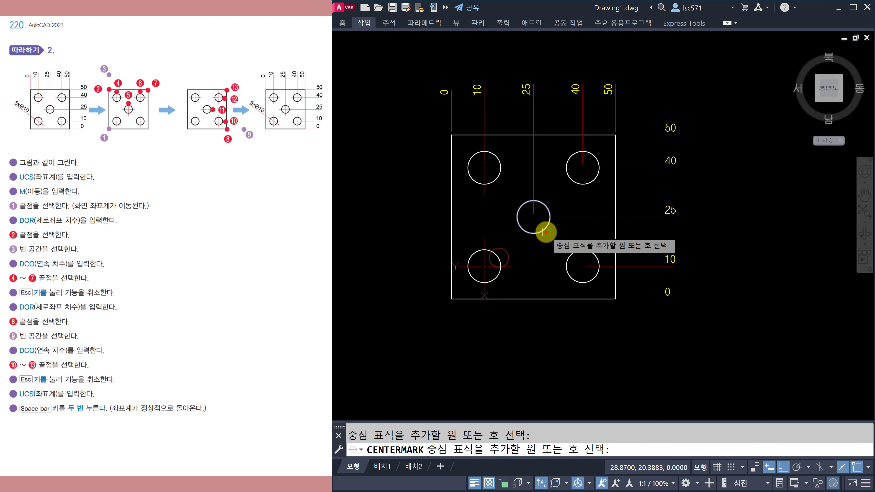
click(547, 230)
click(572, 255)
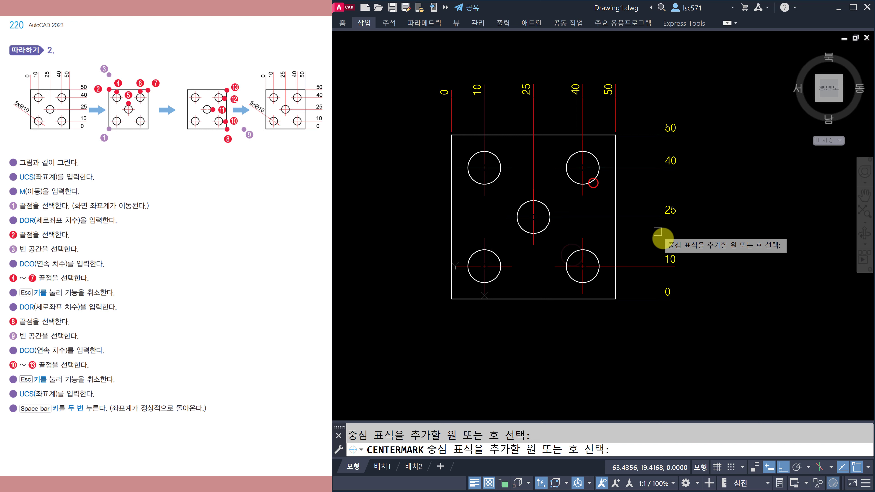
key(Escape)
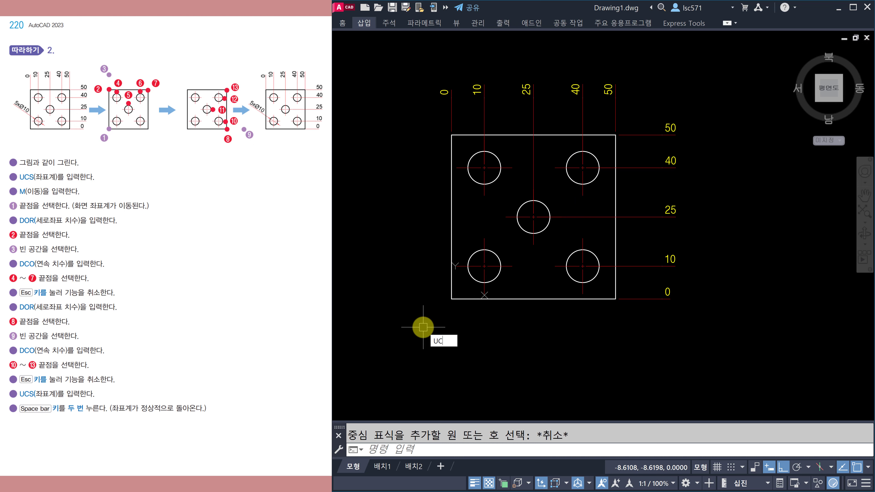
Step: Reset the UCS to the World coordinate system
text(S)
key(space)
key(space)
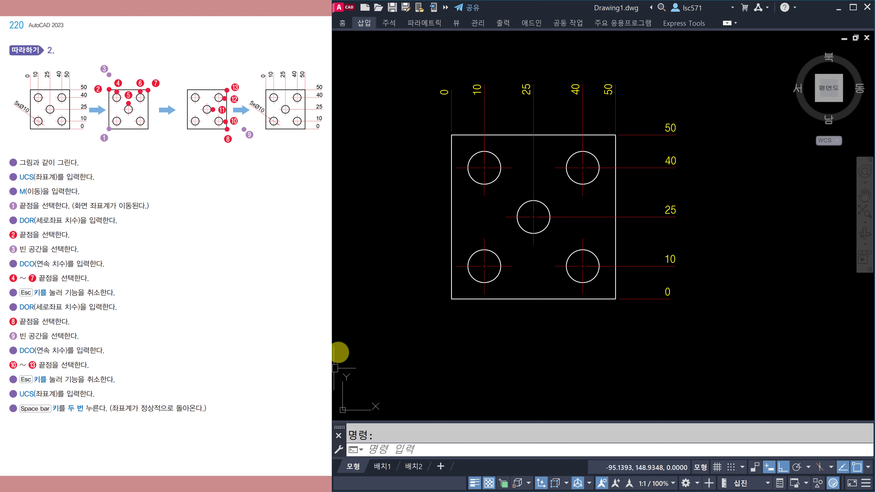
Step: Check the baseline spacing in the line settings of the ISO-25 dimension style
click(262, 192)
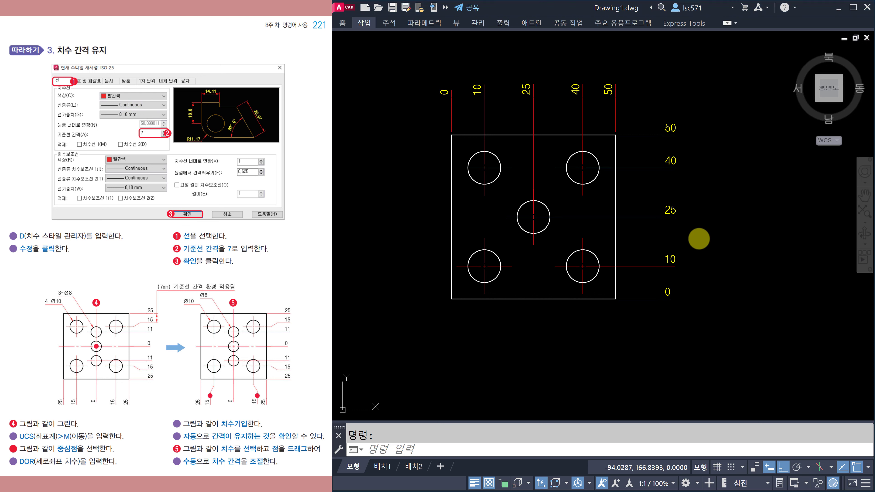
middle_drag(691, 259, 673, 281)
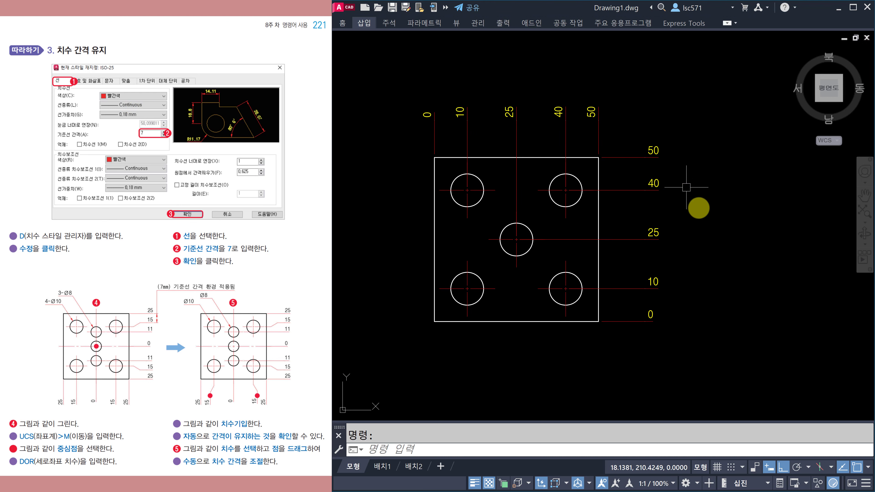
text(D)
key(Return)
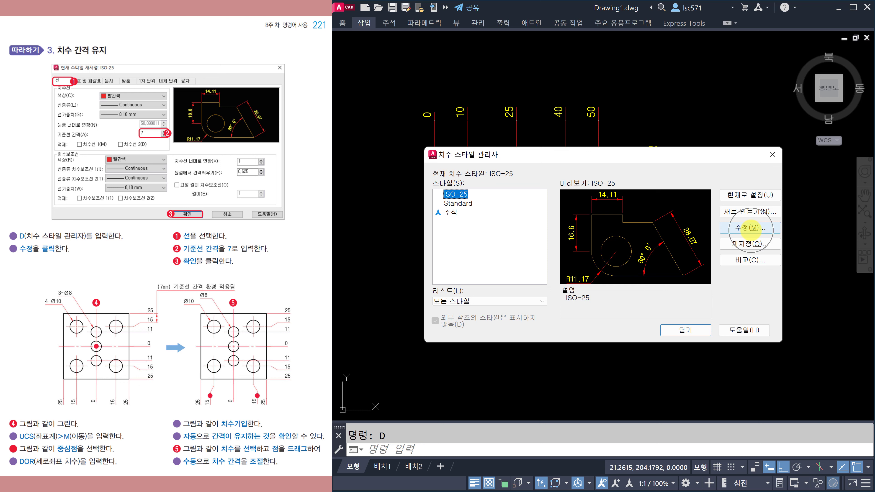
click(750, 229)
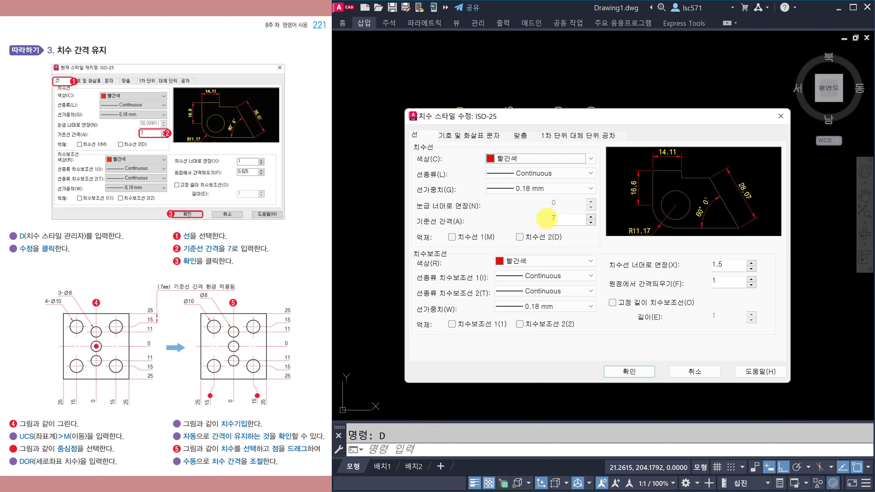
click(557, 218)
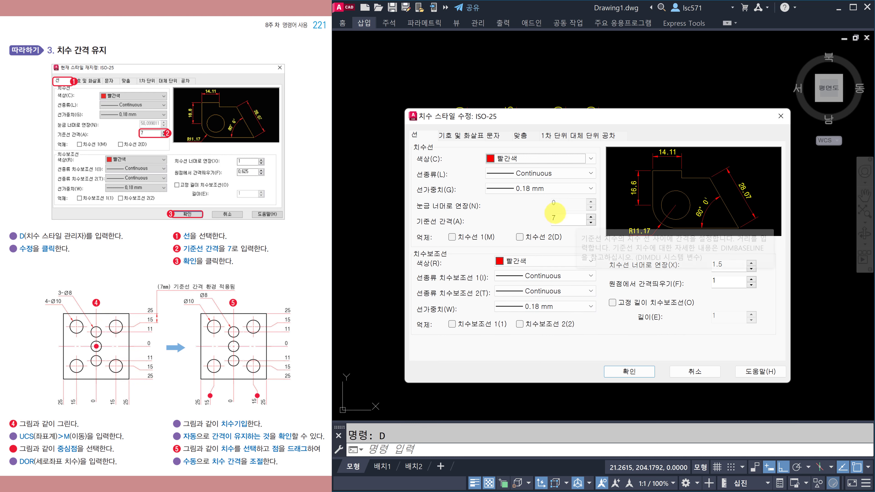
click(622, 373)
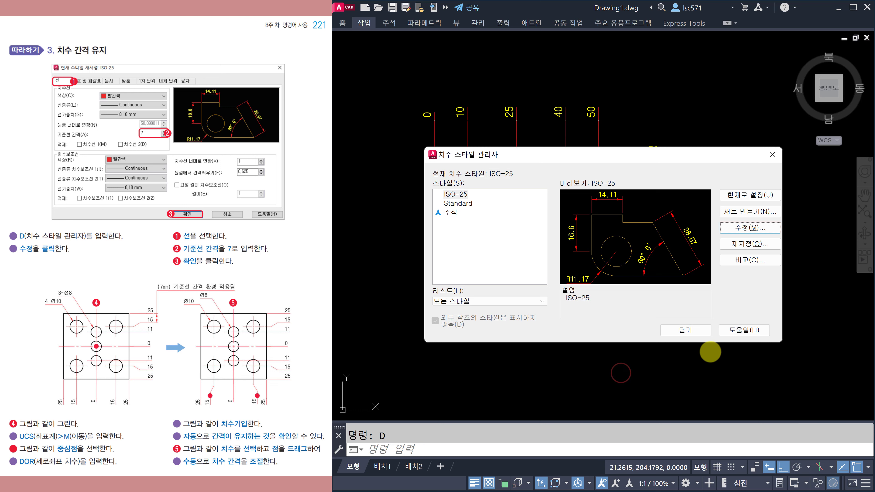
click(682, 331)
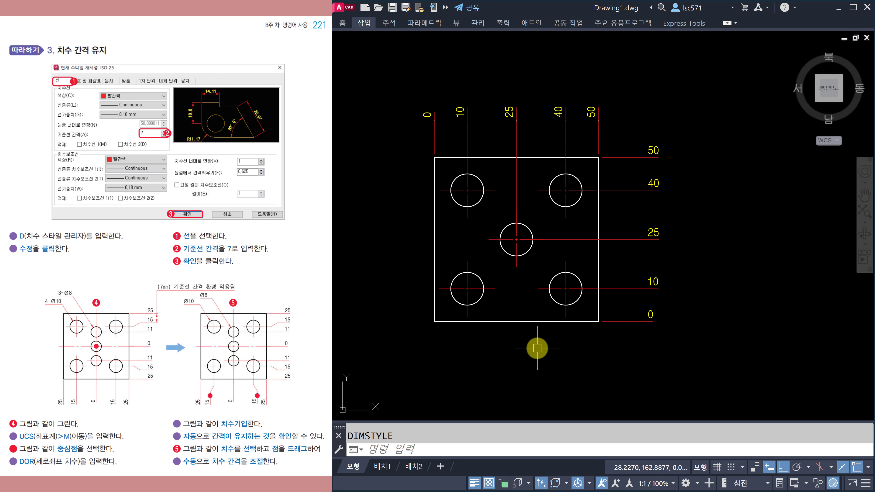
mouse_move(532, 348)
middle_down()
mouse_move(465, 317)
mouse_move(500, 271)
middle_up()
scroll(621, 309, down, 2)
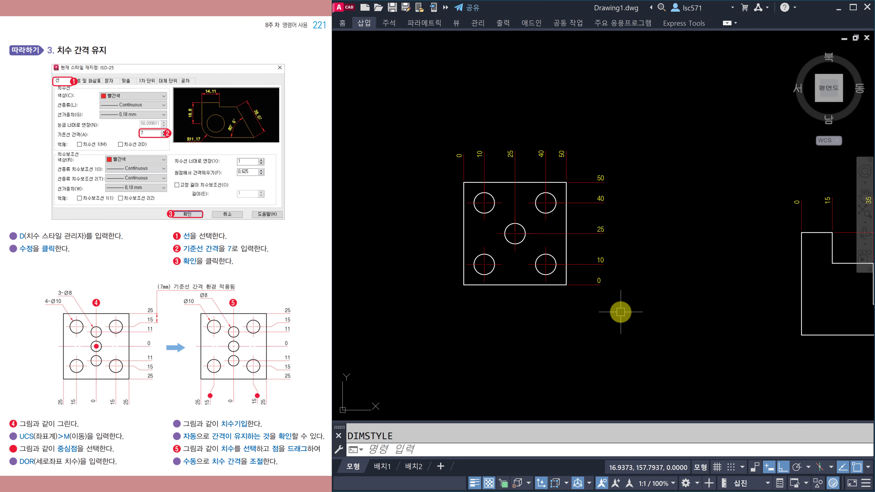
middle_drag(621, 309, 565, 310)
mouse_move(634, 396)
middle_down()
mouse_move(607, 339)
mouse_move(603, 268)
middle_up()
mouse_move(525, 297)
middle_down()
mouse_move(573, 168)
mouse_move(557, 148)
middle_up()
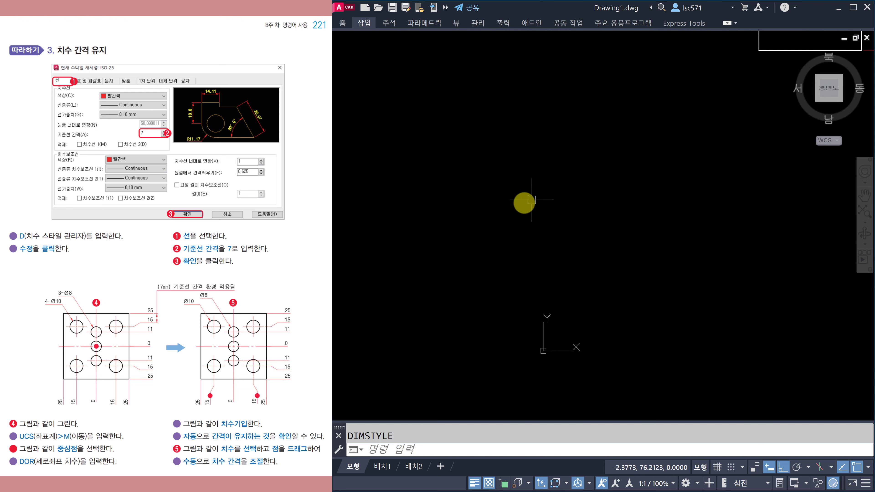
middle_drag(521, 200, 528, 174)
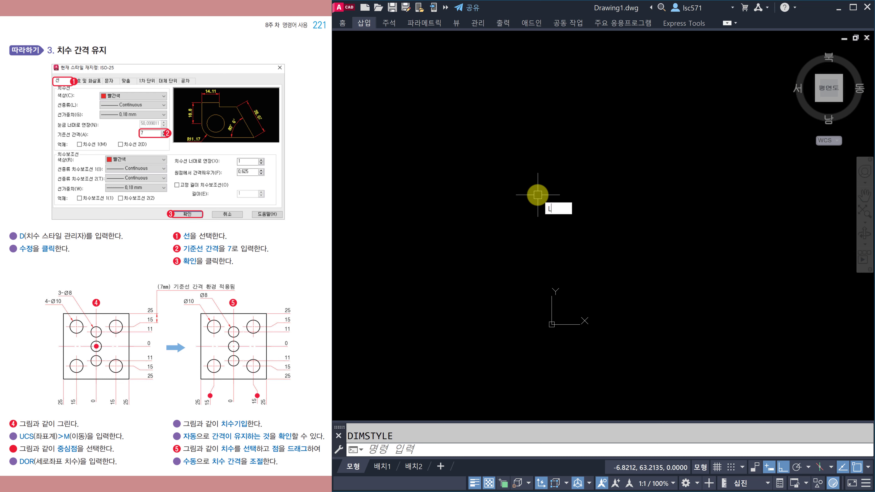
key(Return)
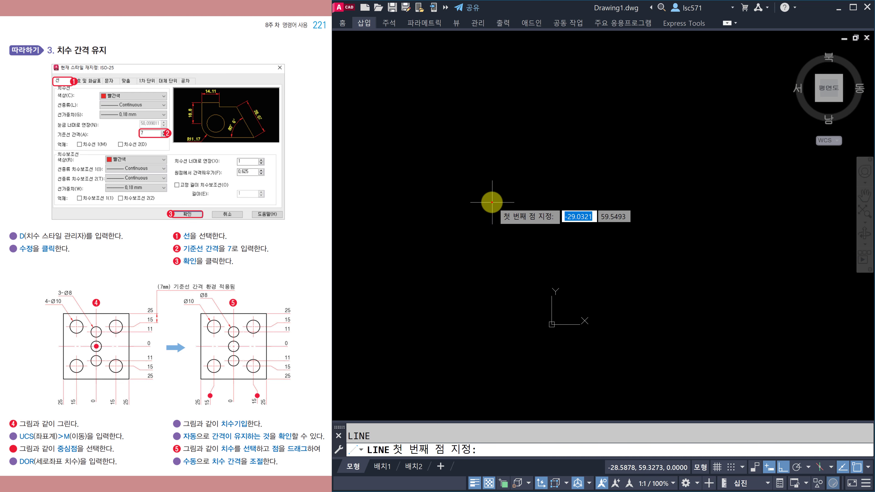
click(492, 203)
key(Escape)
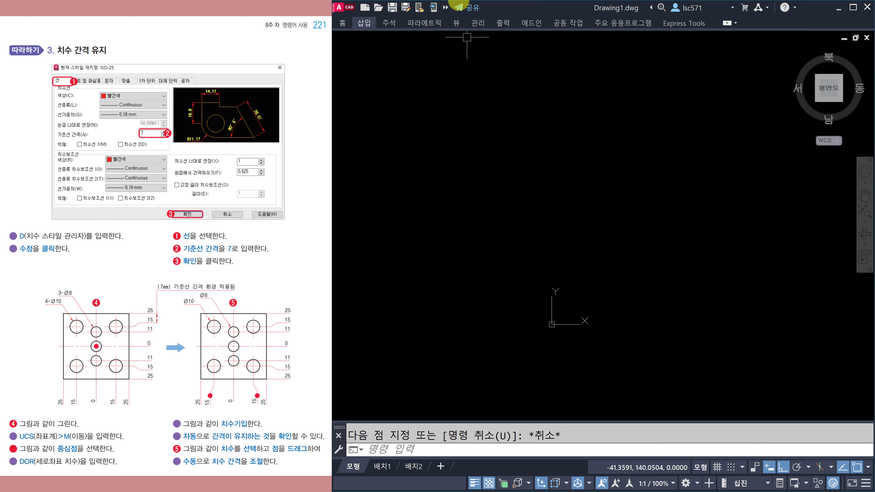
Step: Make the outline layer 외형선 the current layer
click(445, 7)
click(507, 22)
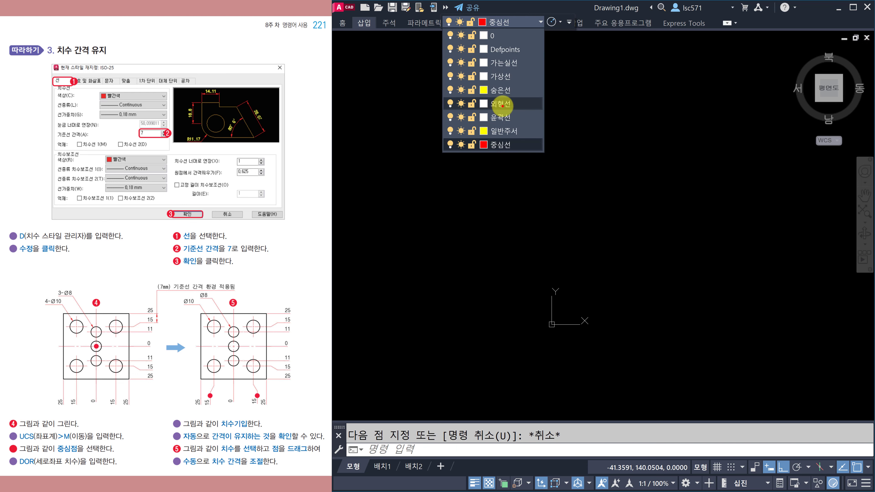
click(503, 106)
click(492, 228)
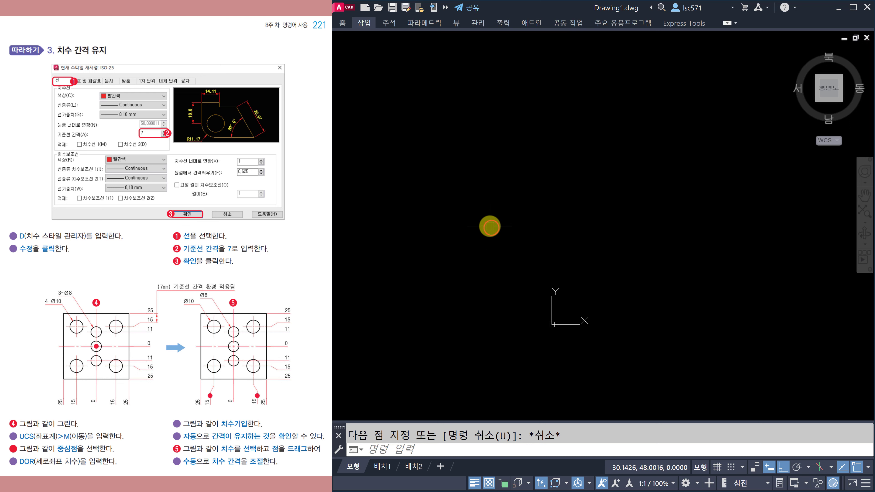
Step: Draw a closed 50 by 50 square with lines in an empty area of the drawing
text(l)
key(Return)
click(478, 240)
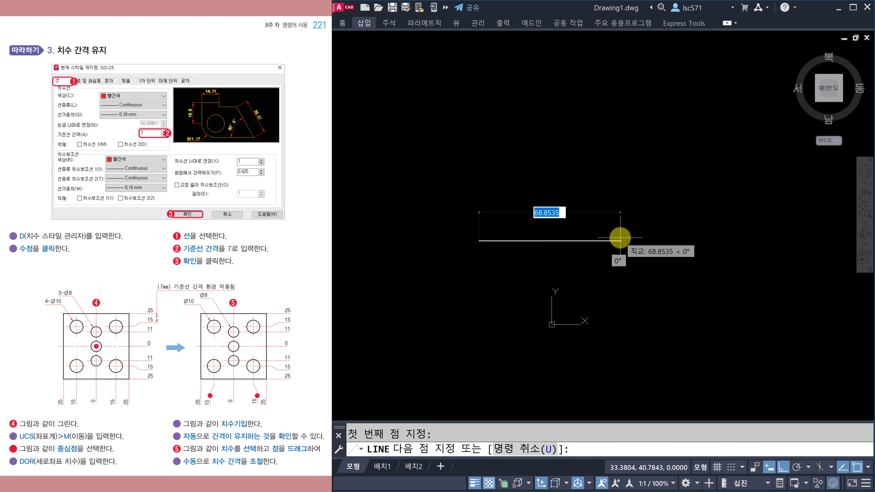
text(50)
key(Return)
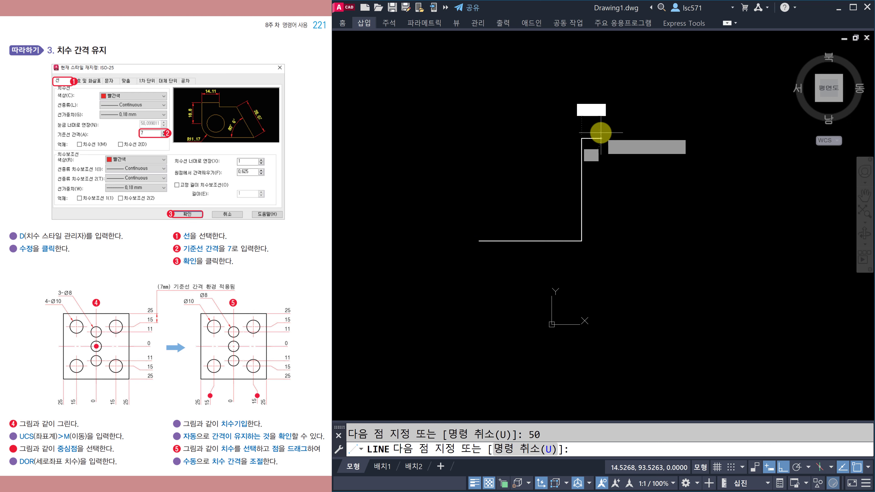
click(600, 138)
text(50)
key(Return)
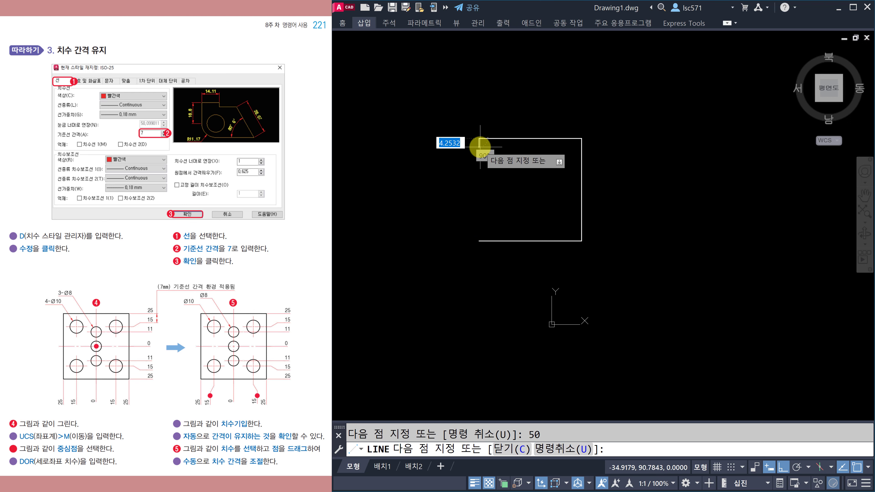
text(c)
key(Return)
scroll(477, 192, up, 2)
key(Escape)
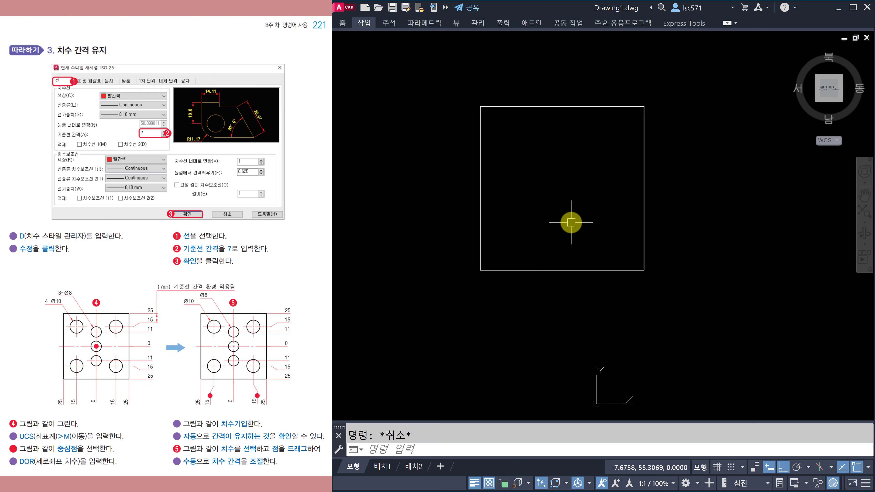
Step: Add a vertical and a horizontal centreline between the opposite sides of the square
text(centerline)
key(Return)
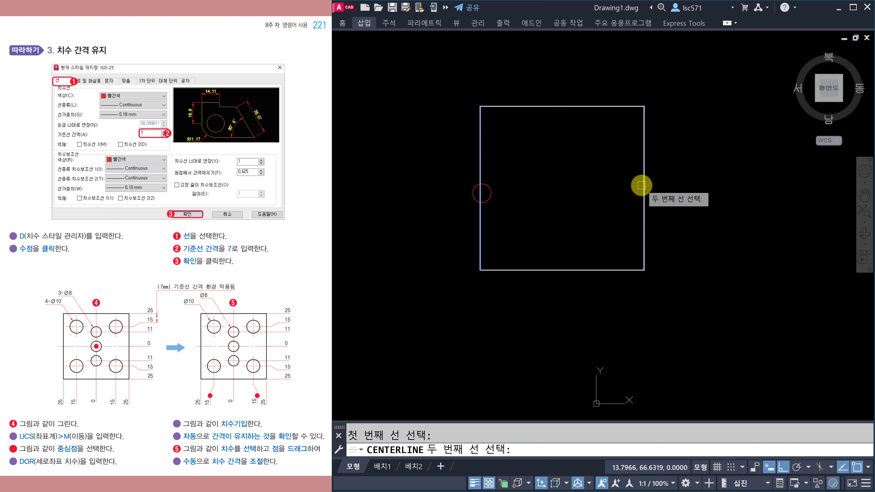
click(645, 185)
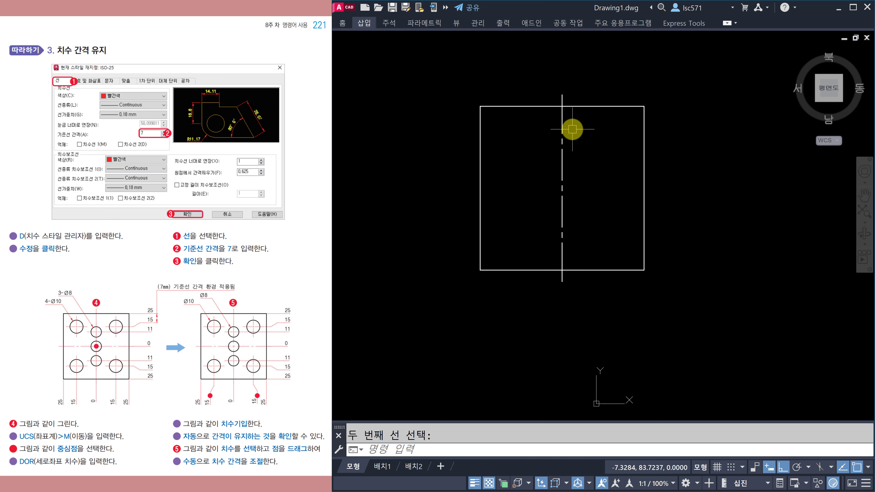
text(c)
key(Return)
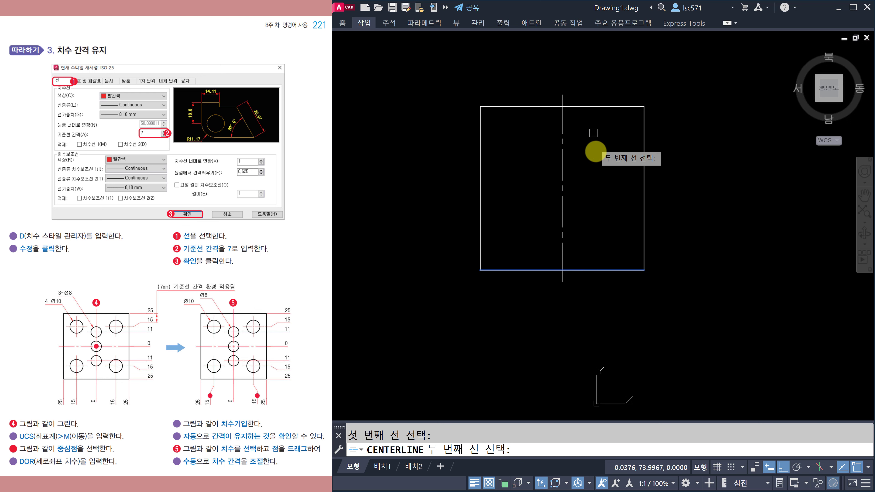
click(586, 103)
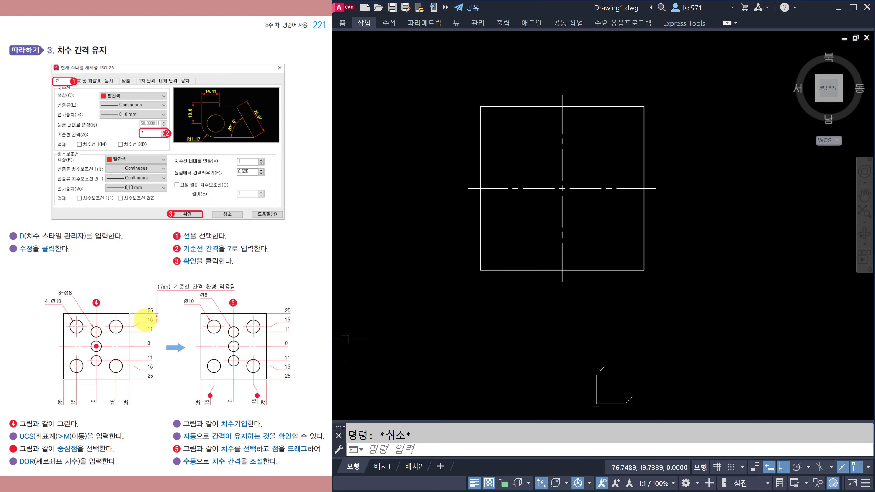
Step: Offset all four sides of the square inward by 10
text(o)
key(Return)
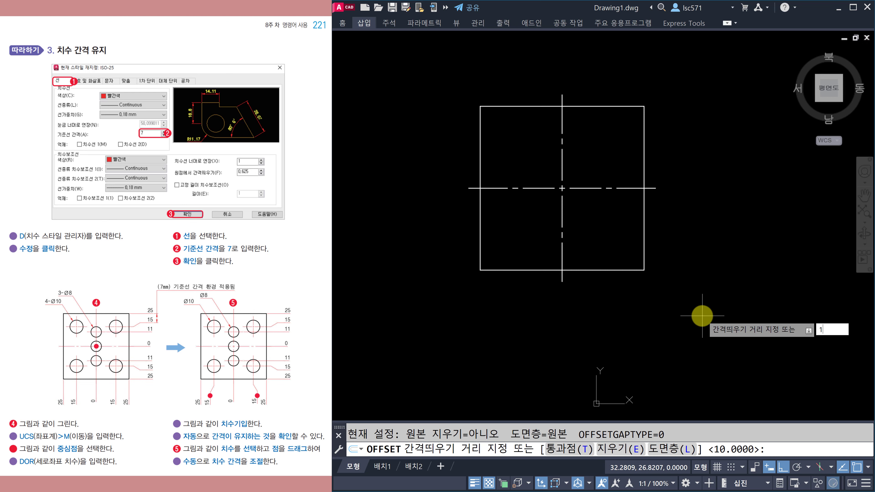
key(Return)
click(590, 270)
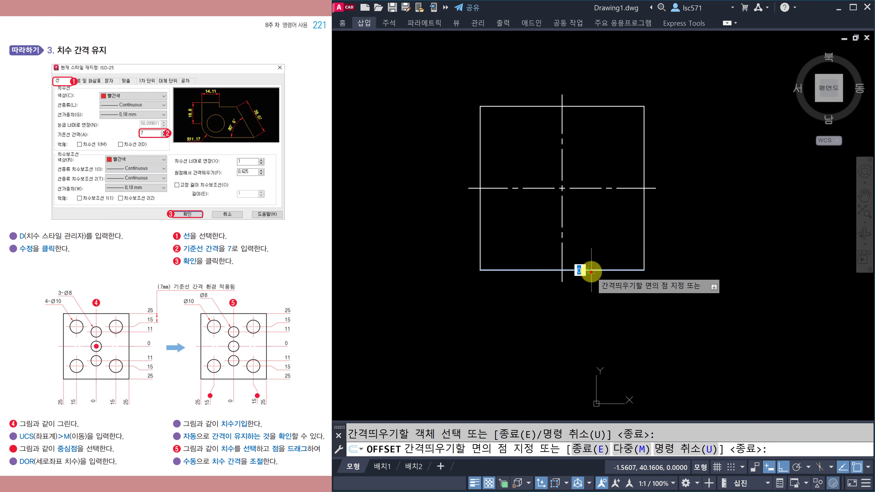
click(598, 241)
click(641, 213)
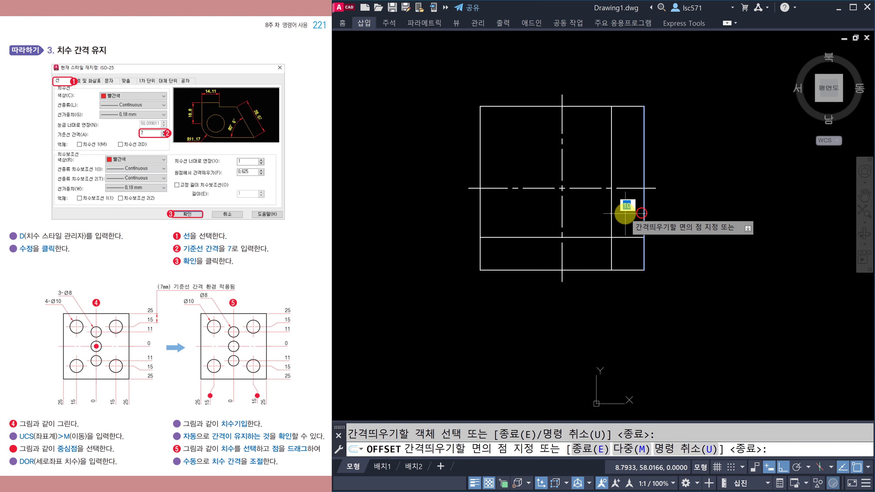
click(625, 213)
click(581, 106)
click(555, 149)
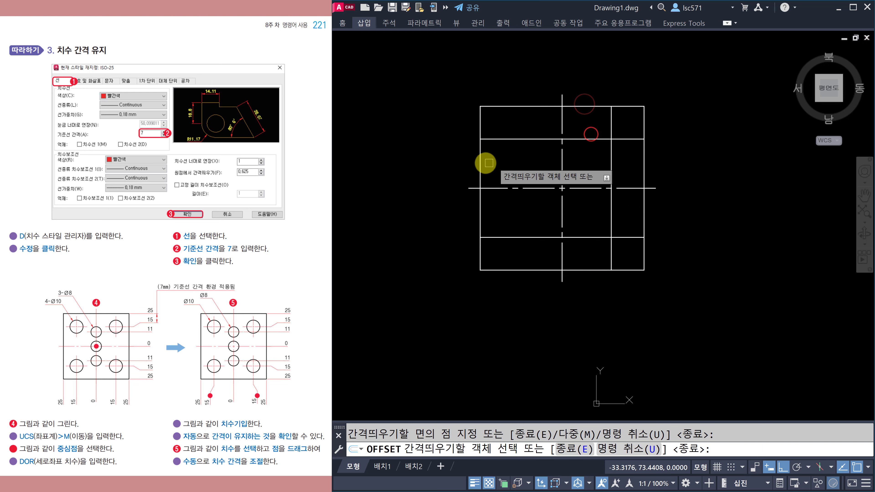
click(478, 163)
click(521, 169)
key(Escape)
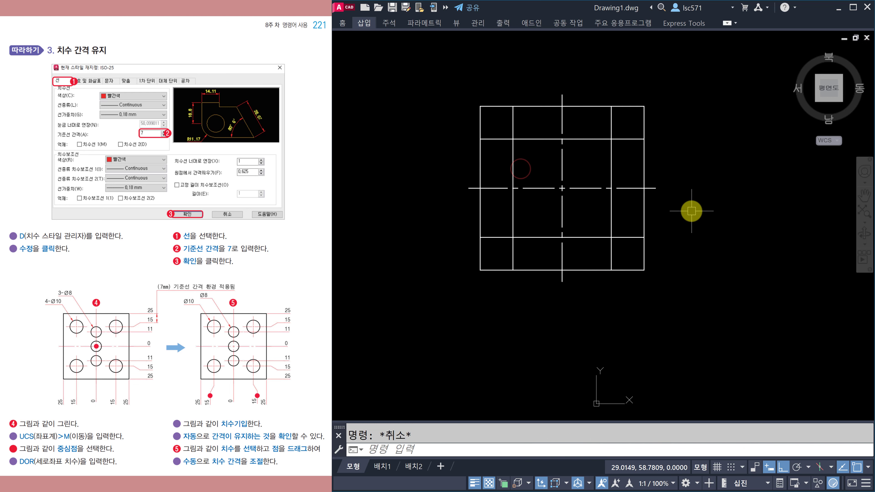
Step: Draw a circle of diameter 10 centred on the upper-left intersection of the offset lines
text(c)
key(Return)
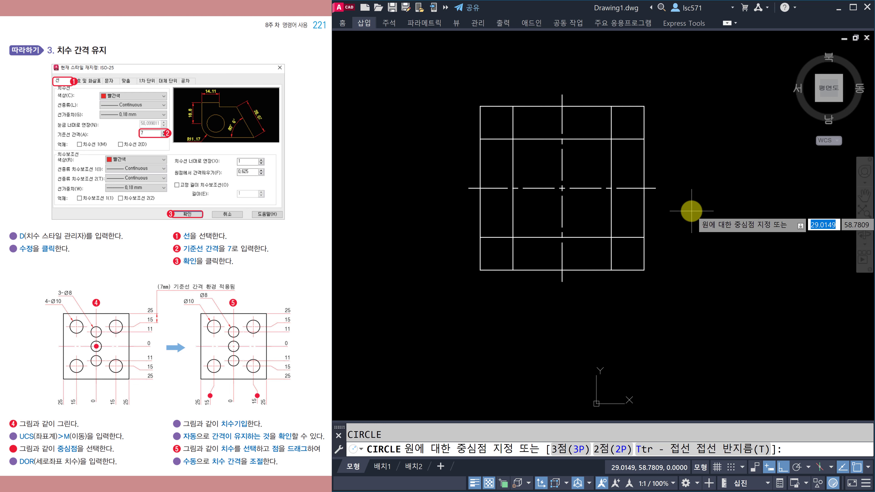
click(513, 139)
text(D)
key(Return)
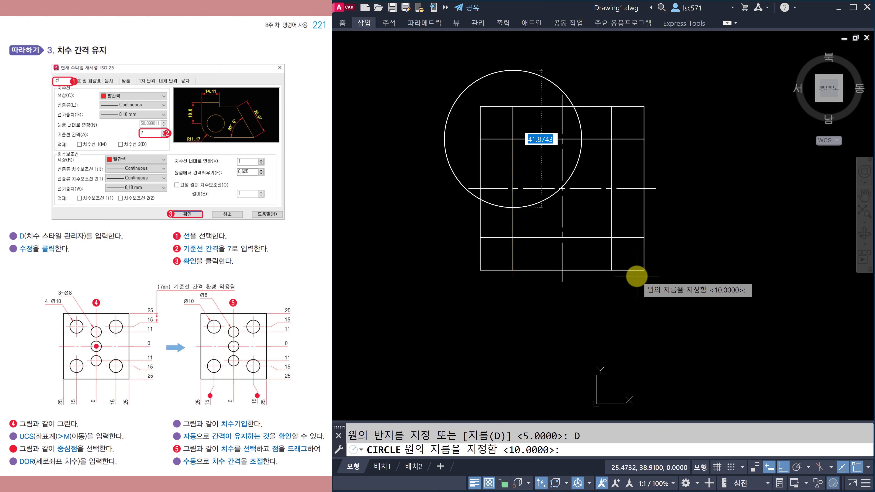
key(Return)
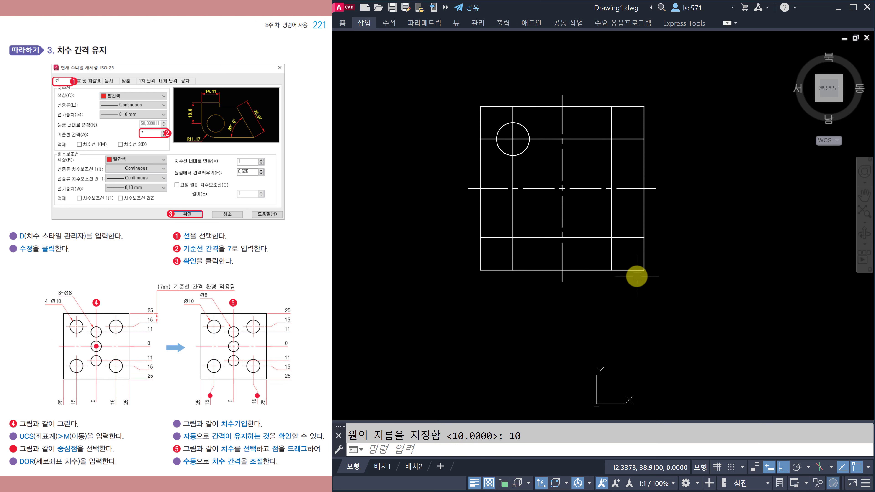
key(Return)
key(Escape)
Step: Copy the upper-left circle from its centre to the other three intersections of the offset lines
text(CO)
key(Return)
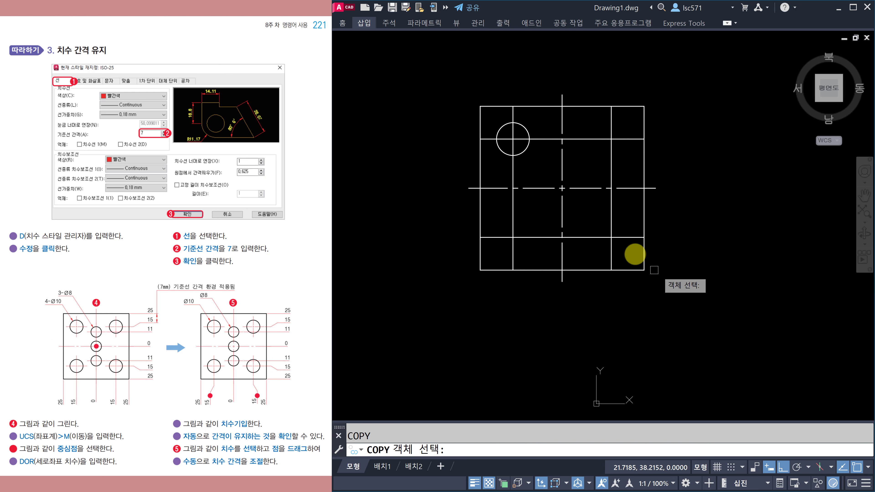
click(527, 144)
key(Return)
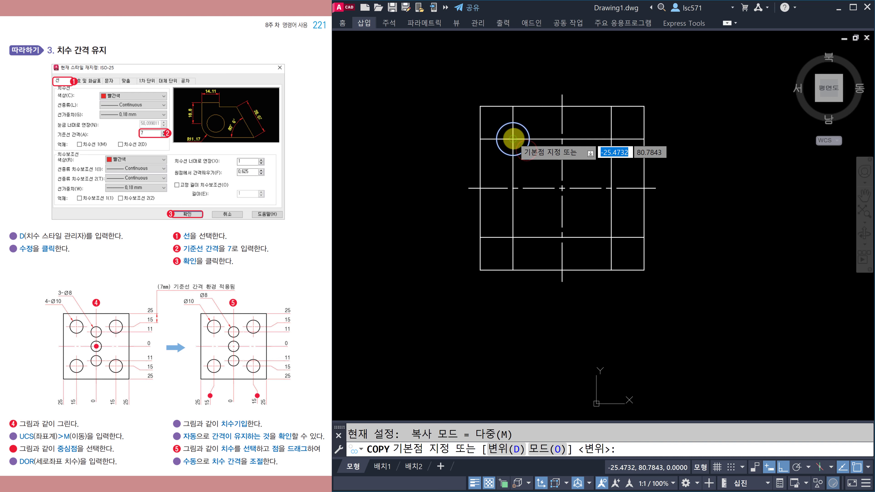
click(513, 139)
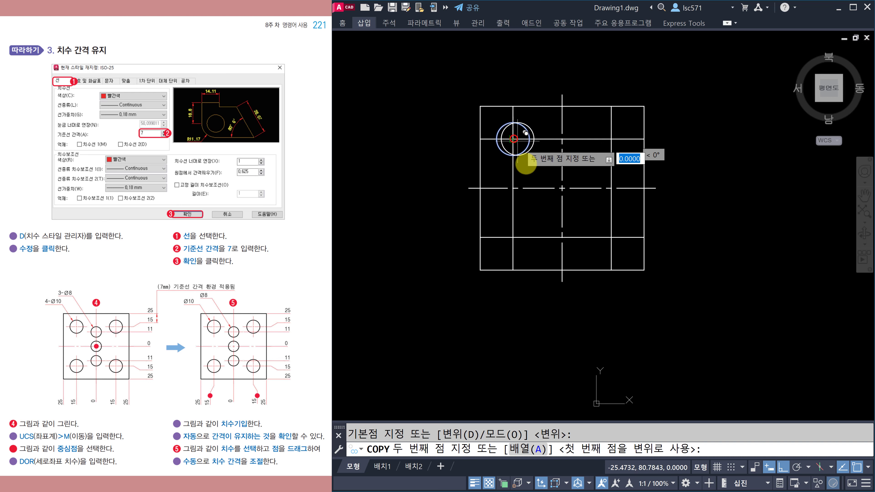
click(513, 237)
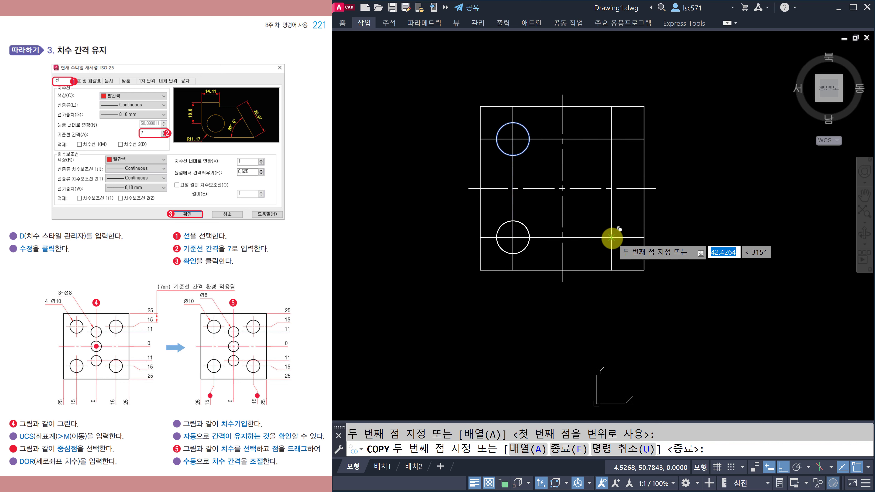
click(611, 237)
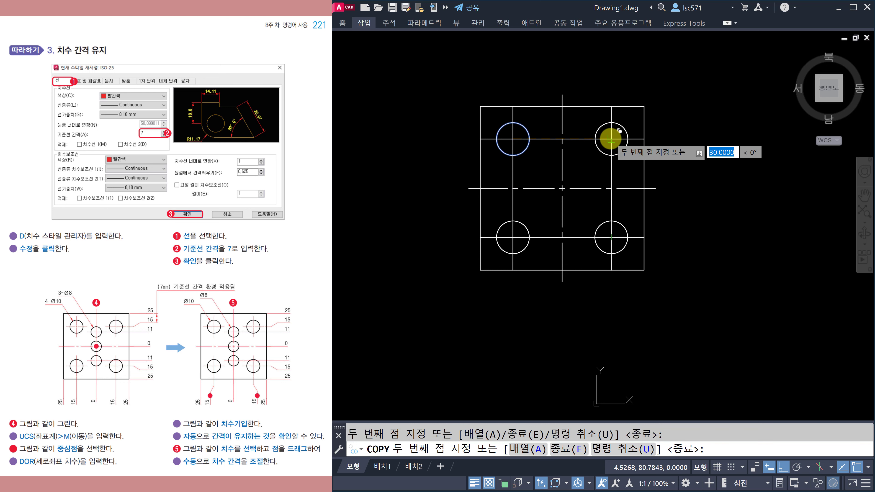
scroll(611, 139, up, 4)
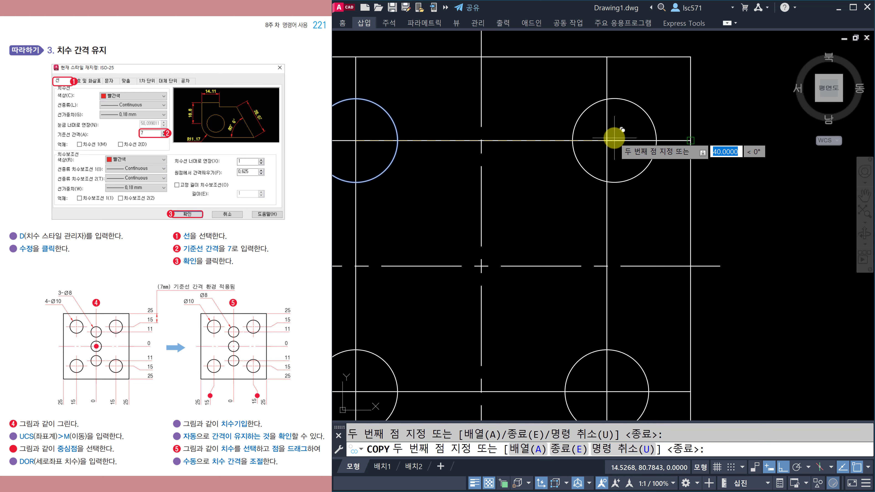
scroll(614, 138, down, 2)
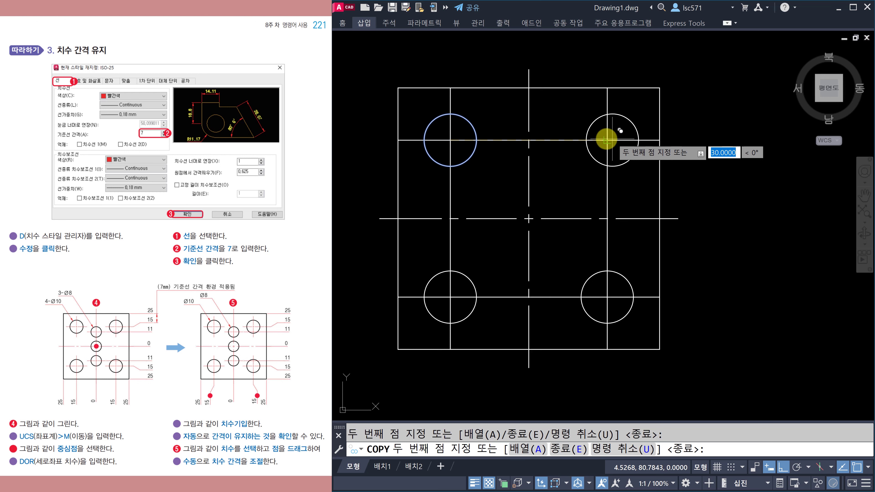
click(607, 140)
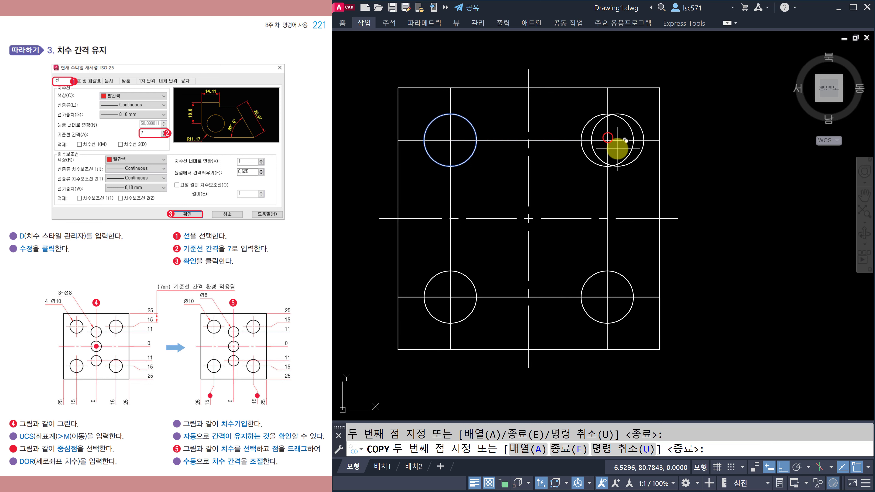
key(Escape)
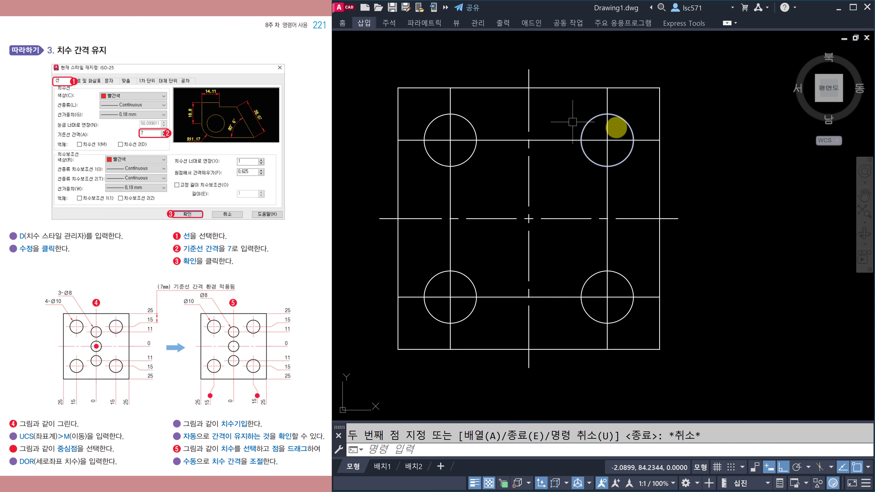
Step: Erase the four offset construction lines inside the square
middle_drag(587, 182, 592, 174)
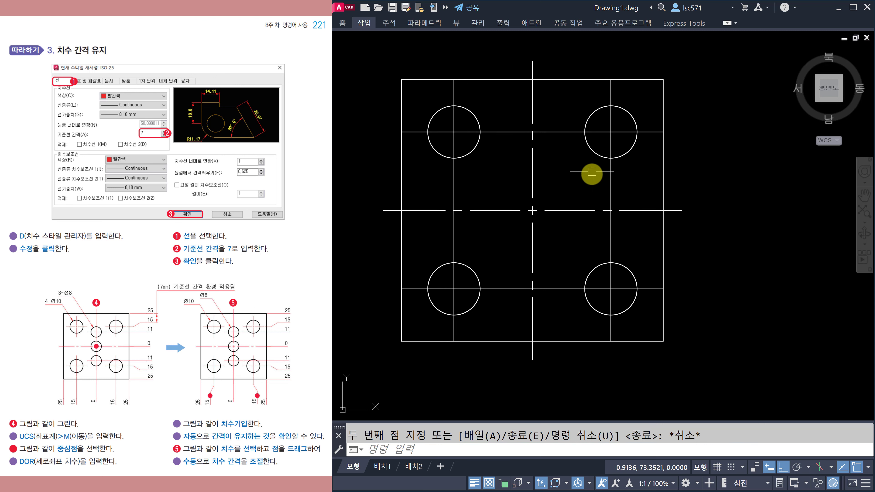
text(e)
key(Return)
click(611, 183)
click(562, 132)
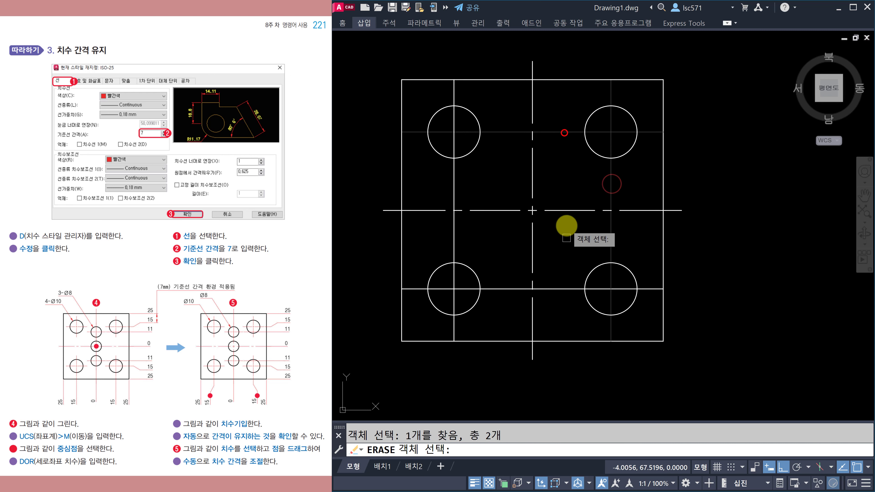
click(558, 288)
click(456, 248)
key(Return)
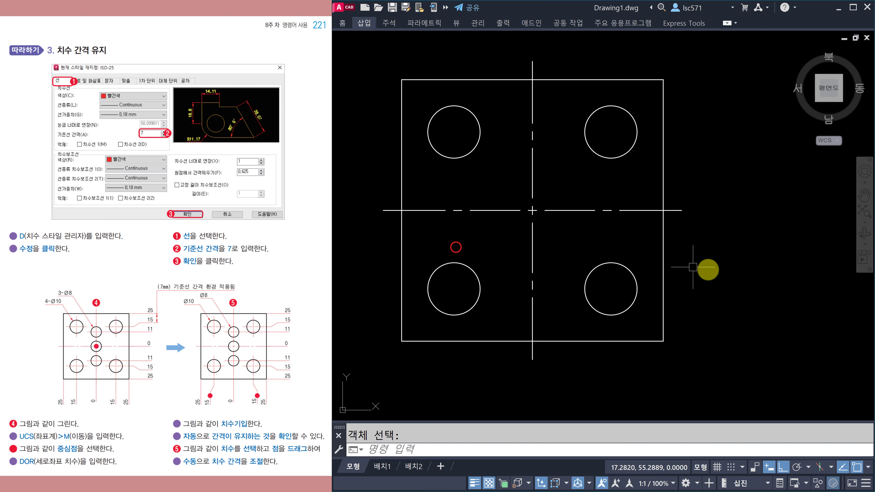
key(Escape)
Step: Add centre marks to the four corner circles
text(c)
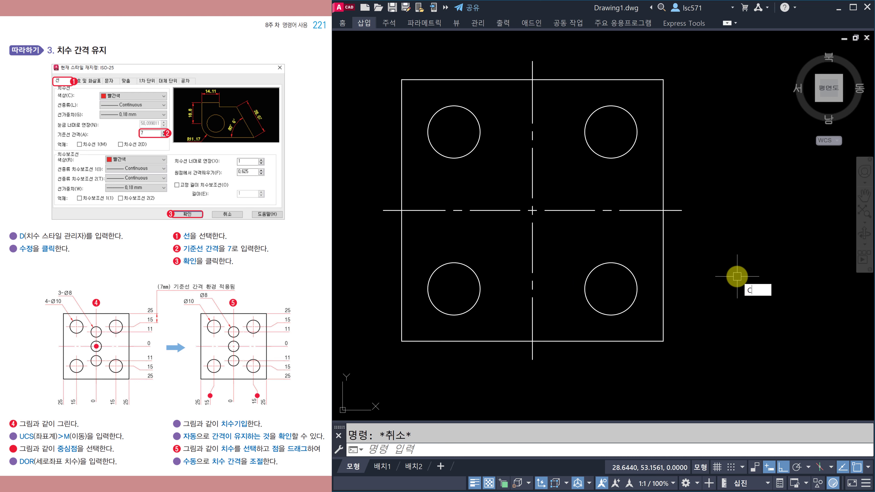
text(l)
key(Escape)
text(cm)
key(Return)
click(631, 269)
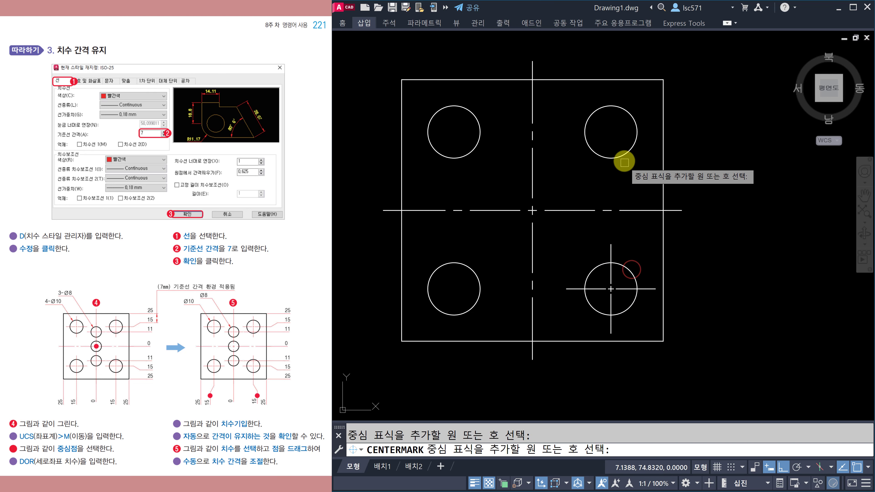
click(624, 163)
click(475, 149)
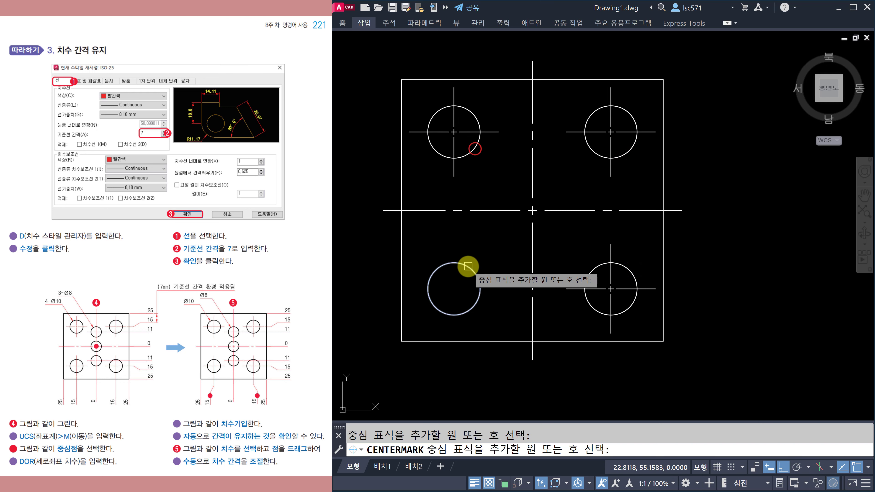
click(468, 267)
key(Return)
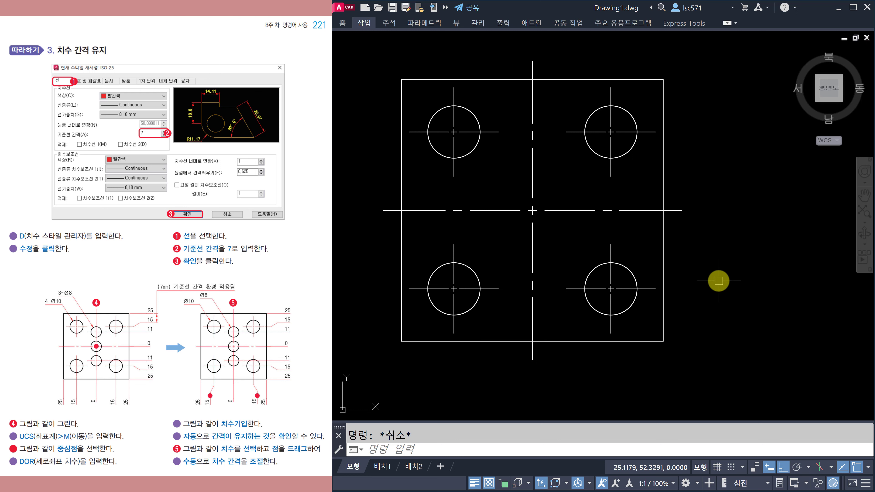
Step: Try to offset the horizontal centreline by 11
text(o)
key(Return)
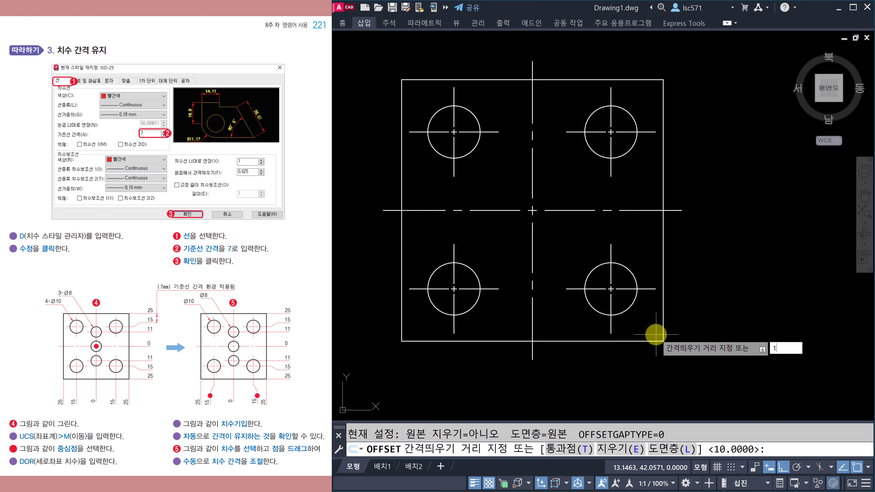
key(Escape)
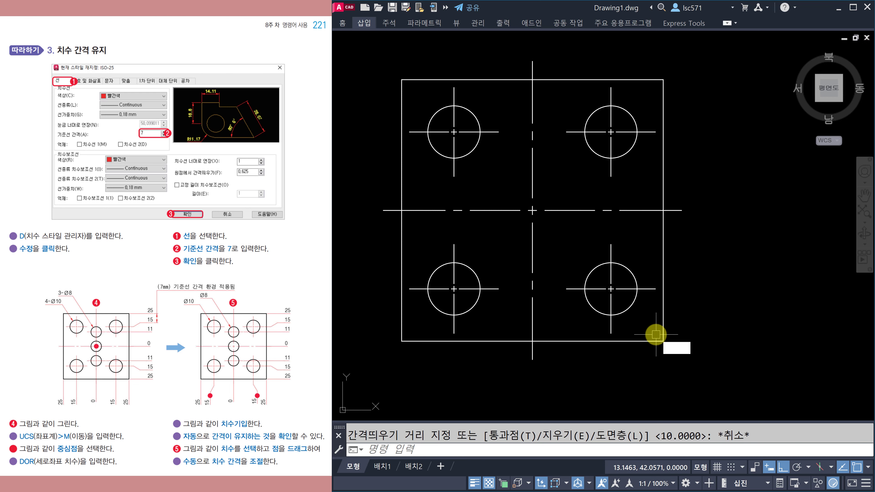
key(Return)
text(11)
key(Return)
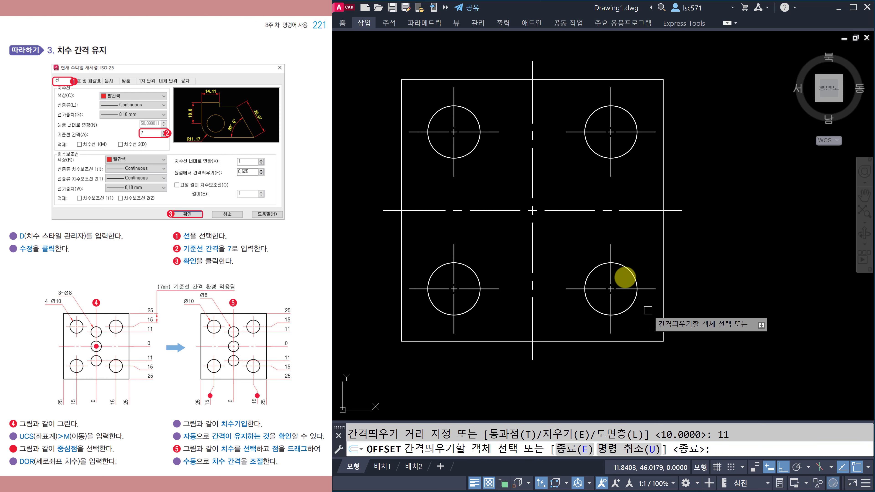
click(551, 210)
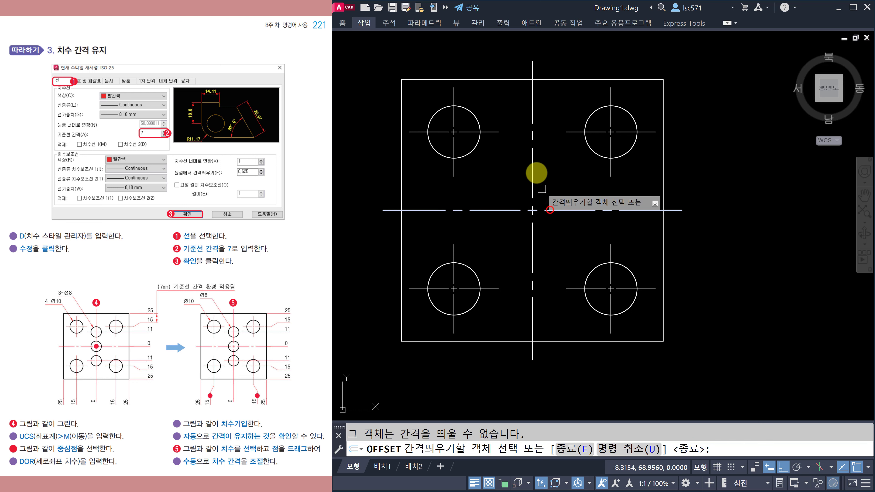
click(574, 204)
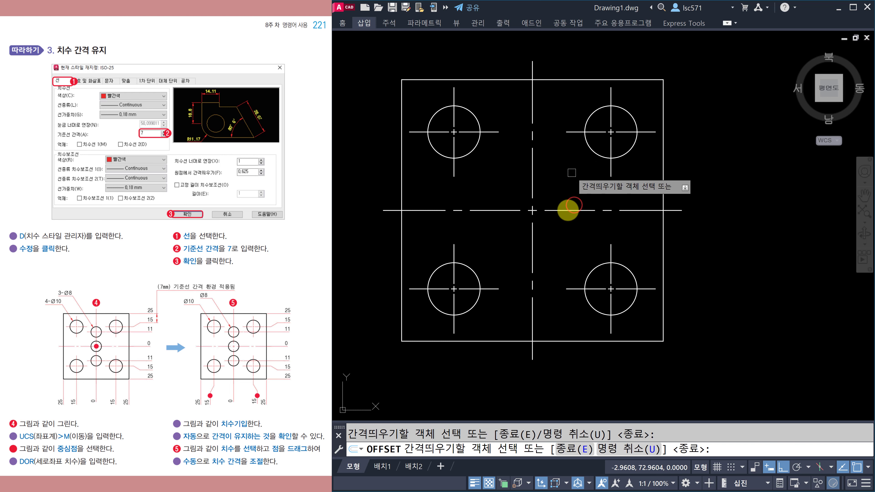
click(568, 212)
key(Escape)
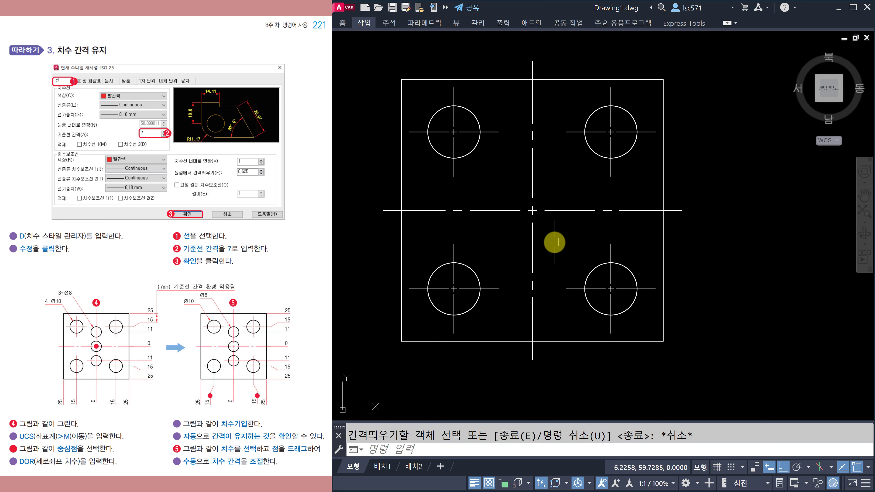
Step: Draw a circle of diameter 8 centred on the intersection of the two centrelines
text(c)
key(Return)
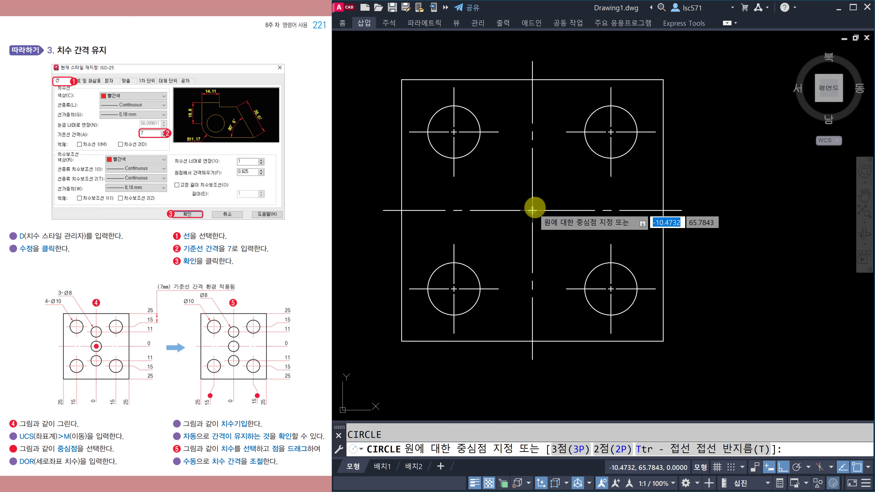
click(532, 210)
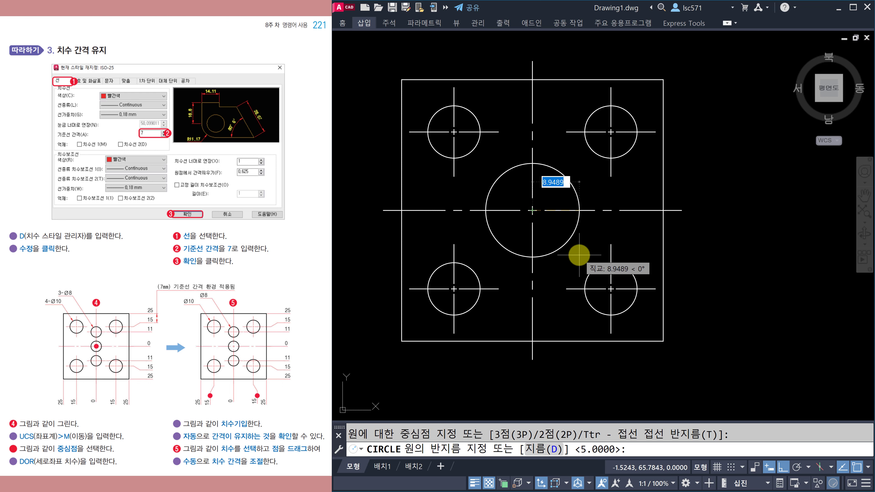
text(d)
key(Return)
text(8)
key(Return)
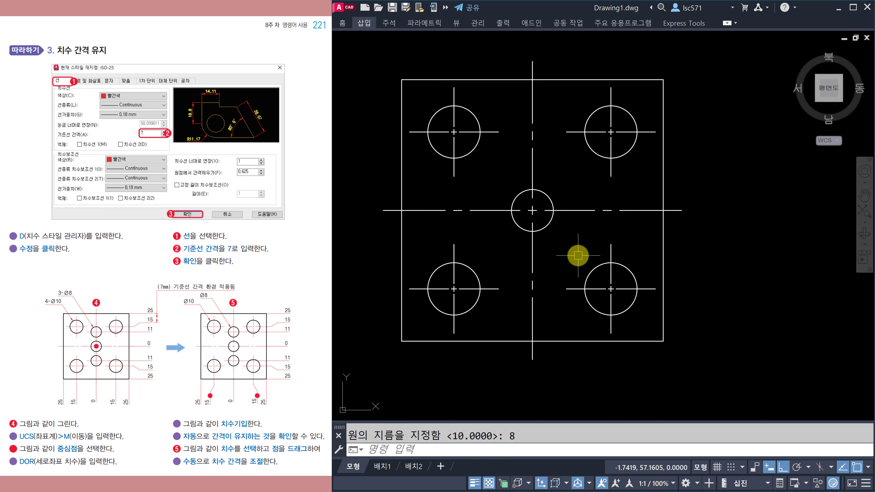
key(Escape)
Step: Copy the central circle 11 straight up and 11 straight down along the vertical centreline
text(co)
key(Return)
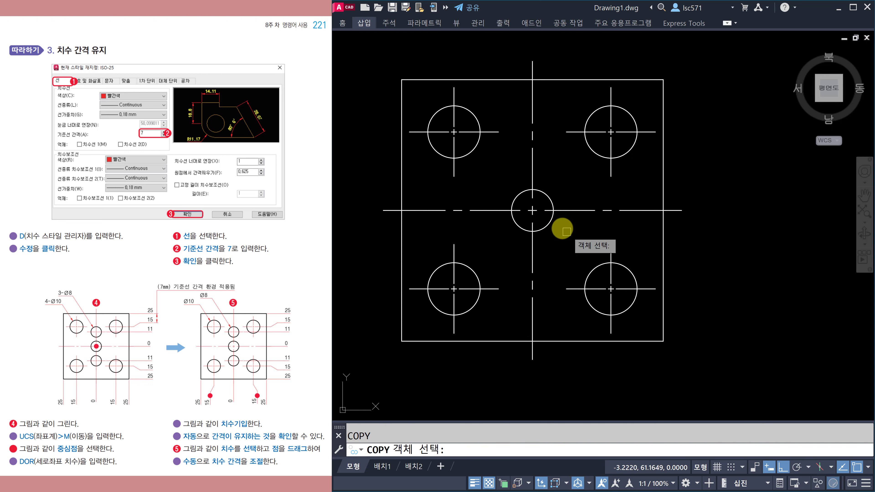
click(547, 222)
key(Return)
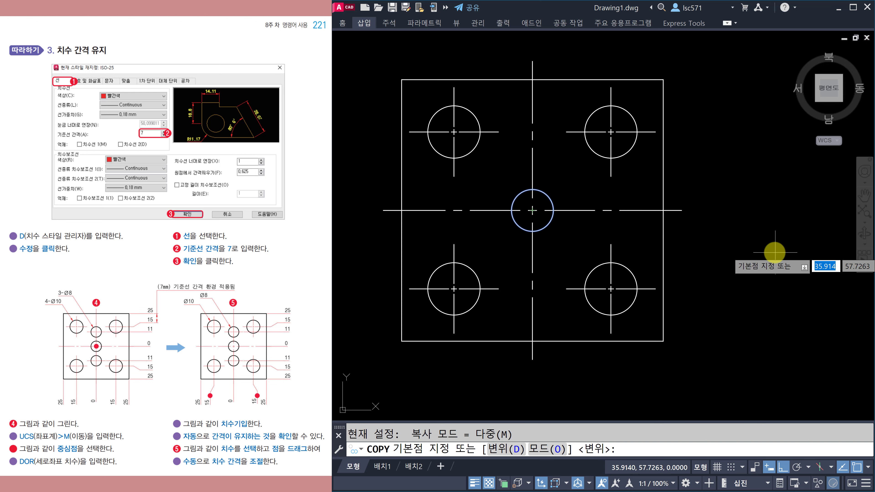
click(767, 269)
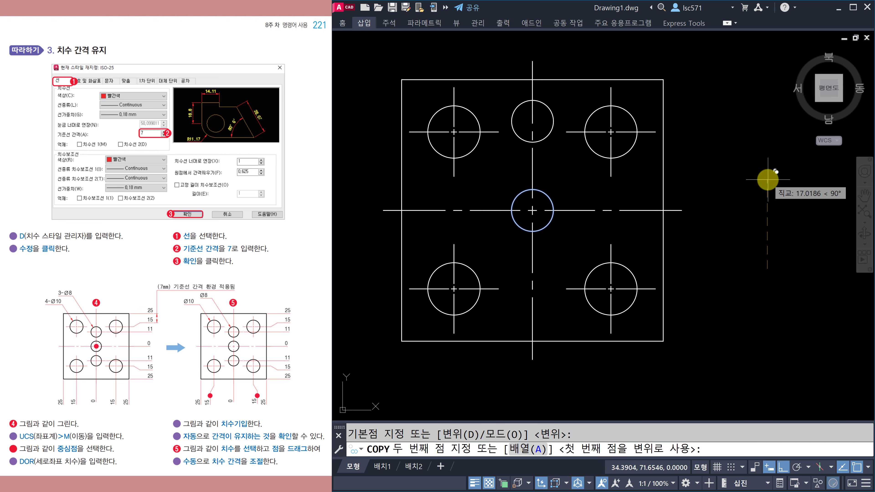
text(11)
key(Return)
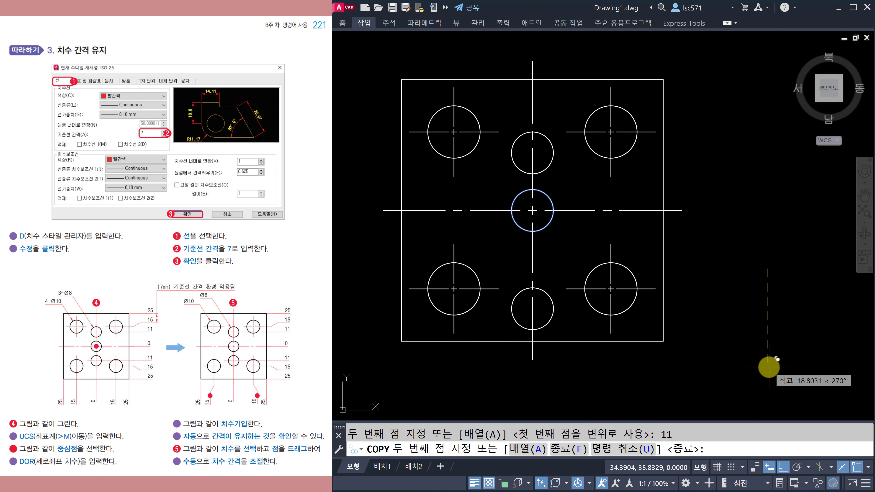
key(Return)
key(Escape)
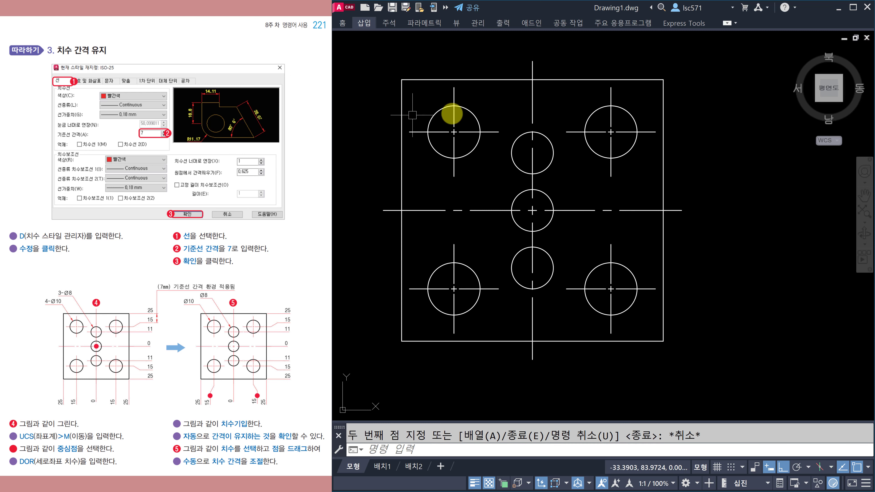
Step: Add centre marks to the two copied circles above and below the central circle
text(CM)
key(Return)
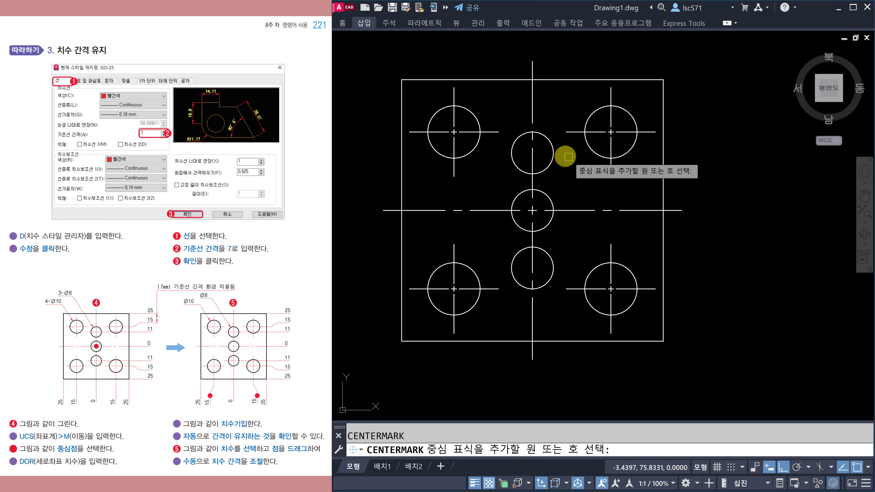
click(545, 166)
click(550, 264)
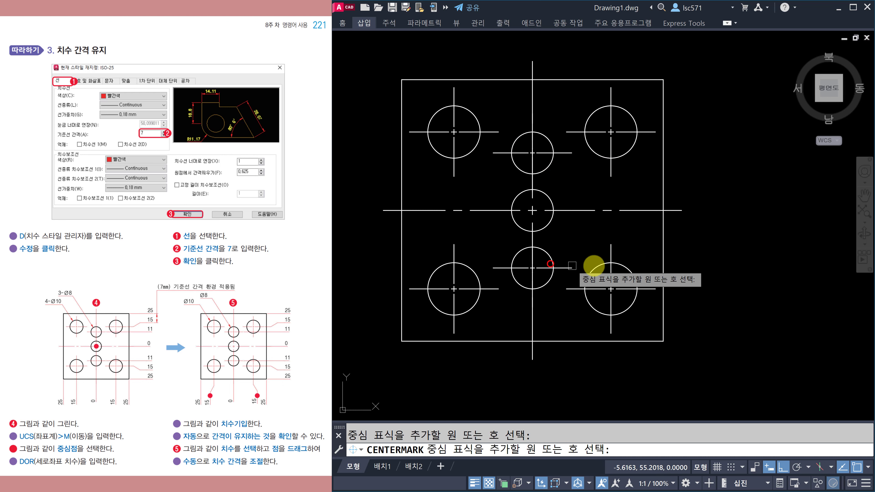
key(Escape)
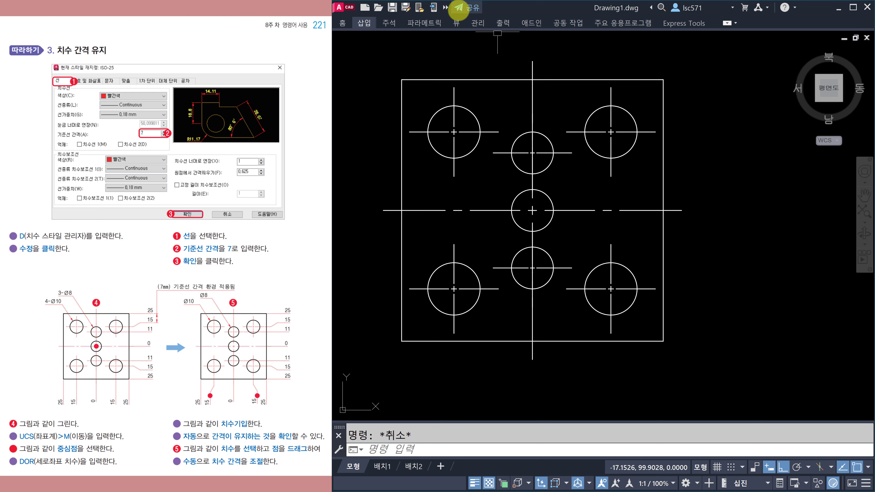
click(445, 7)
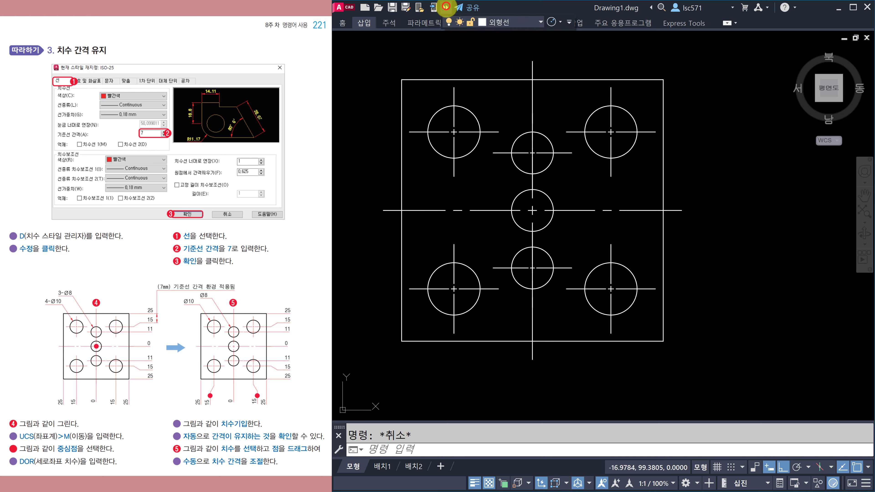
click(696, 195)
middle_drag(699, 242, 718, 257)
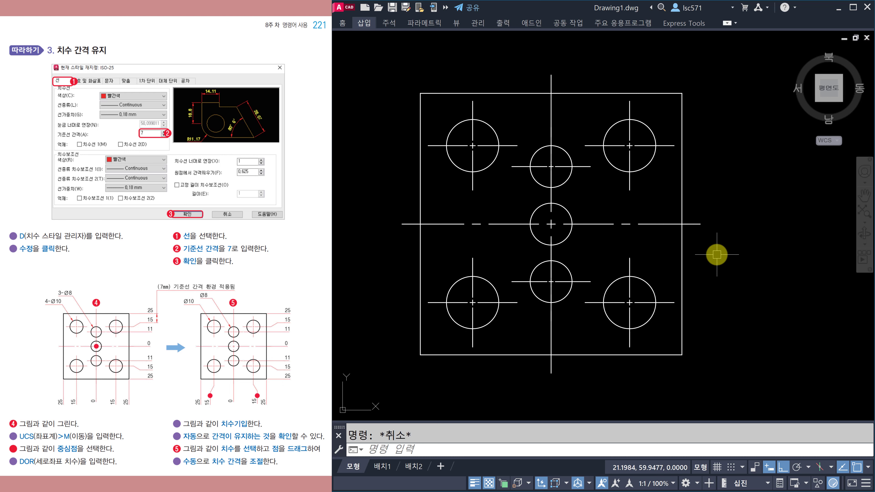
Step: Move all the centre marks and both long centrelines of the plate to the 중심선 layer through their properties
key(ctrl+1)
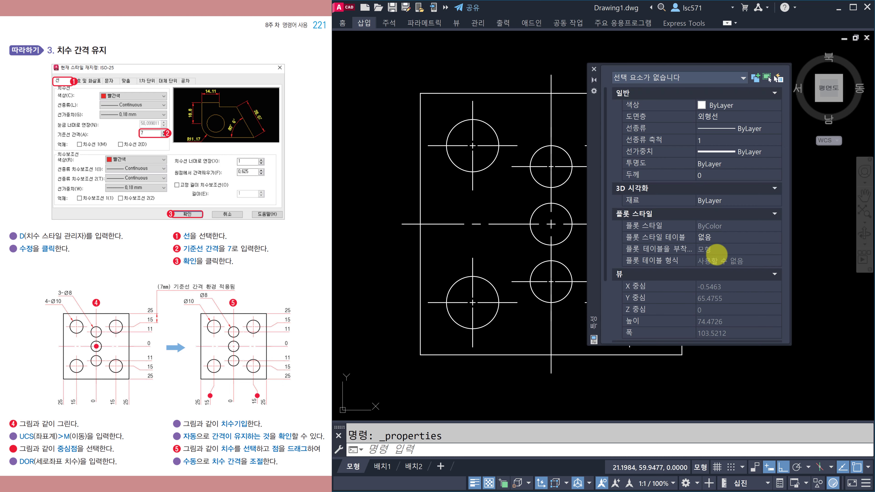
middle_drag(531, 281, 460, 273)
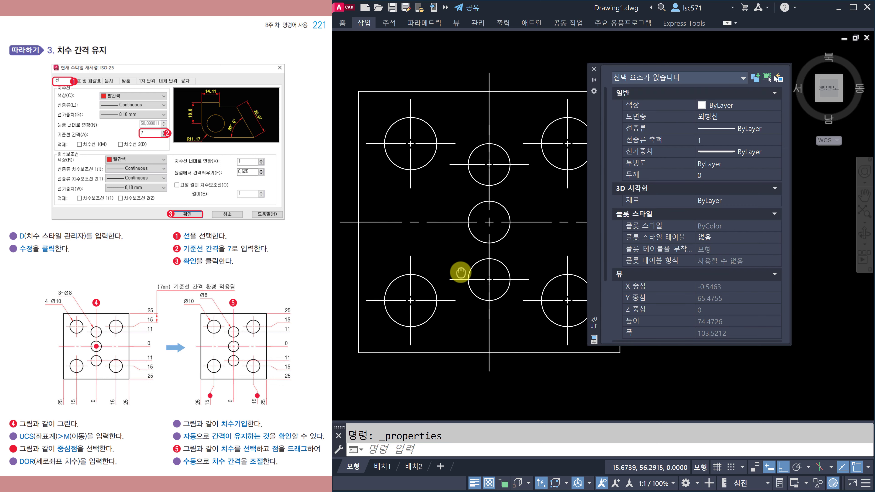
click(422, 144)
click(459, 166)
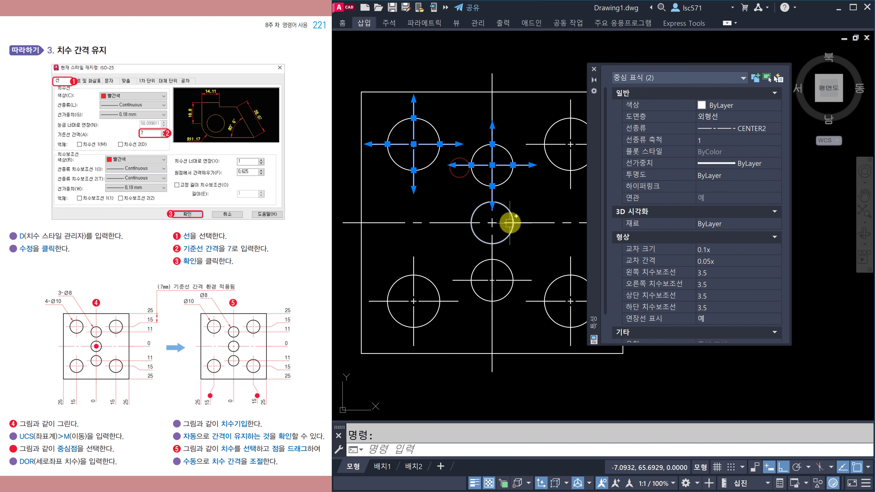
click(500, 223)
click(492, 230)
click(516, 271)
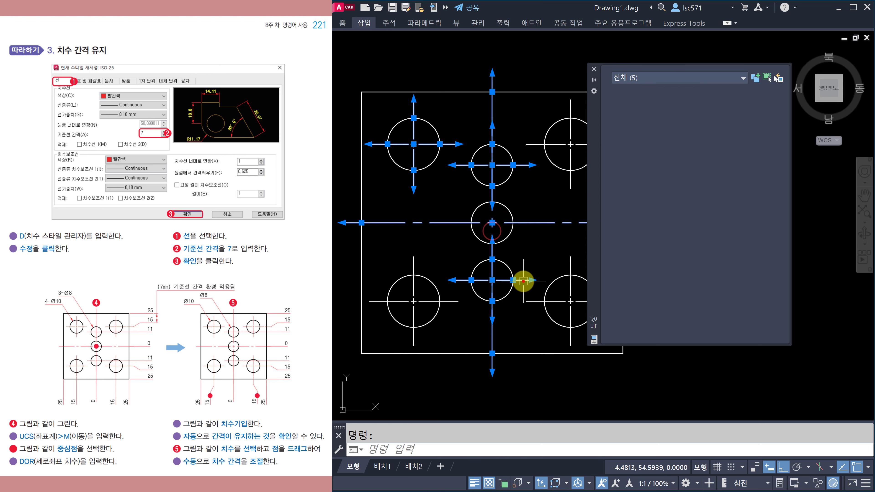
click(420, 301)
click(555, 302)
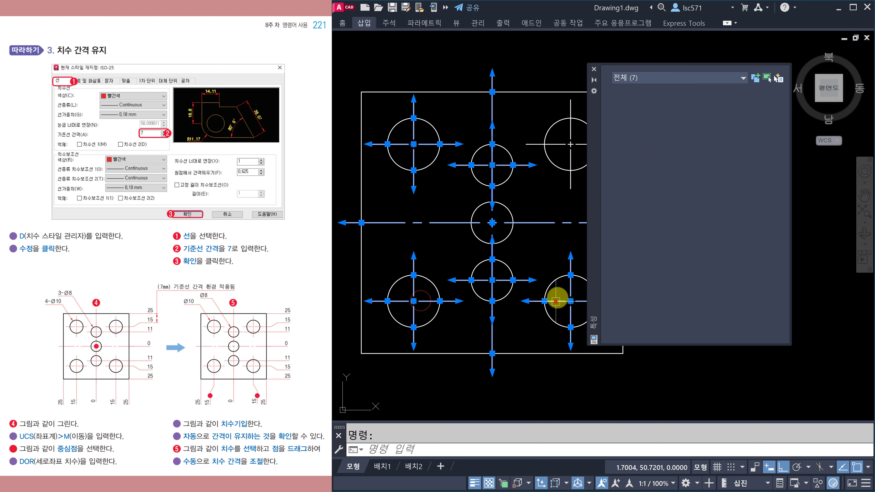
click(557, 144)
scroll(533, 198, down, 2)
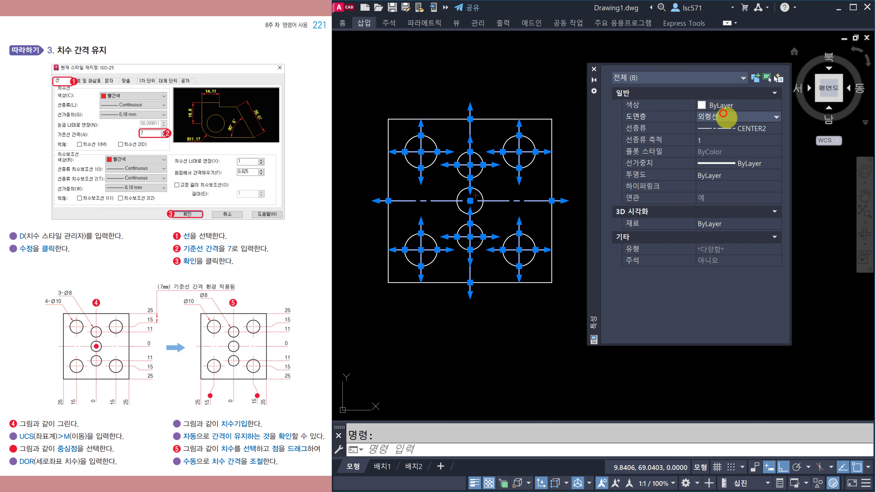
click(727, 118)
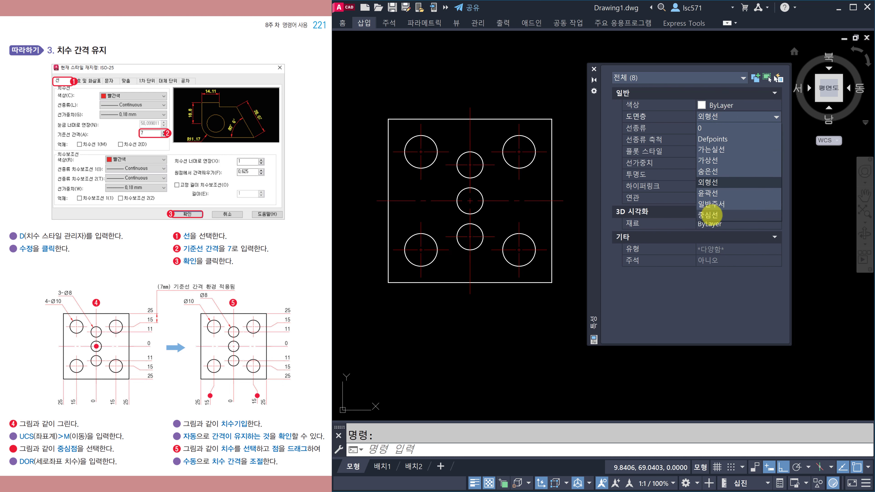
click(709, 214)
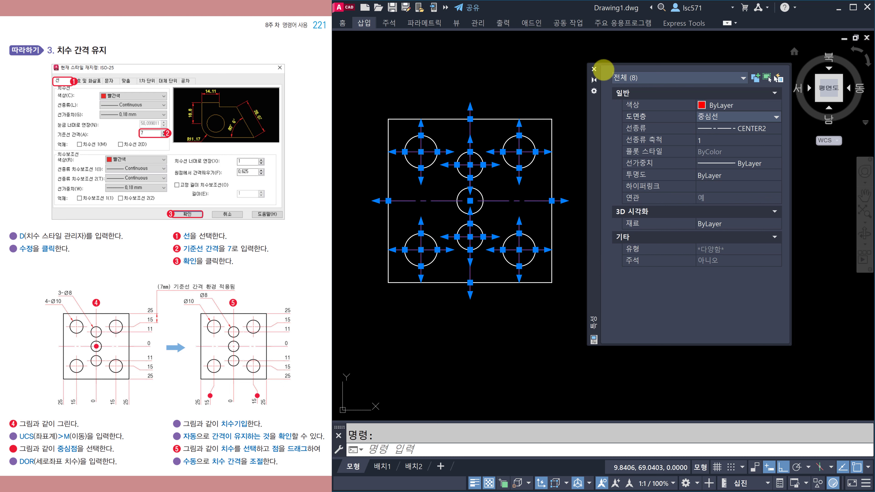
click(594, 69)
key(Escape)
middle_drag(581, 209, 611, 212)
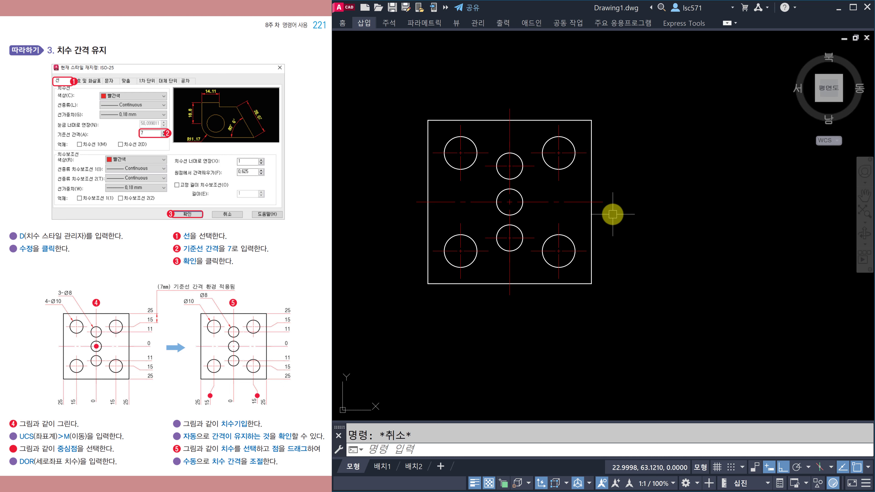
click(445, 7)
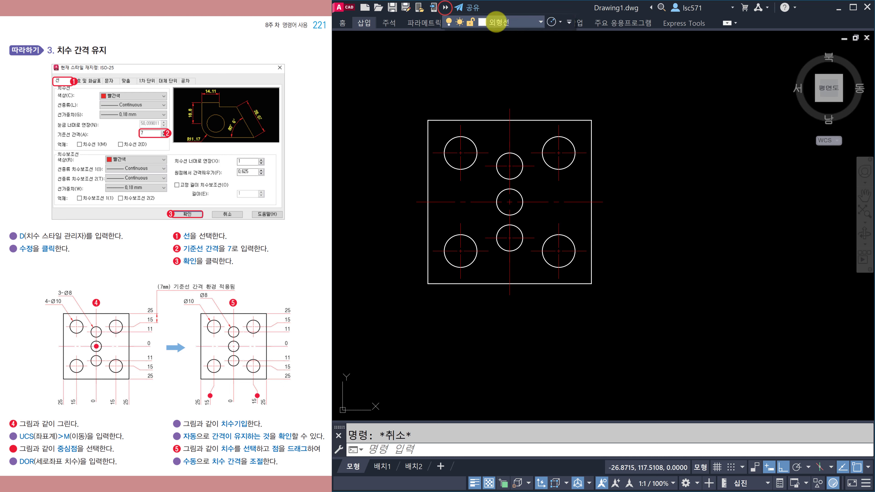
middle_drag(559, 264, 596, 272)
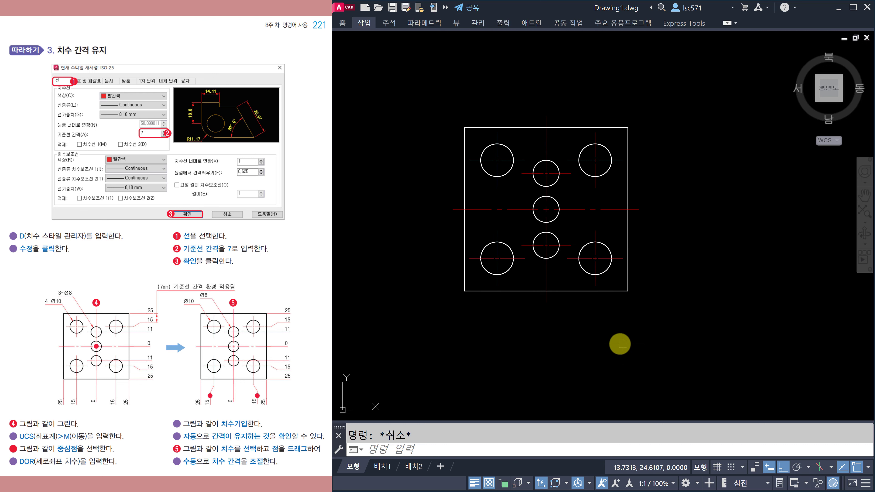
Step: Move the UCS origin to the centre of the central 8 mm circle
scroll(526, 320, up, 2)
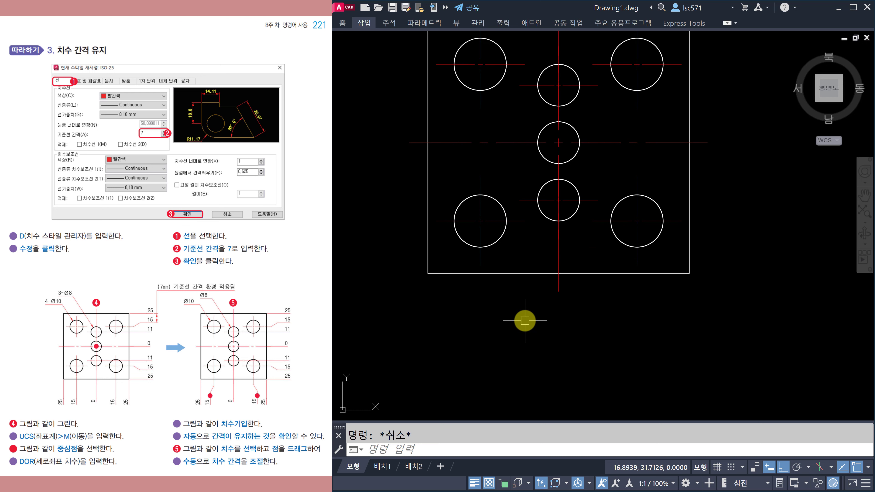
middle_drag(526, 319, 512, 367)
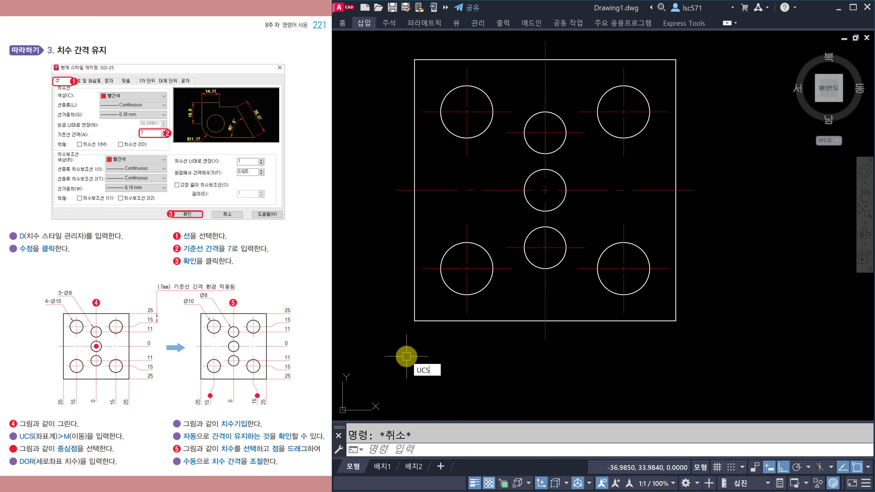
key(Return)
text(M)
key(Return)
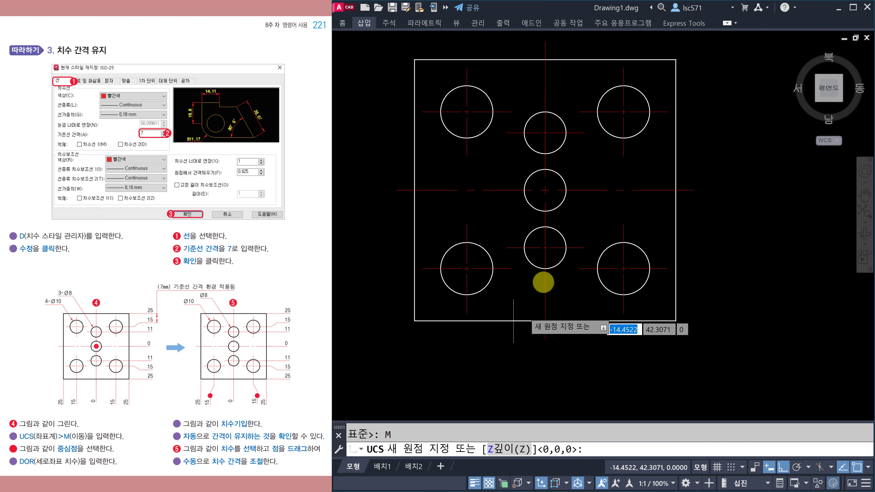
click(545, 190)
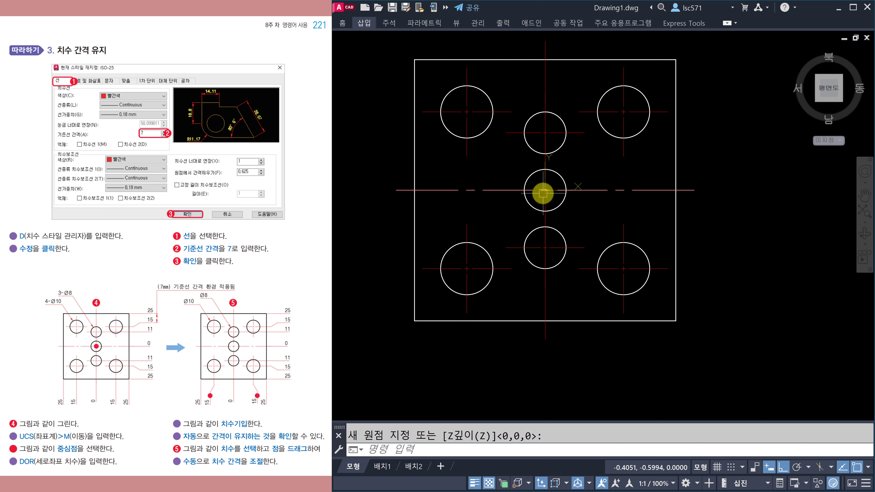
Step: Add a Y ordinate dimension where the horizontal centreline meets the plate's right edge, with a straight leader about 12 mm long
text(DIMO)
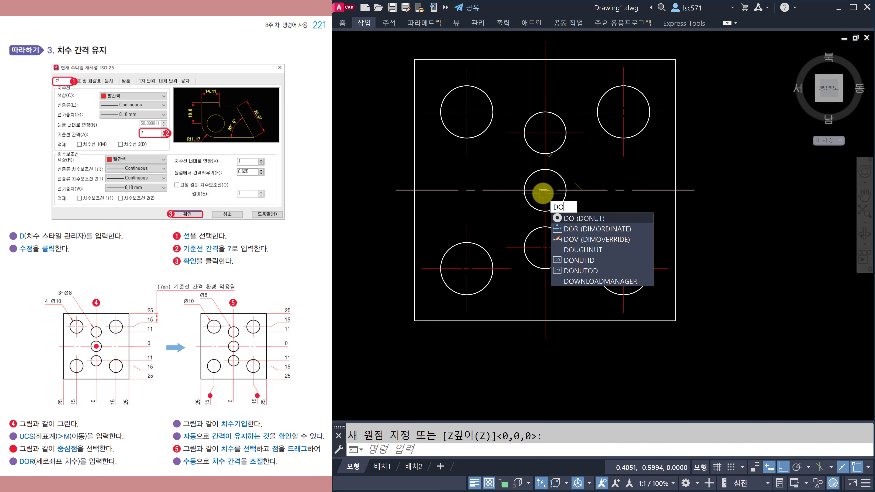
text(R)
key(Return)
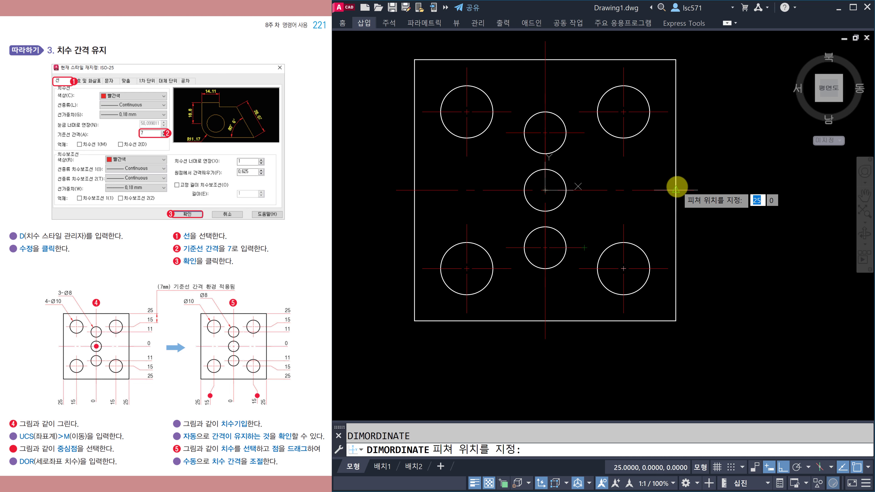
click(677, 187)
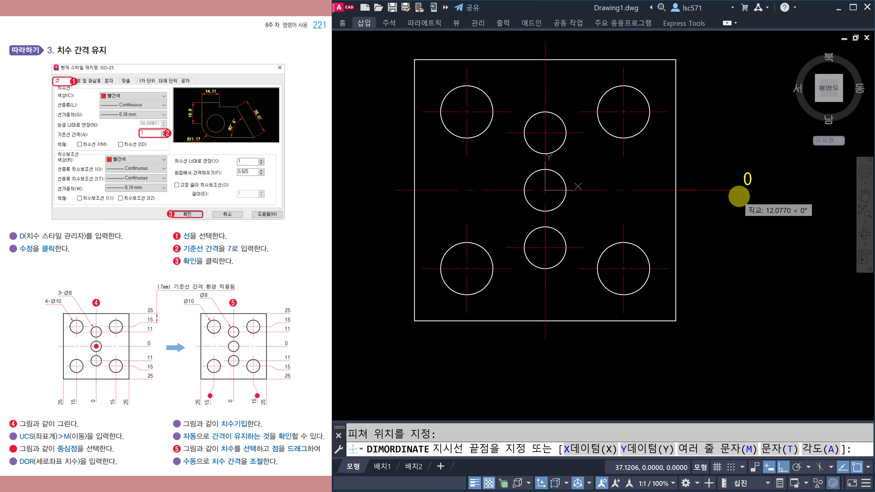
click(742, 197)
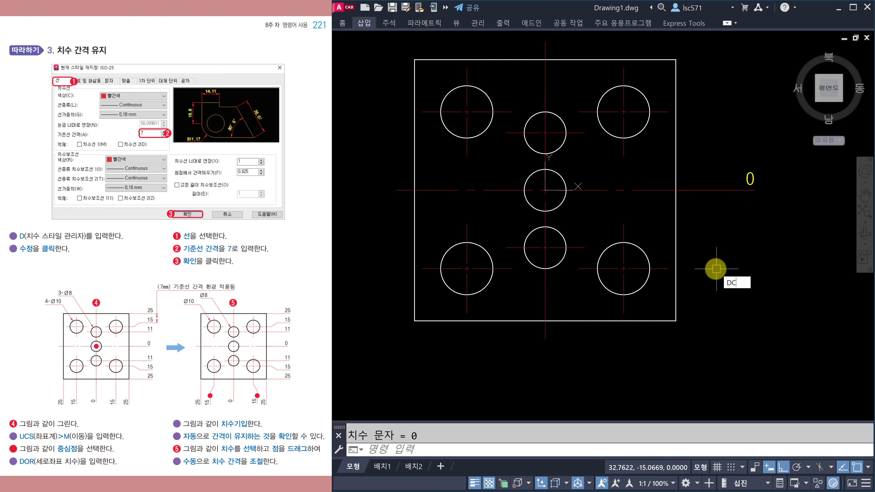
Step: Continue the Y ordinate dimensions to the 8 mm hole, right-hand 10 mm hole and right plate corner, both below and above the centreline
key(Return)
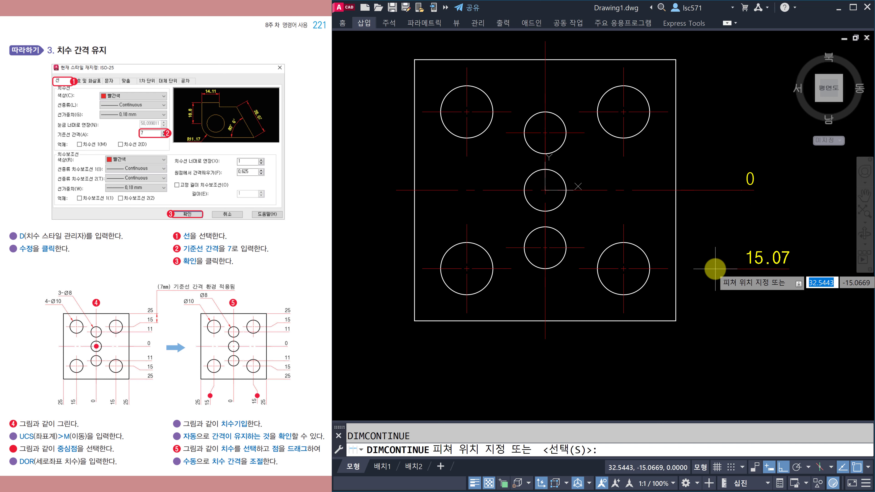
click(584, 247)
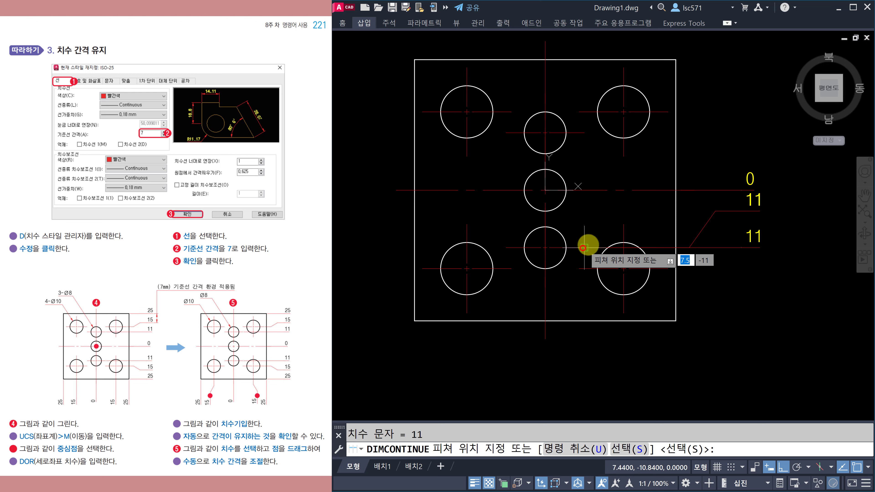
click(665, 270)
click(676, 320)
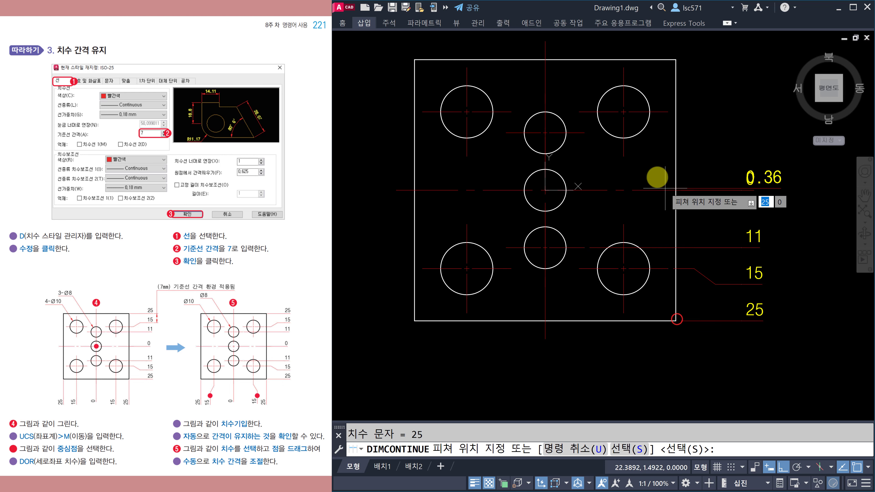
click(584, 133)
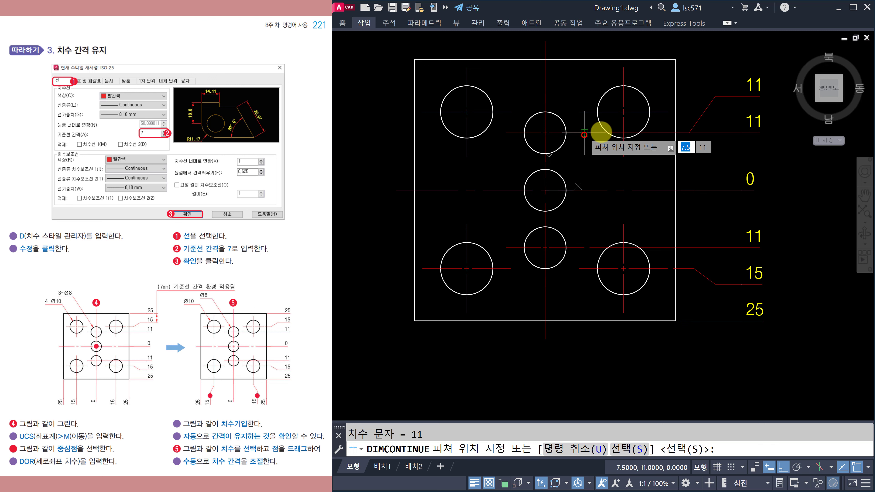
click(668, 112)
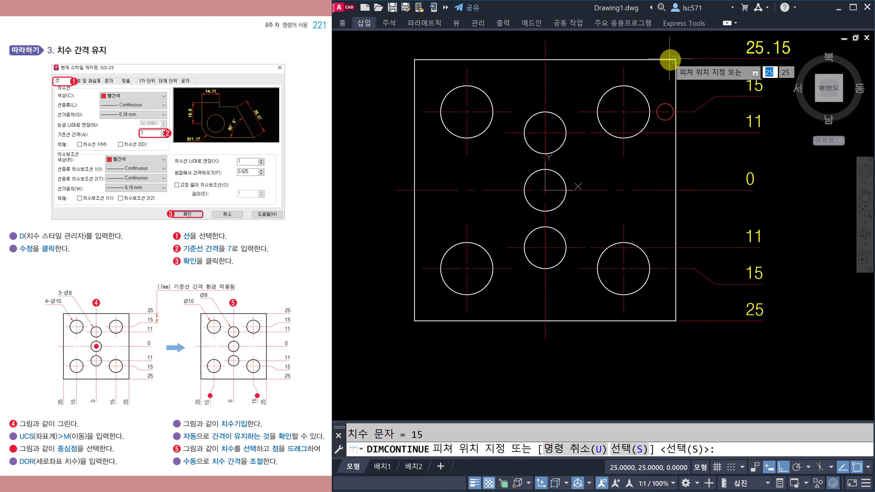
click(670, 60)
key(Escape)
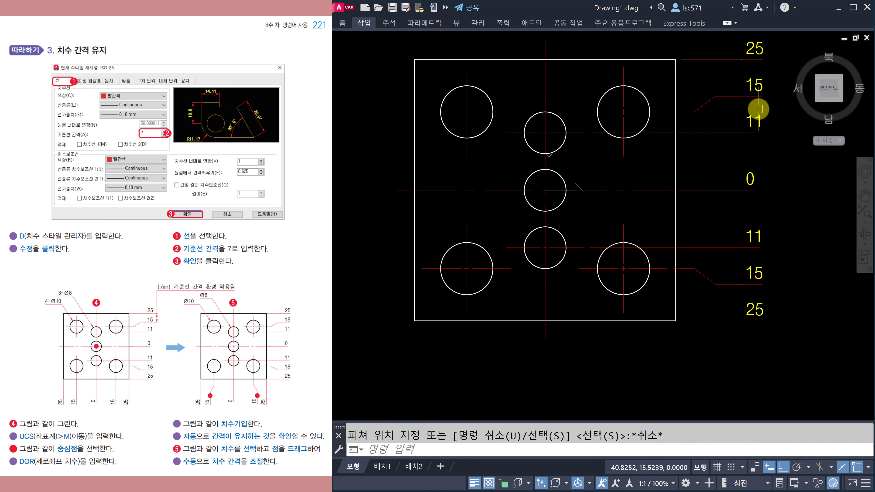
Step: Add an X ordinate dimension at the lower end of the vertical centreline, with a straight leader about 14 mm long
mouse_move(752, 112)
middle_down()
mouse_move(737, 111)
mouse_move(736, 98)
middle_up()
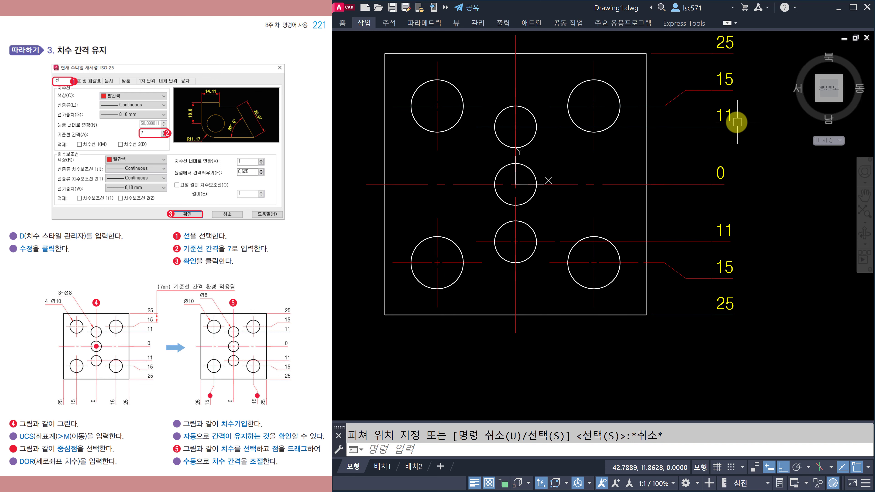
middle_drag(735, 248, 745, 217)
middle_drag(640, 321, 645, 314)
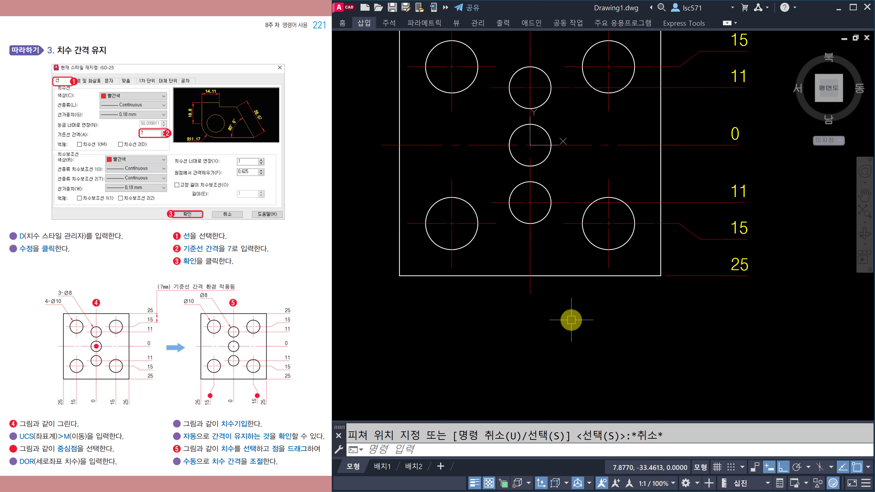
text(OR)
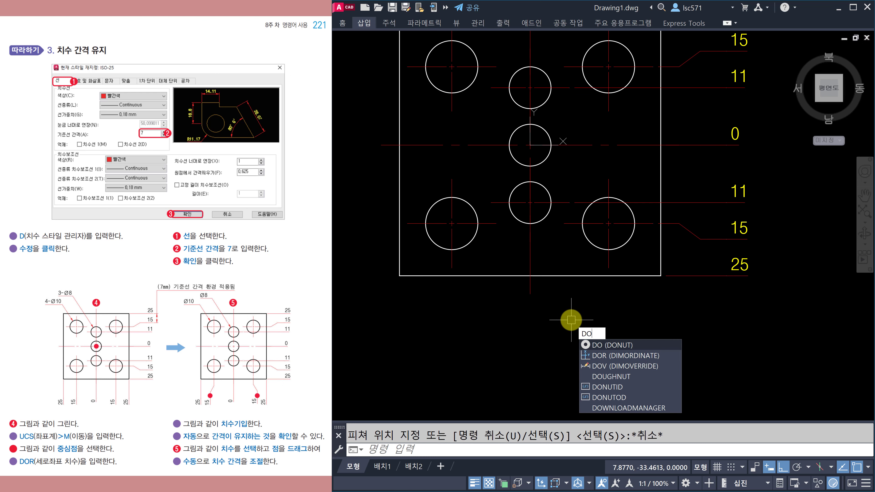
key(Return)
click(530, 293)
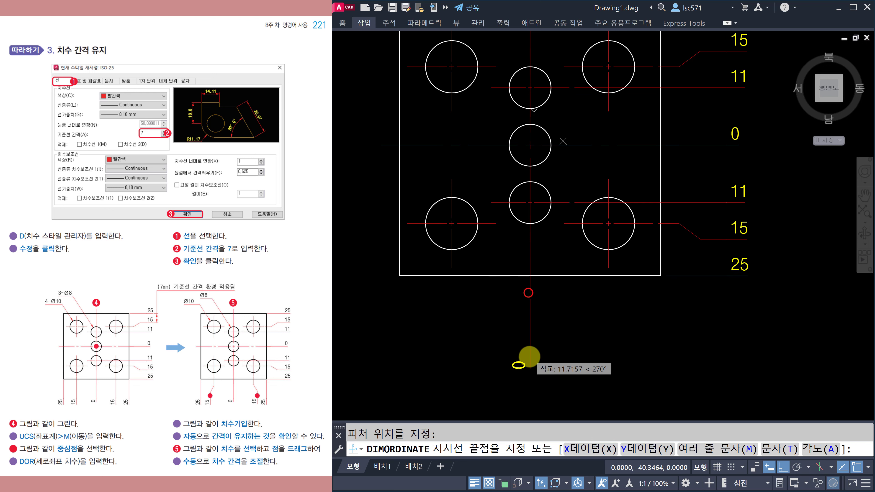
click(527, 369)
key(Escape)
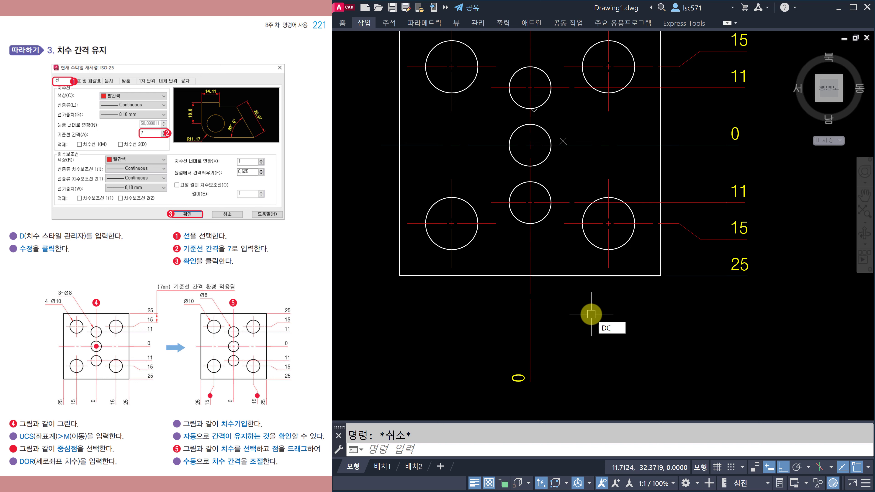
Step: Continue the X ordinate dimensions to the lower 10 mm holes' vertical centrelines and the plate's side edges, right side first and left side last
key(Return)
click(609, 269)
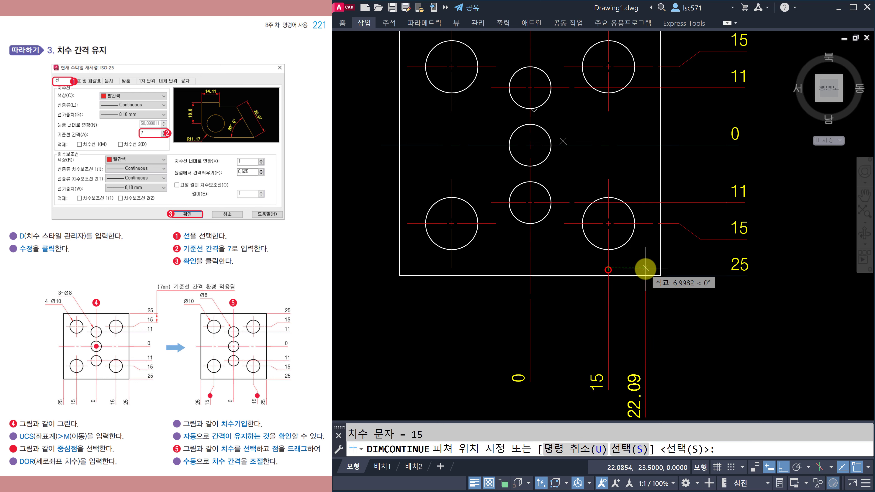
click(656, 270)
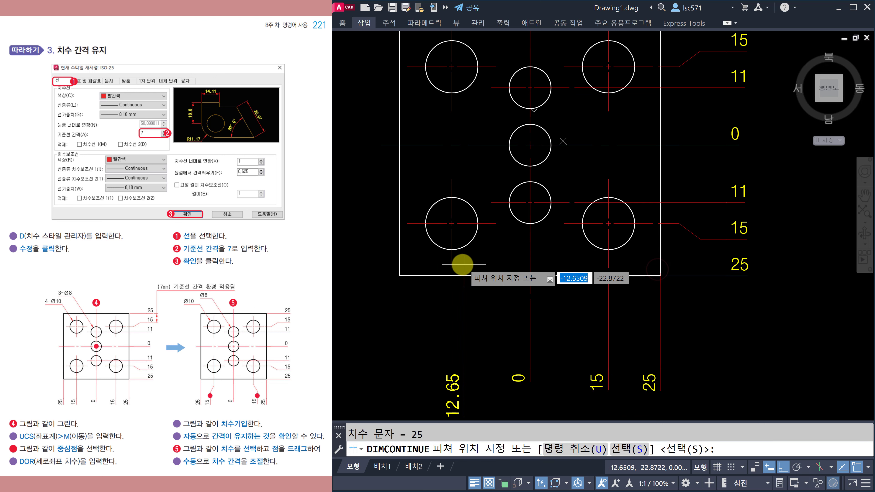
click(450, 267)
click(399, 263)
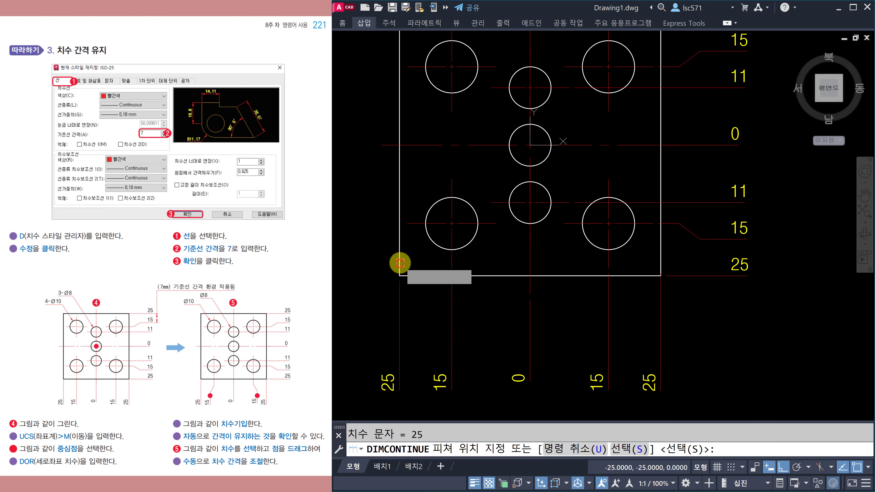
key(Escape)
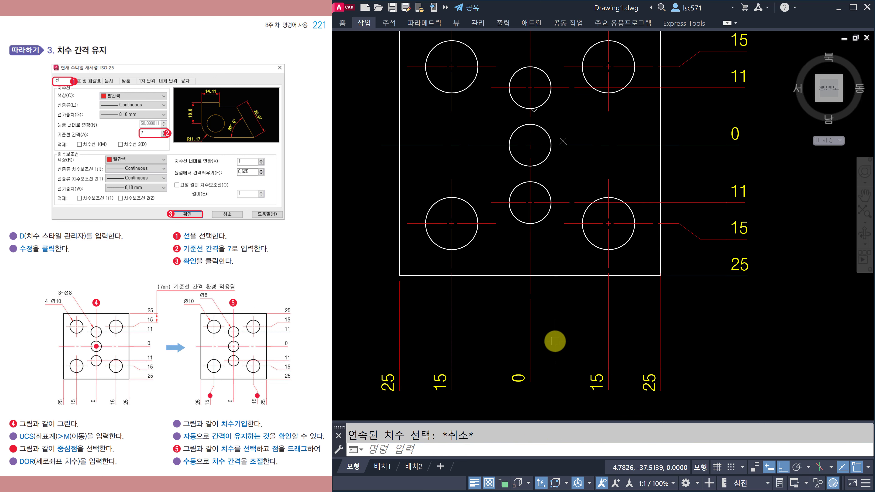
scroll(555, 342, down, 1)
scroll(556, 332, down, 1)
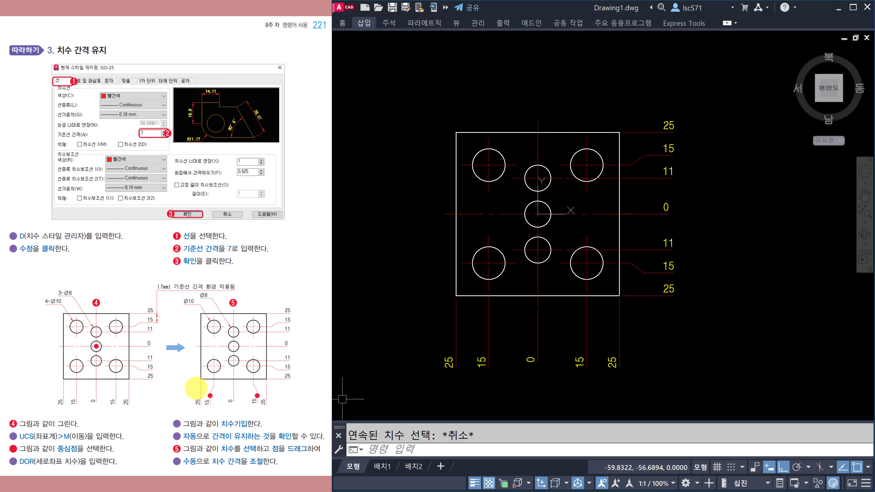
Step: Jog the leader of the lower left 15 ordinate dimension outward by moving its text end about 2.7 mm left
scroll(501, 378, up, 2)
click(481, 321)
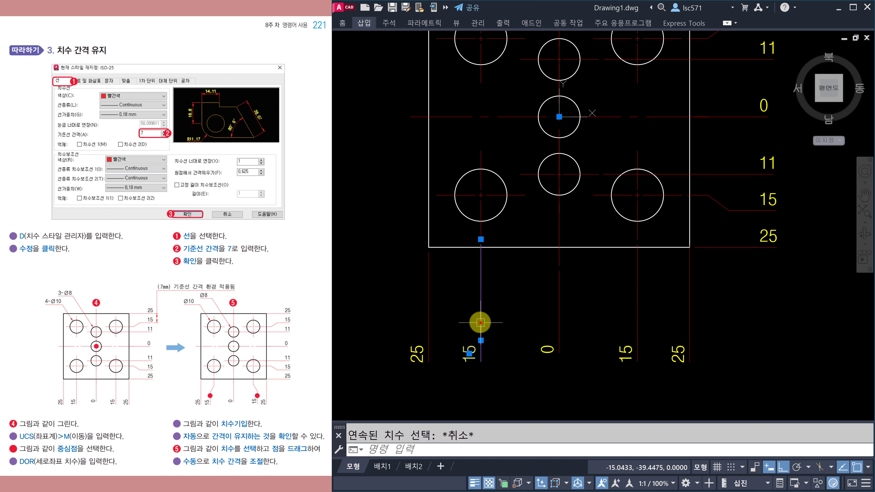
click(486, 338)
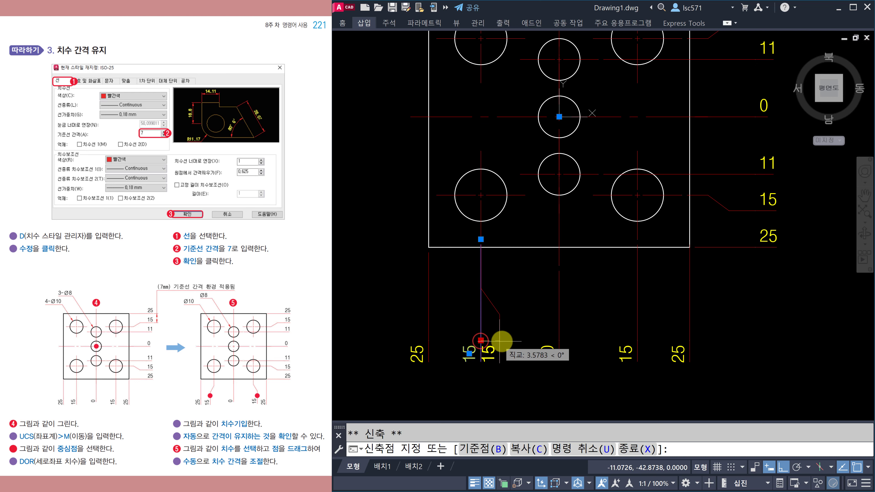
click(467, 340)
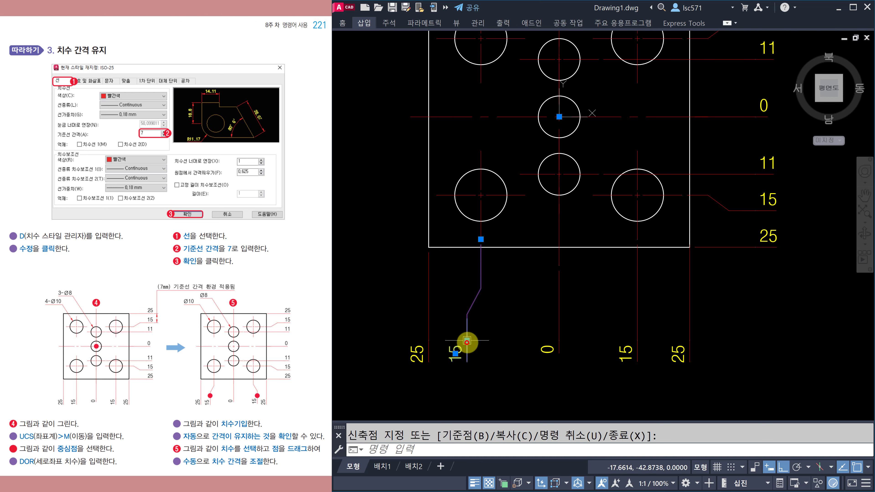
Step: Jog the leader of the lower right 15 ordinate dimension by moving its text end right, towards the 25 dimension
click(637, 350)
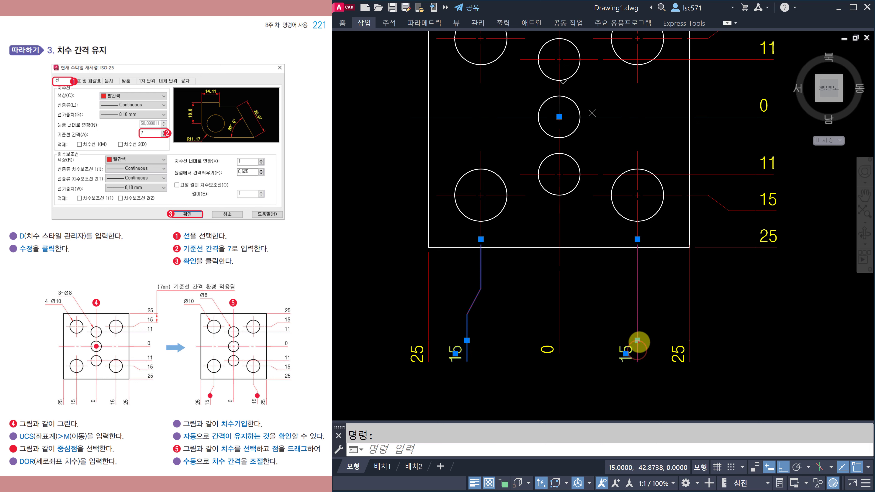
click(637, 340)
click(641, 341)
key(Escape)
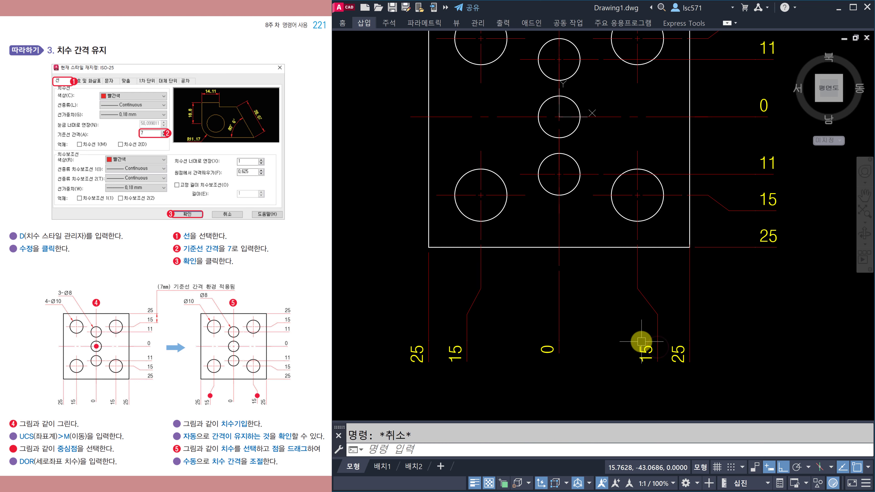
scroll(618, 341, down, 1)
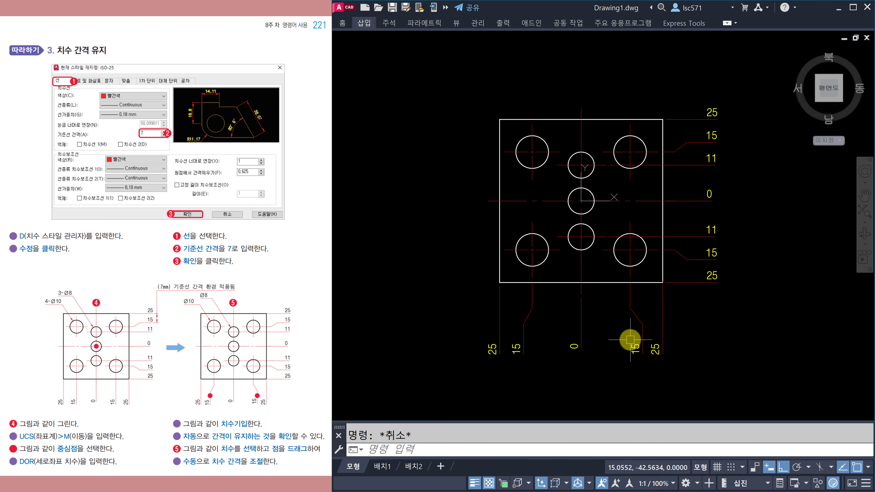
middle_drag(630, 339, 612, 341)
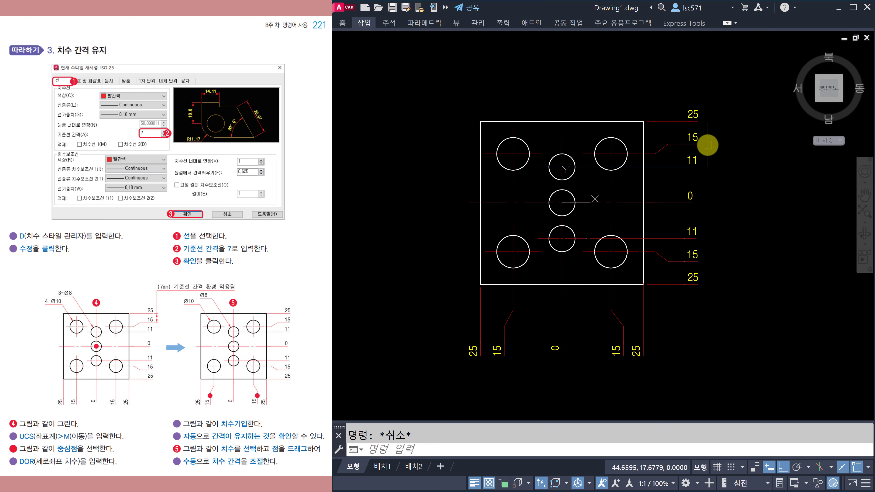
Step: Add a vertical linear dimension between the leader ends of the upper 11 and 15 ordinate dimensions, placed right of their texts
scroll(706, 148, up, 2)
text(LI)
key(Return)
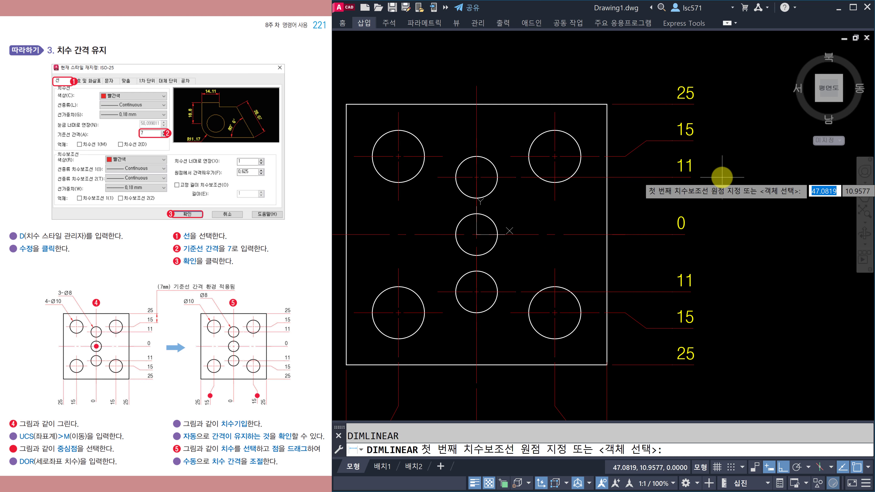
click(688, 180)
click(712, 148)
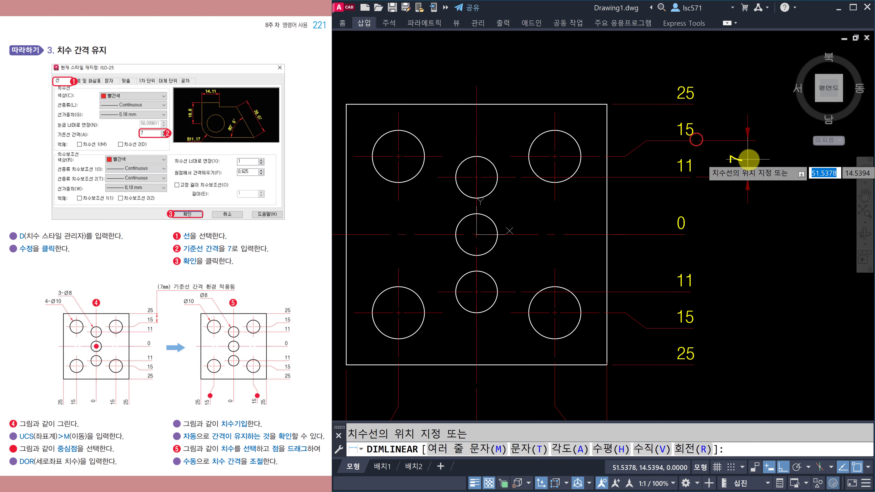
click(747, 160)
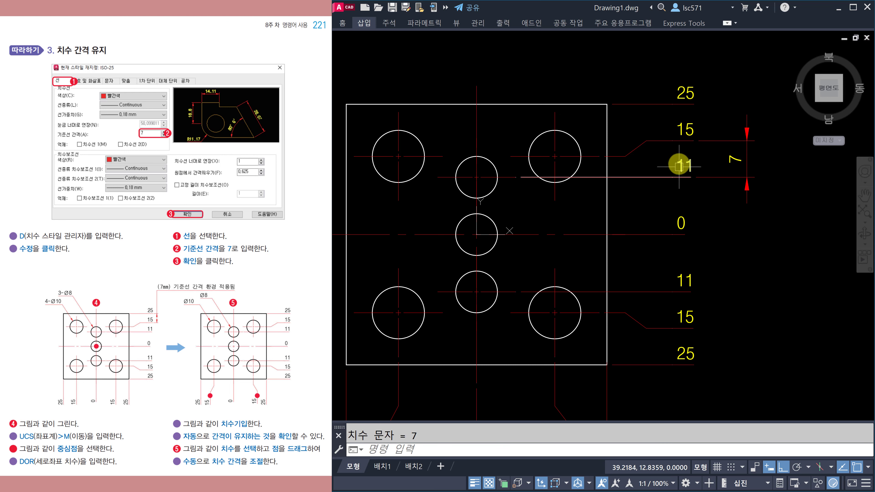
scroll(698, 211, down, 2)
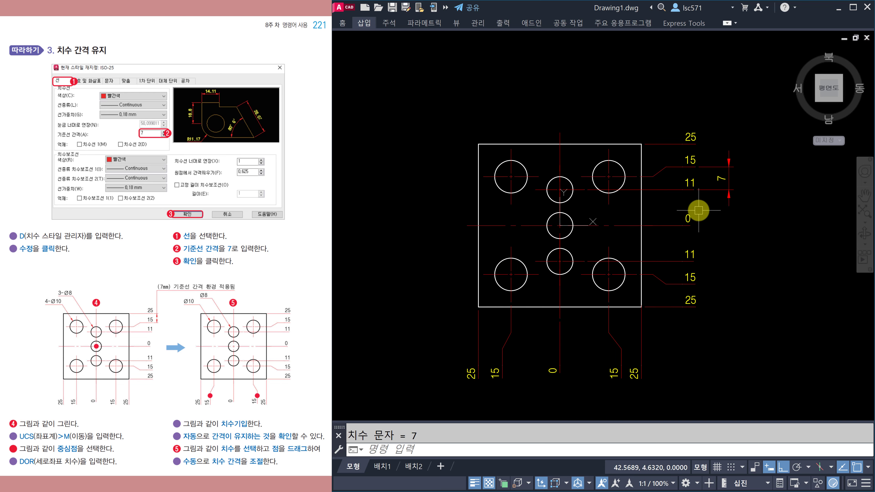
Step: Check the baseline spacing in the ISO-25 dimension style's line settings, leaving the style unmodified
text(D)
key(Return)
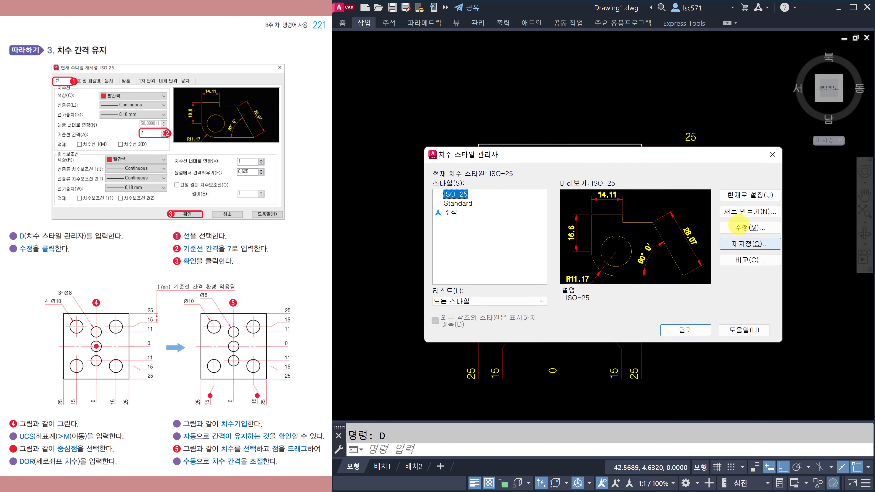
click(739, 226)
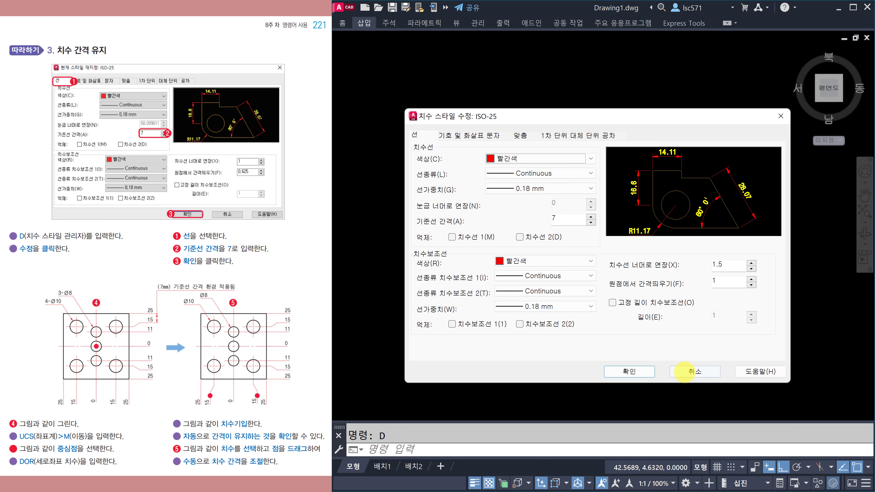
click(685, 371)
click(686, 331)
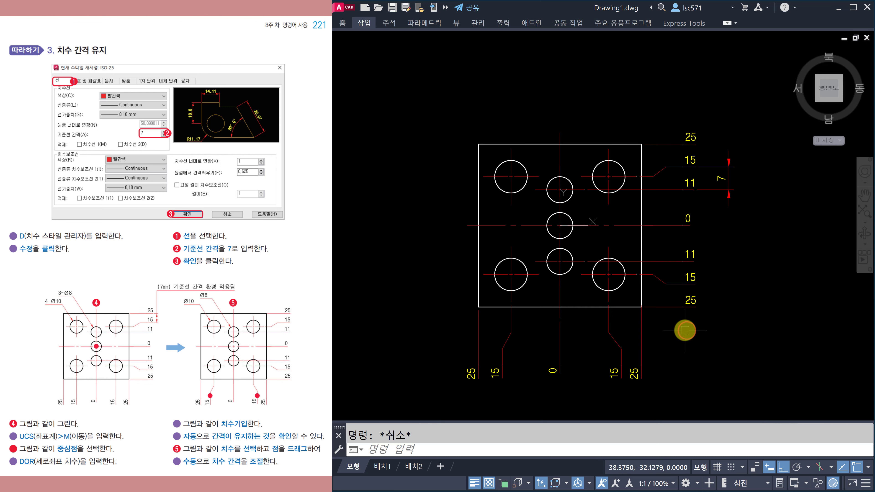
text(DIMLI)
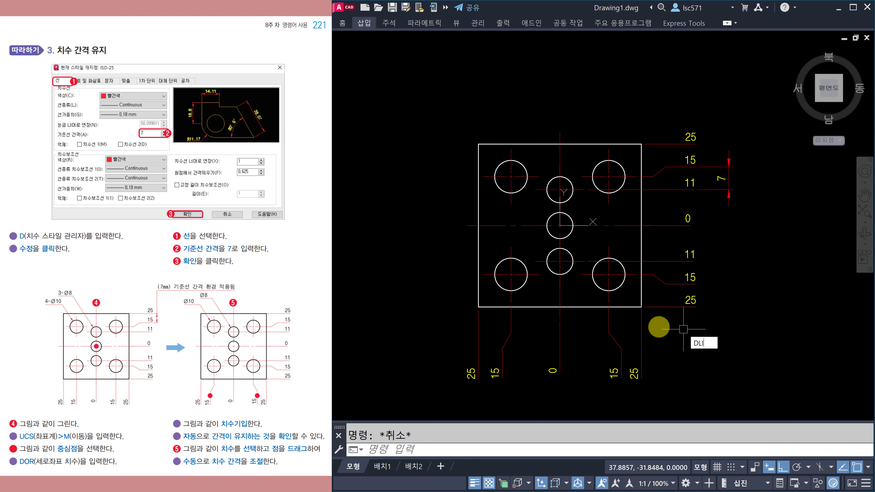
key(Return)
key(Escape)
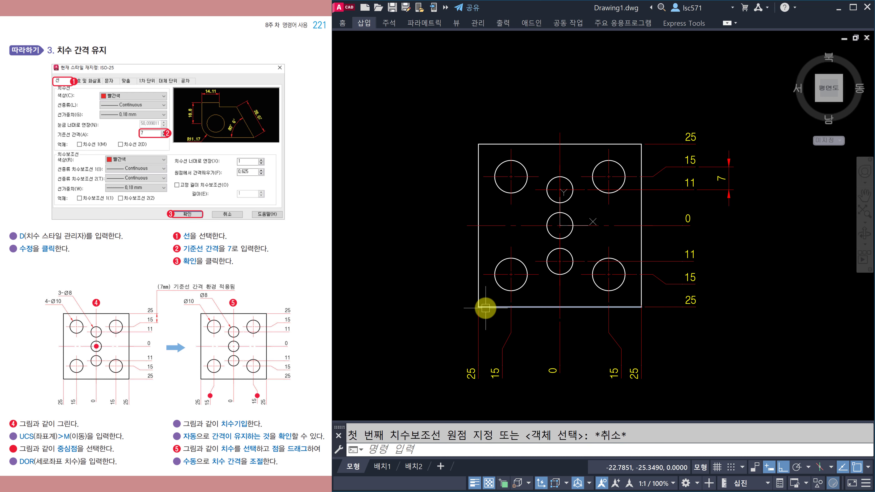
text(CBA)
key(Return)
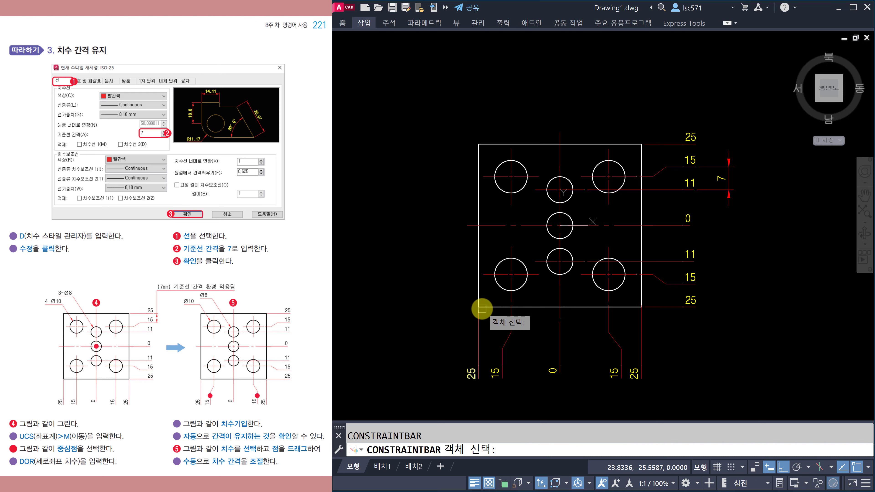
key(Escape)
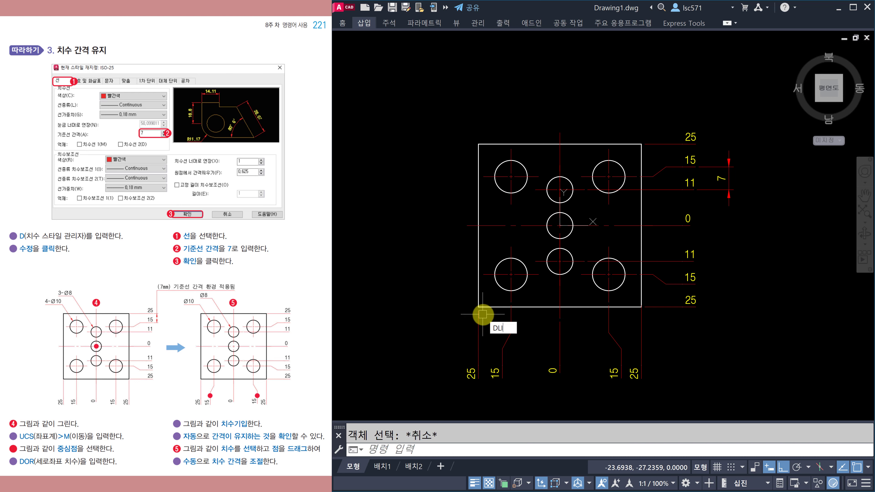
Step: Add a vertical linear dimension from the plate's lower left corner to the lower left hole's horizontal centreline, placed left of the plate
key(Return)
click(480, 308)
click(487, 278)
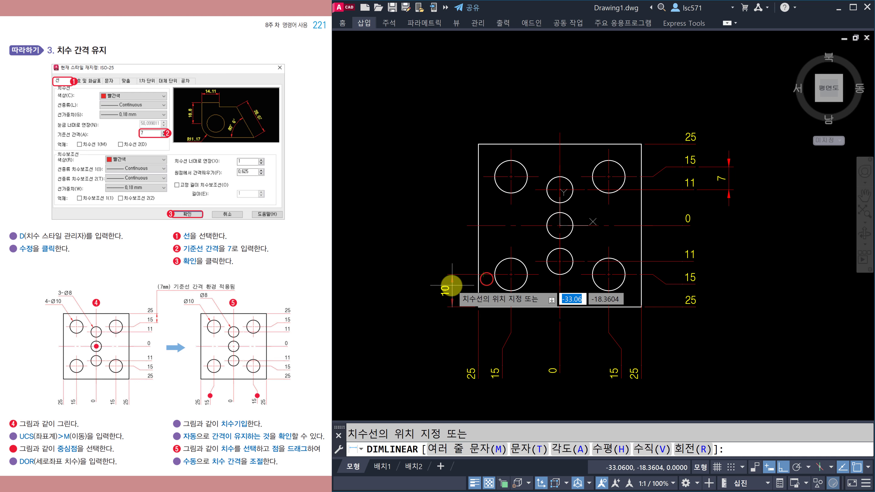
click(451, 285)
key(Escape)
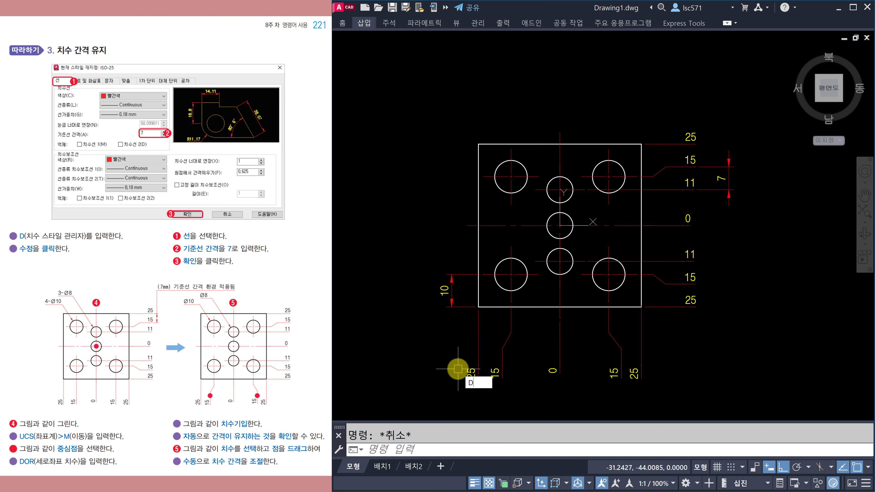
Step: Add baseline dimensions from the plate's bottom edge to the horizontal centreline, the upper left hole's centreline and the plate's top edge
key(Return)
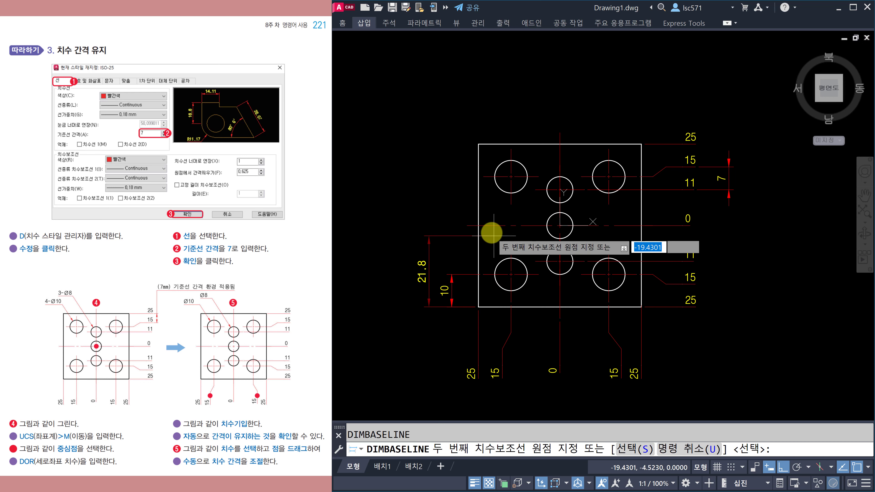
click(483, 225)
click(484, 177)
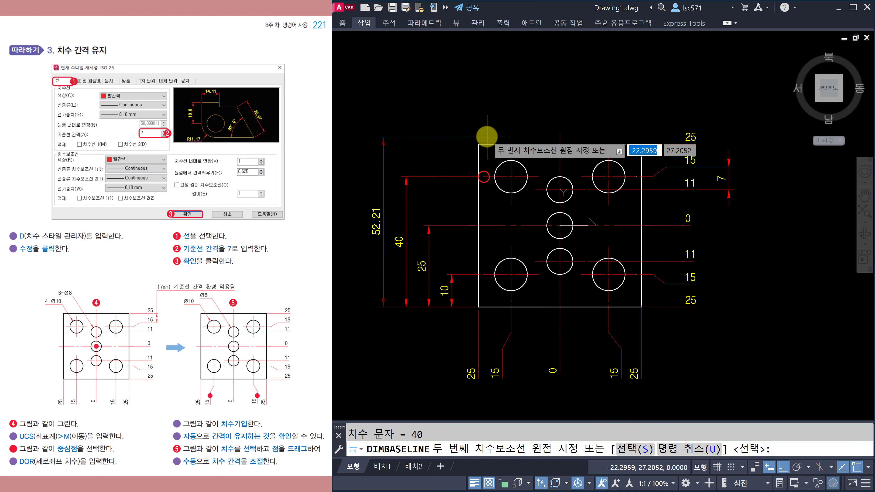
click(484, 144)
key(Escape)
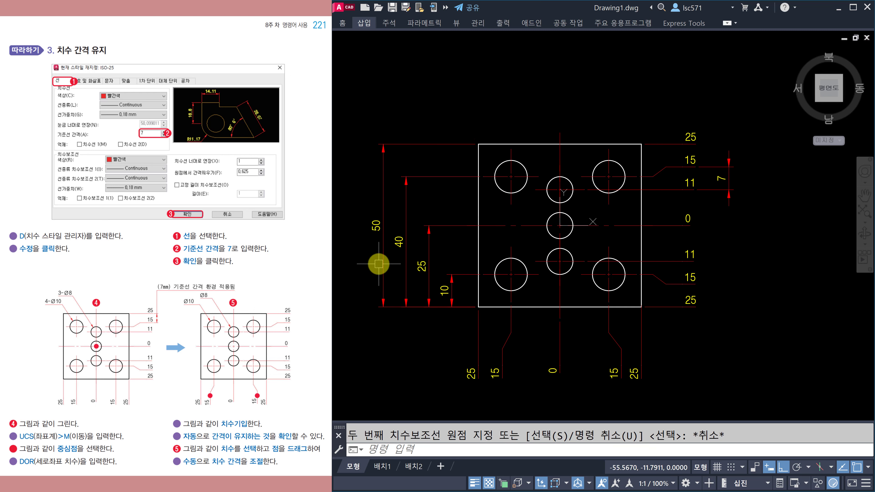
Step: Add a horizontal linear dimension between the lower ends of the 40 and 25 baseline dimension lines, placed below them
text(D)
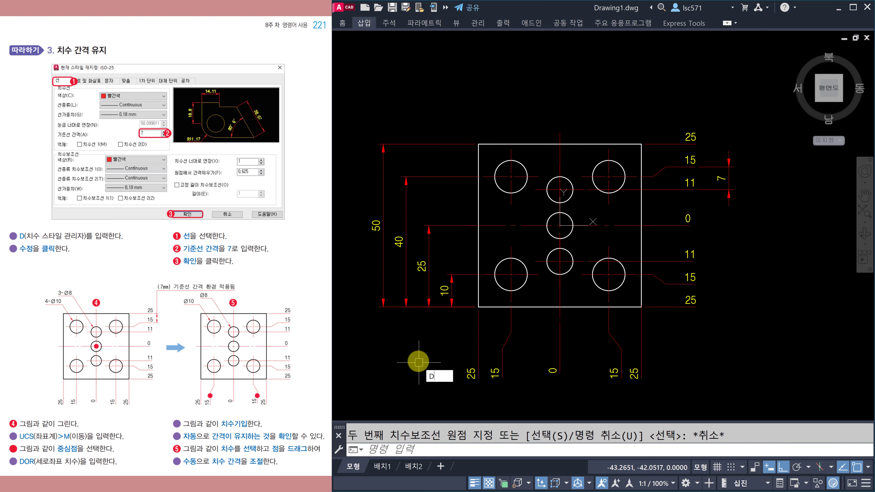
text(IMLI)
key(Return)
click(406, 306)
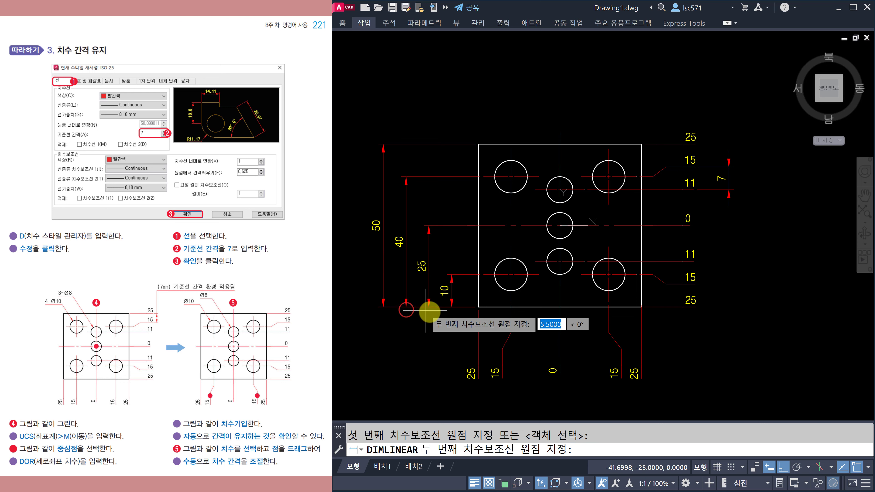
click(429, 308)
click(417, 333)
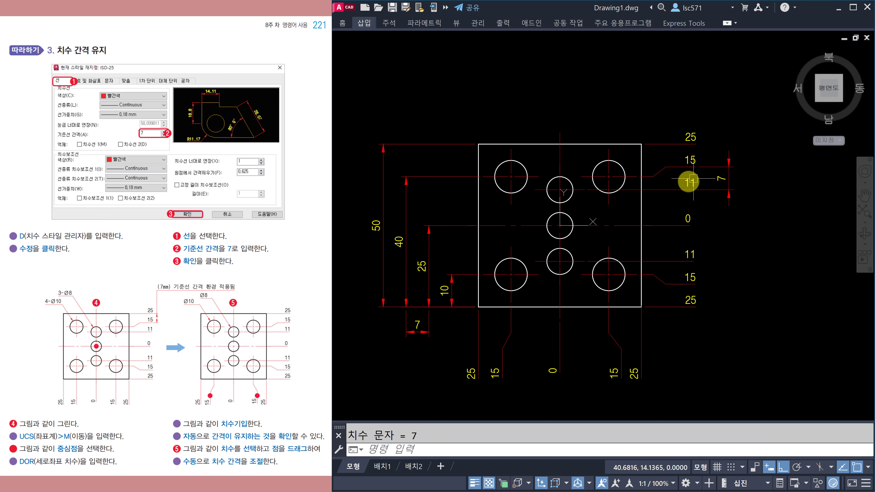
Step: Erase the four vertical dimensions left of the plate and the spacing dimension below them
key(Escape)
text(e)
key(space)
click(462, 338)
click(392, 147)
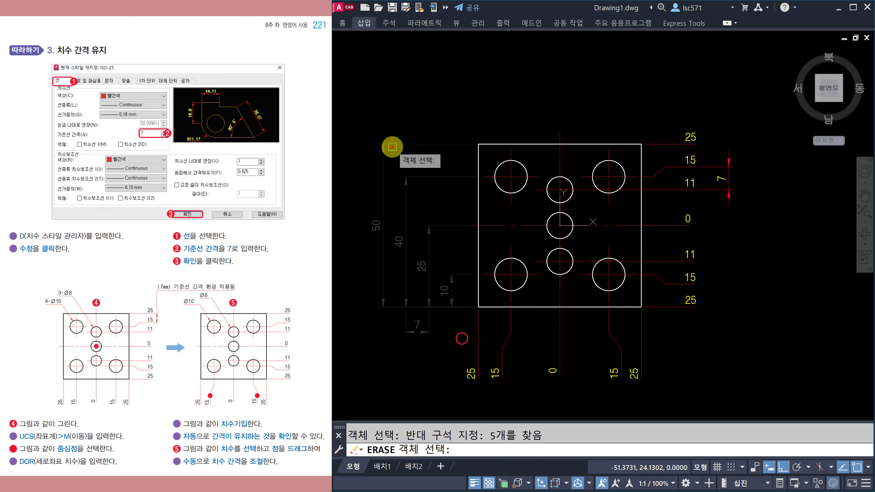
key(space)
key(Escape)
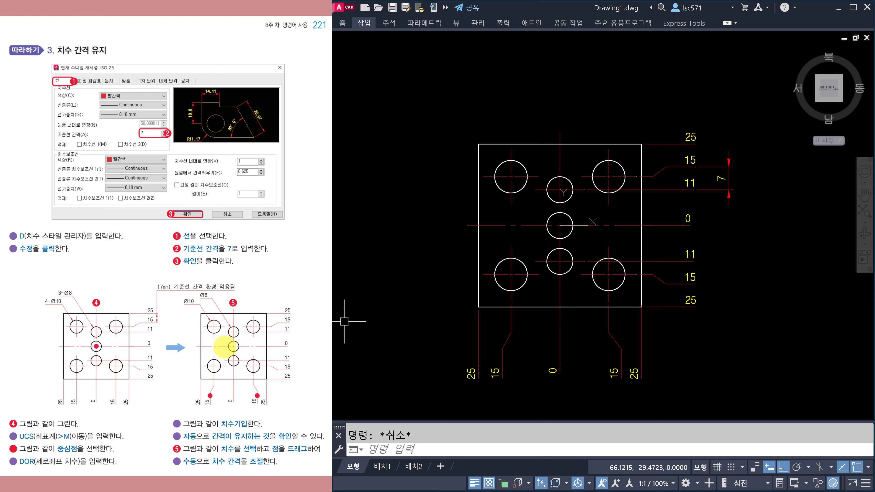
Step: Read textbook section 8-2 on the quick leader, geometric tolerance and multileader commands, with an empty drawing area in view
scroll(225, 350, down, 1)
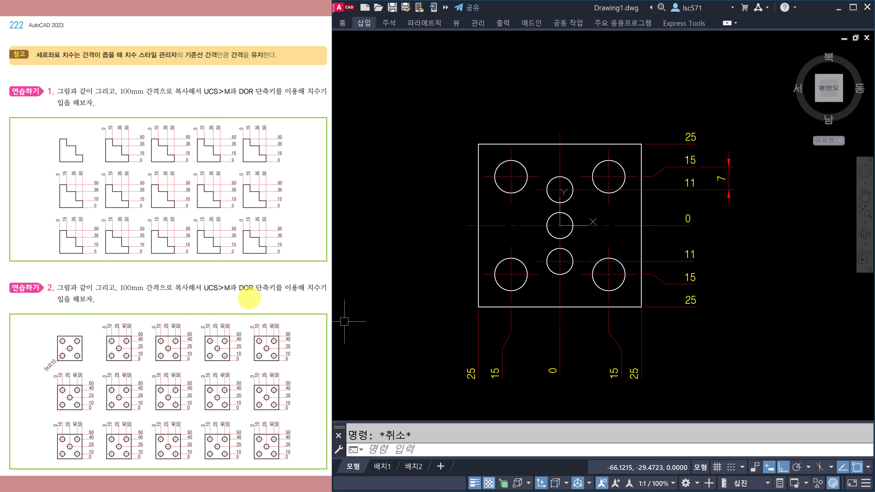
scroll(249, 298, down, 1)
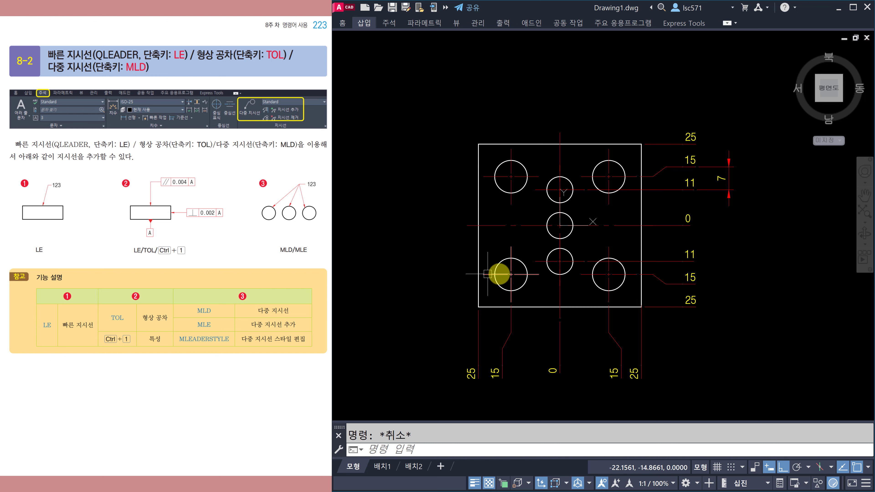
mouse_move(617, 305)
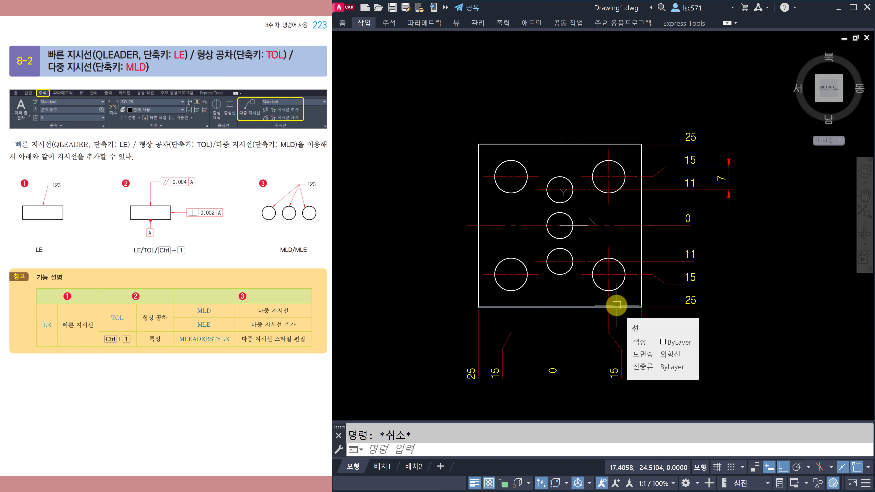
scroll(517, 246, down, 2)
mouse_move(520, 285)
middle_down()
mouse_move(619, 288)
mouse_move(668, 300)
middle_up()
middle_drag(539, 274, 627, 280)
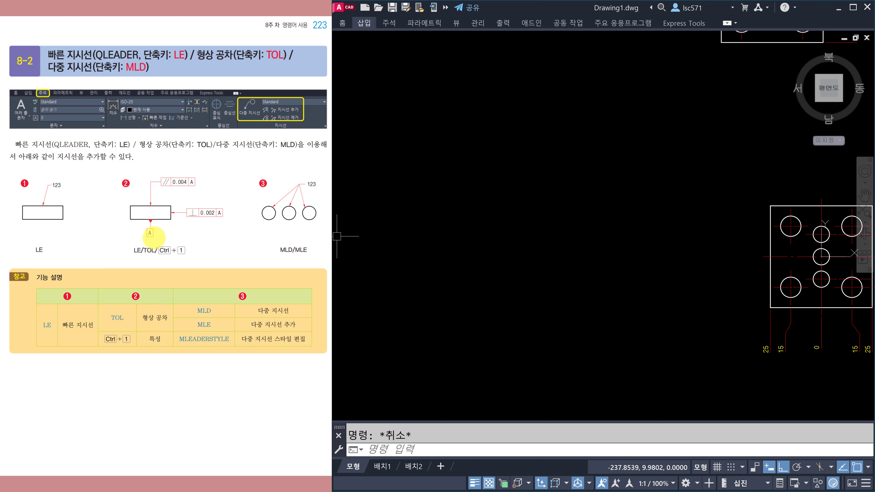
click(154, 236)
click(153, 235)
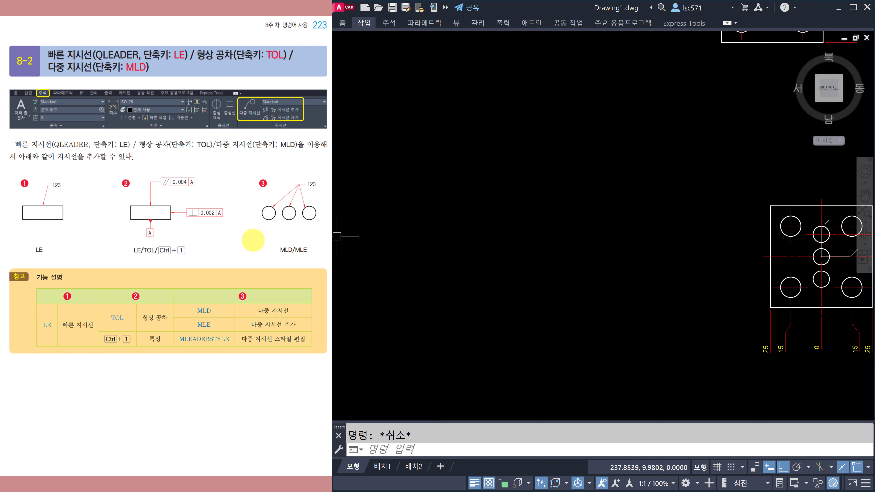
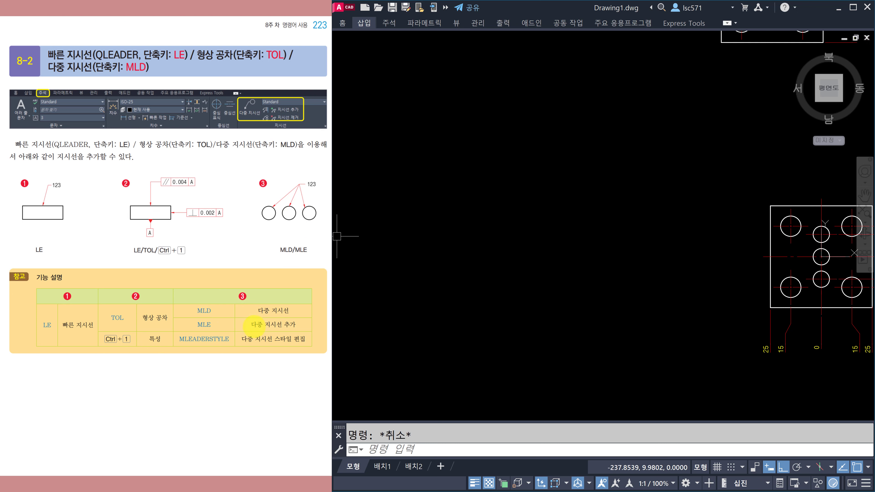
click(302, 200)
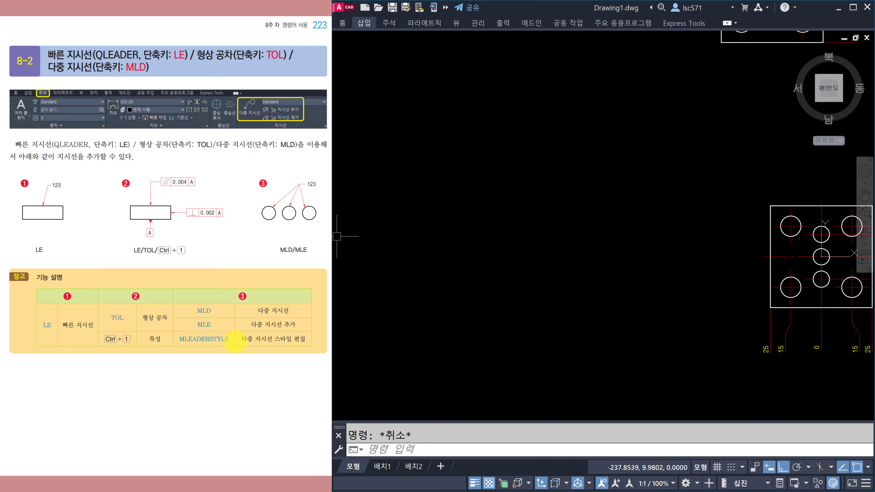
Step: Draw a 50 by 10 rectangle in the empty area away from the dimensioned plate
scroll(235, 342, down, 1)
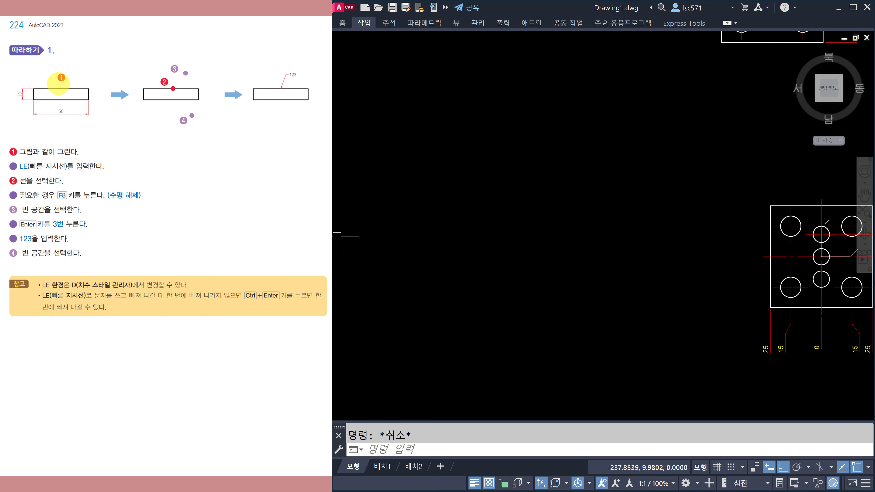
click(486, 242)
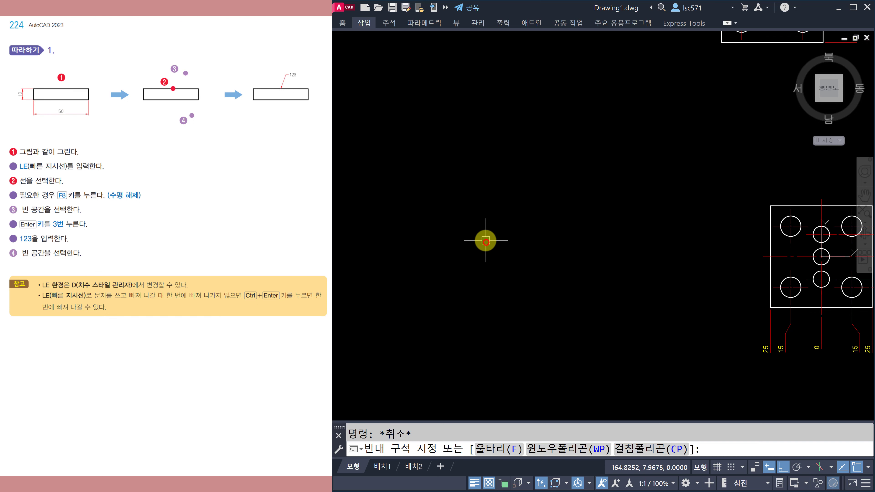
key(Escape)
text(REC)
key(Return)
click(426, 146)
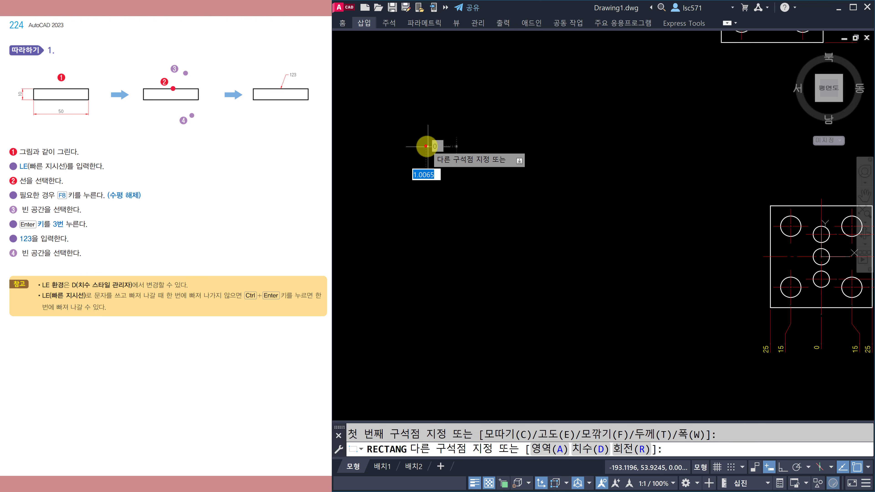
text(5)
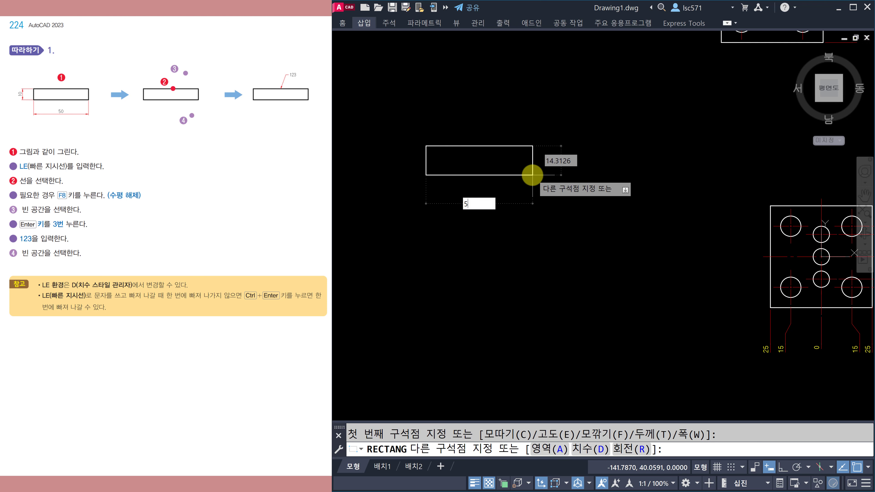
text(0)
key(Tab)
text(10)
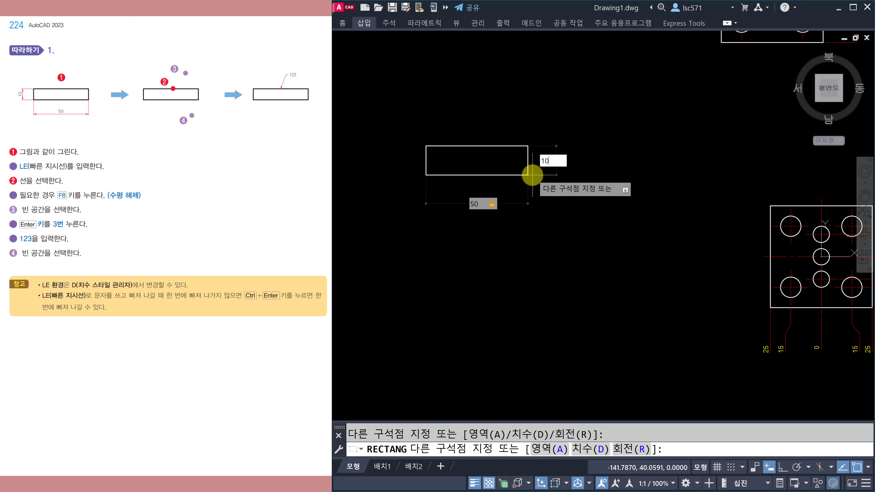
key(Tab)
key(Return)
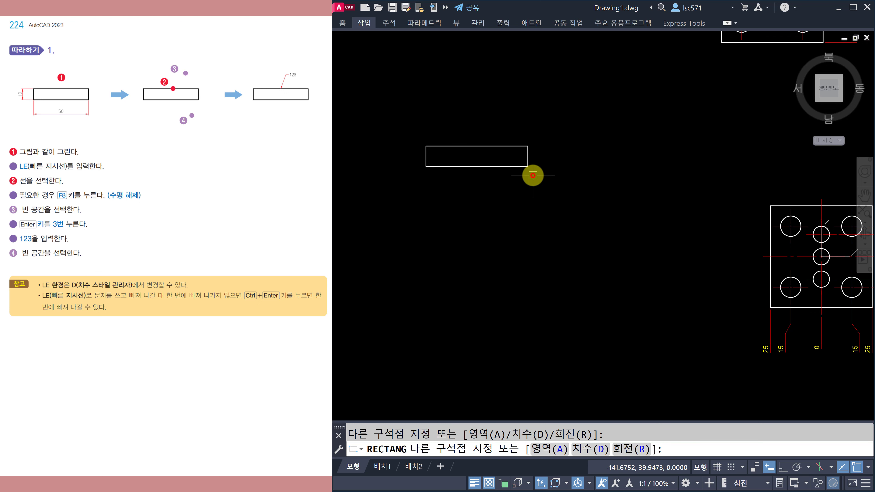
Step: Add a quick leader reading 123 at the midpoint of the rectangle's top edge, with ortho off, rising about 18 units at 62°
scroll(485, 164, up, 2)
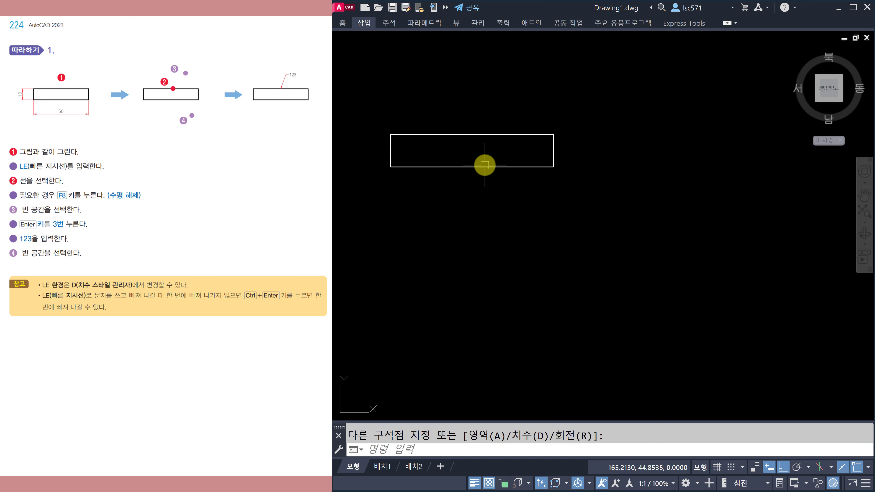
mouse_move(506, 194)
middle_down()
mouse_move(538, 237)
mouse_move(557, 293)
middle_up()
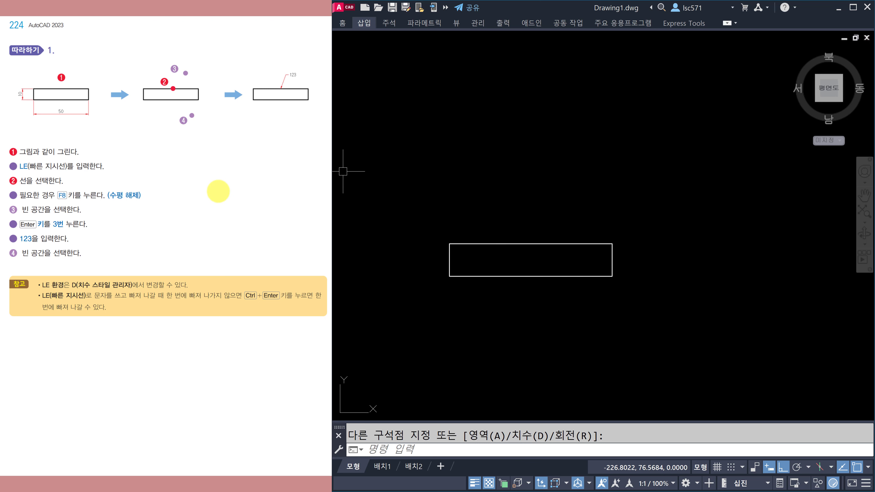
text(LE)
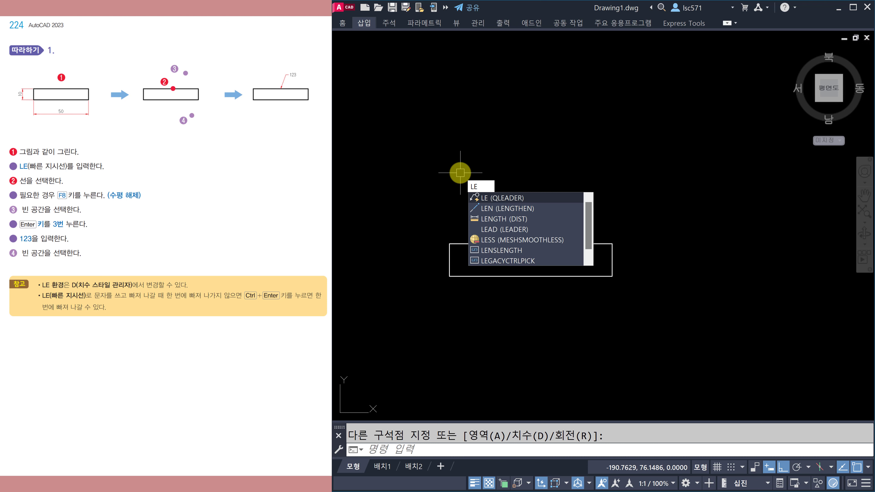
key(Return)
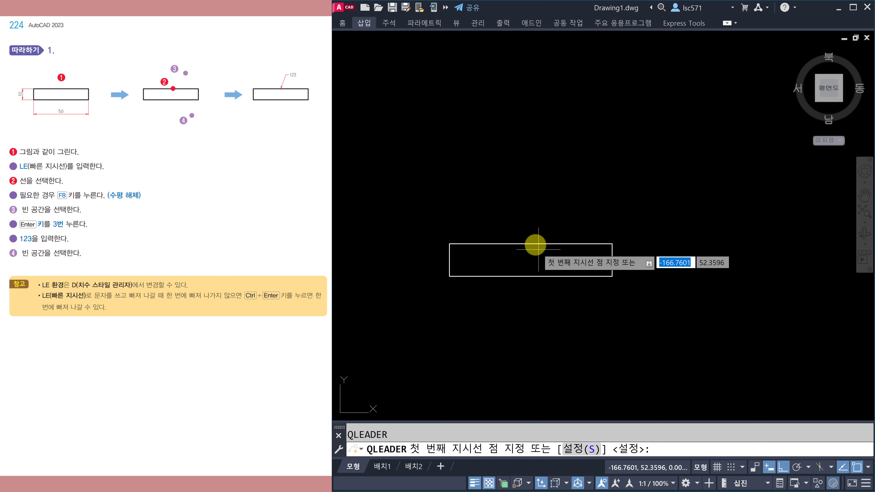
click(531, 246)
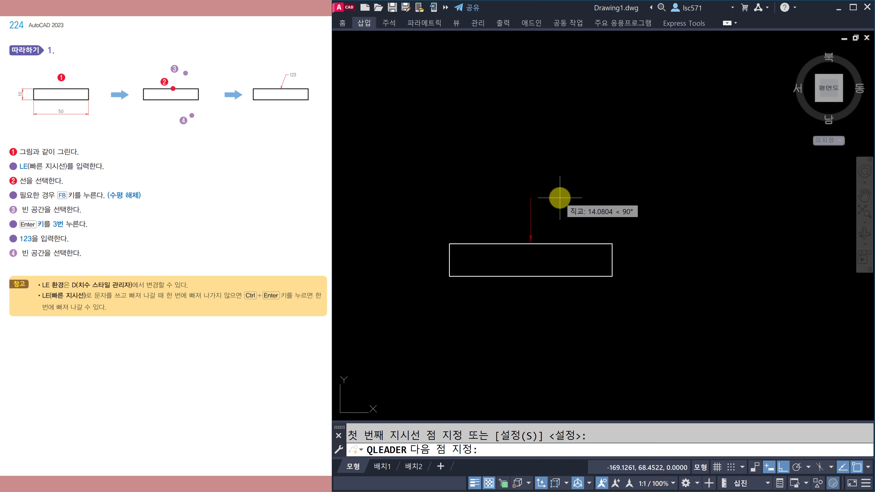
key(F8)
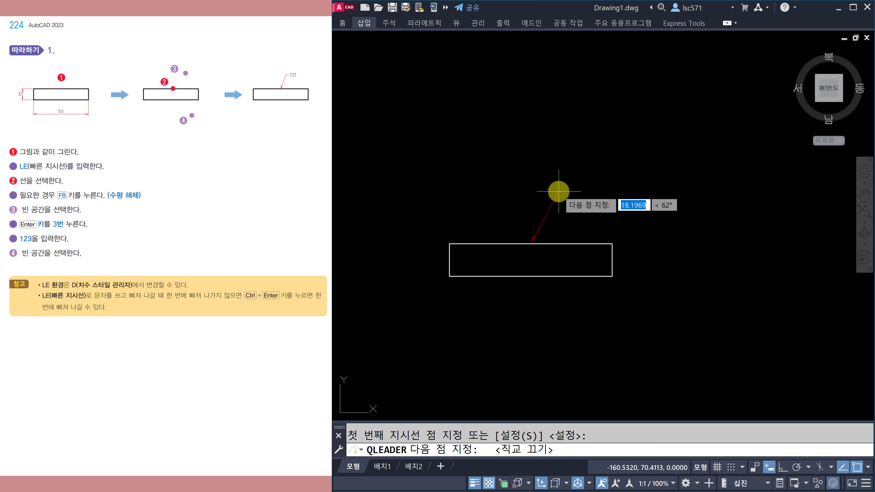
click(559, 191)
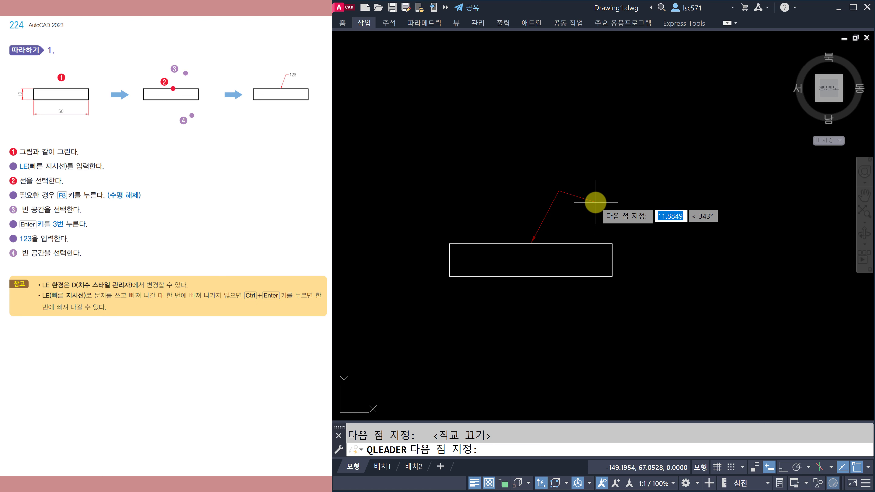
click(571, 193)
key(Return)
key(Return)
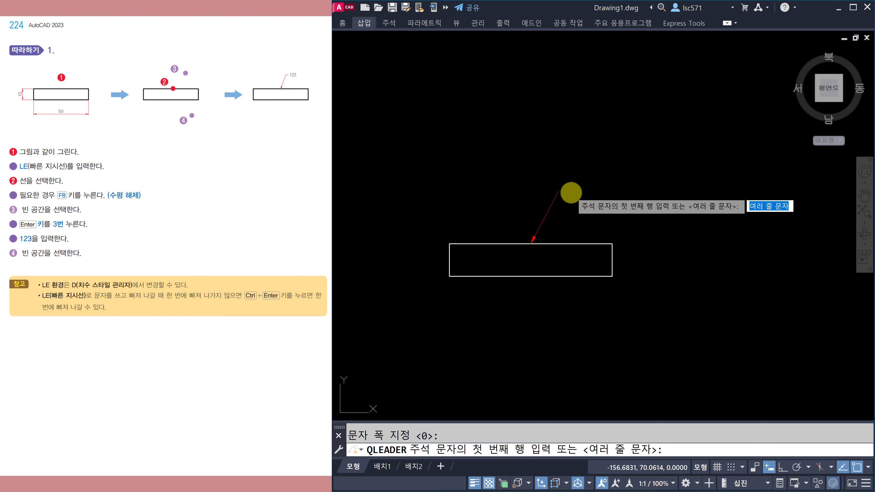
key(Return)
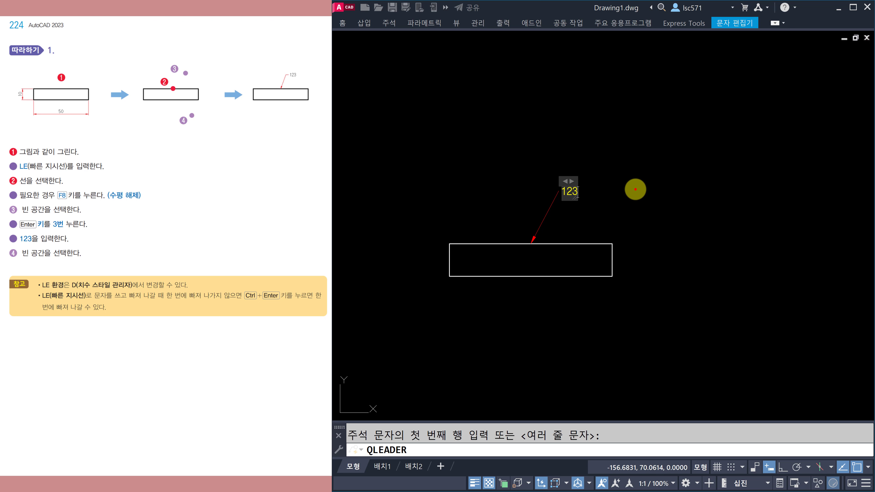
click(635, 191)
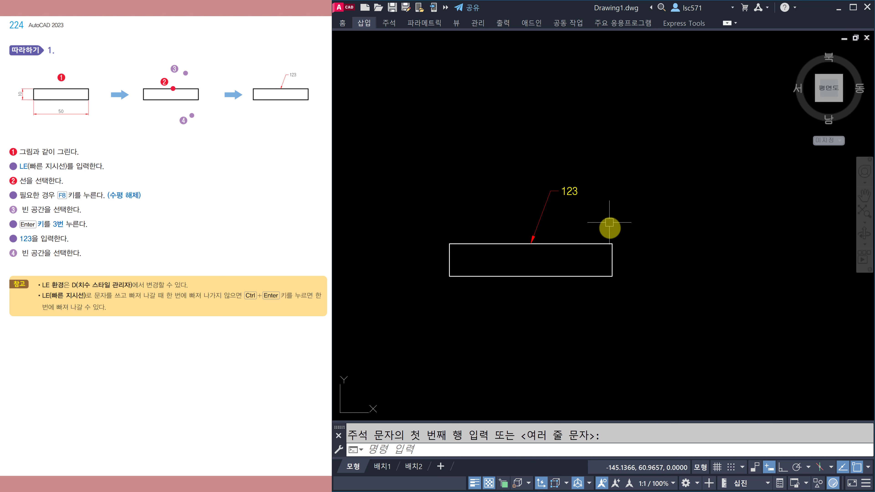
Step: Add a second quick leader reading 123 on the top edge left of the first, using the nearest snap, about 14 units at 65°
middle_drag(598, 281, 601, 272)
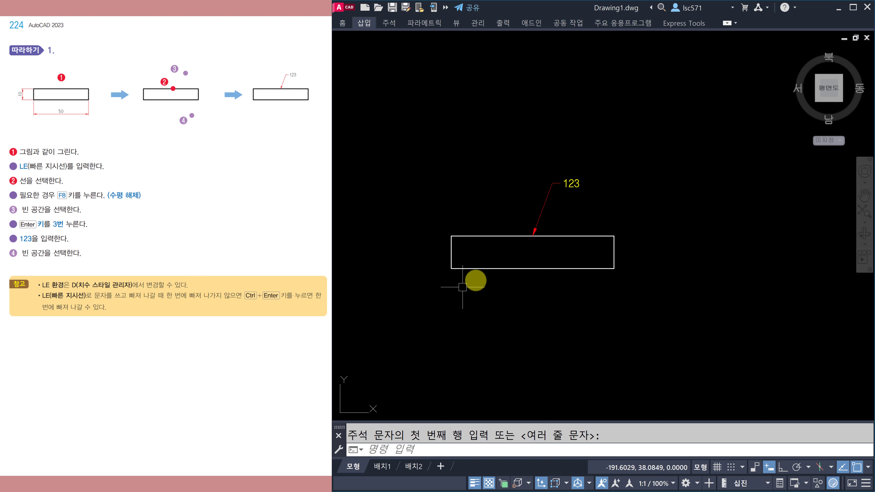
mouse_move(542, 248)
middle_down()
mouse_move(524, 245)
mouse_move(545, 248)
mouse_move(548, 269)
middle_up()
text(LE)
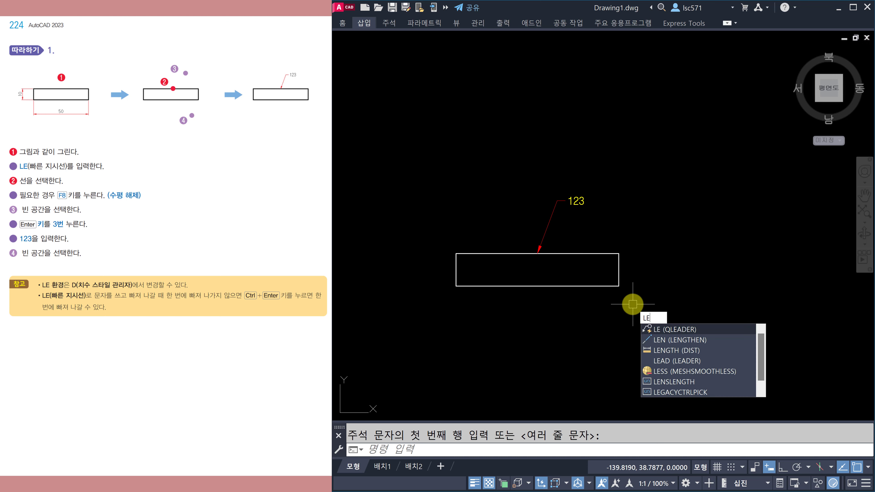
key(Return)
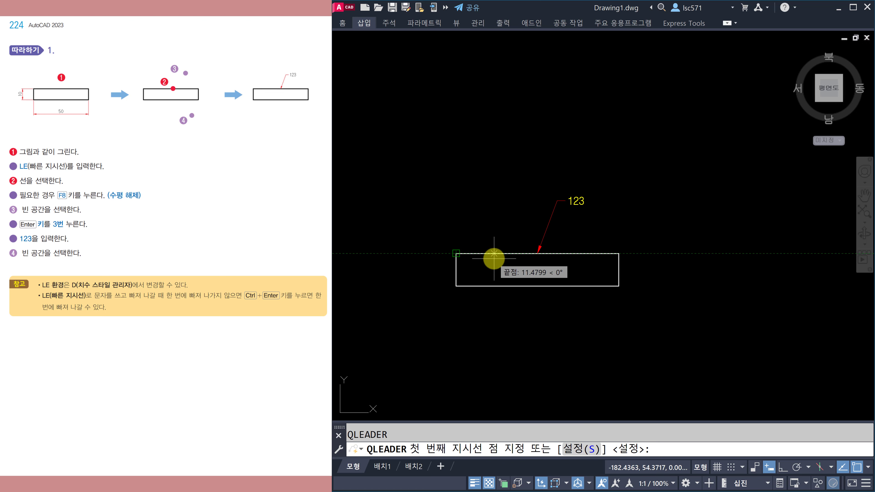
text(NEA)
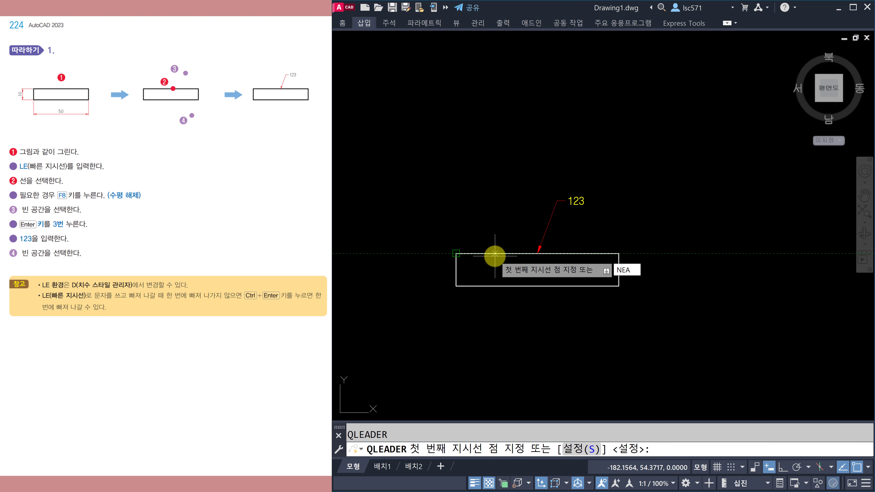
key(Return)
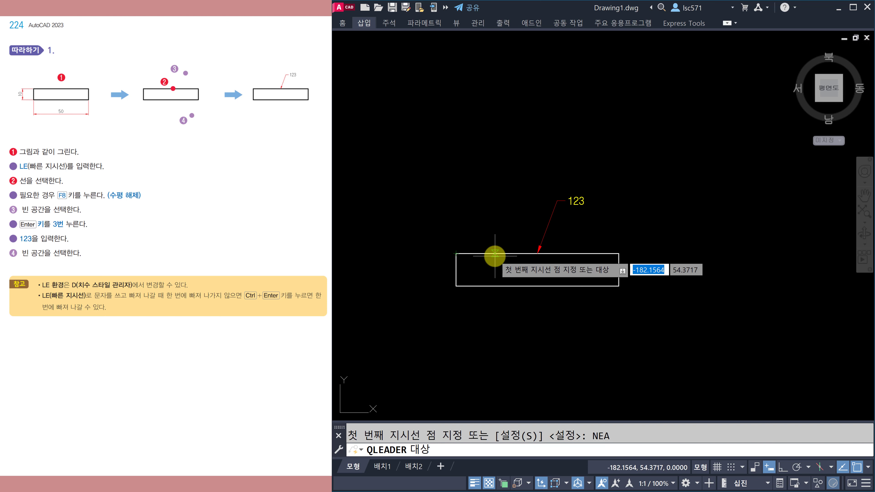
click(485, 254)
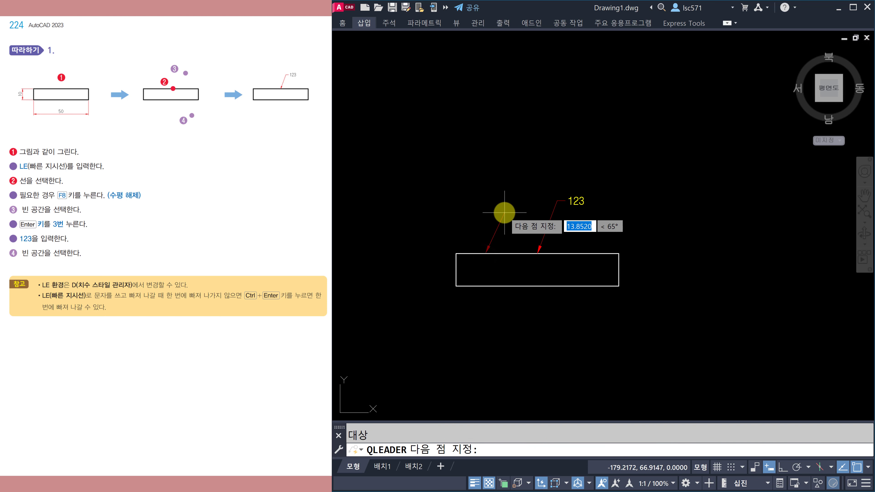
click(505, 212)
key(Return)
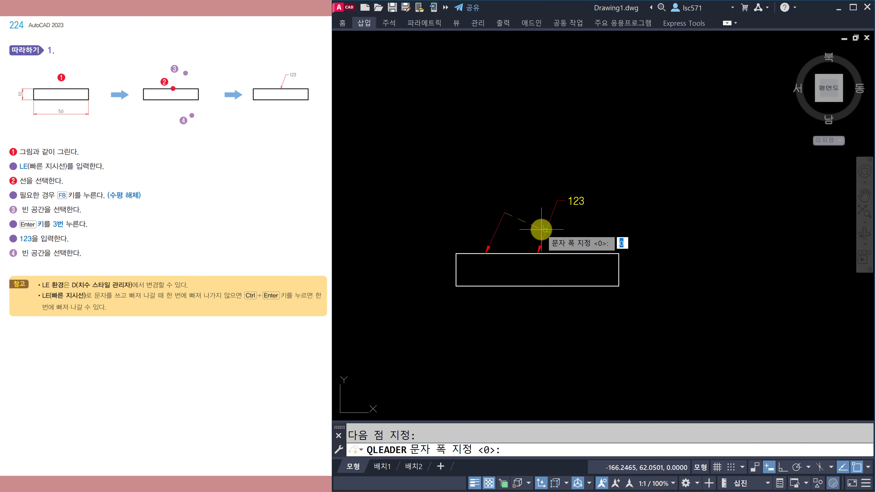
key(Return)
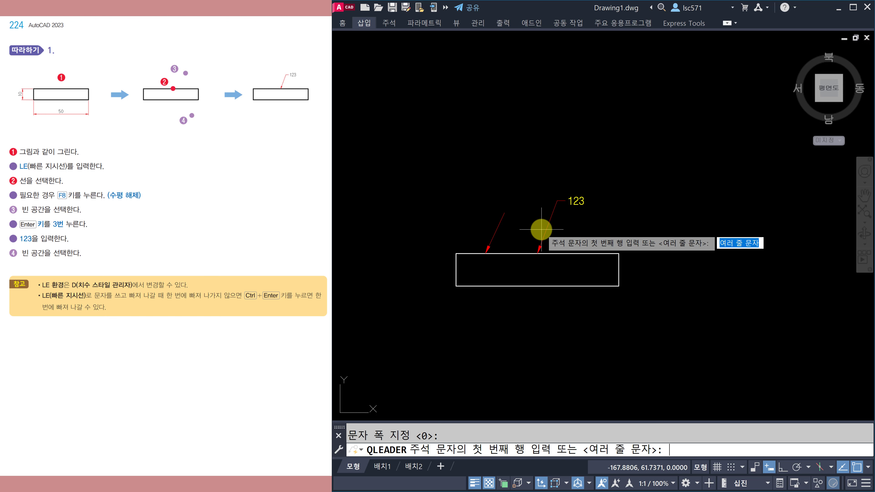
key(BackSpace)
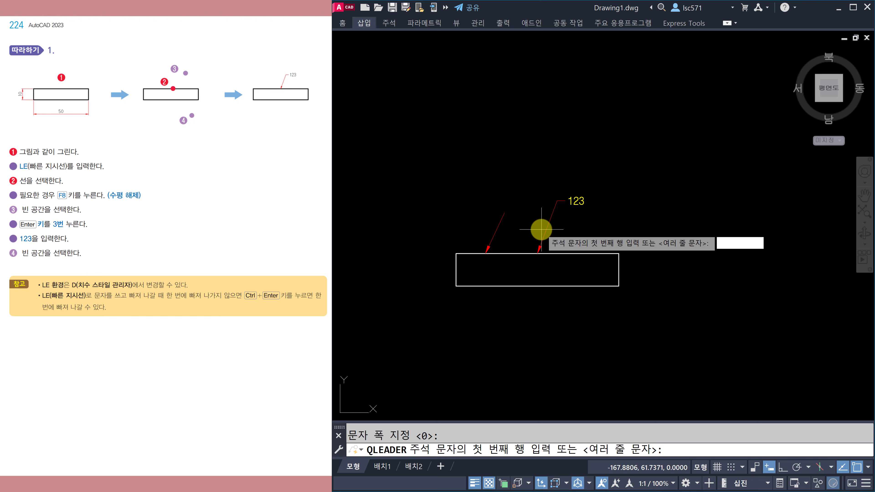
text(123)
key(Return)
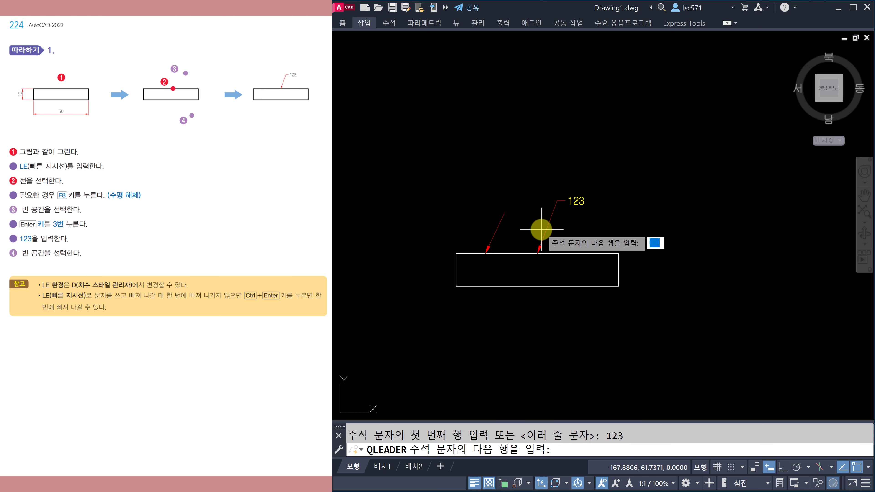
key(Return)
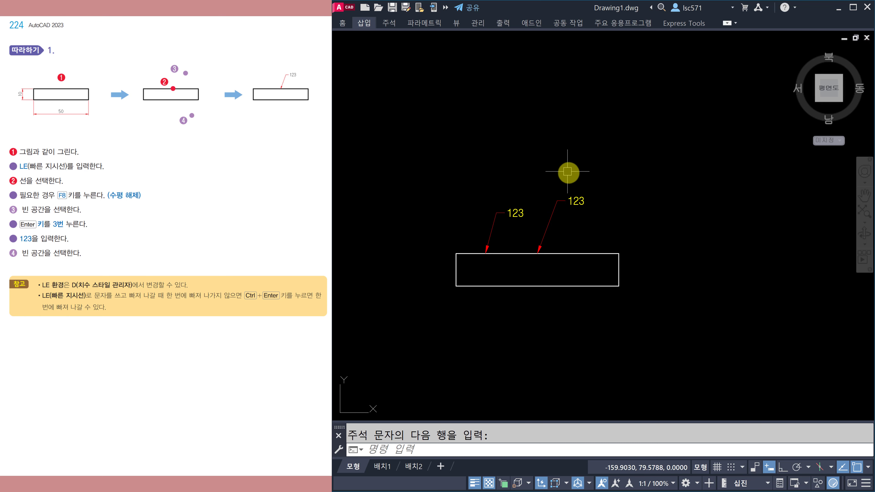
Step: Add a third quick leader reading 123 from the rectangle's bottom edge, slanting down to the right
middle_drag(558, 243, 551, 227)
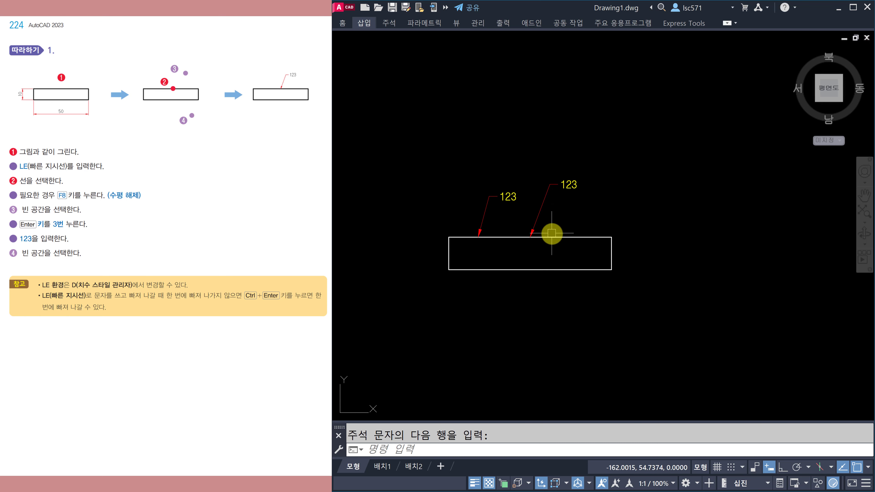
key(Return)
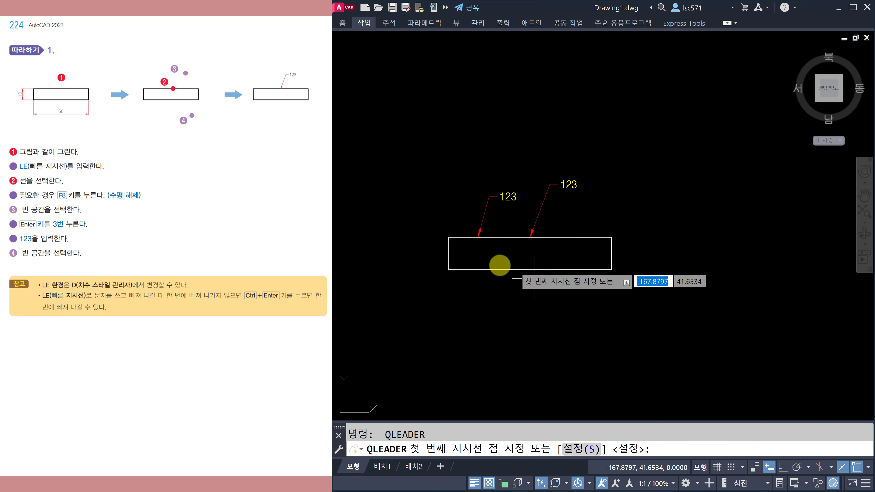
click(498, 271)
click(516, 300)
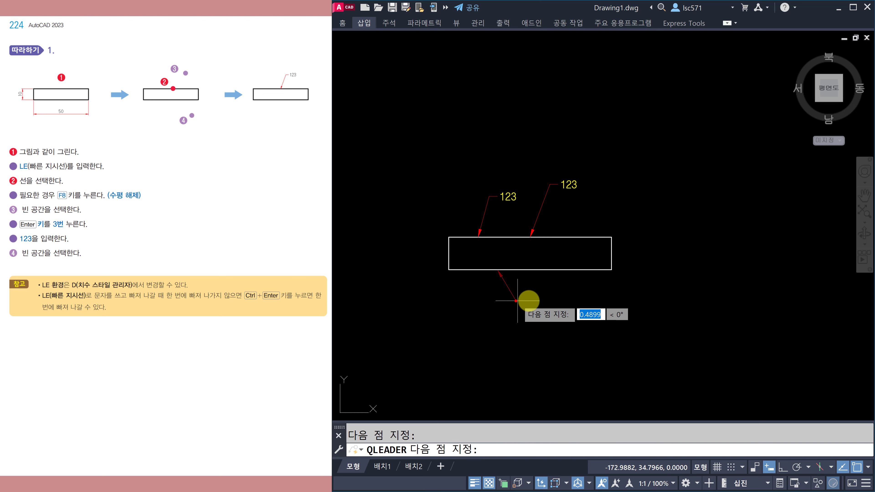
click(576, 309)
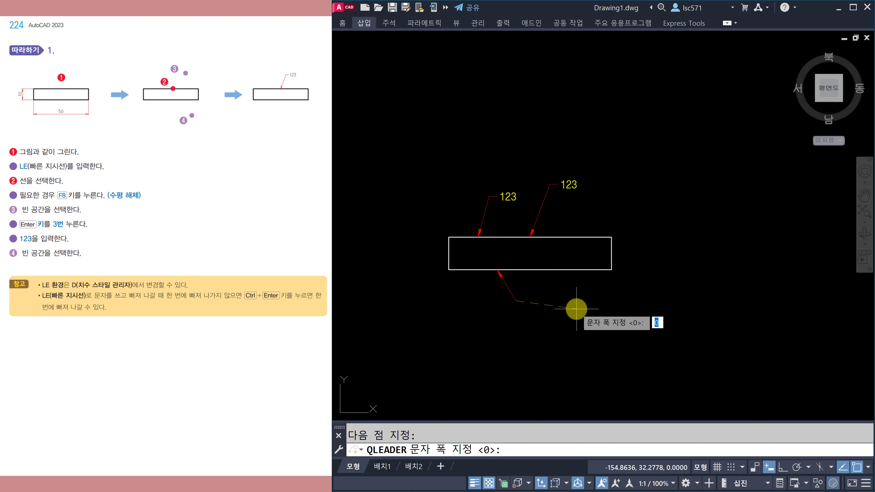
key(Return)
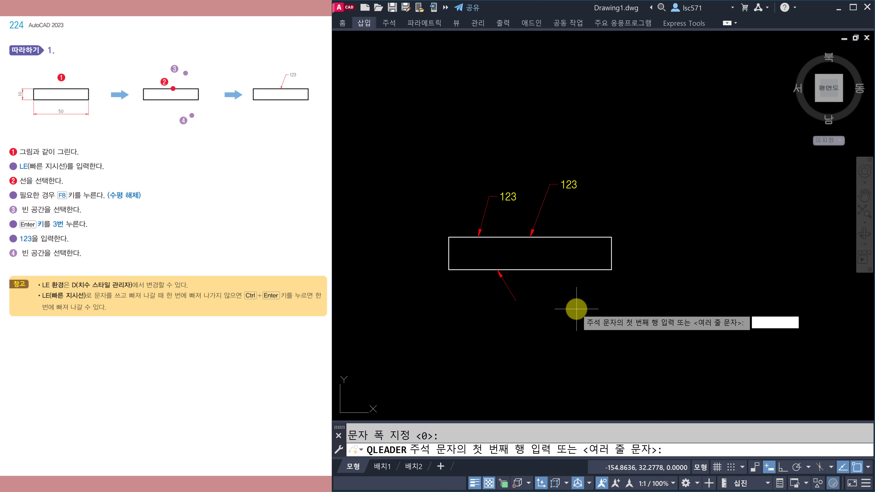
text(123)
key(Return)
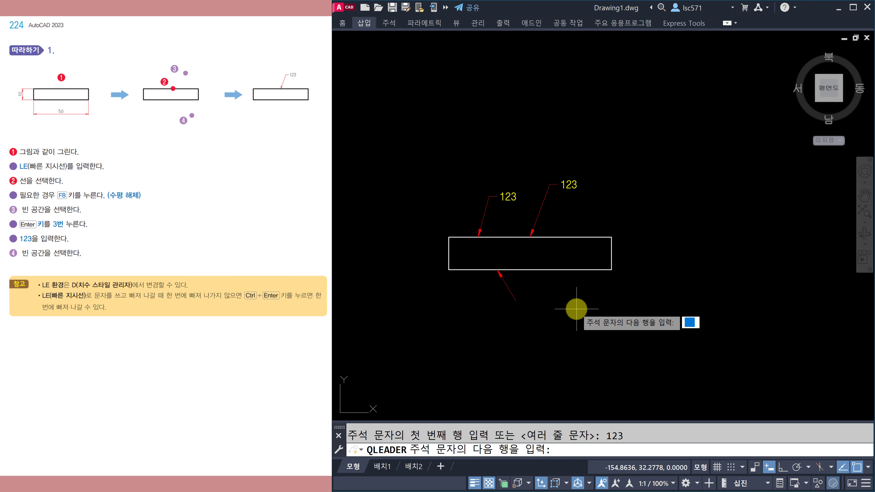
key(Return)
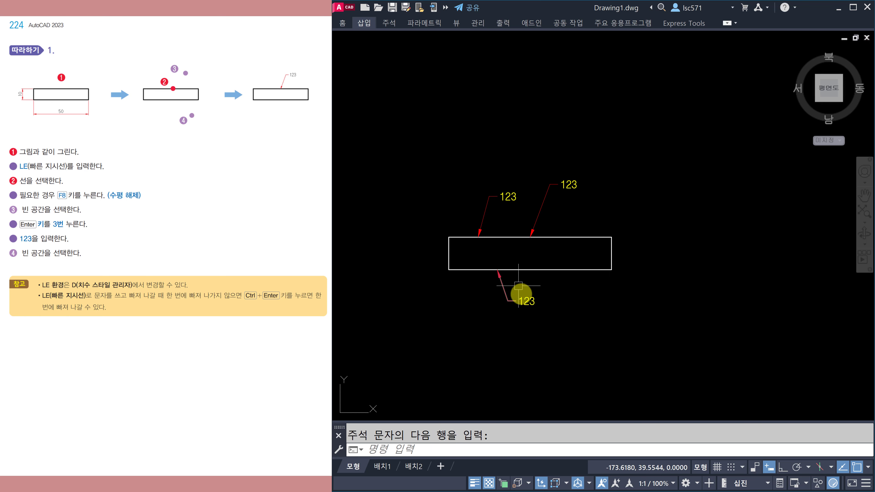
key(Escape)
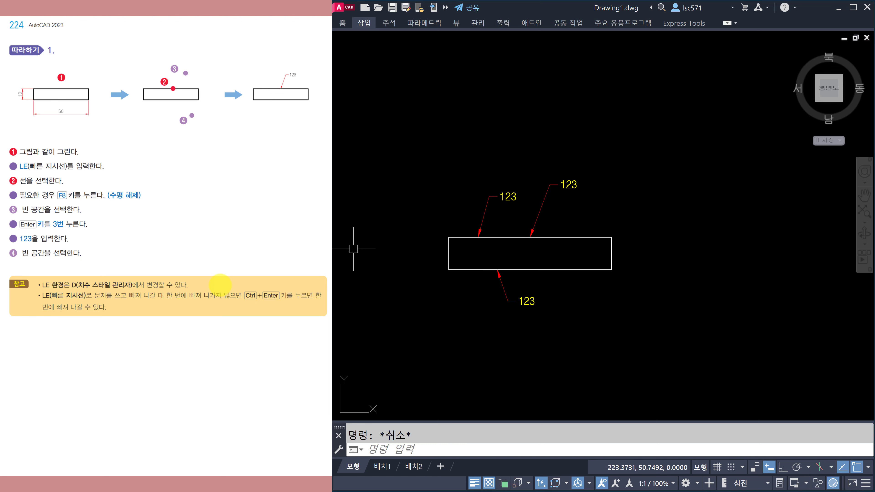
Step: Turn the textbook to exercise 2 on page 225 and draw a 10 by 10 square in the empty area above the leader-labelled rectangle
click(214, 207)
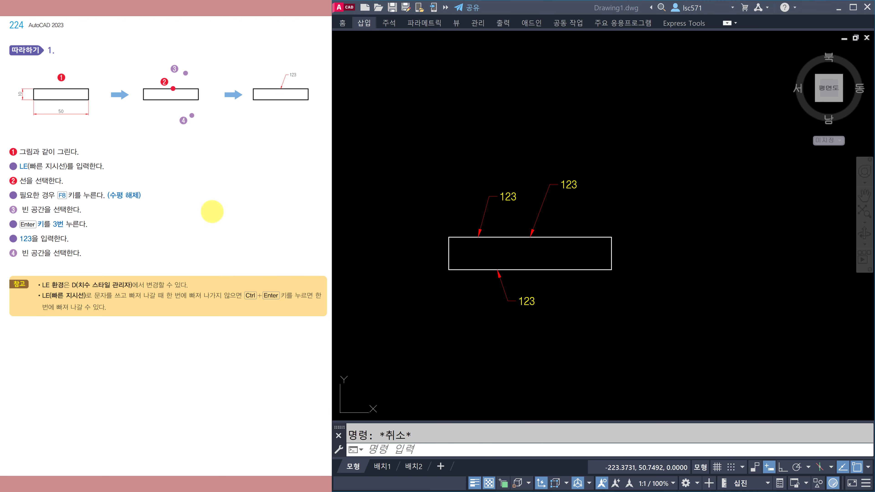
scroll(212, 217, down, 1)
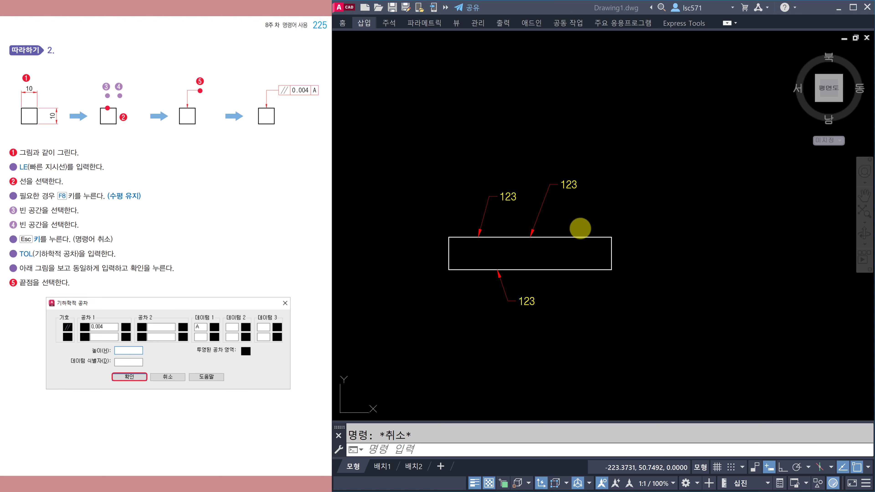
scroll(523, 209, down, 2)
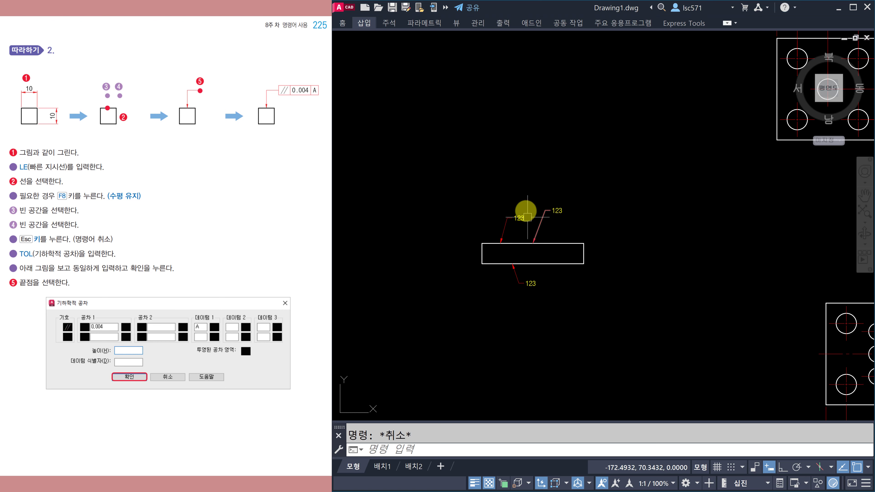
middle_drag(523, 209, 517, 355)
scroll(466, 260, up, 3)
middle_drag(465, 239, 469, 290)
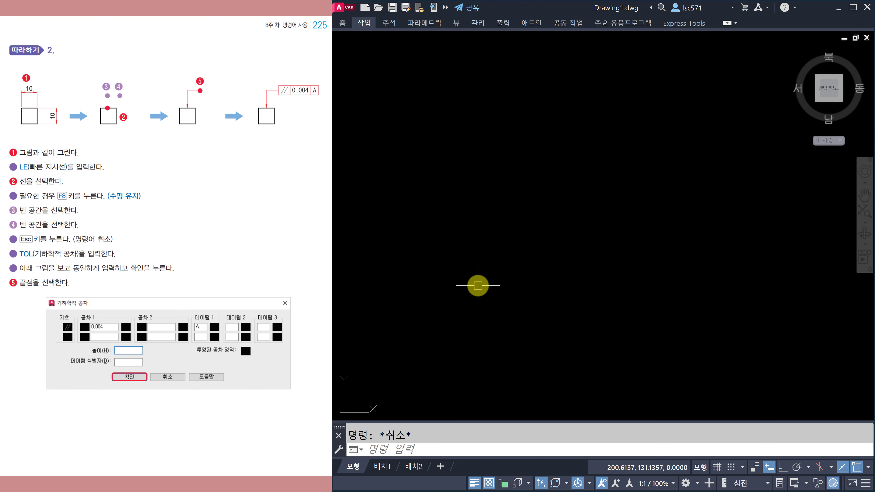
text(REC)
key(Return)
click(486, 246)
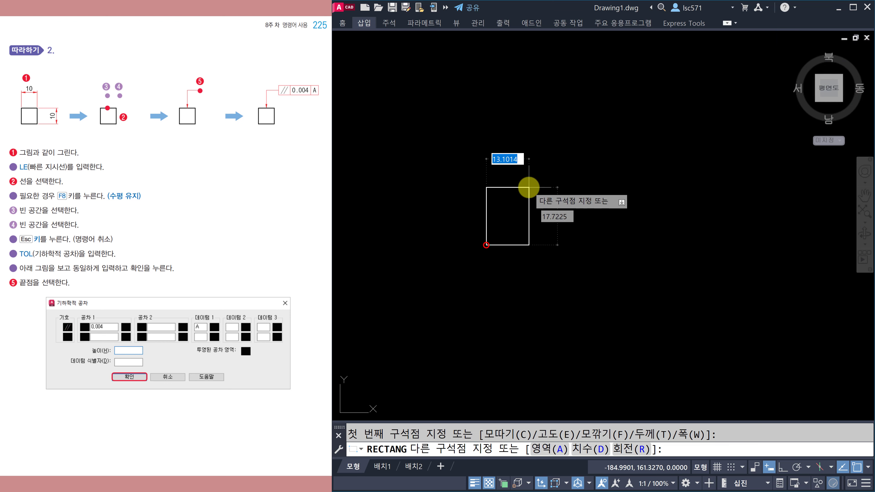
text(10)
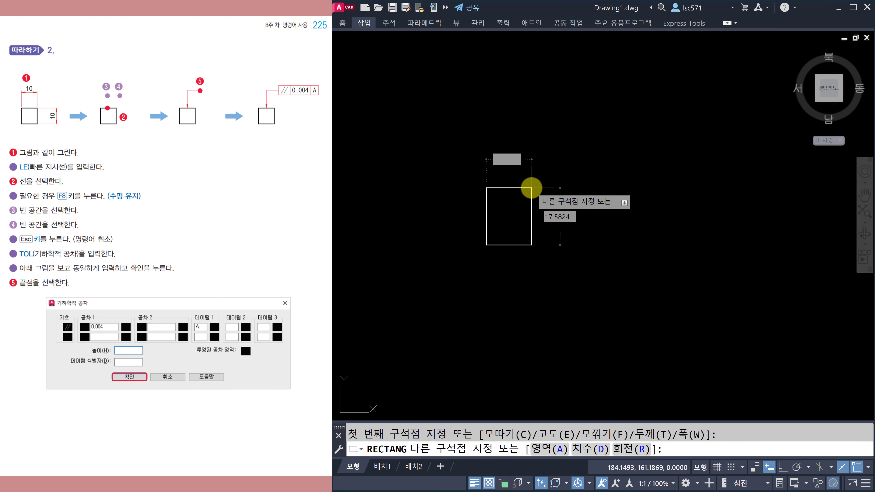
key(Tab)
text(1)
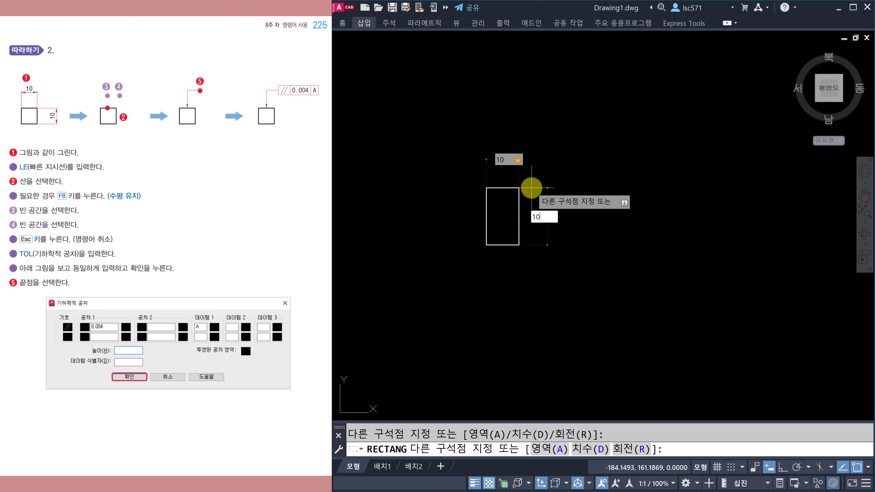
click(553, 189)
scroll(497, 261, up, 2)
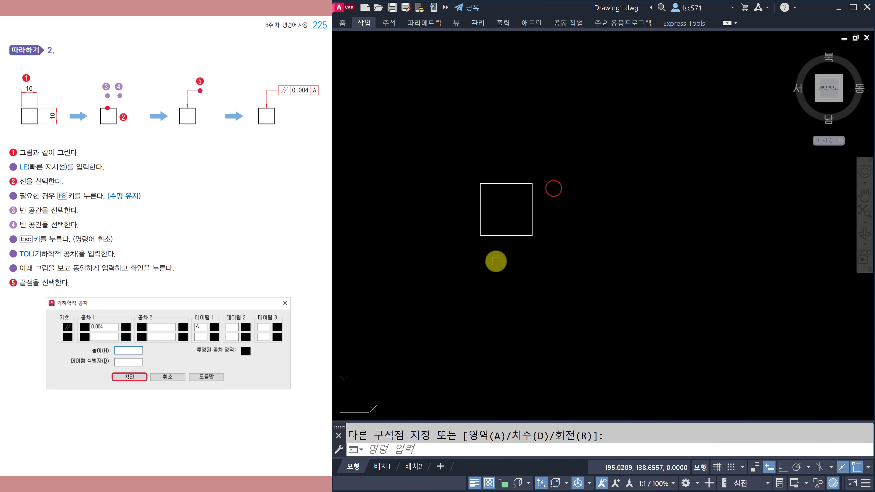
Step: Draw an ortho quick leader without text from the midpoint of the square's top edge, going up and then about 5.9 to the right
scroll(507, 264, up, 2)
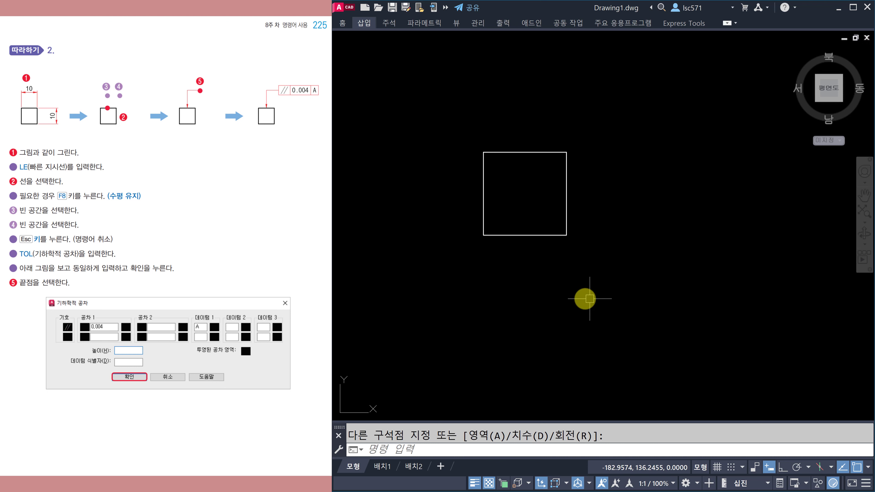
text(le)
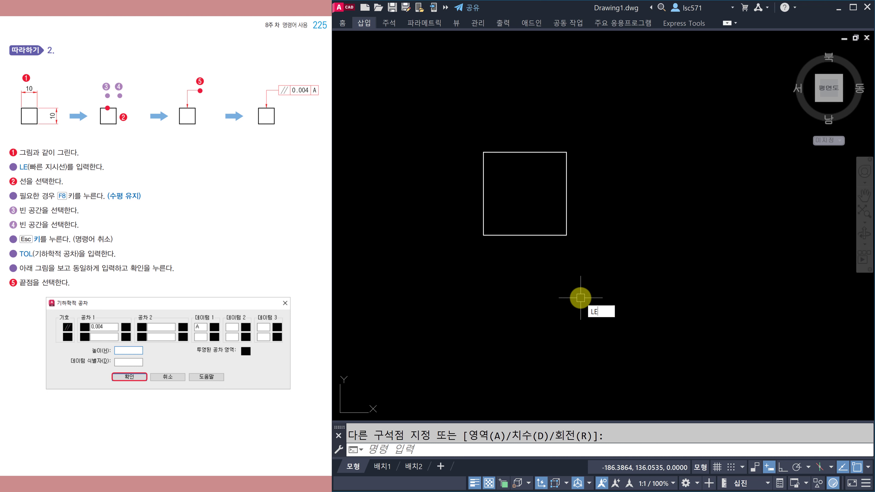
key(Return)
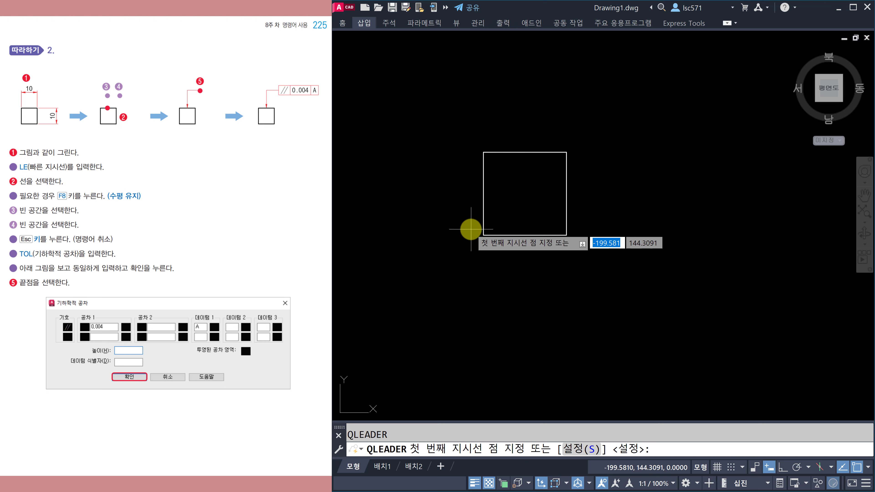
click(525, 152)
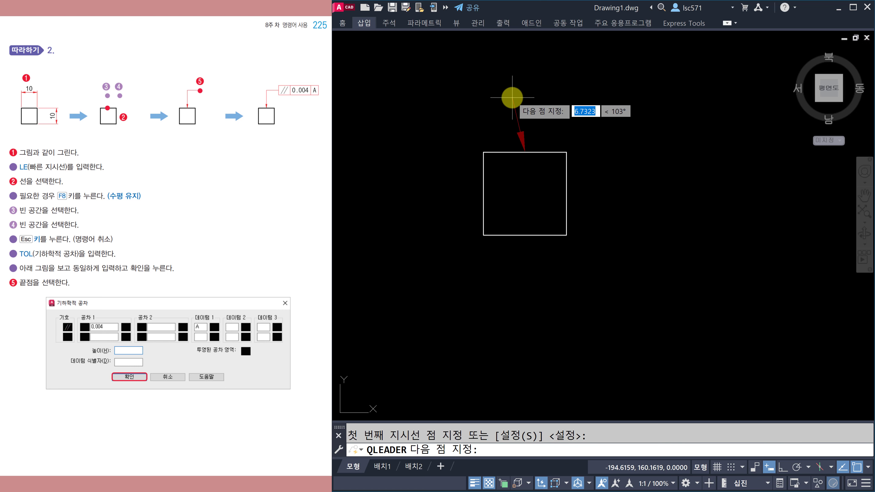
key(F8)
middle_drag(530, 92, 528, 168)
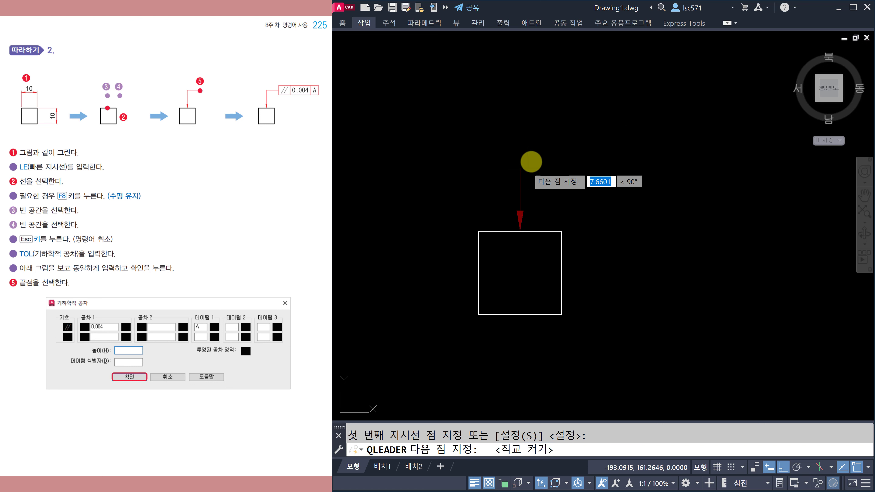
click(526, 147)
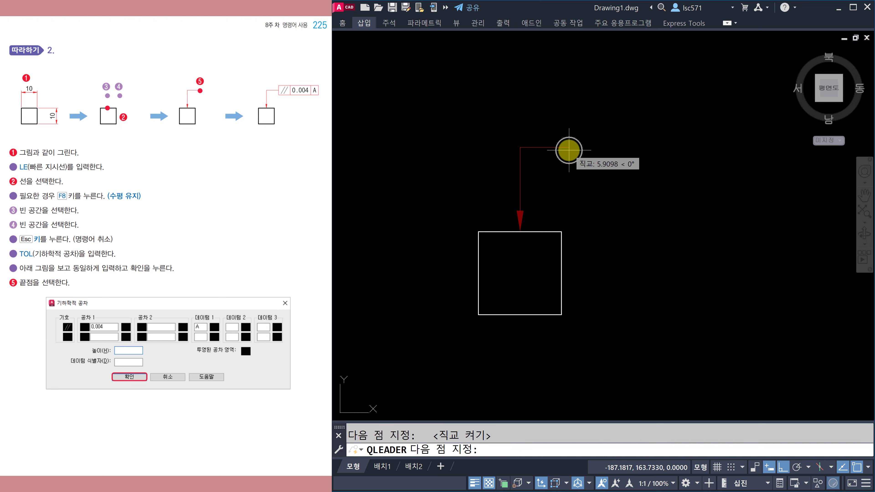
click(568, 149)
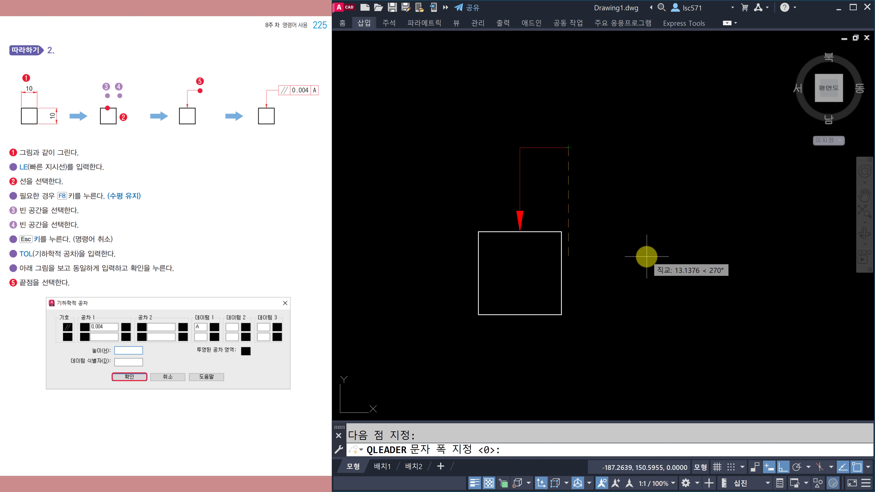
key(Return)
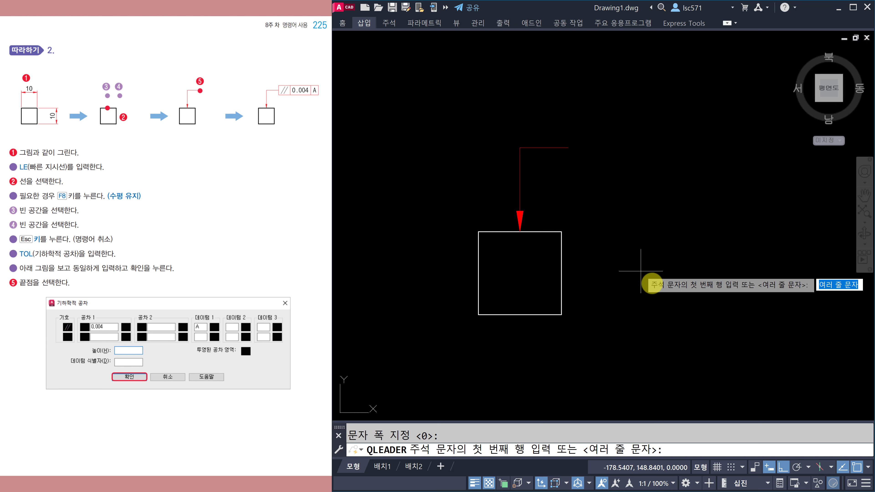
key(Return)
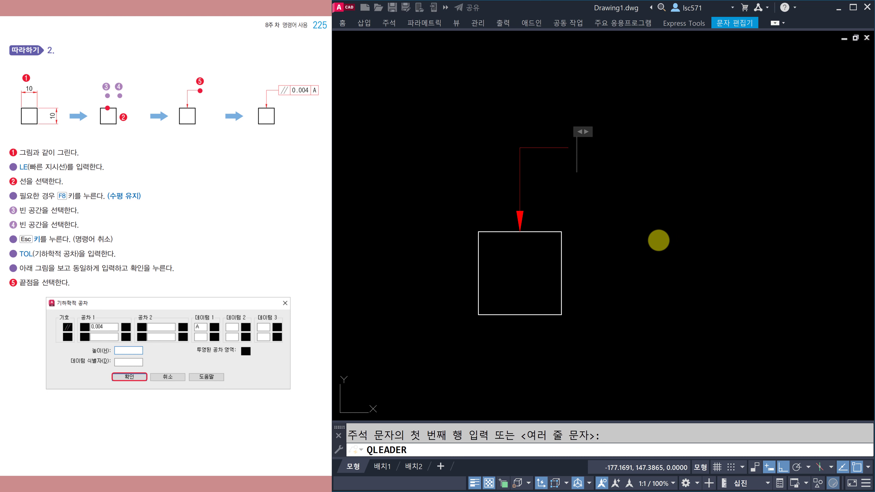
key(Escape)
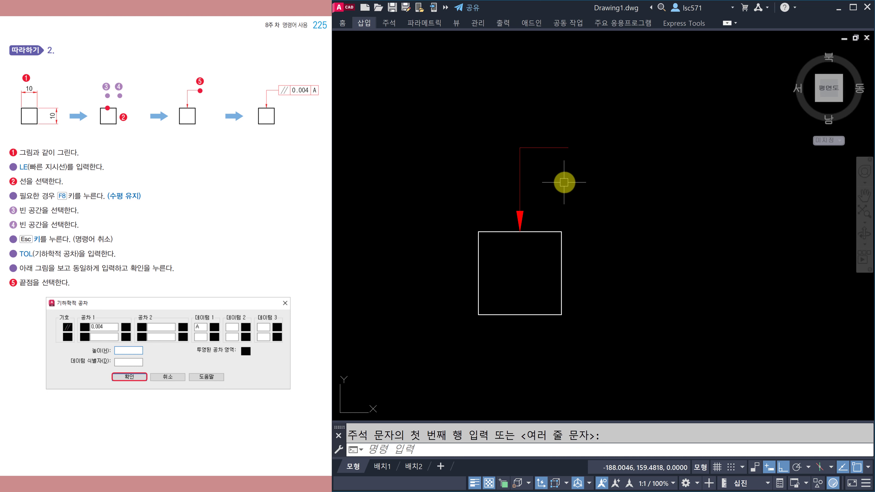
Step: Create a geometric tolerance frame with the parallelism symbol, tolerance 0.004 and datum A, and place it at the leader's free end
mouse_move(564, 182)
middle_down()
mouse_move(553, 183)
mouse_move(558, 193)
middle_up()
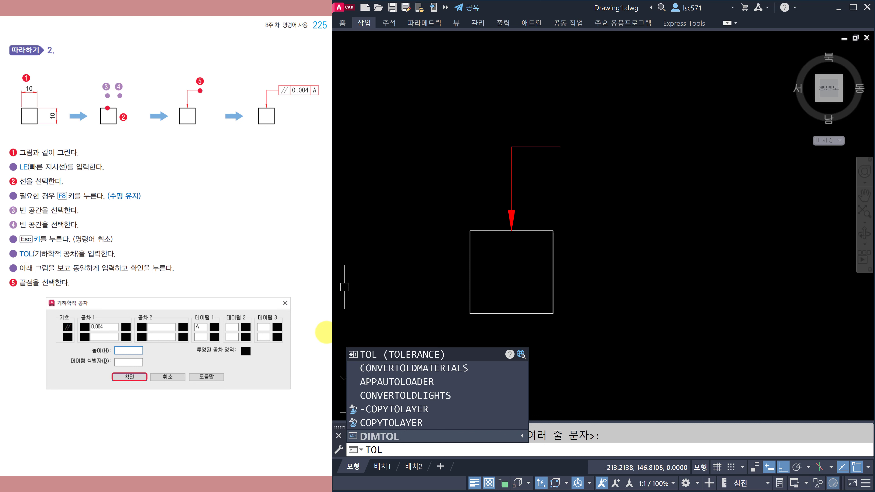
key(Return)
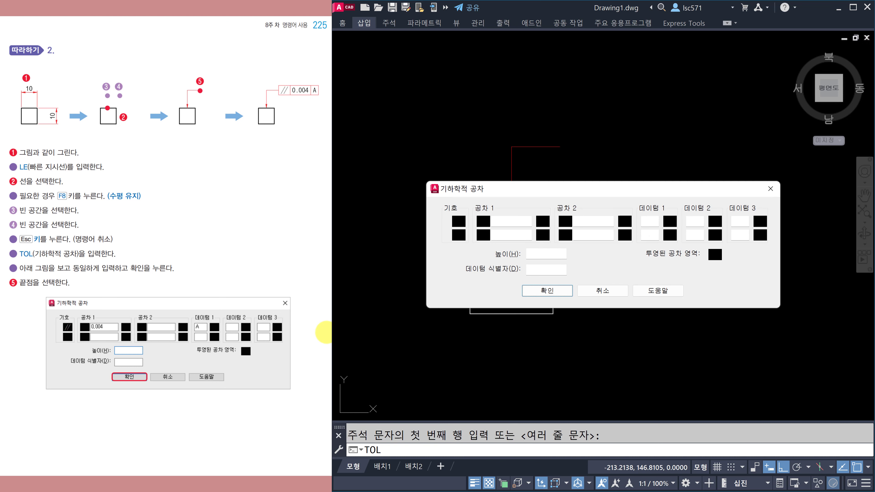
drag(512, 194, 481, 124)
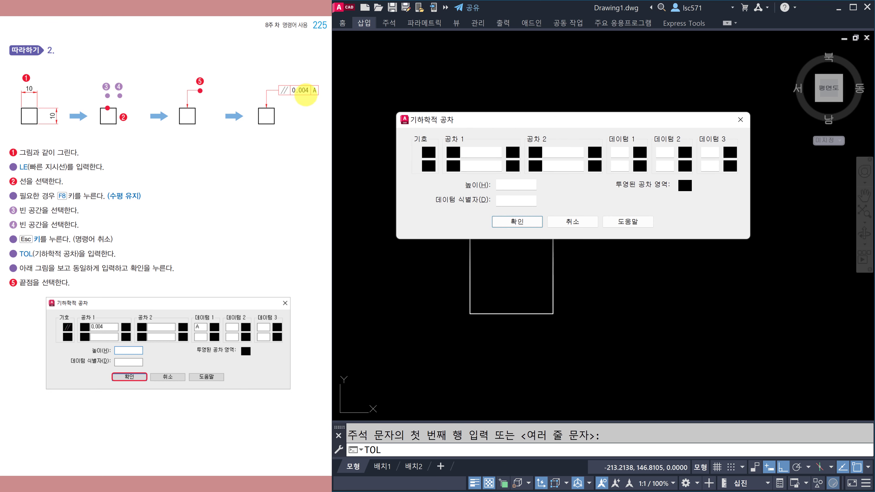
click(429, 152)
click(596, 161)
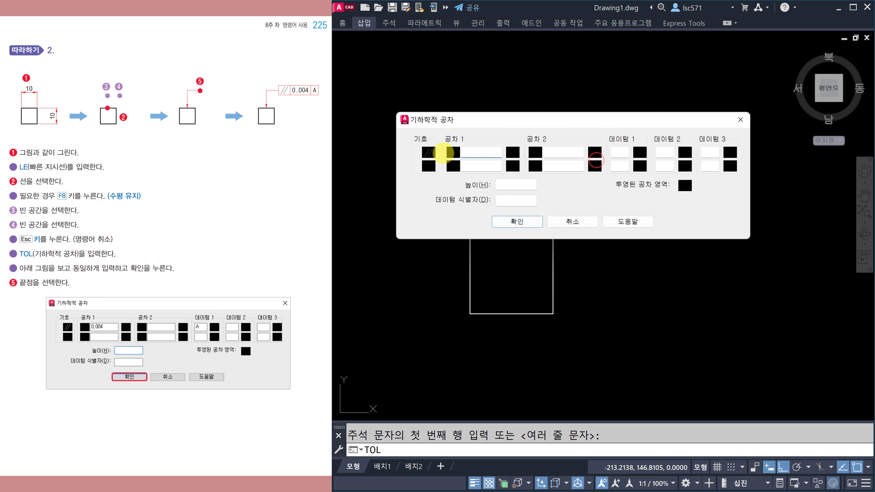
click(479, 152)
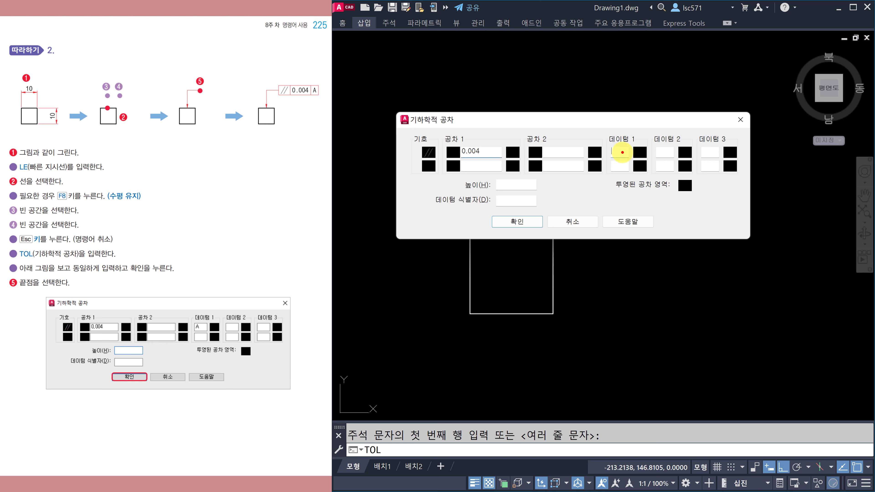
click(623, 152)
text(A)
click(509, 223)
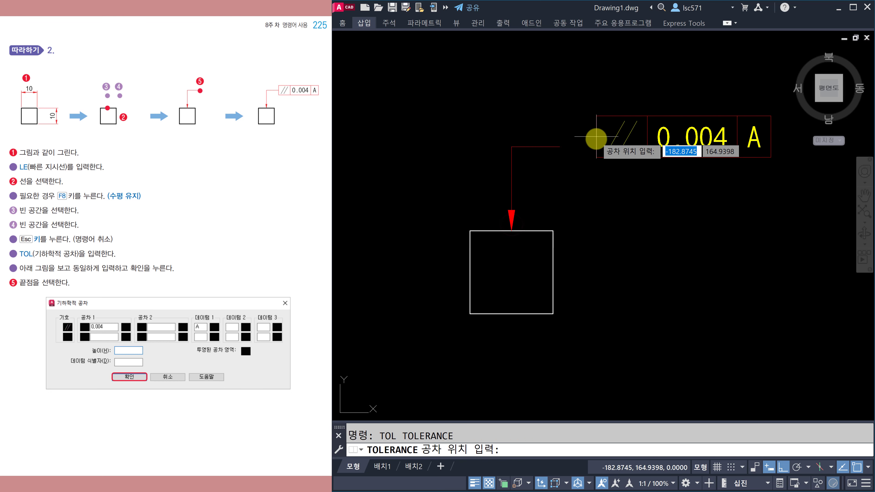
click(560, 148)
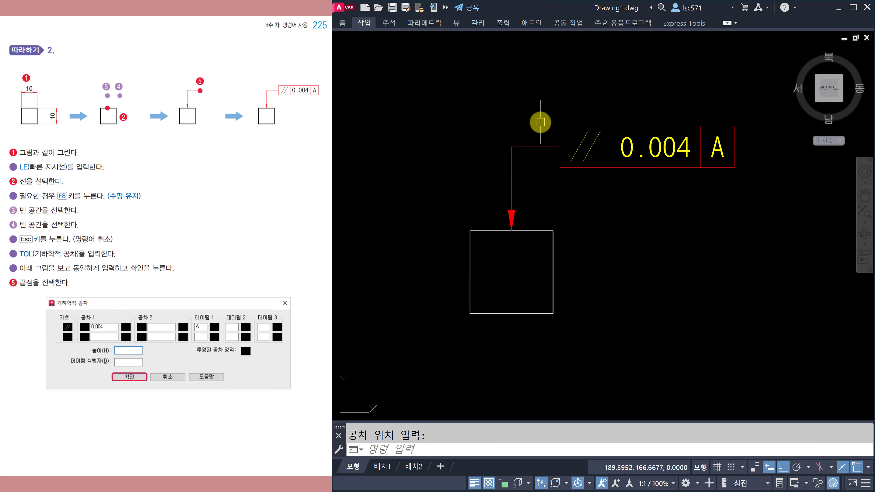
Step: Draw a straight horizontal quick leader without text from the midpoint of the square's right edge out to the right
scroll(534, 179, down, 2)
middle_drag(529, 207, 490, 192)
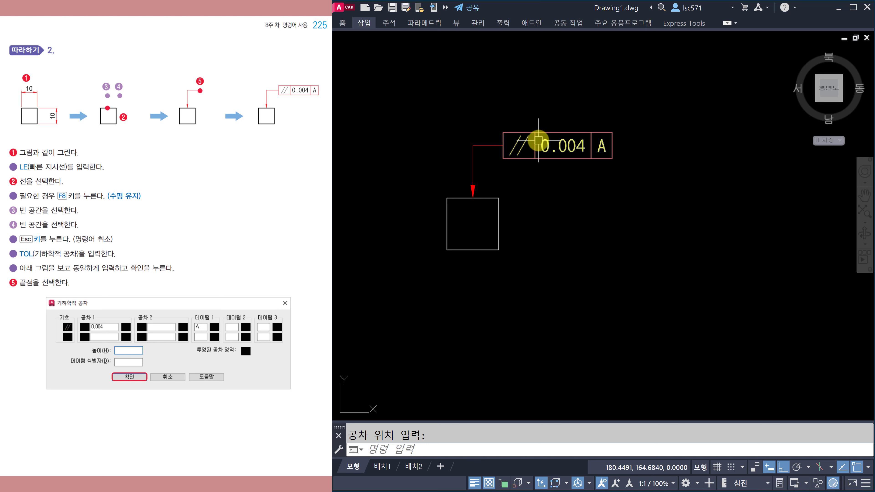
middle_drag(619, 278, 576, 283)
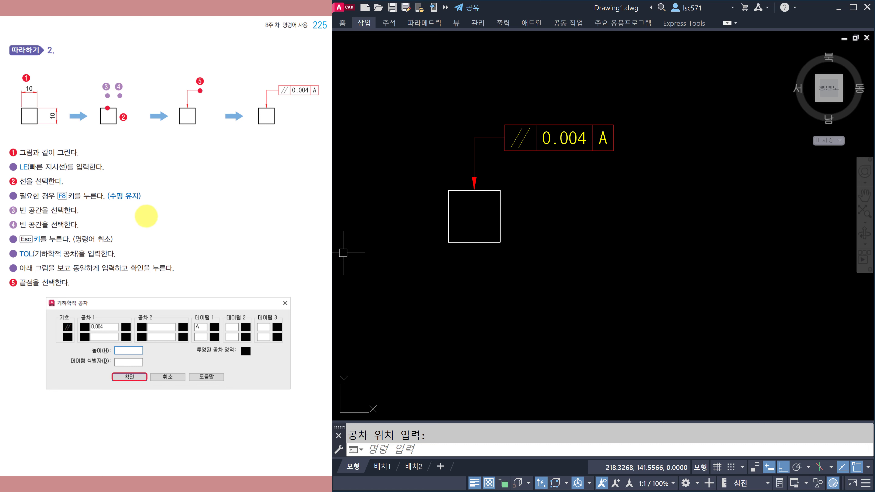
scroll(159, 219, down, 1)
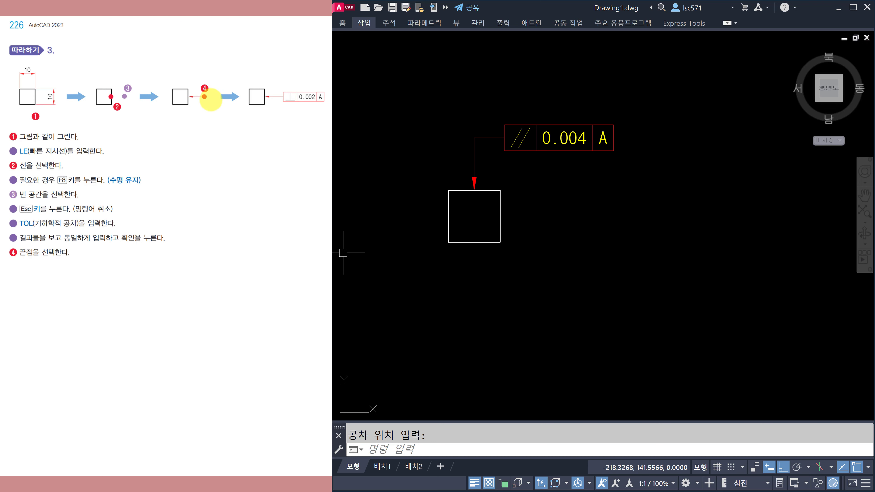
middle_drag(526, 301, 524, 324)
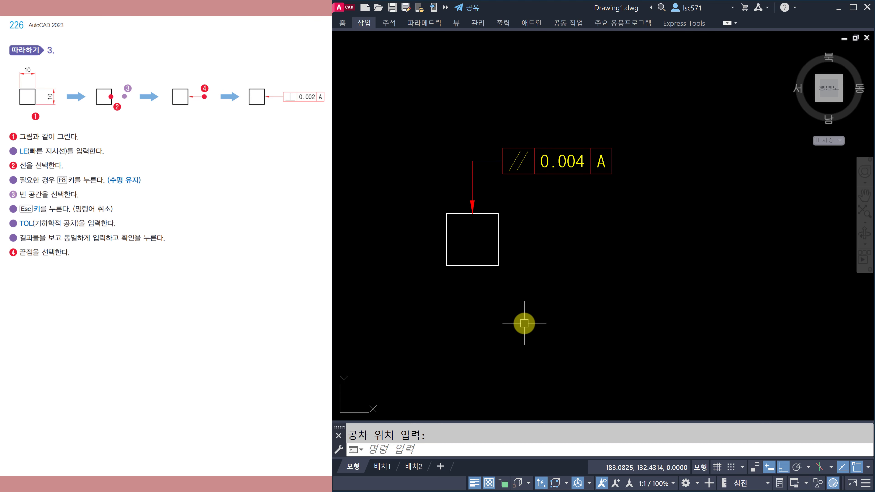
middle_click(529, 321)
middle_drag(488, 262, 498, 267)
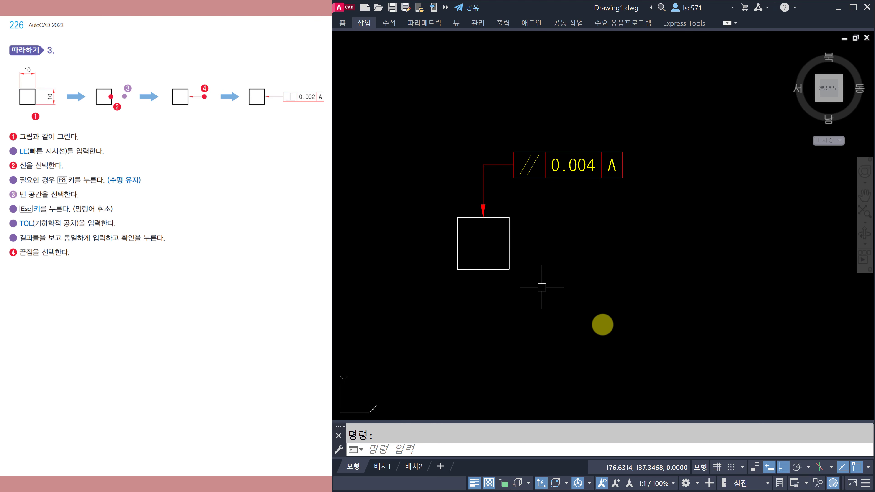
key(Return)
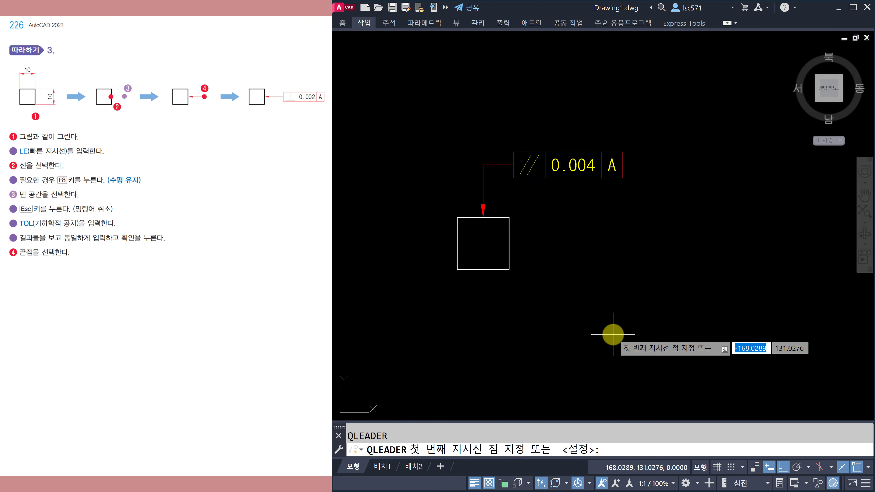
click(510, 247)
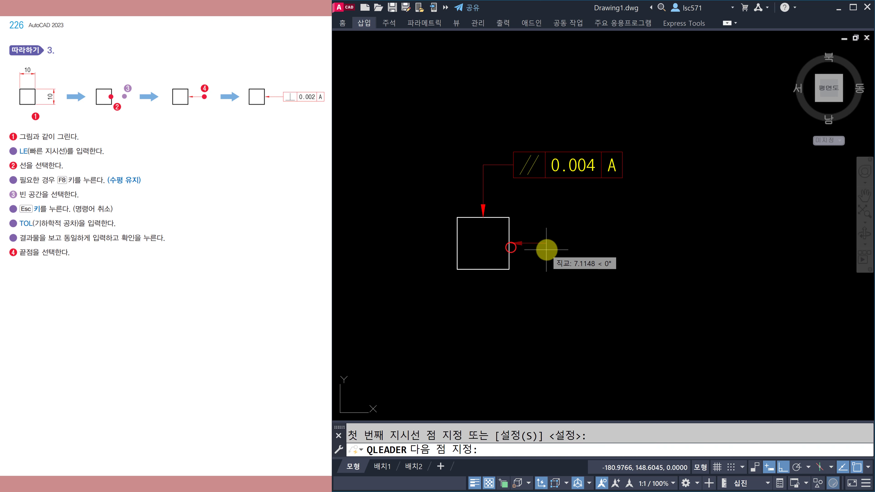
click(569, 252)
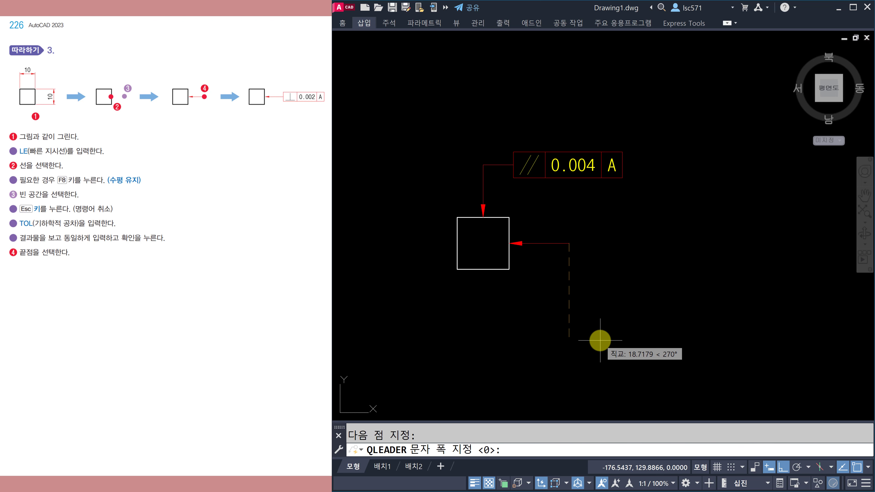
key(Return)
key(Return)
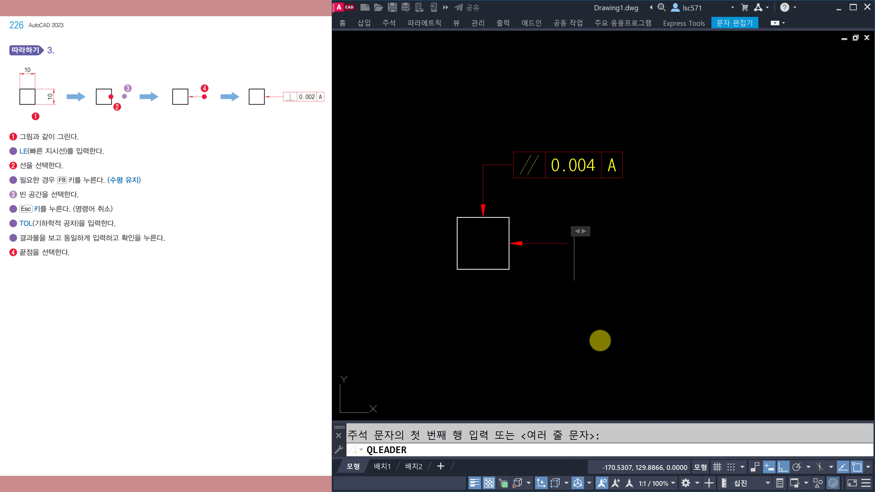
key(Escape)
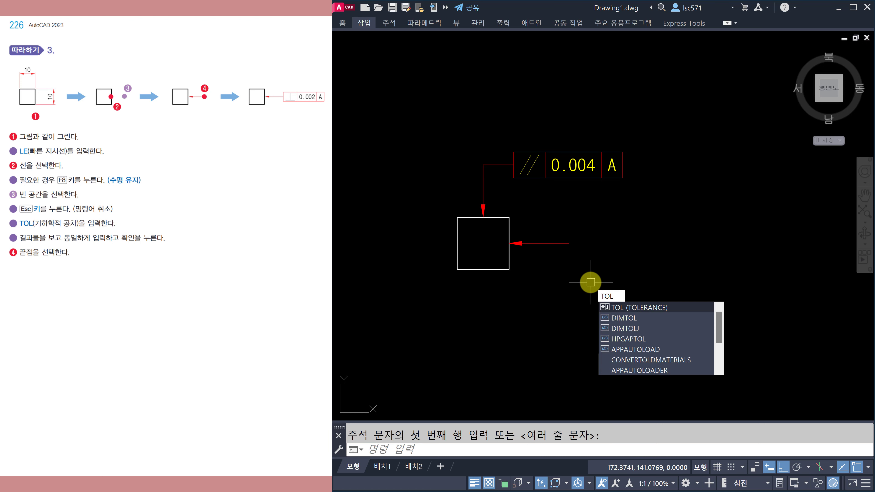
Step: Create a geometric tolerance frame with the perpendicularity symbol, tolerance 0.002 and datum A, and place it at the horizontal leader's free end
key(Return)
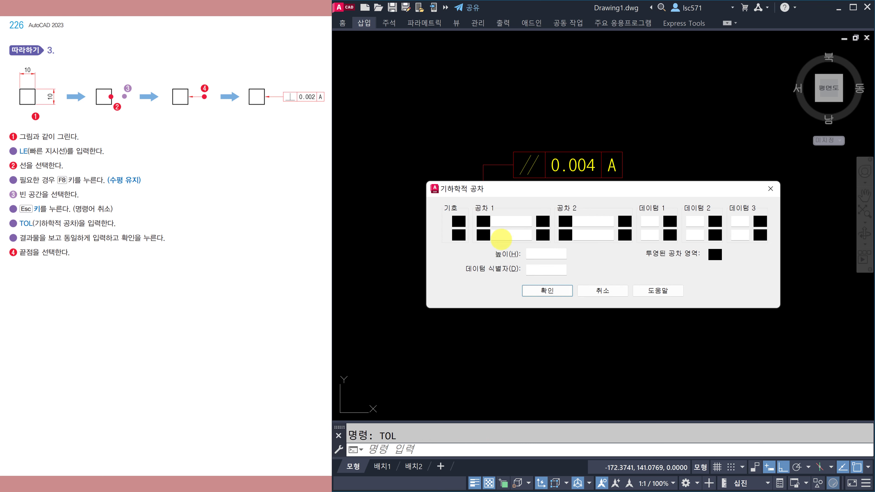
click(460, 224)
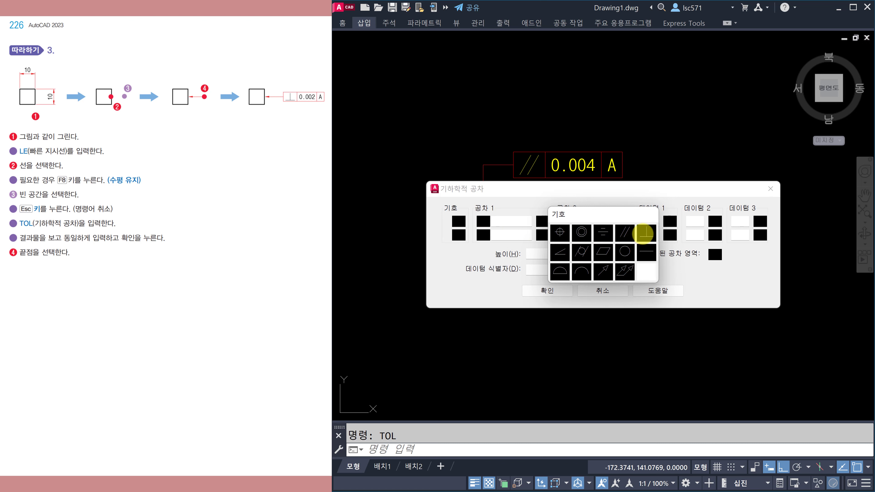
click(647, 233)
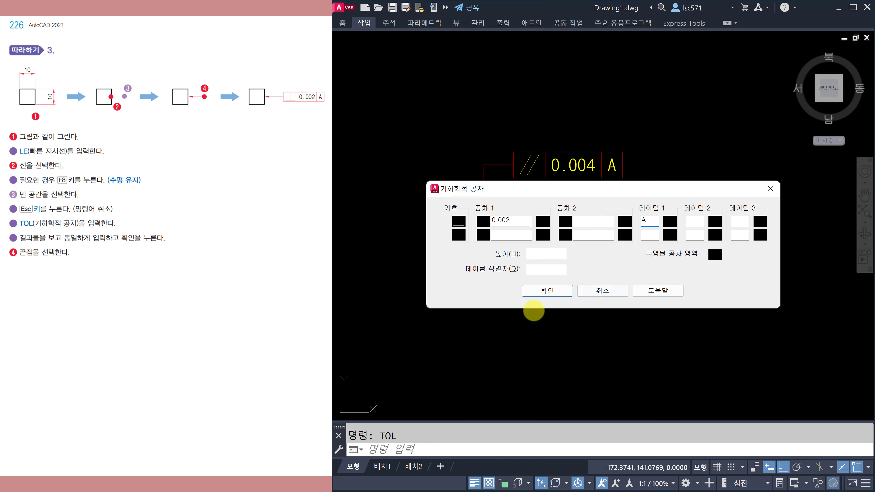
click(547, 290)
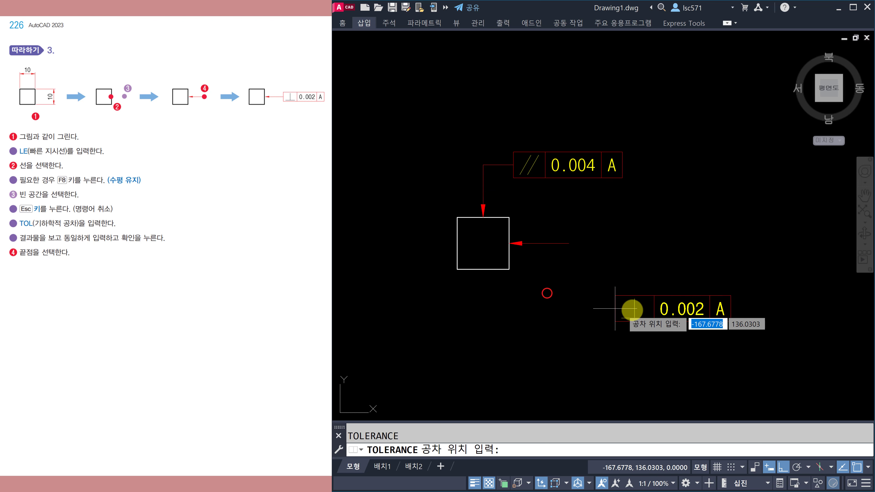
click(569, 242)
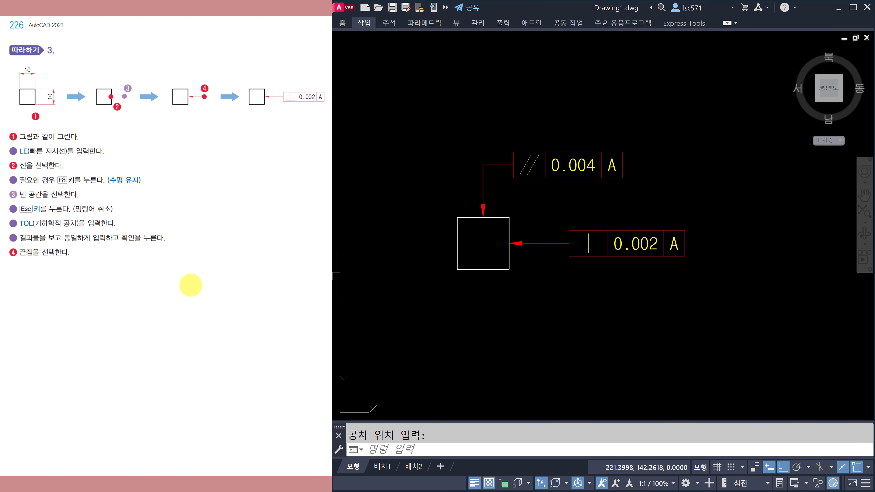
Step: Draw a straight vertical quick leader without text from the midpoint of the square's bottom edge down into empty space
scroll(208, 306, down, 1)
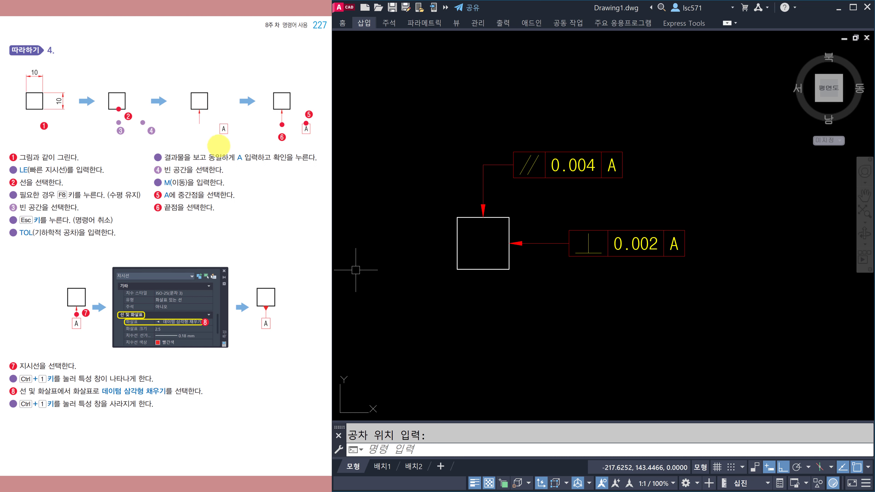
middle_drag(548, 289, 558, 240)
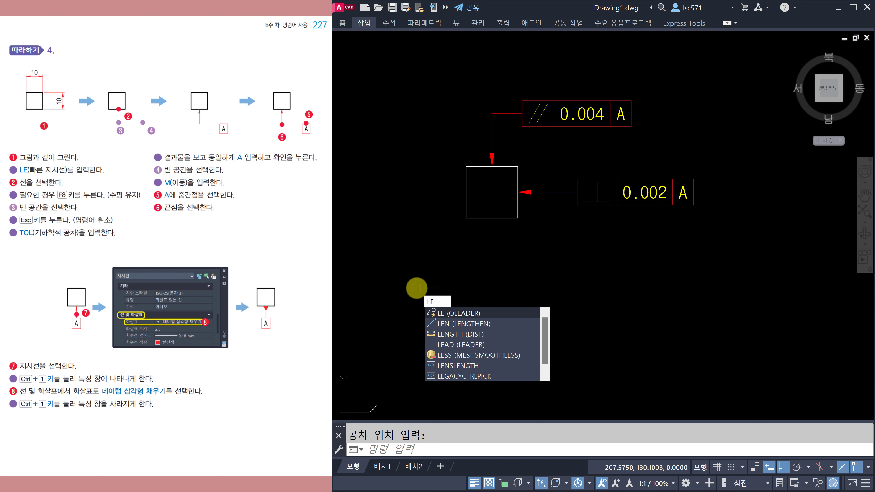
key(Return)
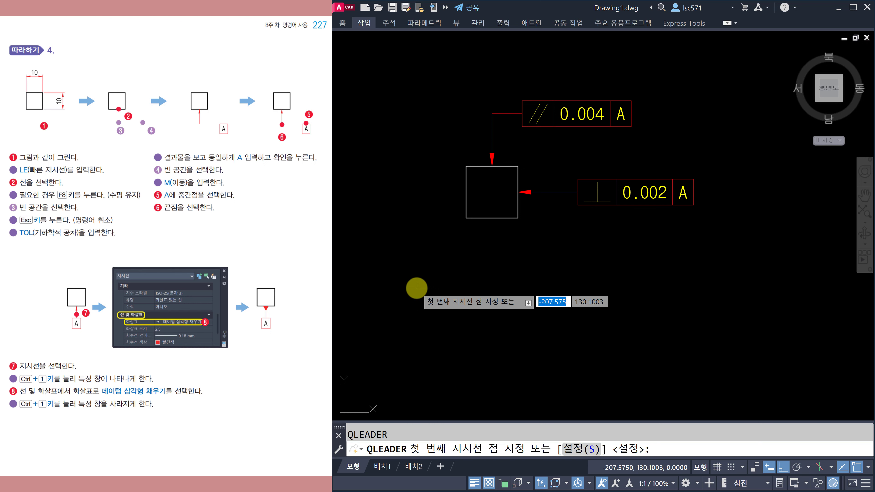
click(492, 219)
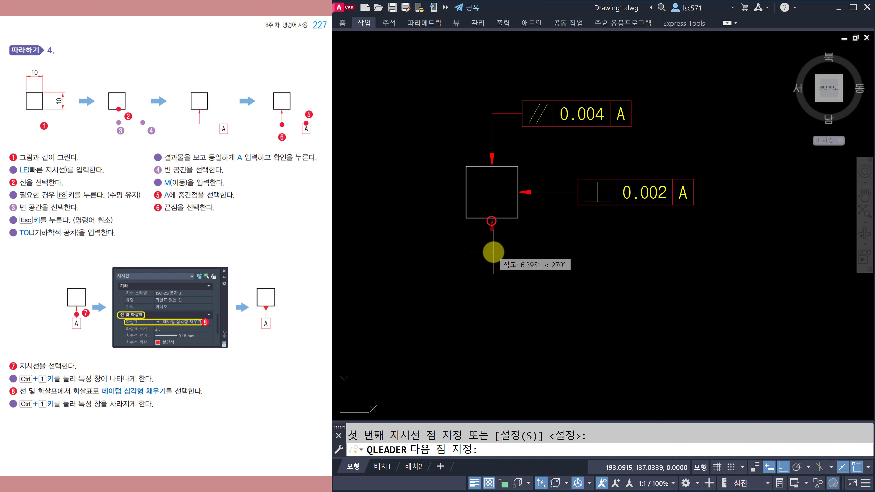
click(493, 265)
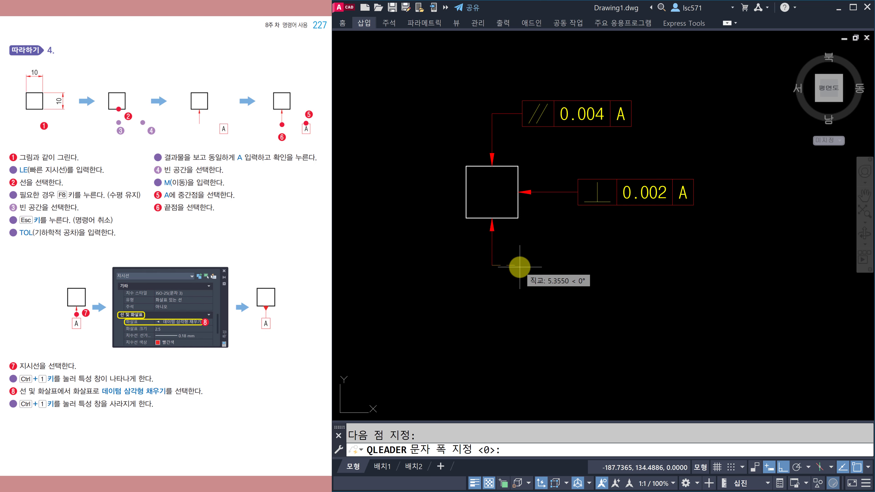
click(520, 267)
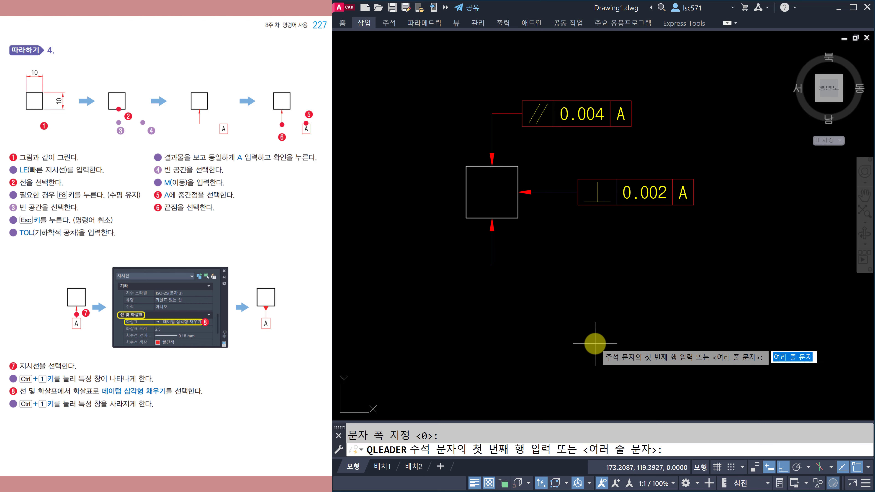
key(Escape)
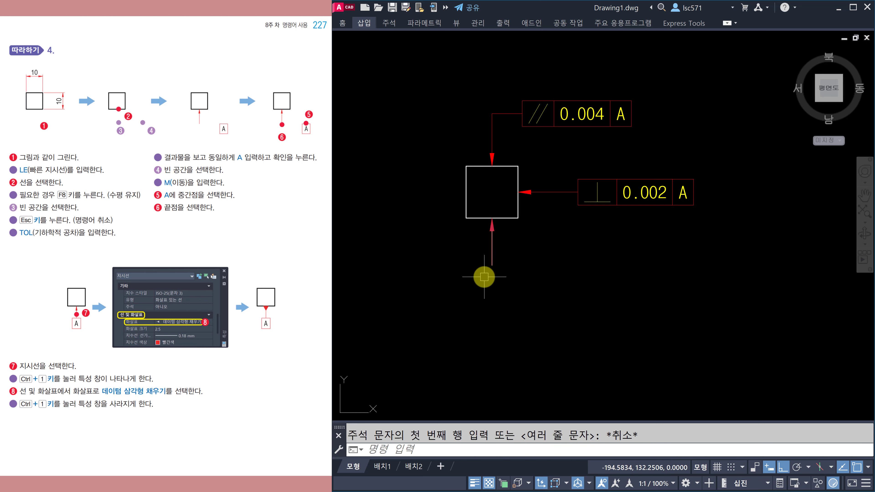
Step: Create a geometric tolerance frame containing only datum A and place it in empty space below the square, to the right of the vertical leader
scroll(484, 277, up, 2)
scroll(488, 275, down, 2)
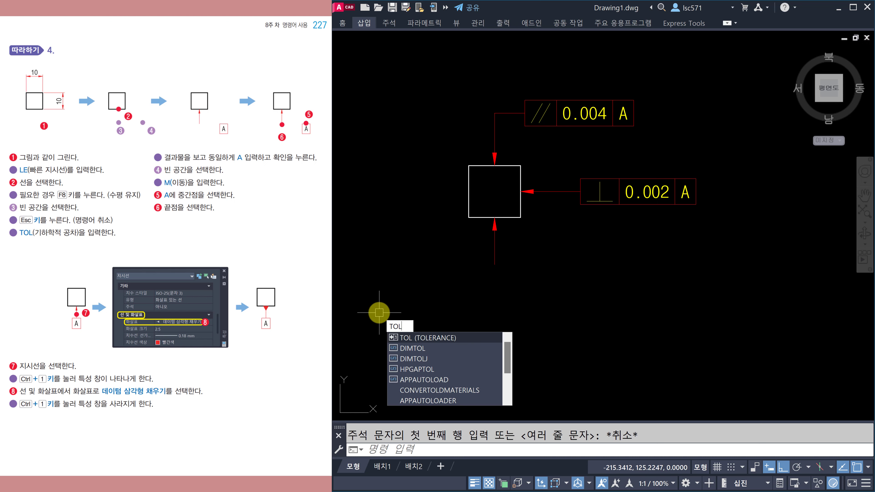
key(Return)
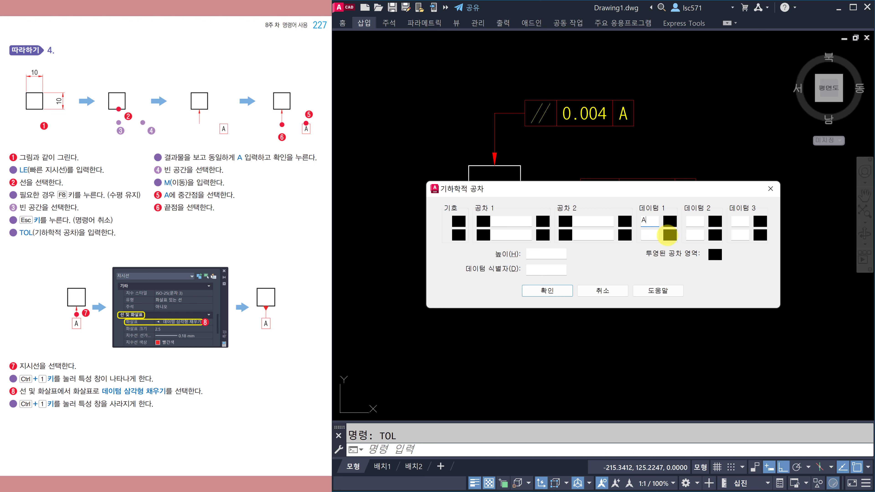
click(542, 292)
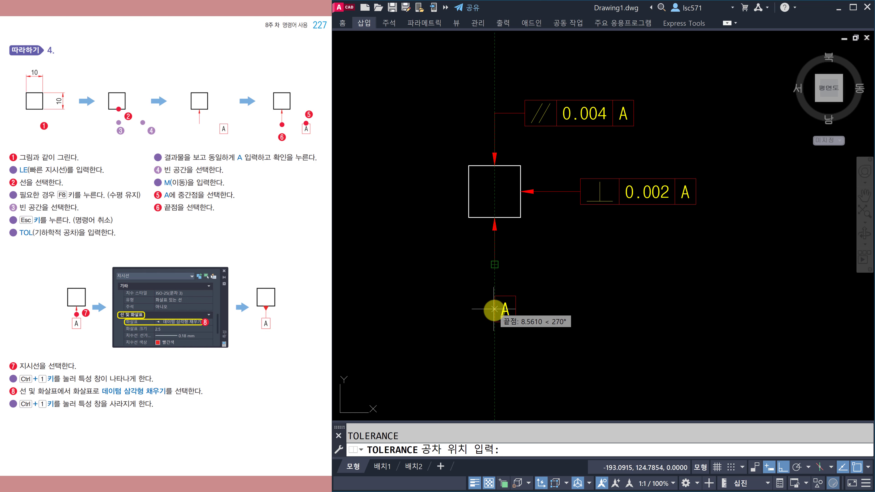
click(532, 302)
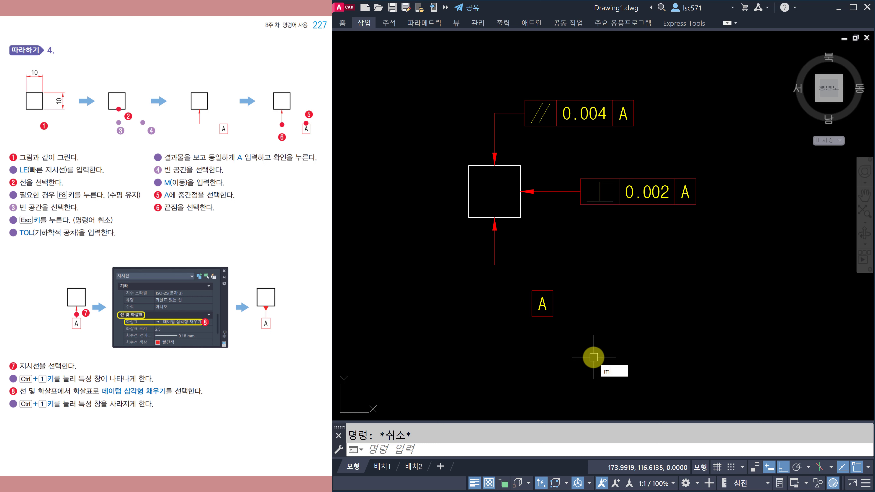
Step: Move the datum A frame from its top edge midpoint to the free end of the leader below the square
text(m)
key(Return)
click(576, 331)
click(526, 281)
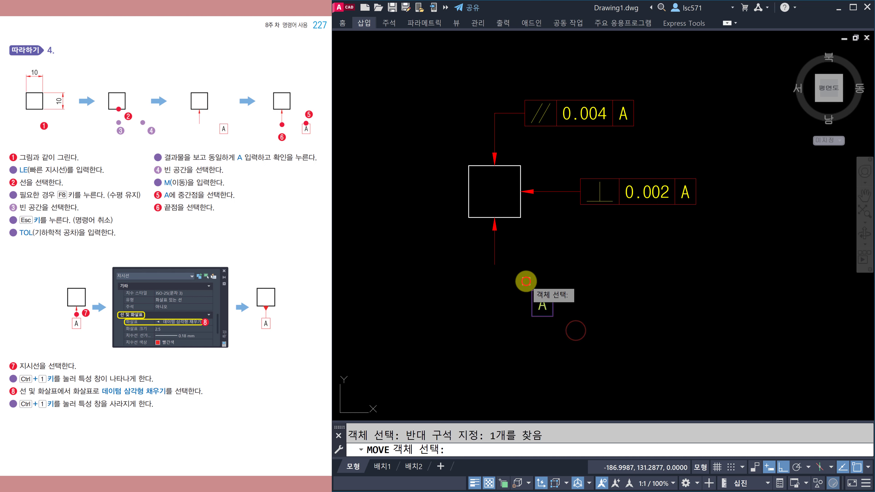
key(Return)
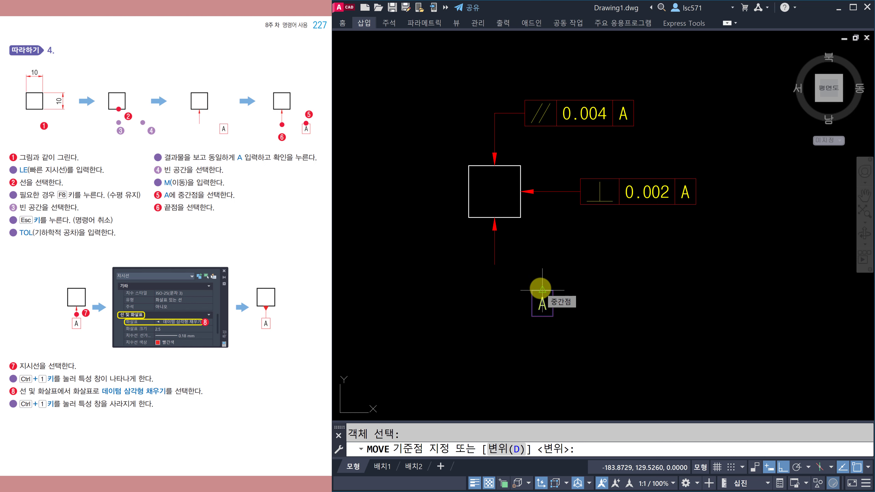
click(542, 290)
click(495, 264)
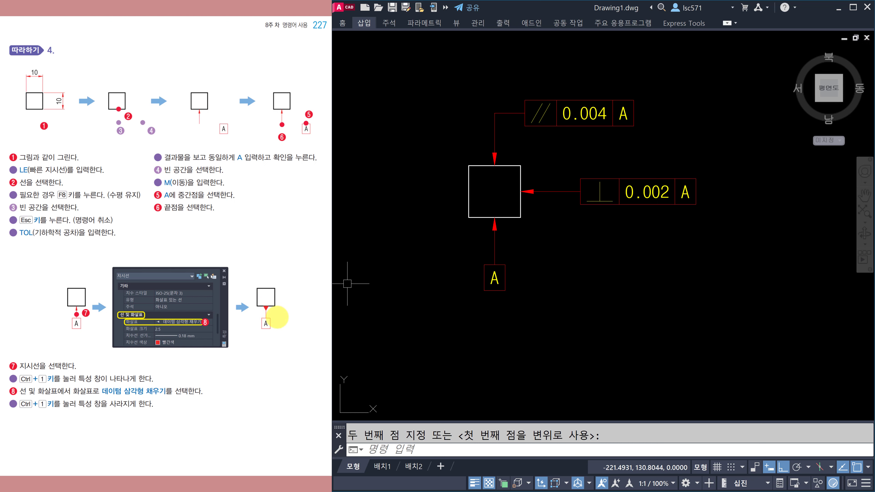
Step: Change the arrowhead of the leader below the square to the filled datum triangle (데이텀 삼각형 채우기)
click(496, 230)
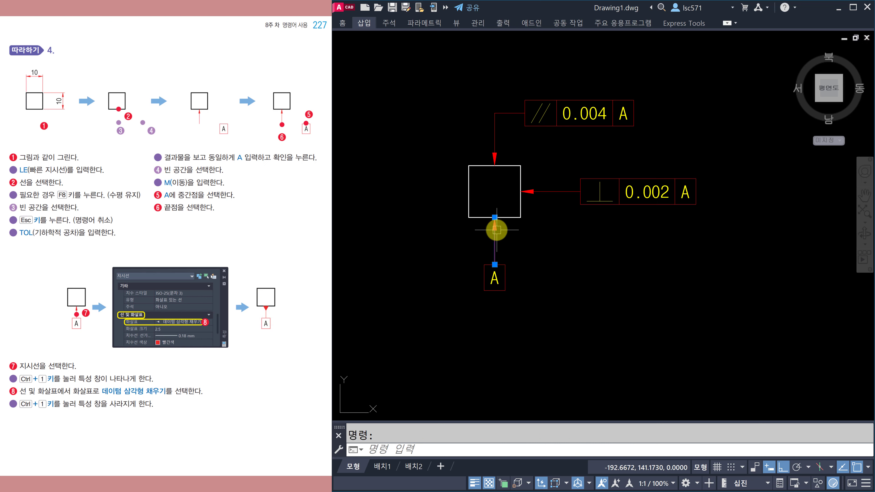
double_click(496, 229)
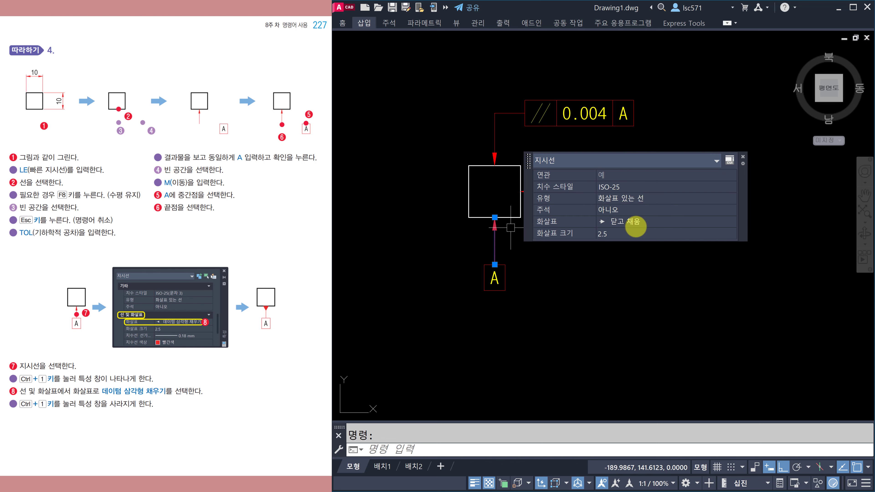
click(631, 218)
click(632, 221)
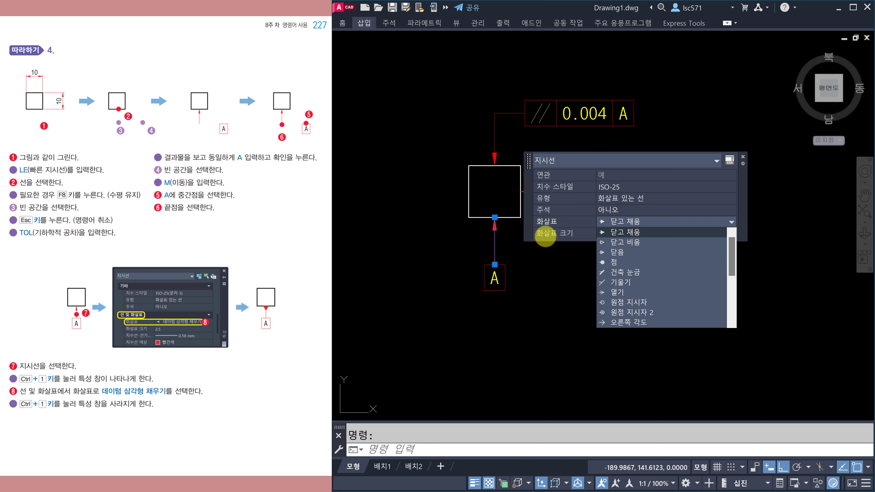
scroll(661, 274, down, 2)
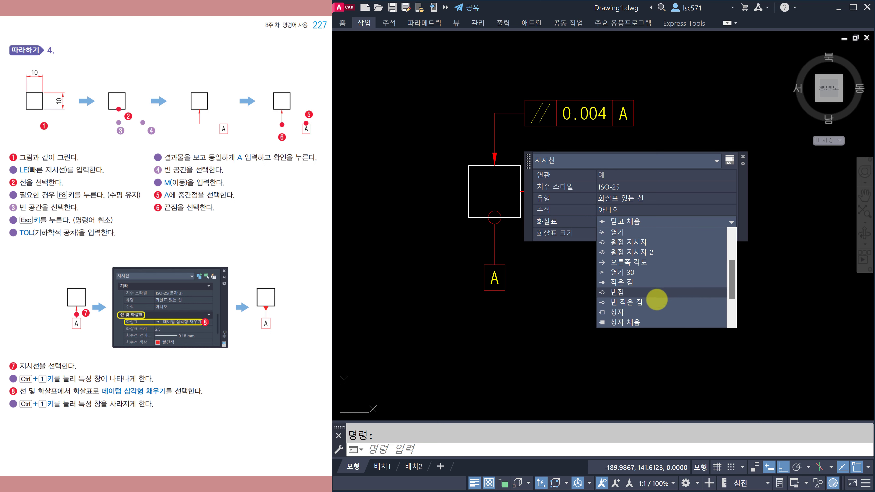
scroll(656, 300, down, 2)
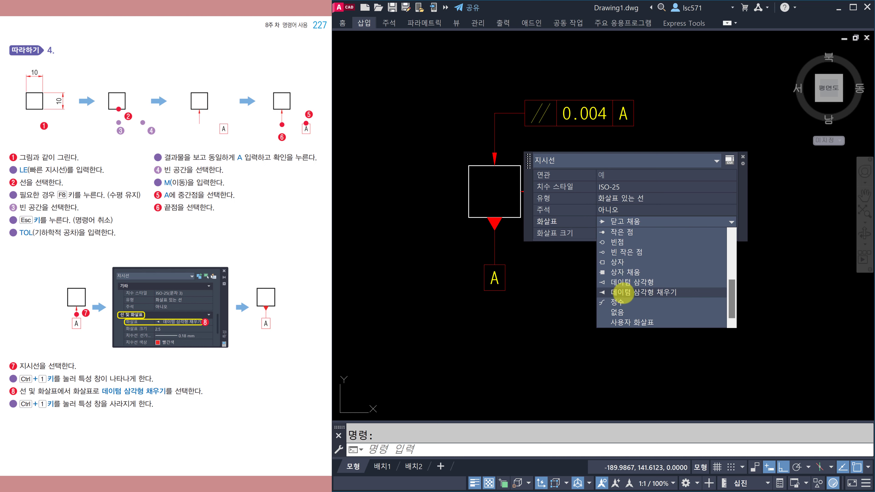
click(623, 294)
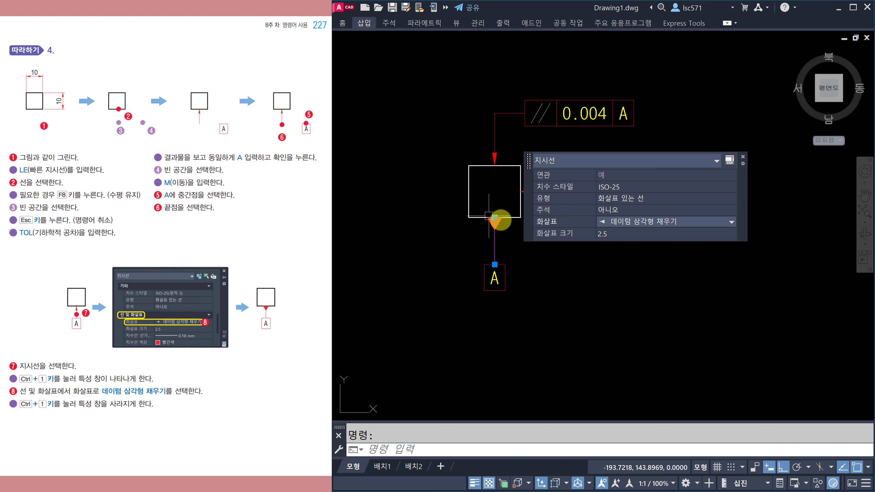
click(743, 157)
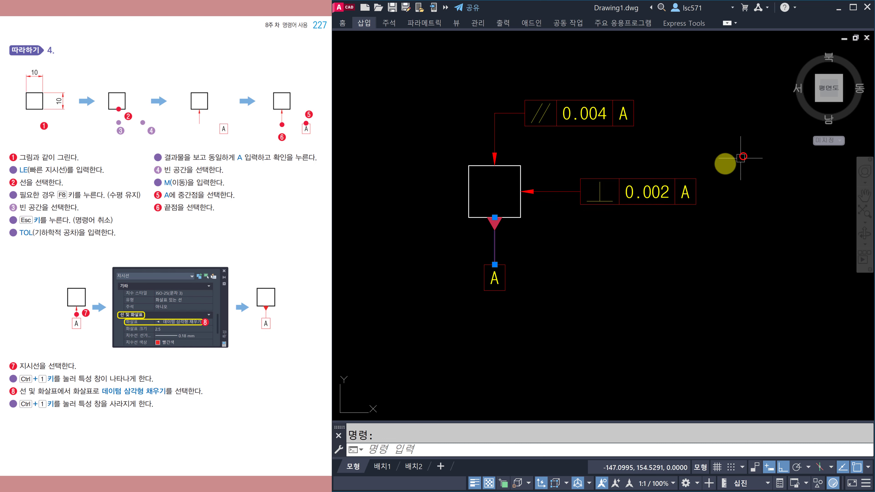
key(Escape)
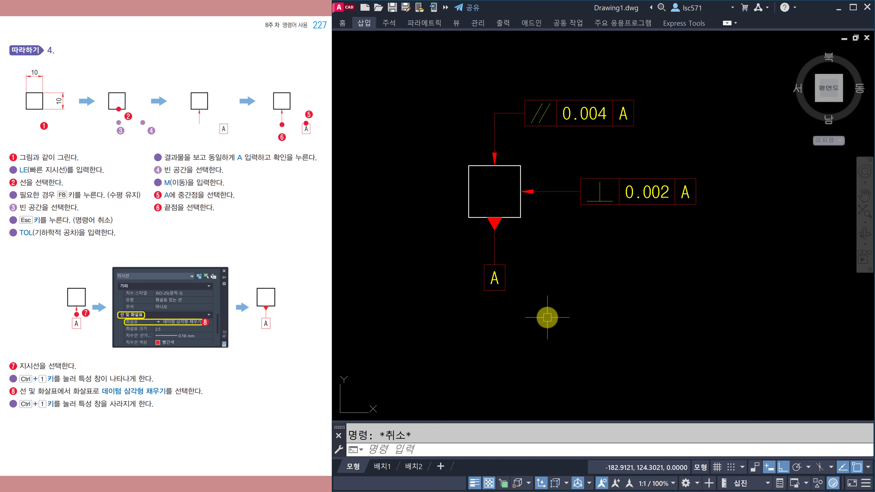
Step: Stretch the datum A frame and the leader's lower end slightly upward to shorten the leader
text(s)
key(Return)
click(542, 313)
key(Return)
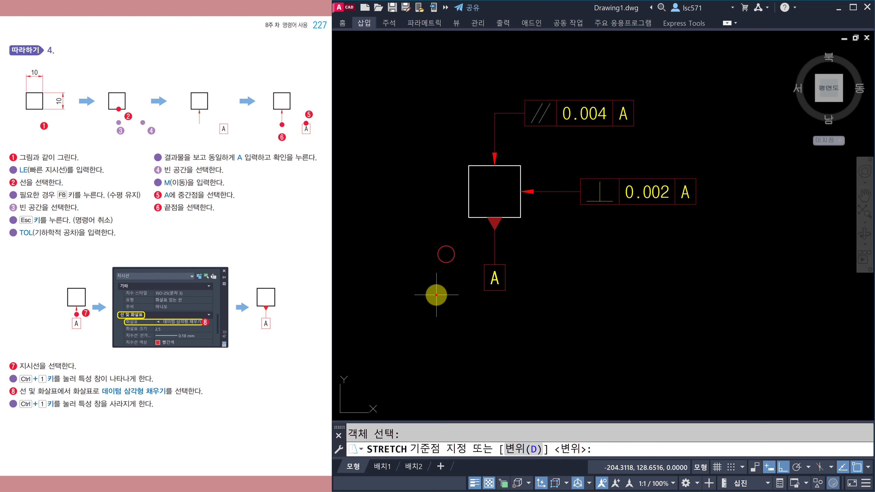
click(434, 285)
click(434, 282)
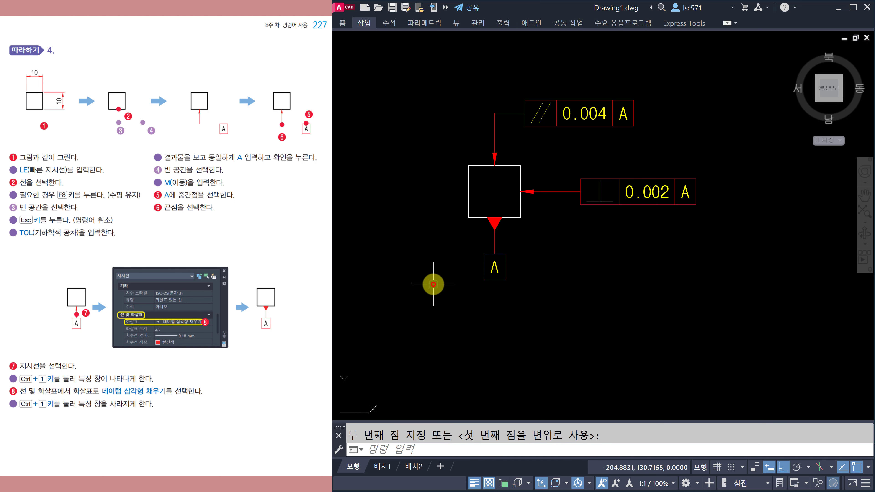
Step: Examine the arrowhead setting and its available options in the full properties of the datum A leader
scroll(567, 304, down, 2)
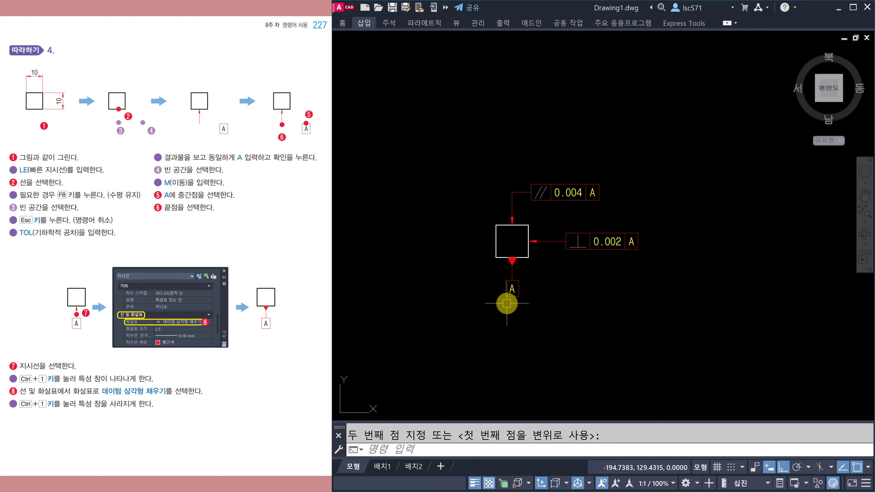
scroll(508, 303, down, 2)
scroll(509, 302, up, 4)
middle_drag(565, 263, 539, 292)
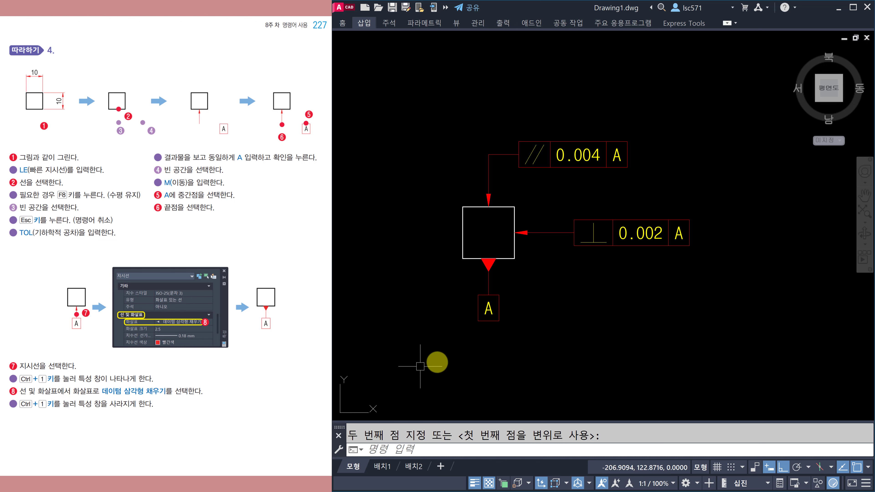
click(488, 269)
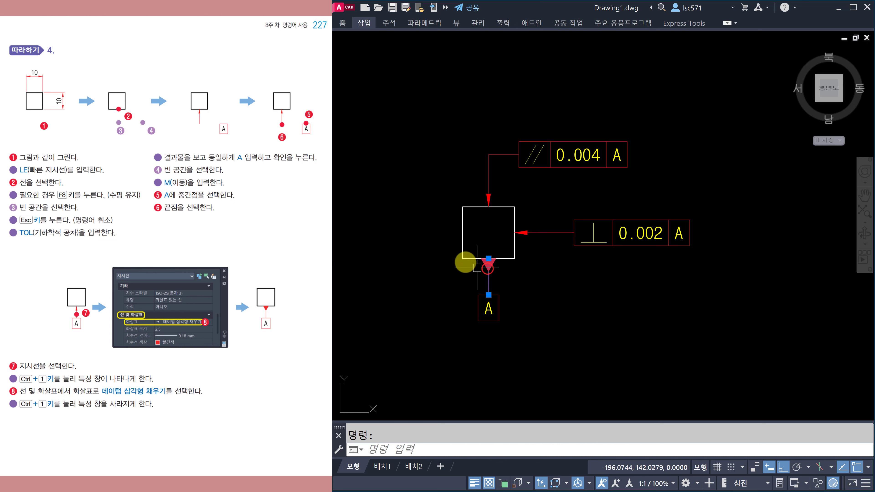
key(ctrl+1)
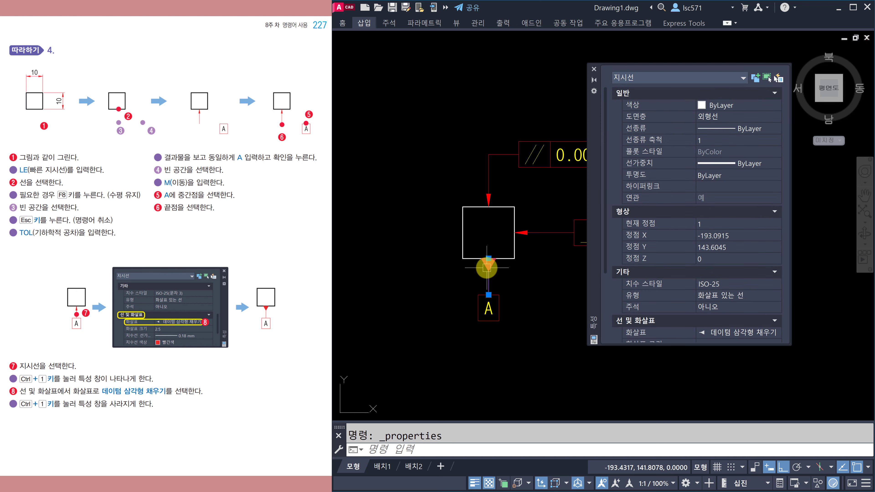
scroll(691, 309, down, 2)
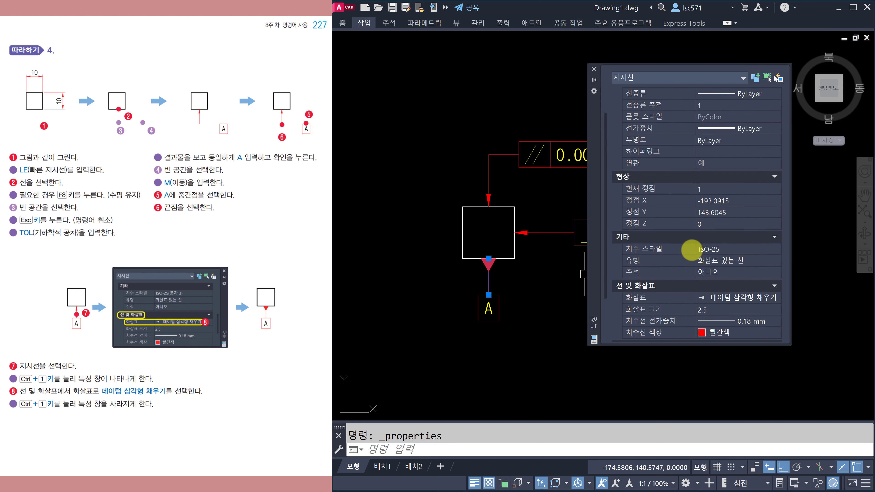
click(735, 296)
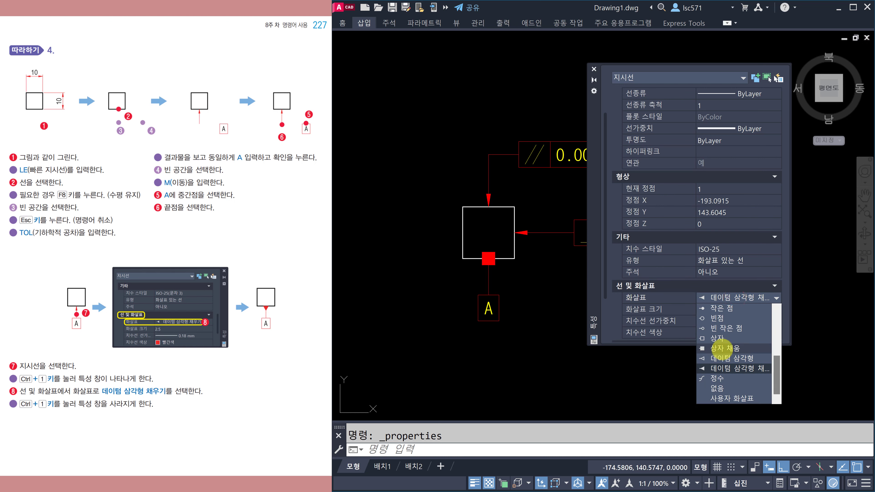
click(723, 345)
click(594, 69)
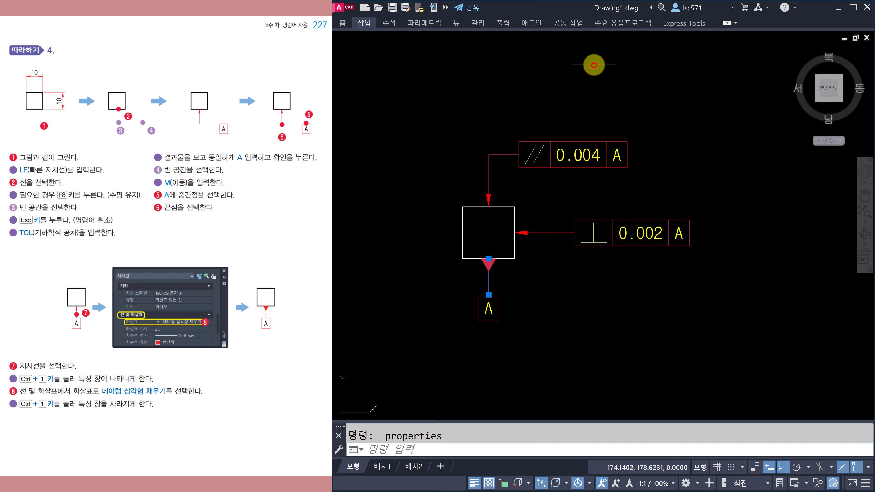
key(Escape)
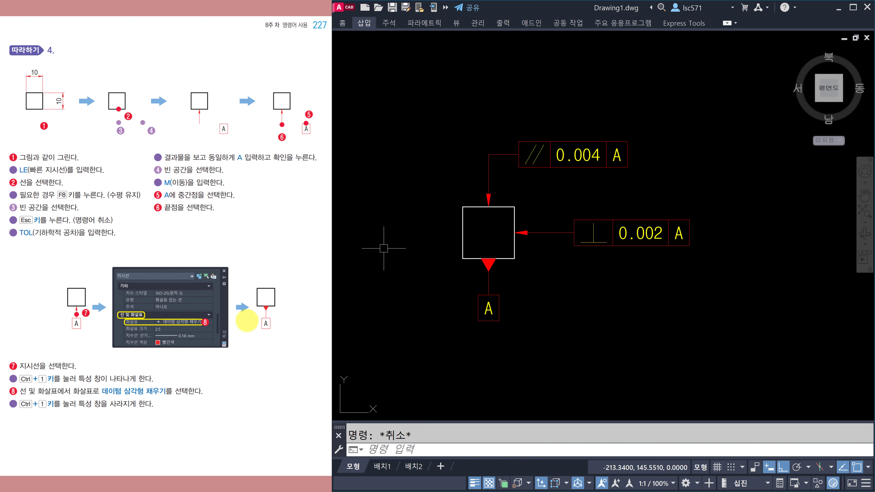
scroll(255, 313, down, 1)
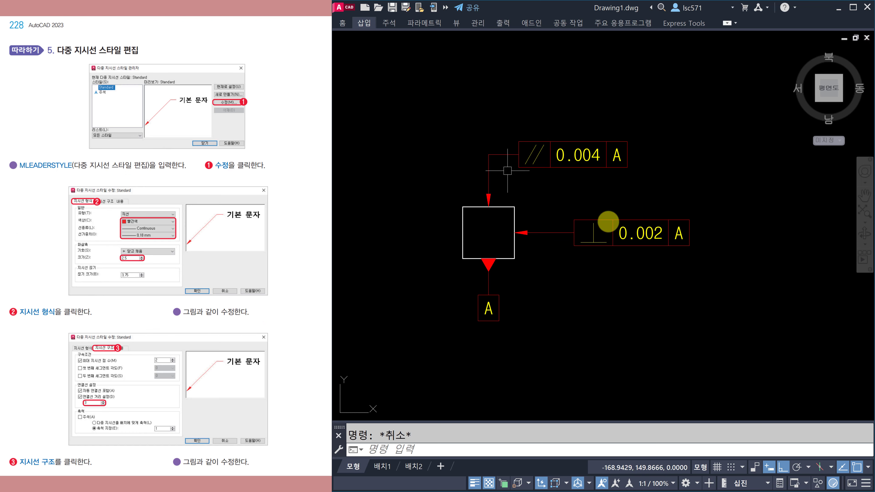
mouse_move(580, 289)
middle_down()
mouse_move(552, 229)
mouse_move(563, 211)
middle_up()
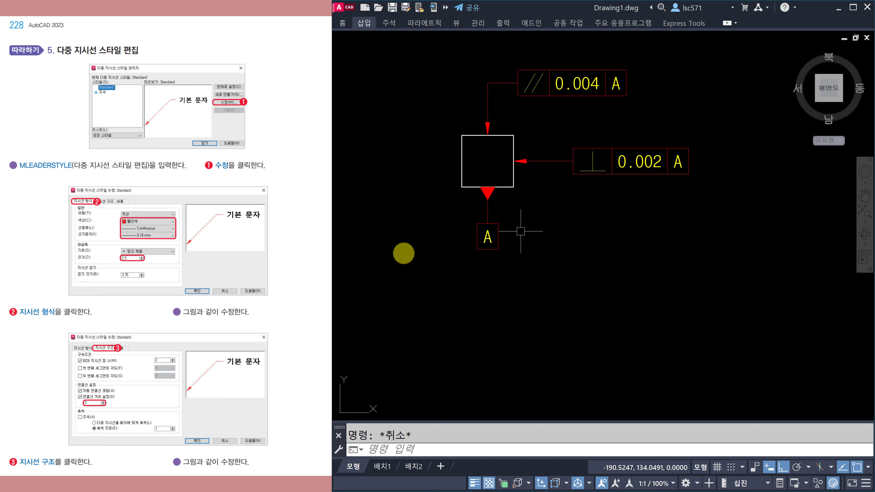
scroll(145, 262, up, 4)
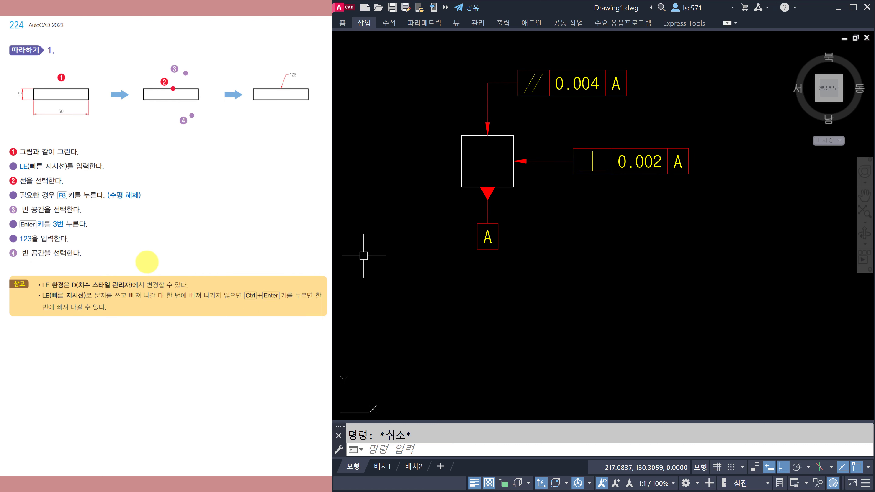
Step: Review the textbook's leader pages from the 8-2 overview through exercise 5 on editing the multileader style
scroll(148, 261, up, 2)
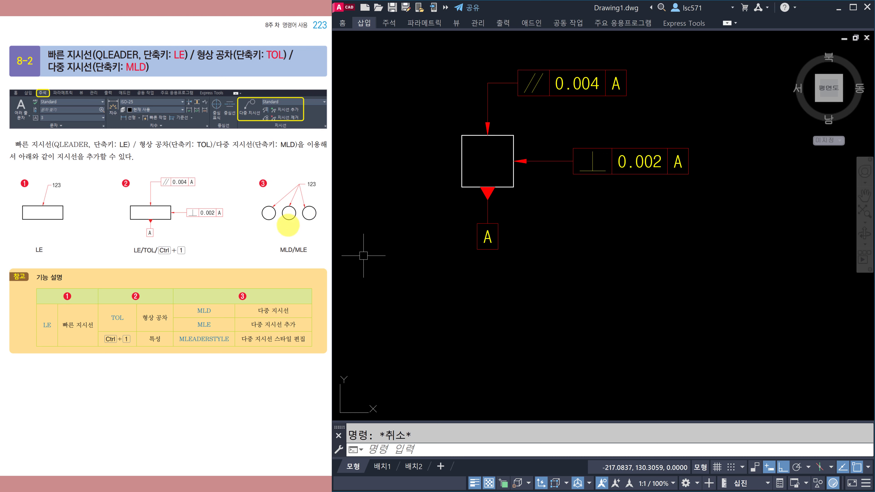
scroll(288, 228, down, 1)
scroll(287, 233, down, 1)
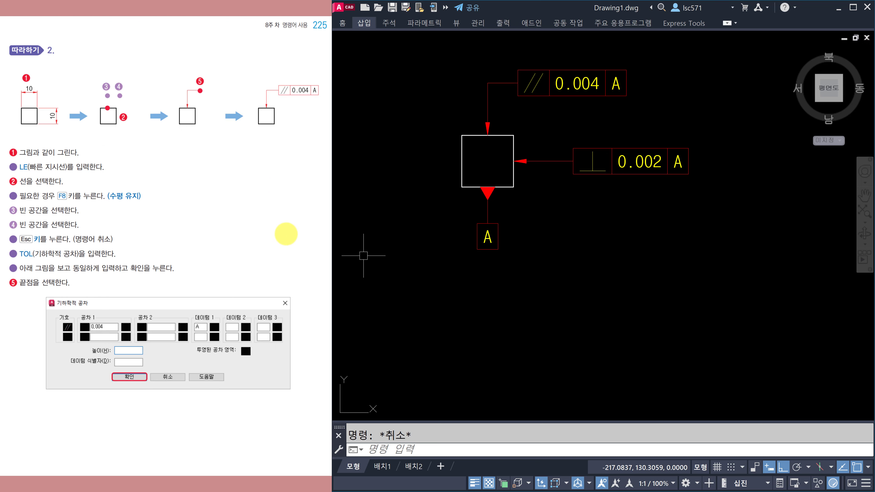
scroll(286, 234, down, 2)
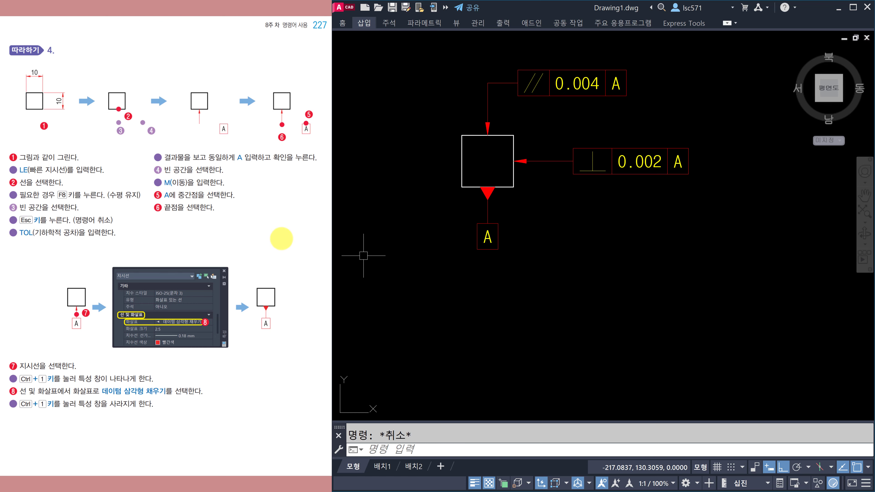
scroll(281, 239, down, 1)
click(543, 296)
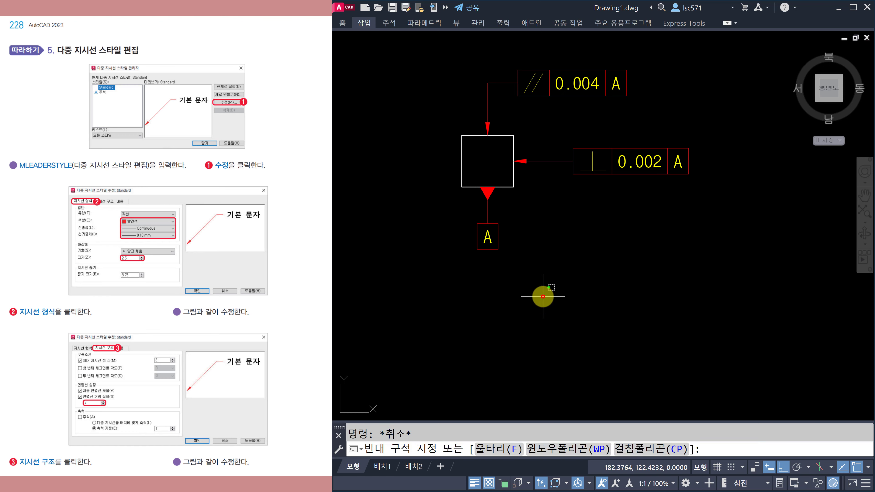
scroll(543, 296, down, 8)
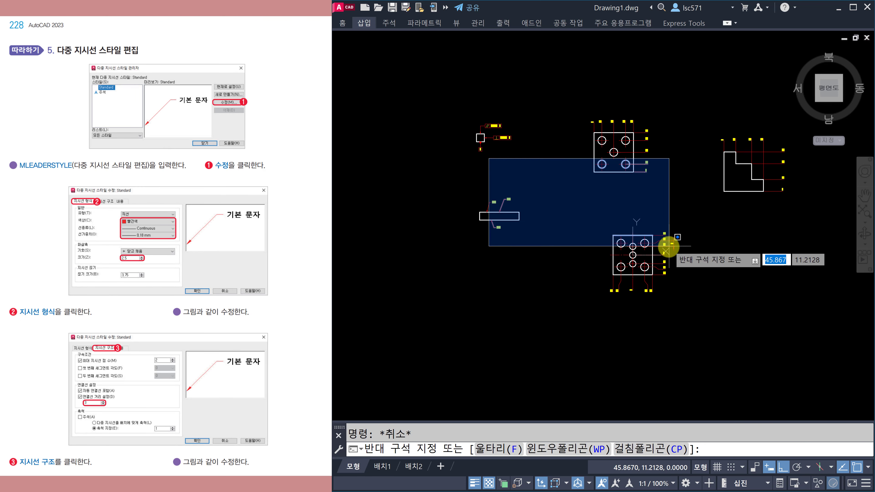
scroll(622, 259, down, 4)
key(Escape)
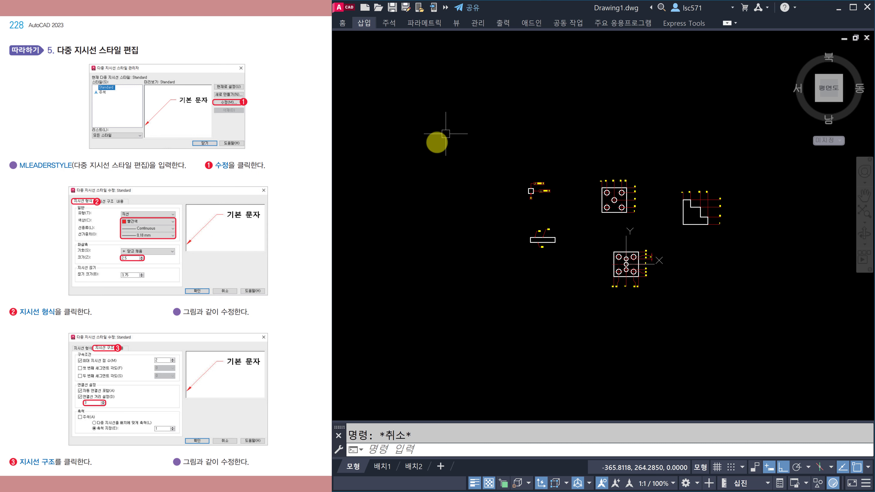
scroll(621, 254, up, 3)
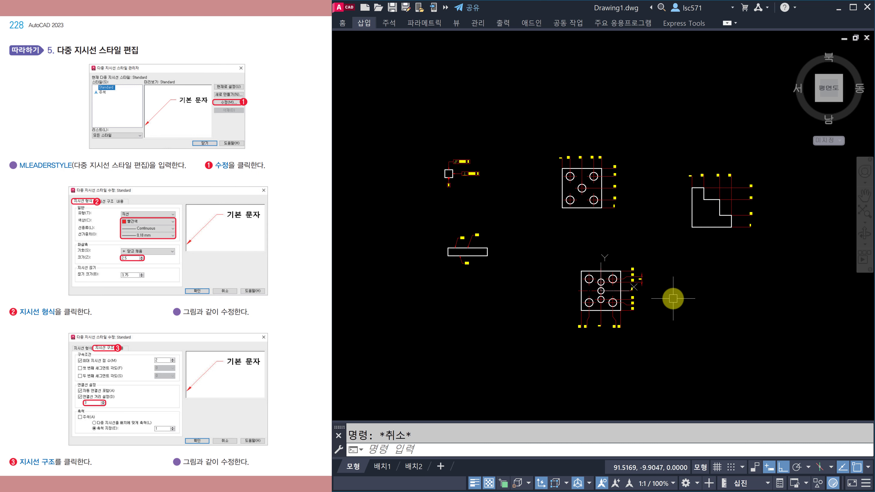
text(e)
key(Return)
click(807, 380)
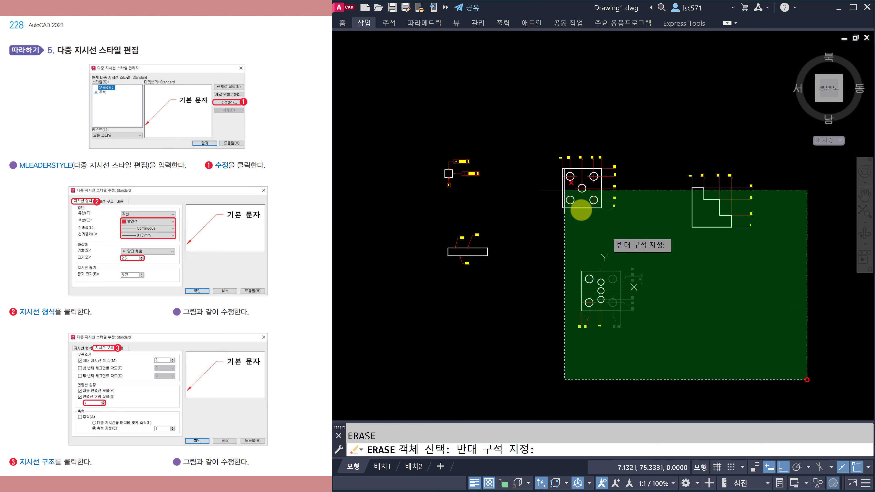
click(418, 102)
key(Escape)
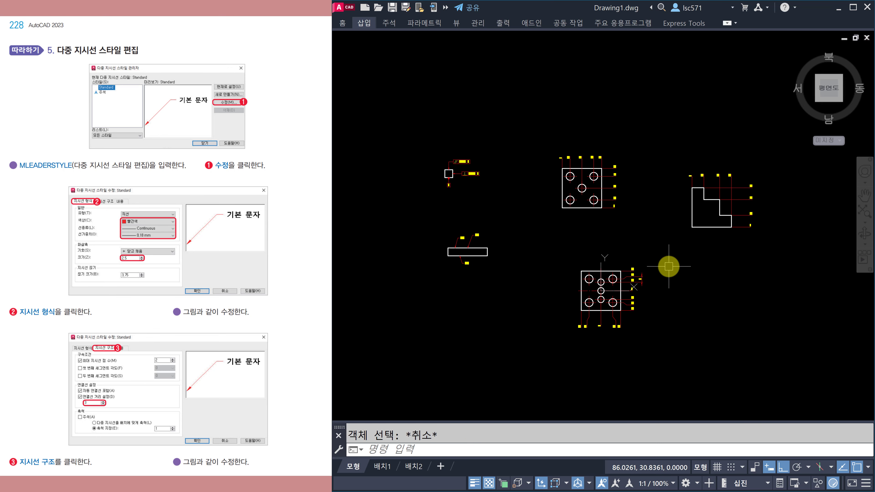
Step: Erase every object in the drawing using the all selection option
key(Return)
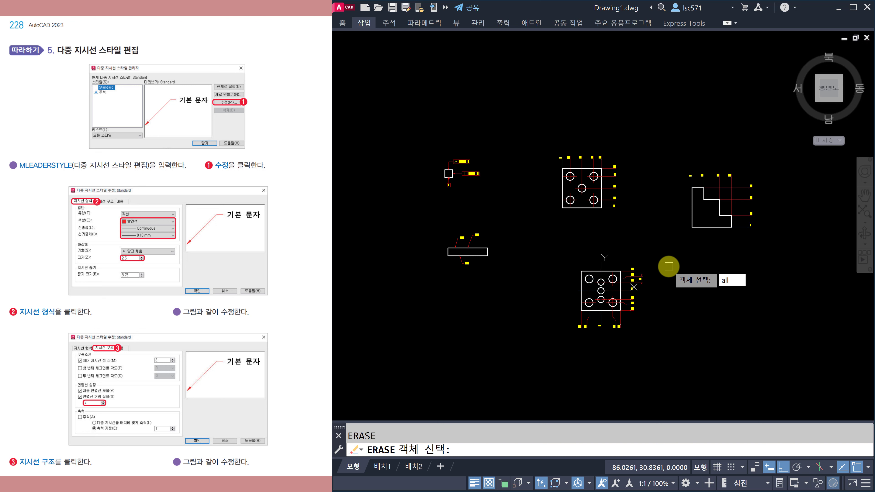
key(Return)
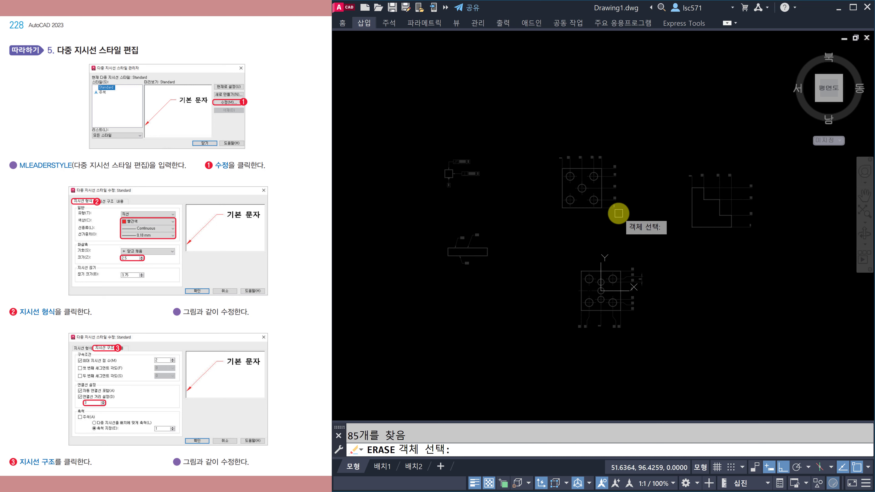
scroll(619, 215, down, 6)
key(Return)
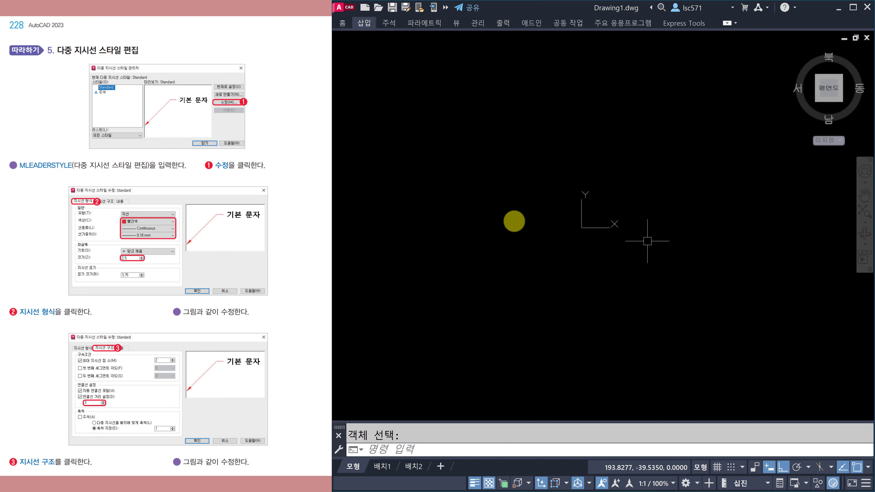
Step: Modify the Standard multileader style with MLEADERSTYLE, setting the leader colour to red (빨간색) and the arrowhead size to 2.5
middle_drag(580, 171, 496, 222)
scroll(469, 235, up, 2)
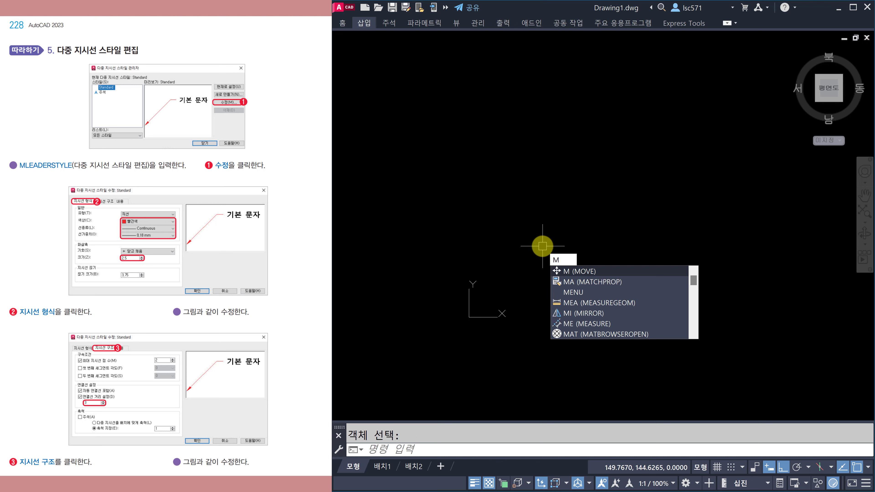
text(a)
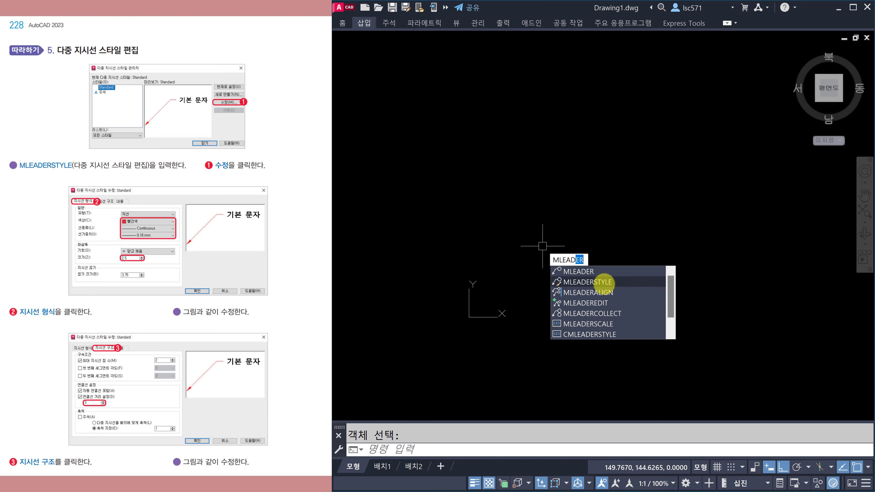
click(589, 282)
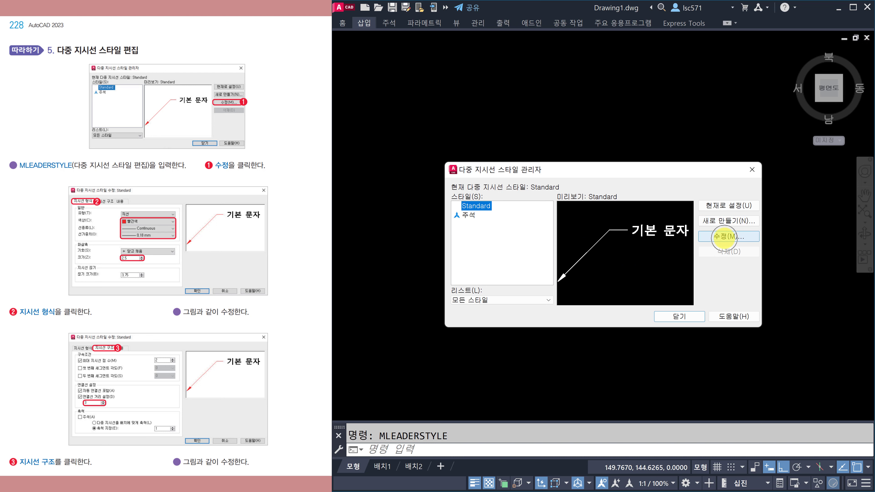
click(724, 236)
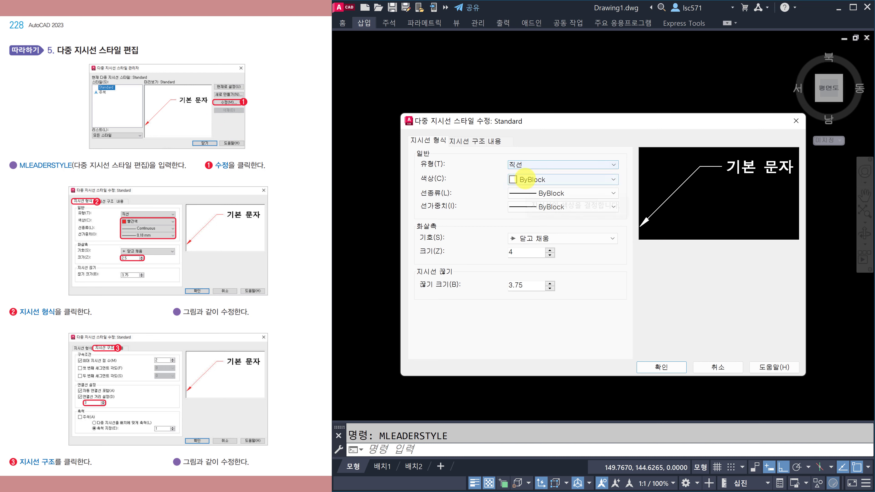
click(527, 178)
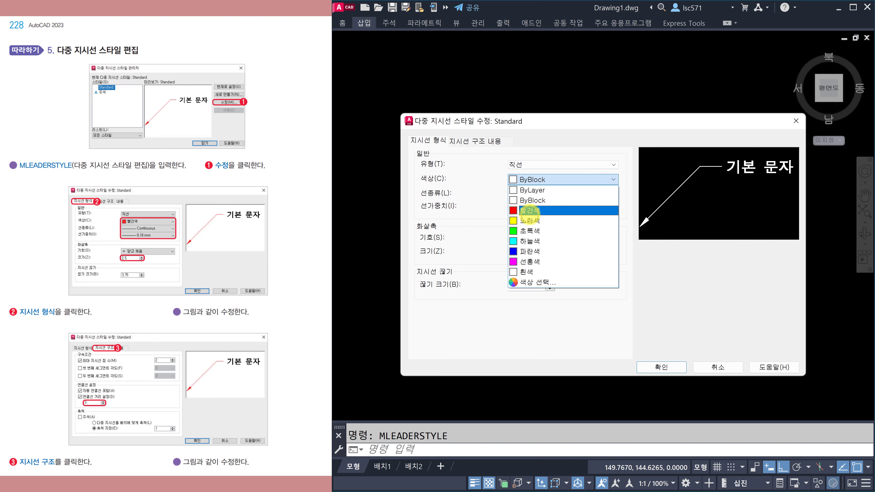
click(529, 211)
double_click(528, 254)
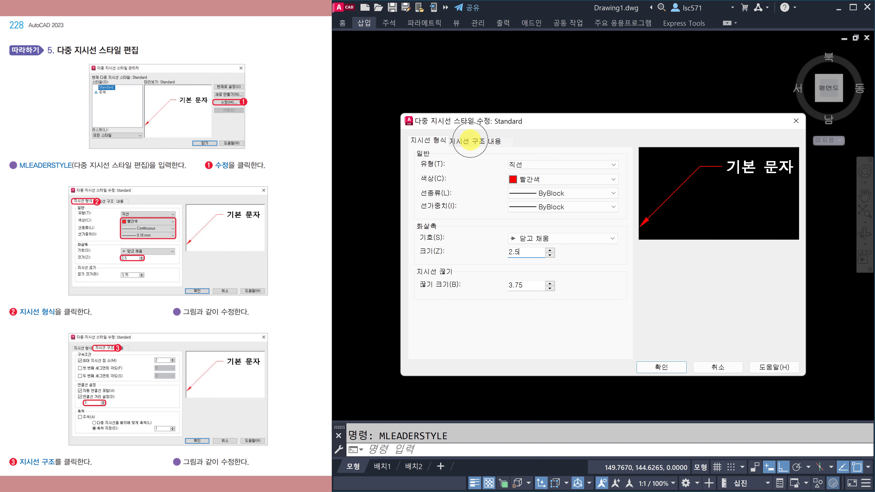
Step: Set the Standard multileader style's landing distance (연결선 거리) to 3
click(470, 140)
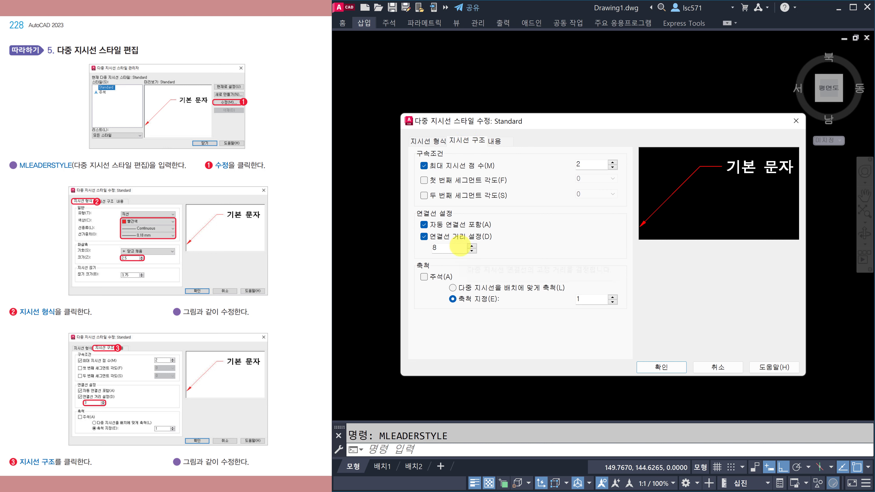
double_click(451, 247)
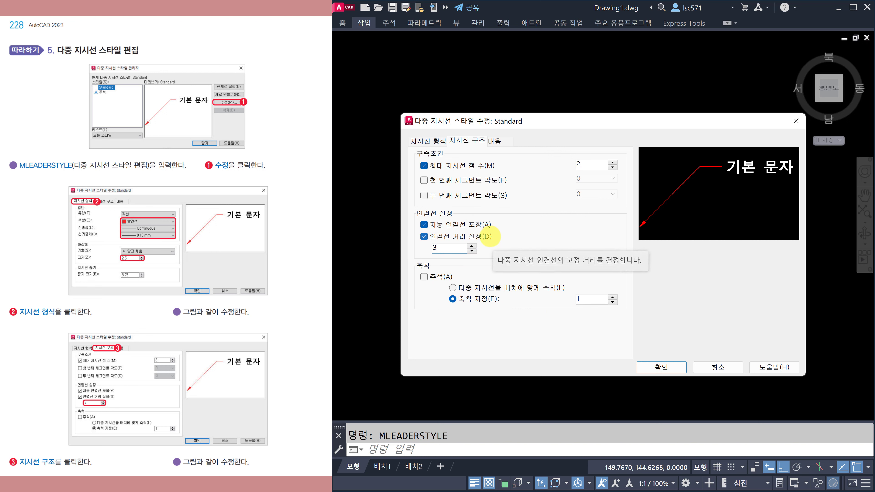
scroll(123, 334, down, 3)
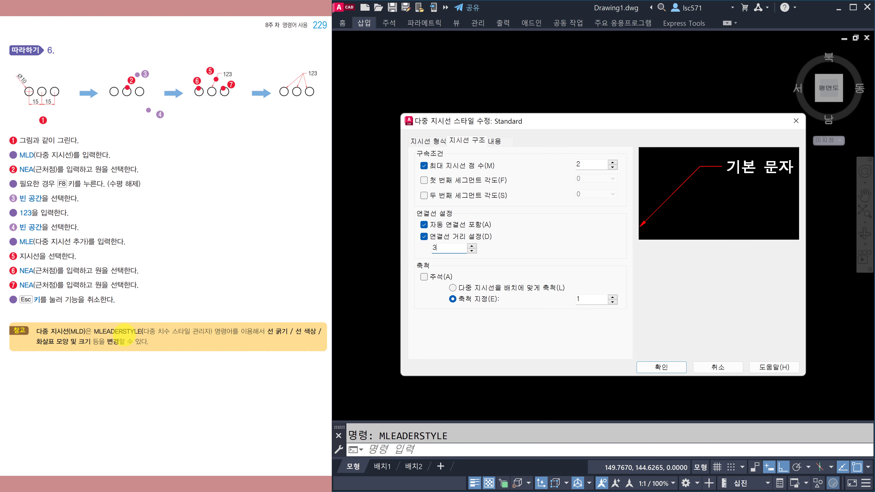
scroll(124, 336, up, 3)
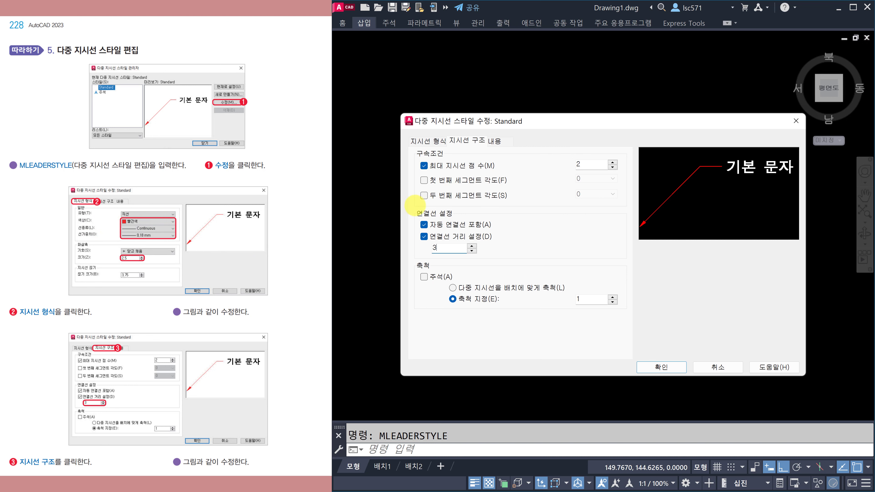
Step: Set the Standard multileader style's linetype to Continuous and lineweight to 0.18 mm, and close the style manager
click(436, 140)
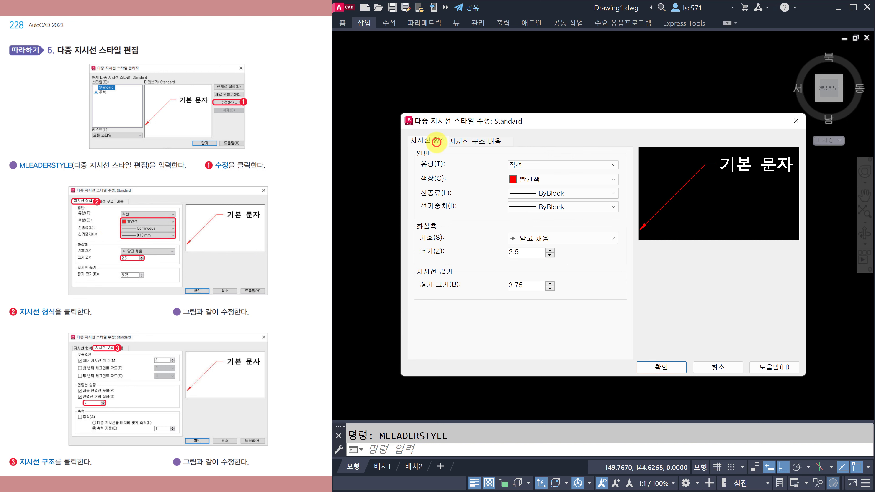
click(563, 193)
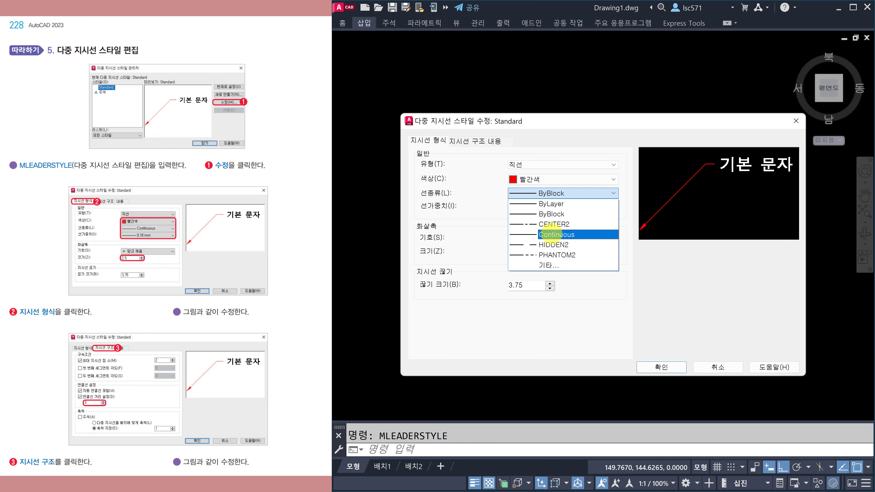
click(555, 234)
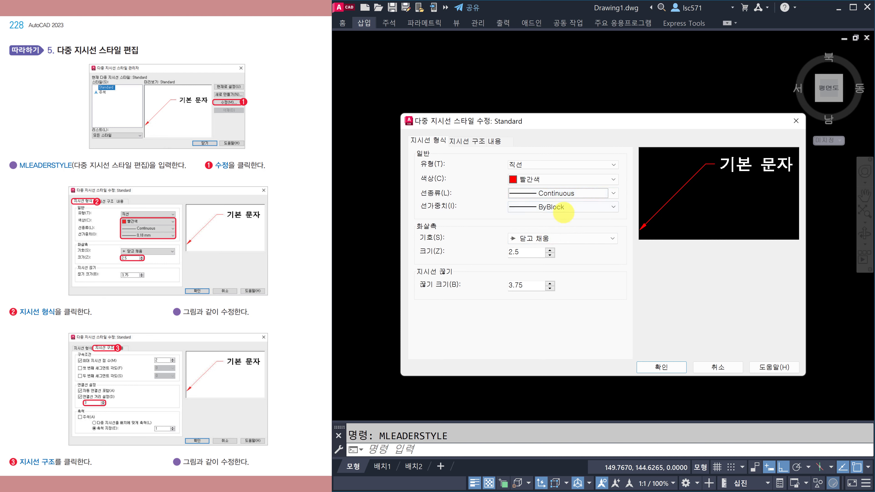
click(552, 206)
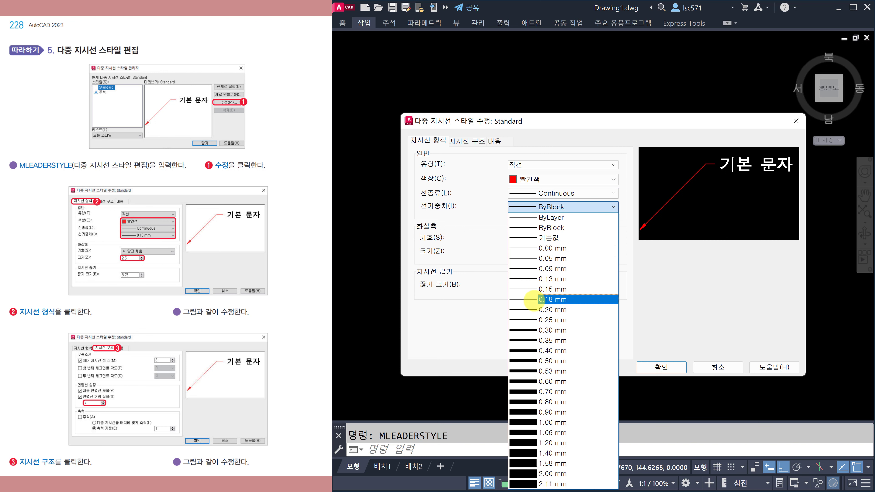
click(543, 300)
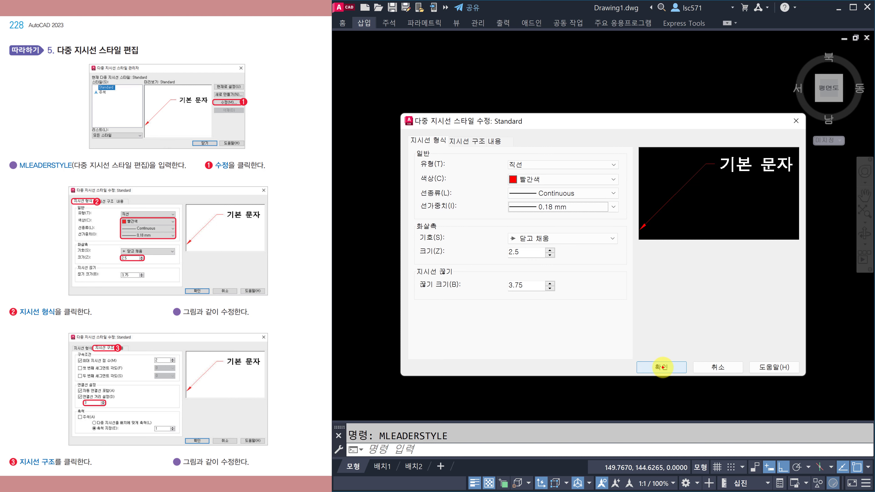
click(662, 367)
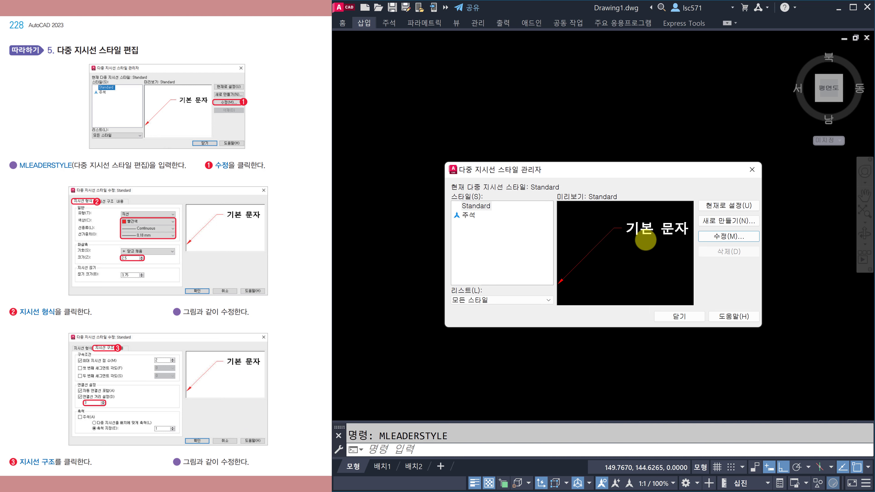
click(678, 316)
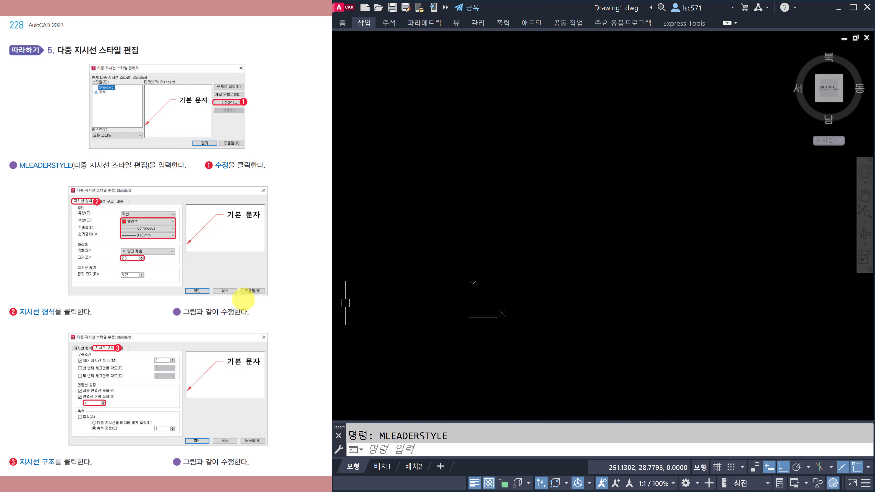
Step: Check the colours, linetypes and lineweights of the drawing's layers in the layer properties
scroll(243, 299, down, 1)
scroll(241, 303, up, 1)
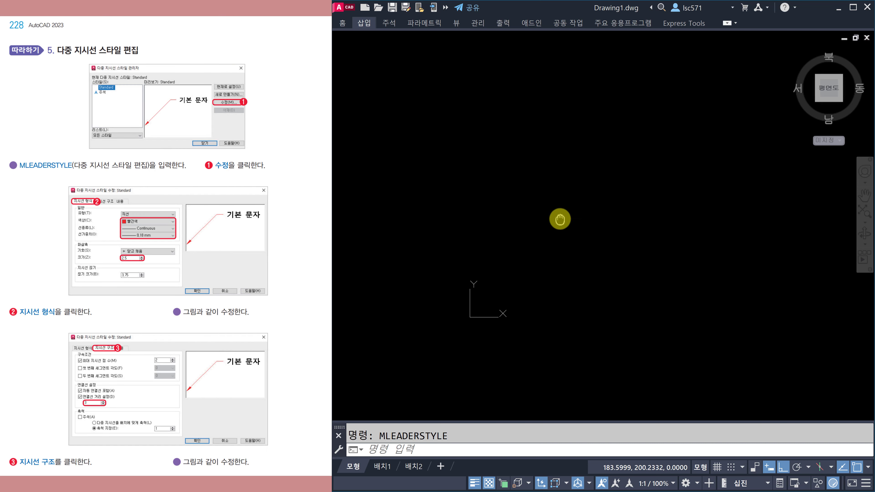
key(Return)
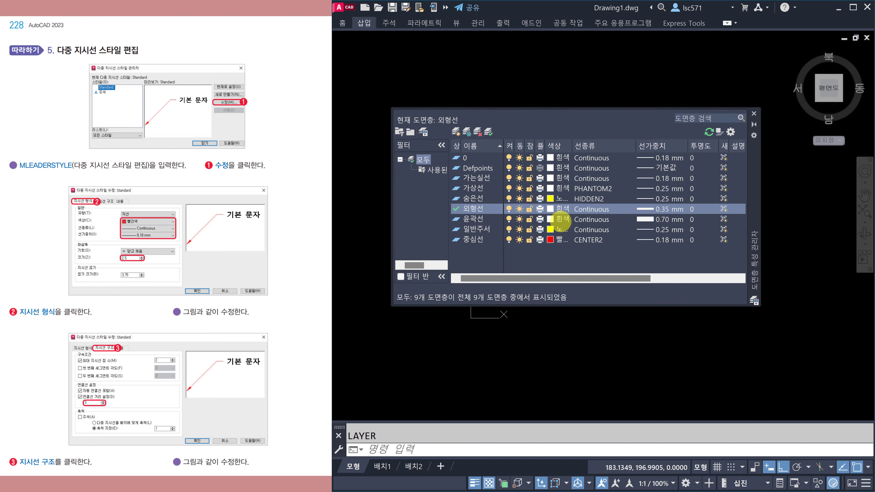
click(754, 114)
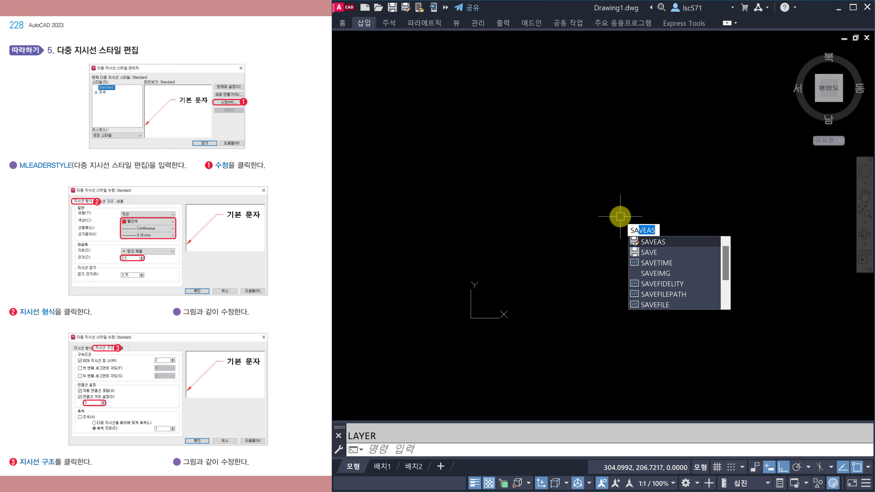
Step: Save the drawing as an AutoCAD template (*.dwt) over the existing 도면 환경 file, keeping metric (미터법) as the measurement unit
key(Return)
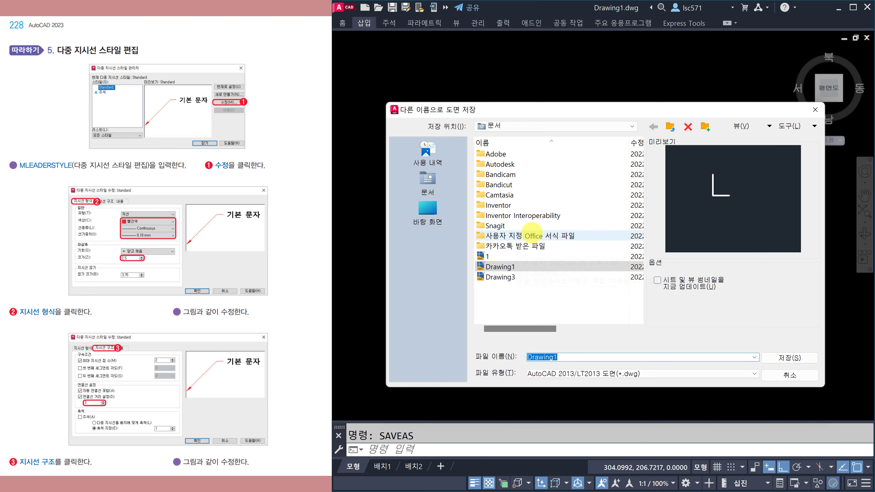
click(599, 374)
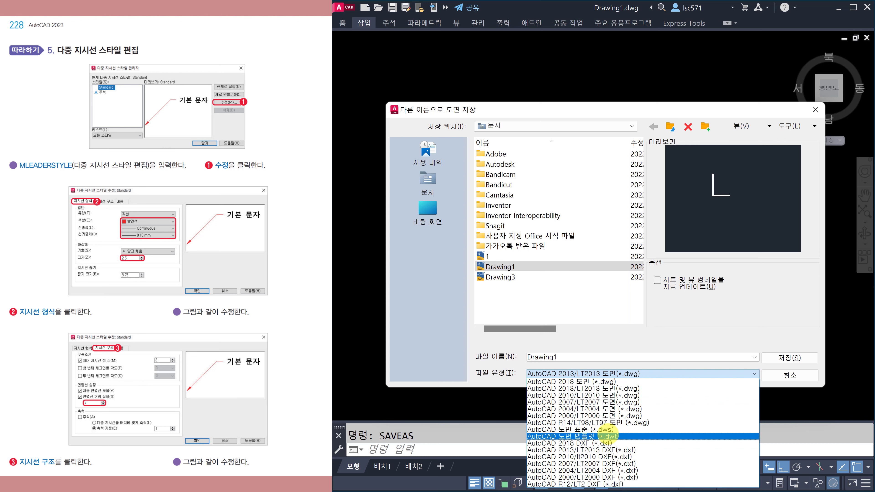
click(610, 436)
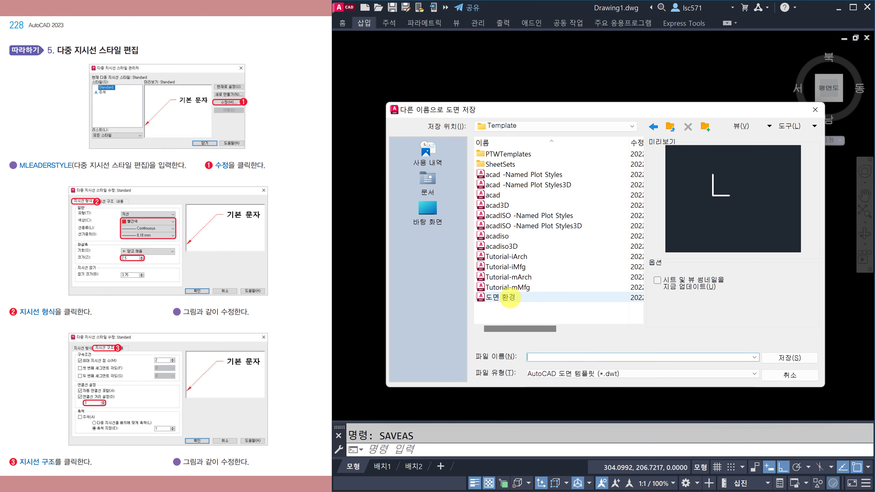
click(509, 297)
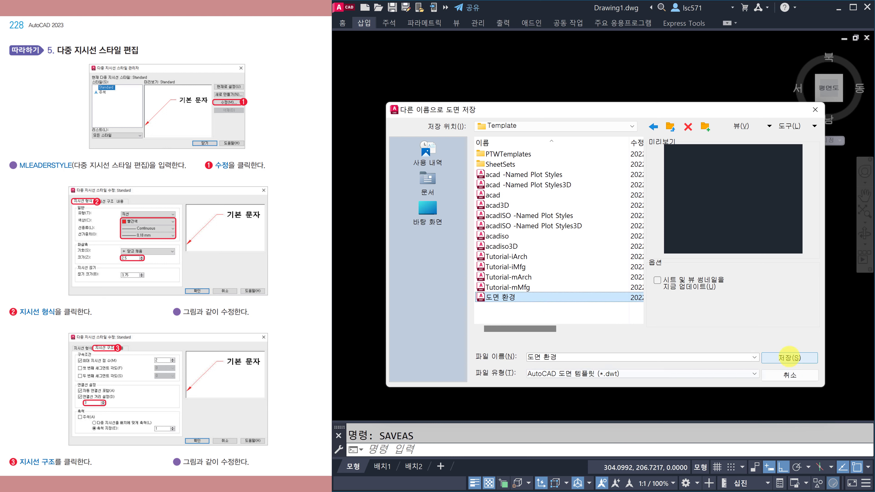
click(789, 357)
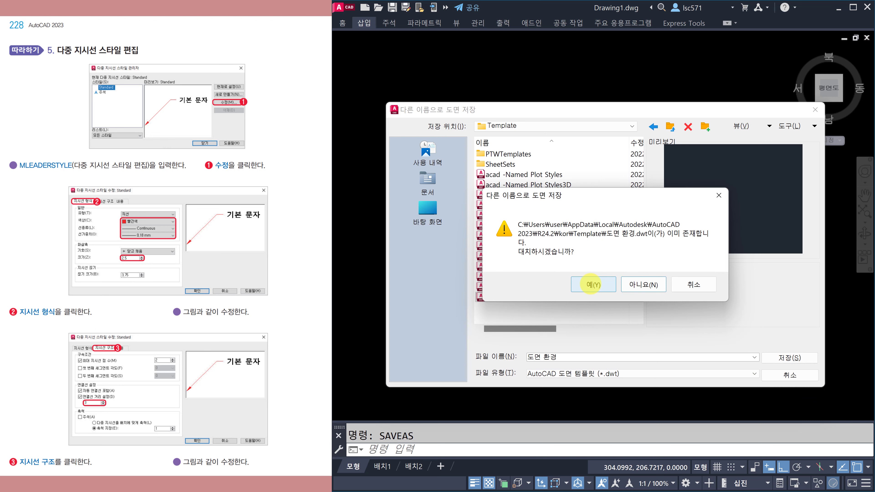
click(591, 285)
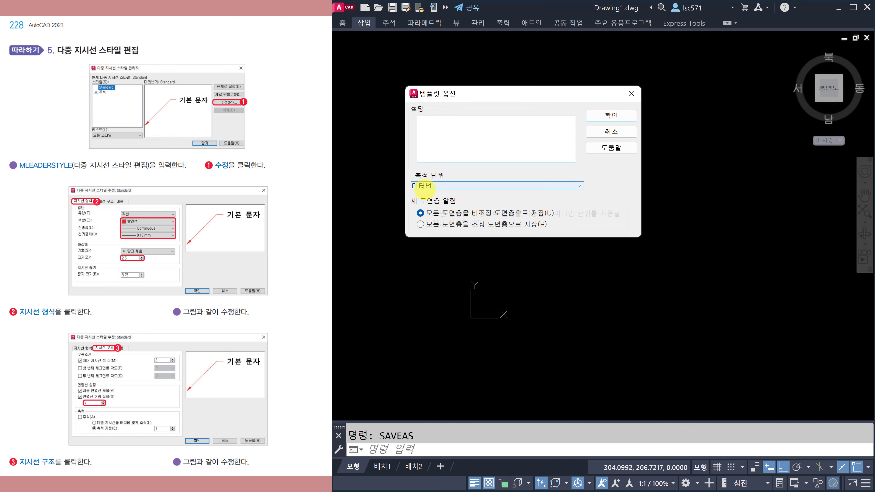
click(612, 115)
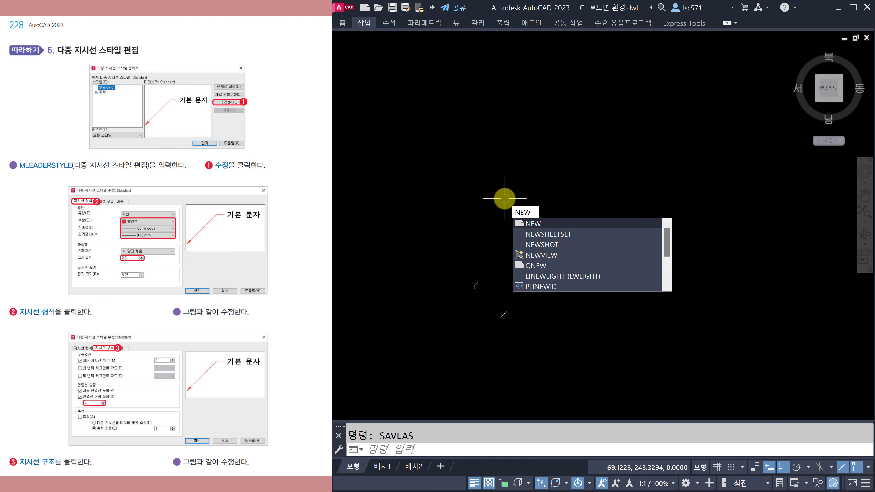
Step: Create a new drawing from the 도면 환경 template
key(Escape)
key(ctrl+n)
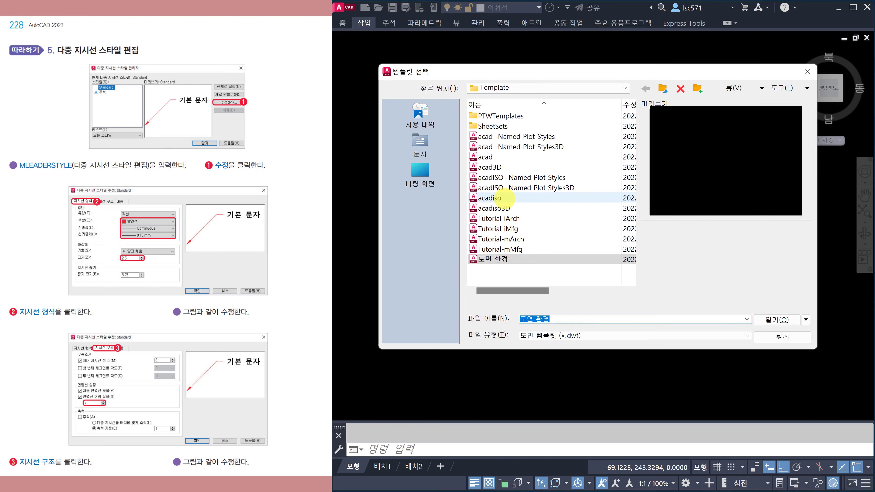
double_click(489, 259)
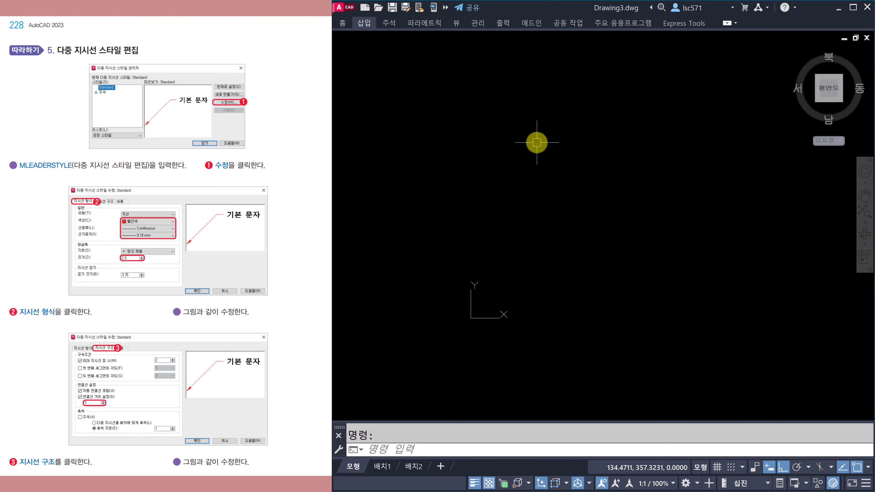
Step: Draw a circle with a diameter of 10 in the empty drawing for textbook exercise 6
scroll(255, 258, down, 1)
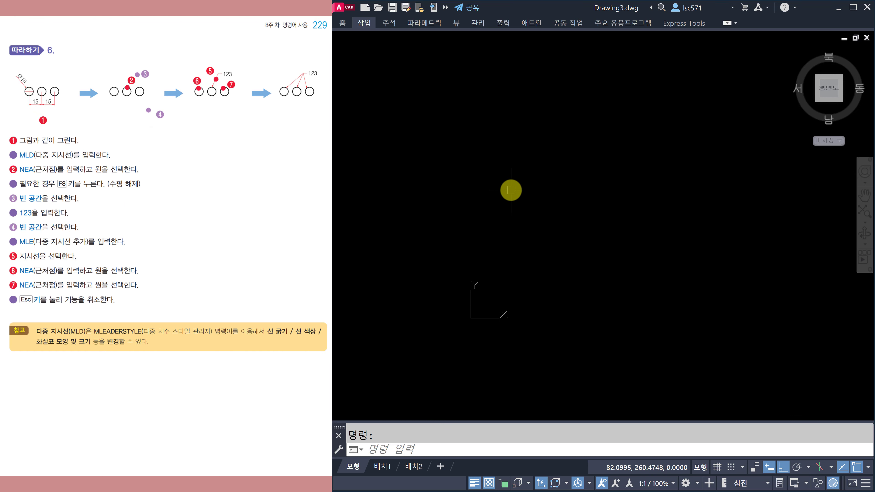
text(c)
key(Return)
middle_drag(492, 192, 432, 271)
click(490, 199)
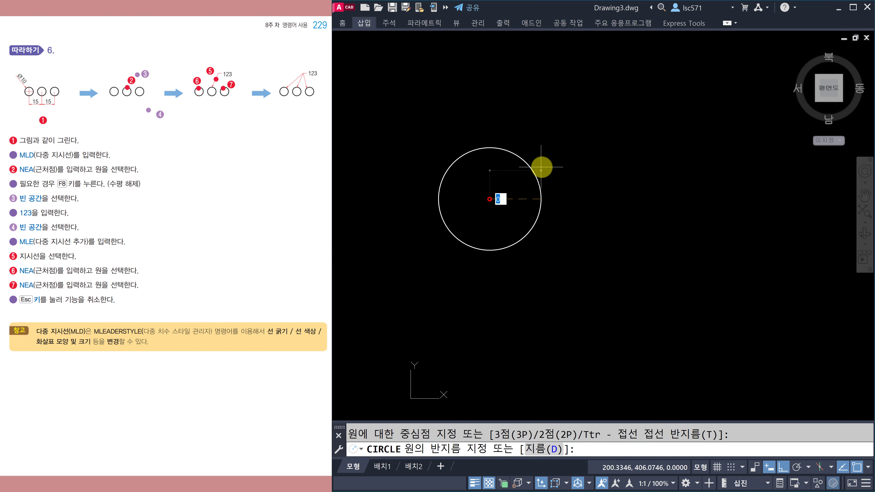
text(d)
key(Return)
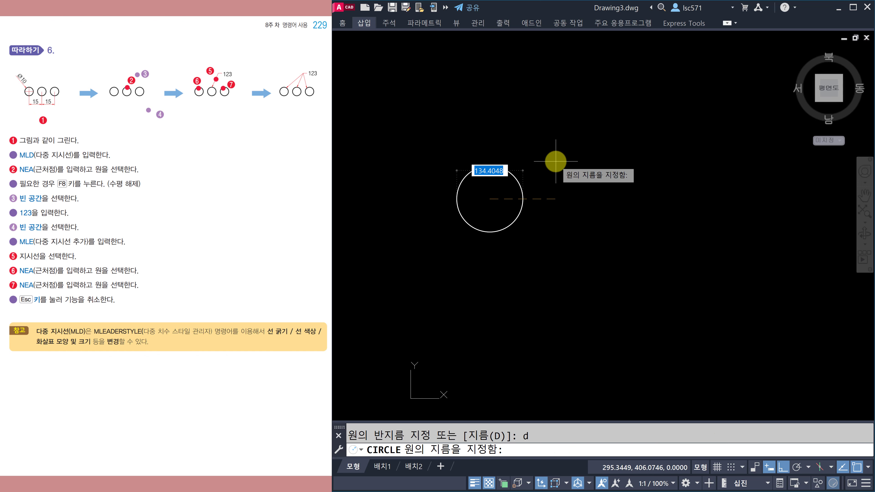
text(10)
key(Return)
key(Escape)
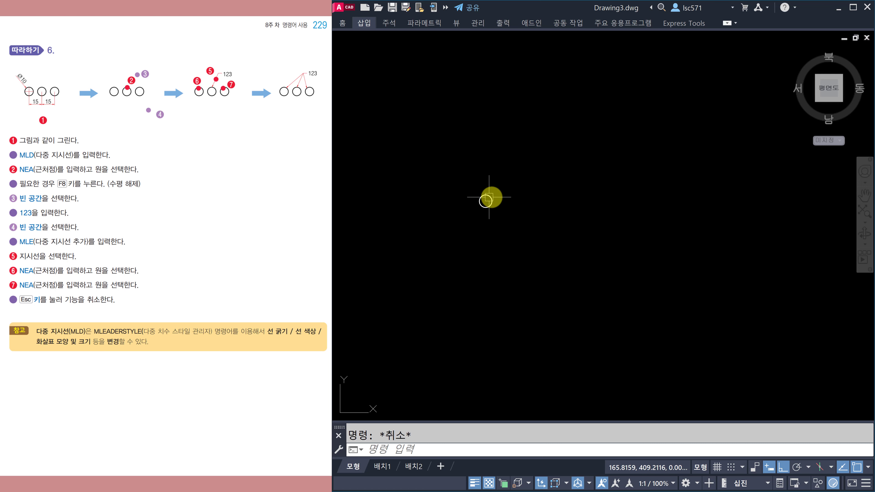
Step: Copy the circle horizontally to the right at distances of 15 and 30, making a row of three circles
scroll(524, 179, up, 3)
scroll(550, 184, up, 4)
text(c)
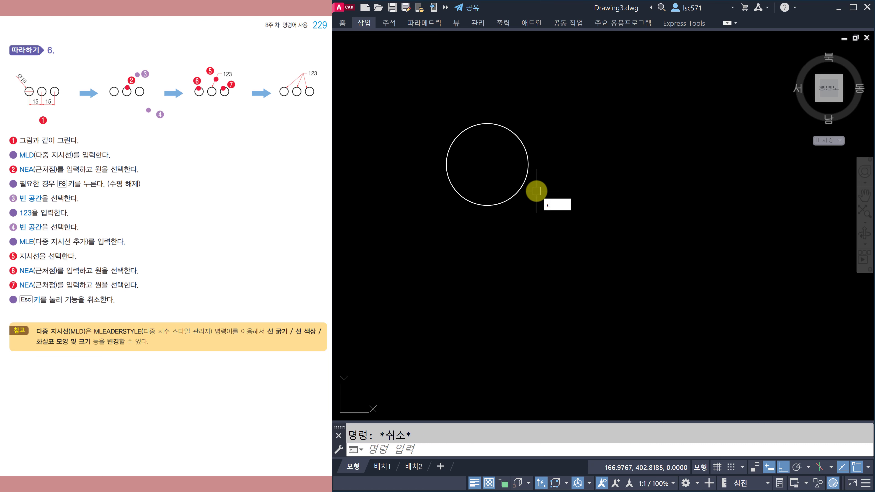
text(o)
key(Return)
click(521, 219)
click(477, 162)
key(Return)
click(458, 247)
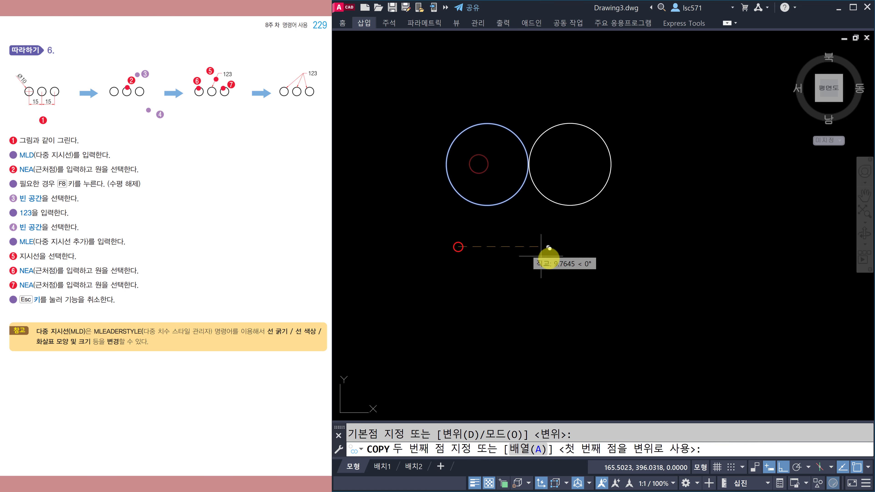
text(15)
key(Return)
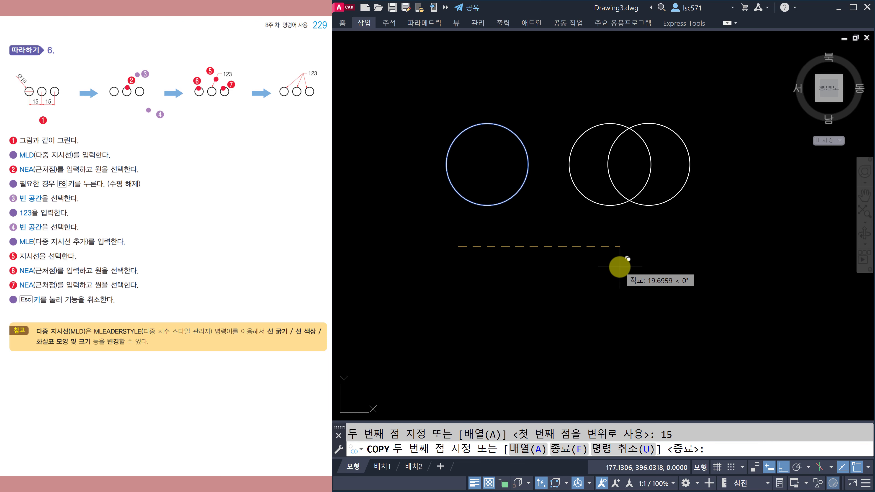
text(30)
key(Return)
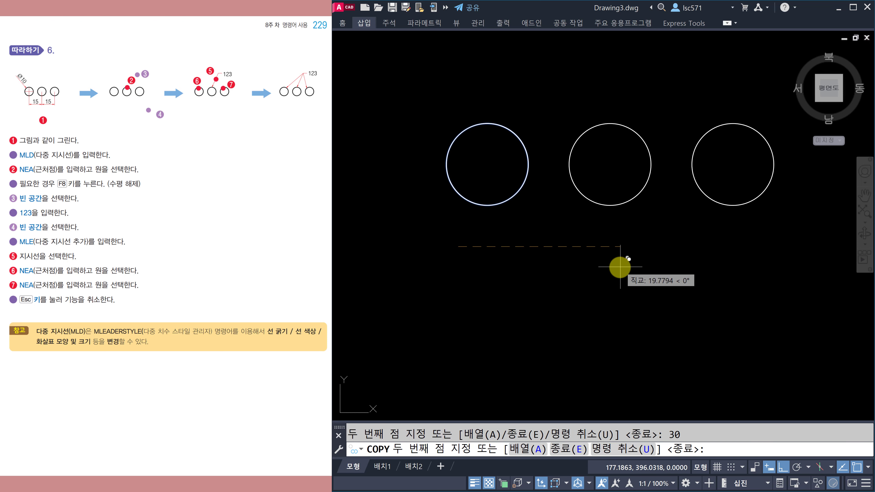
key(Escape)
Step: Add a multileader (MLD) reading 123 from the top of the middle circle, slanting up to the right with ortho switched off
scroll(598, 260, down, 2)
middle_drag(584, 271, 523, 280)
scroll(523, 279, up, 2)
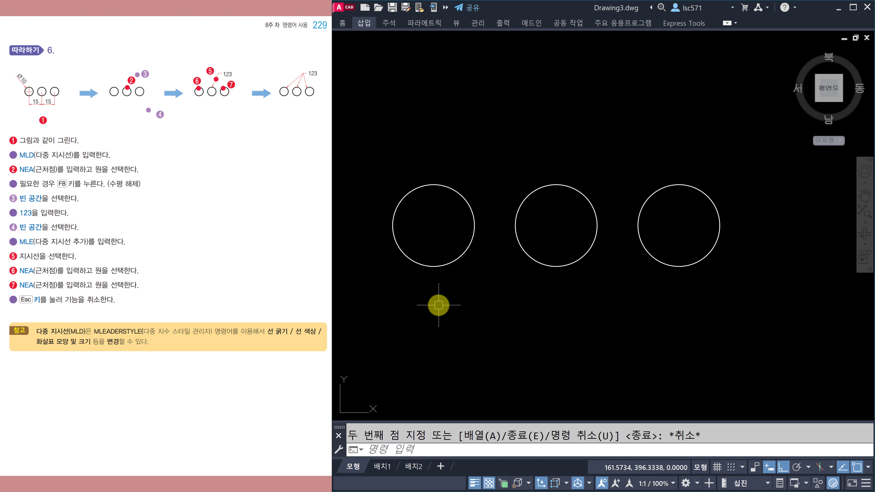
text(l)
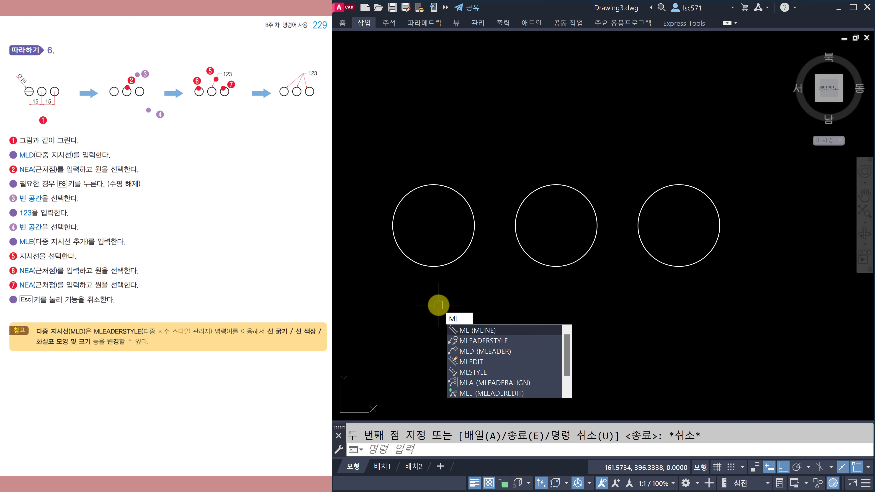
text(D)
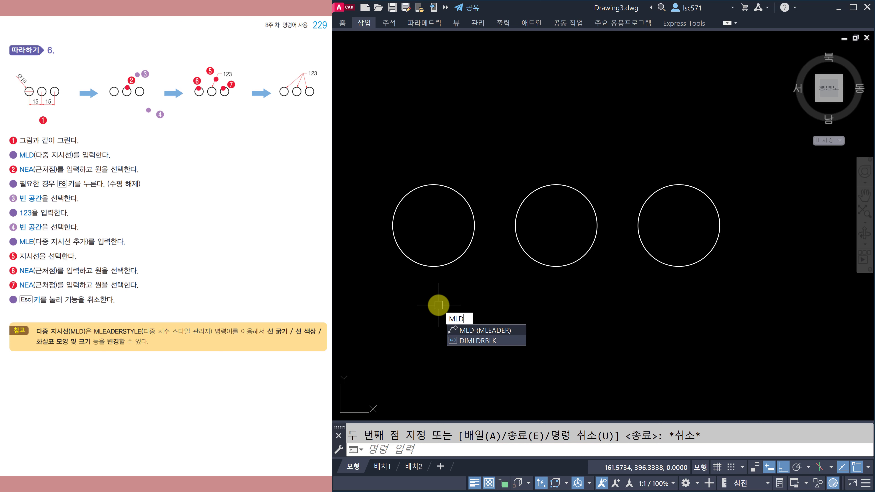
key(Return)
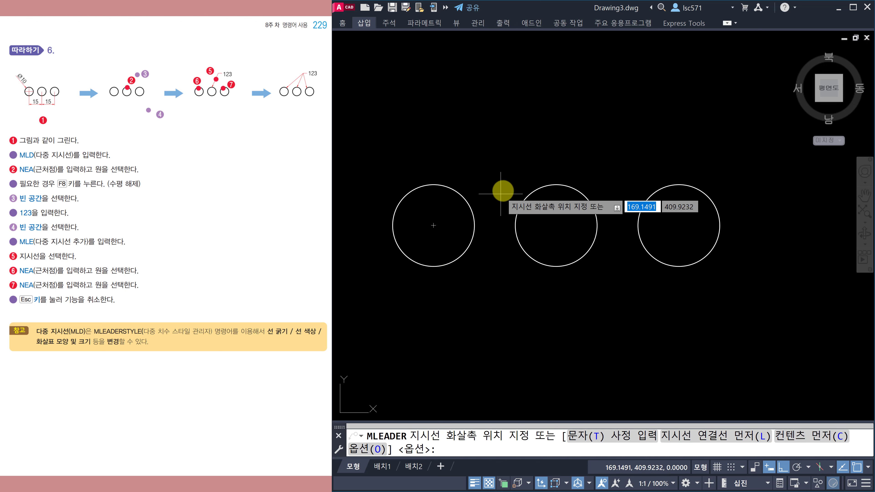
click(559, 185)
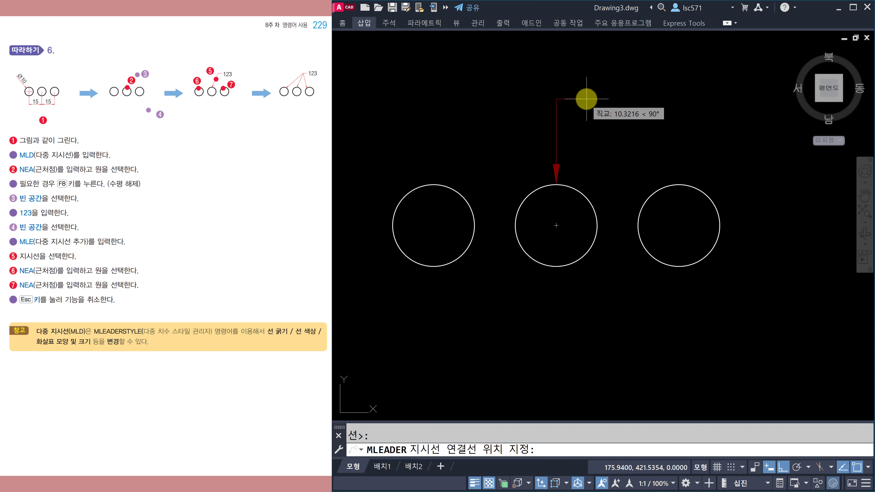
key(F8)
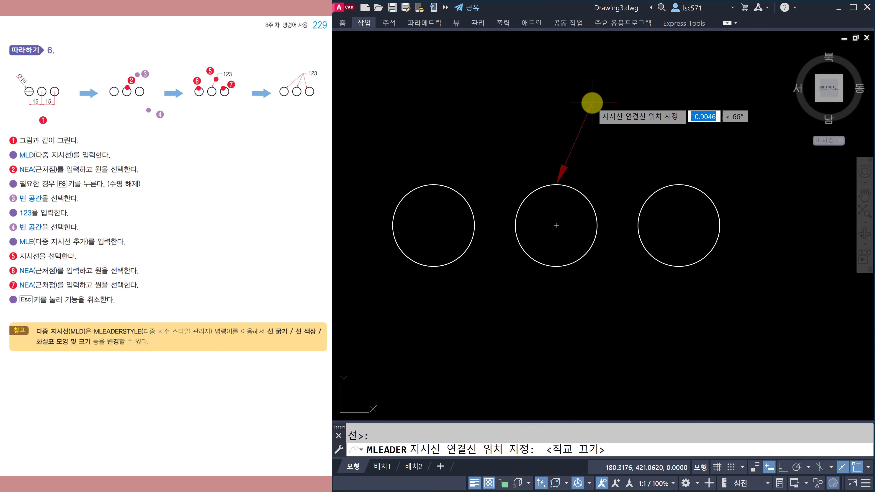
click(594, 101)
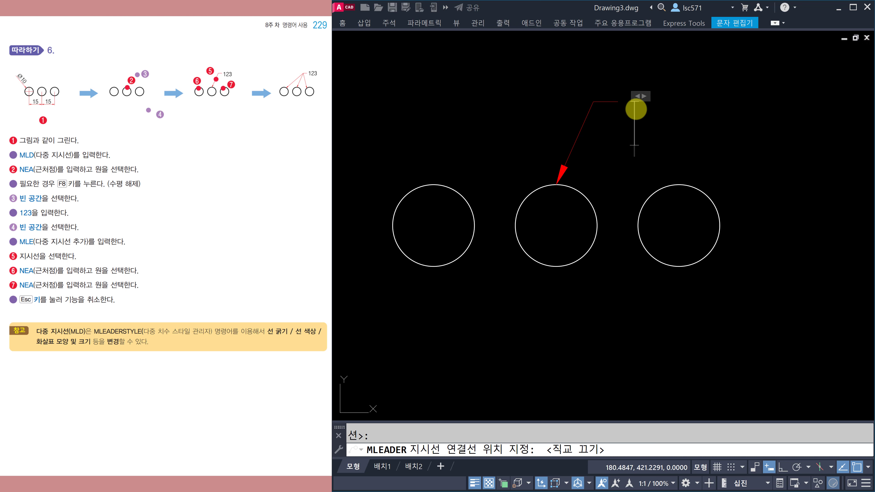
text(123)
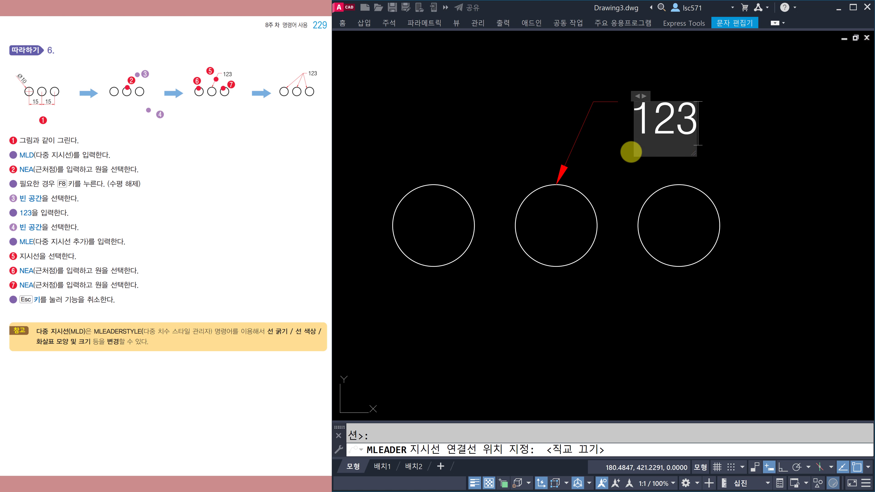
click(728, 136)
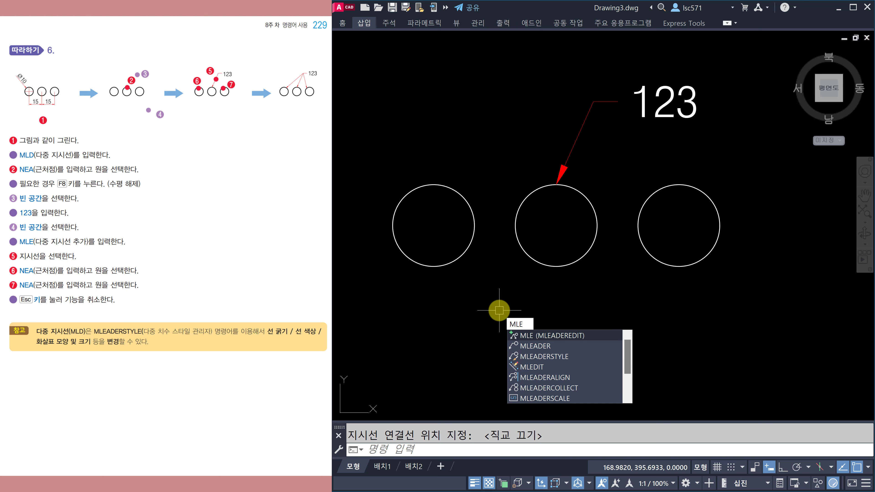
Step: Add two more leaders to the 123 multileader with MLE, placing their arrowheads at nearest points (NEA) on the first and third circles
key(Return)
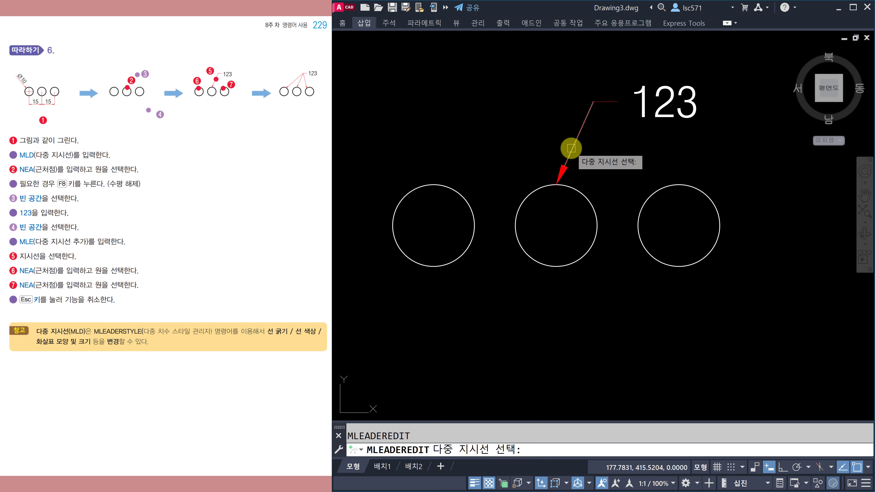
click(572, 148)
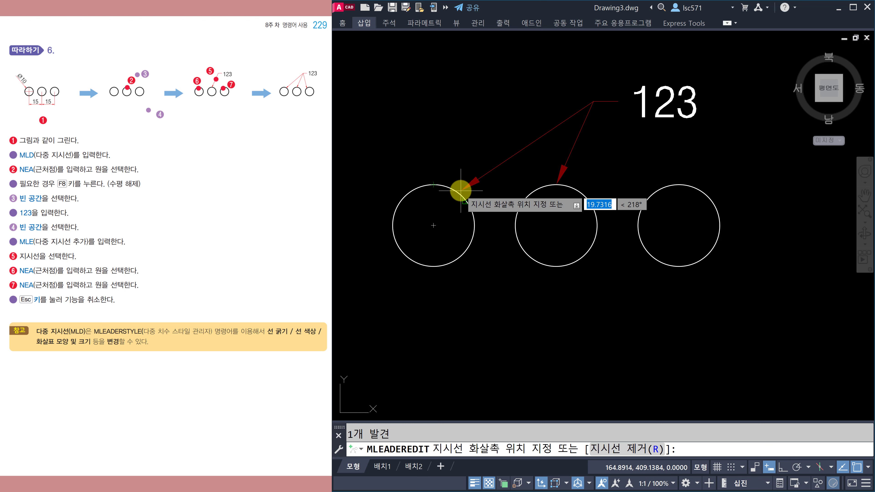
text(nea)
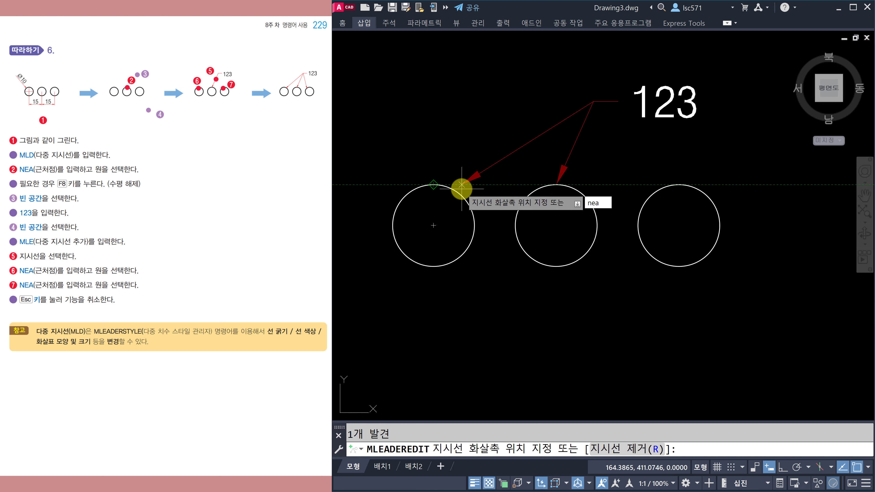
key(Return)
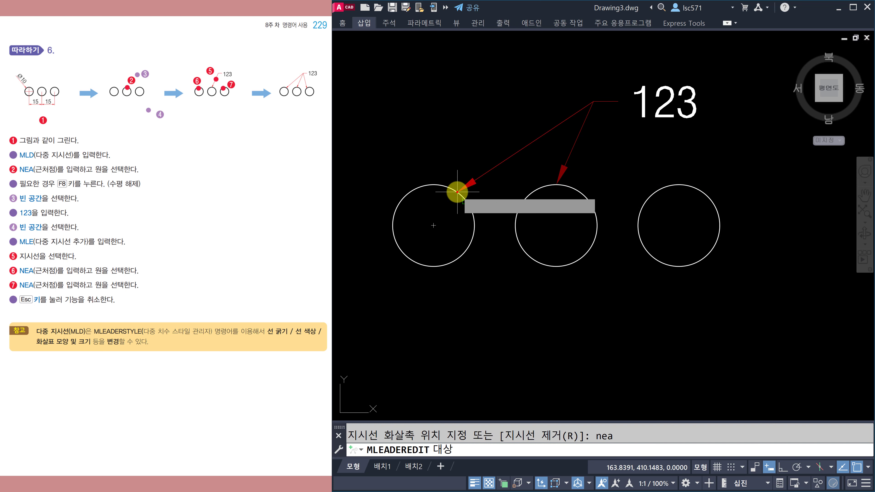
click(457, 191)
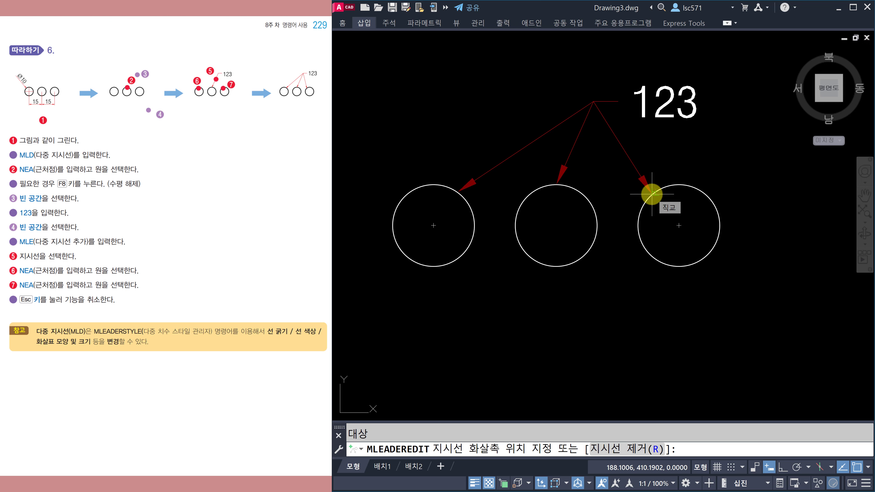
text(nea)
key(Return)
click(651, 193)
key(Escape)
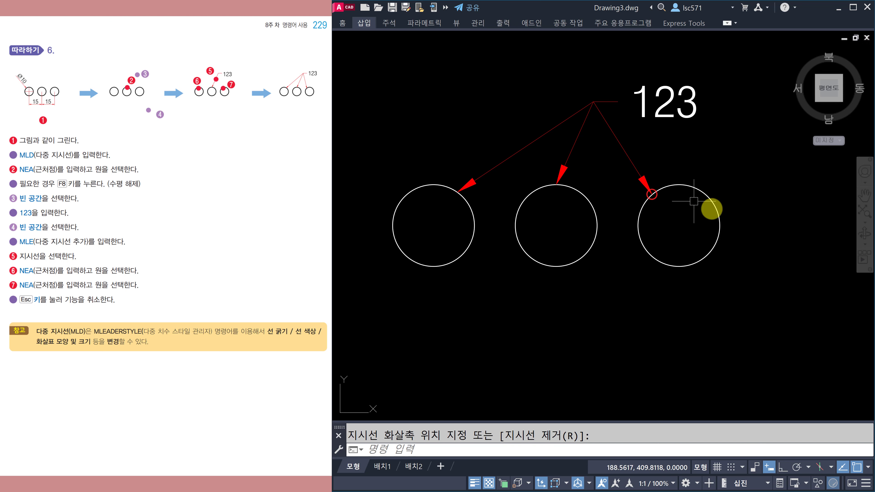
Step: Page through the textbook past the leader practice exercises to section 8-3 on dimension symbols and tolerances
scroll(671, 253, down, 1)
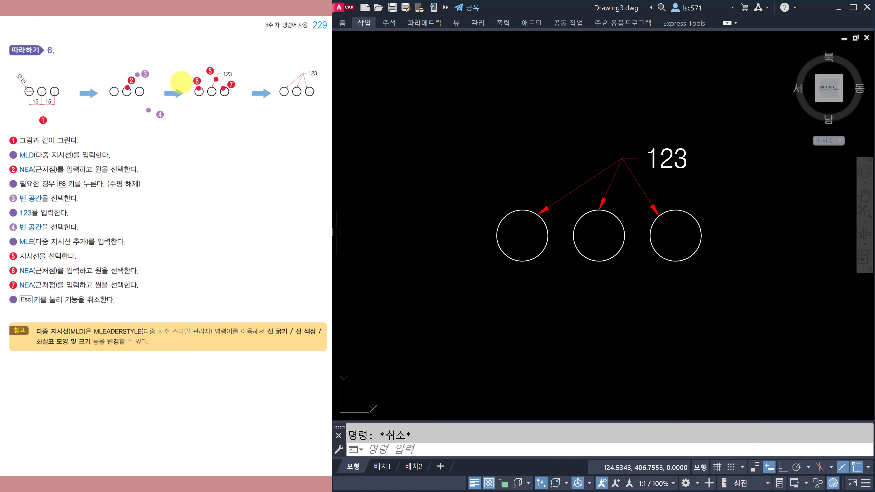
scroll(212, 163, down, 1)
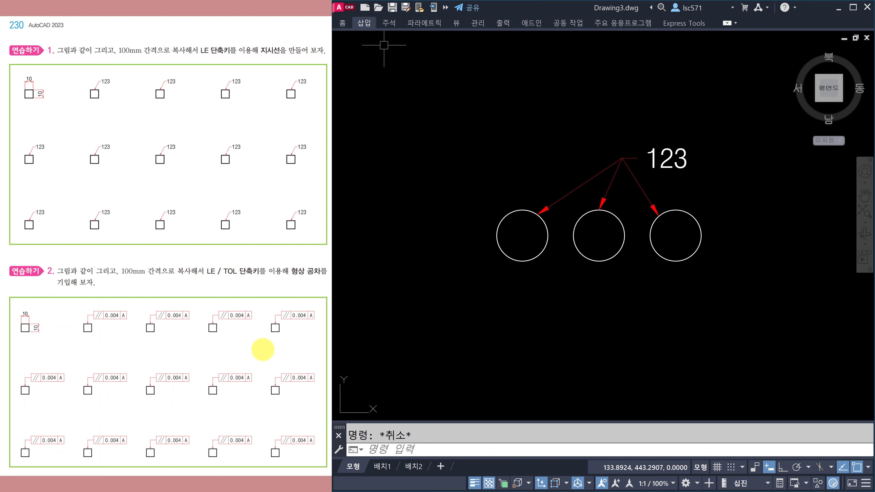
scroll(262, 352, down, 2)
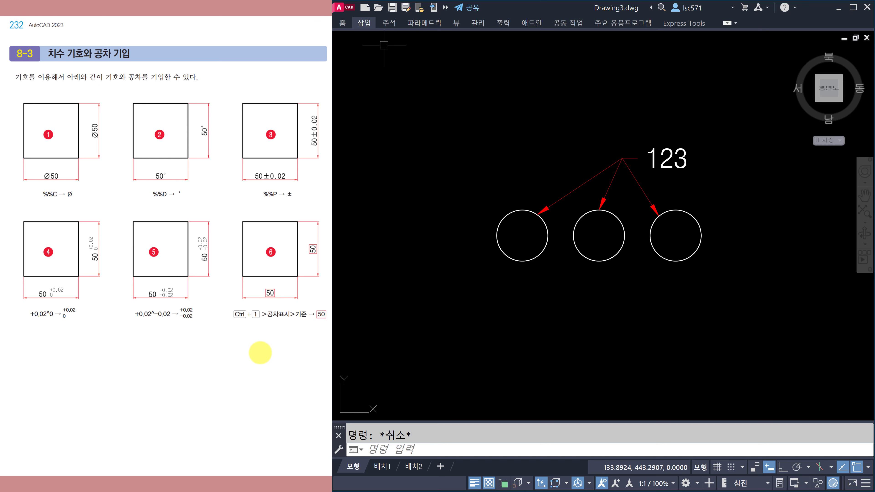
Step: Look back at the multileader practice on page 231, and return the textbook to section 8-3 on dimension symbols
scroll(212, 339, up, 1)
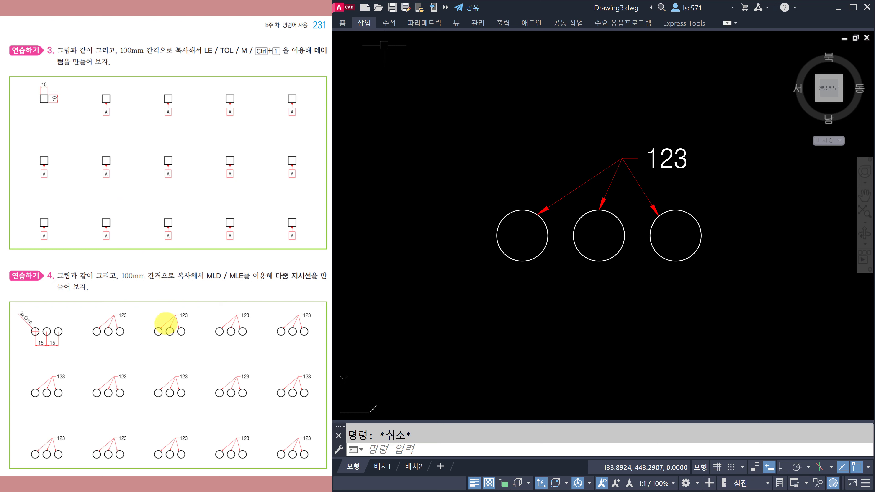
scroll(212, 282, down, 1)
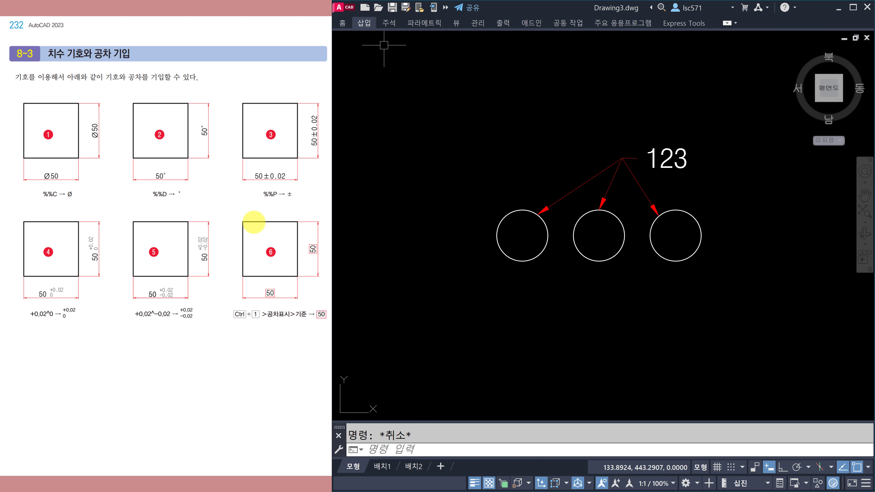
click(480, 237)
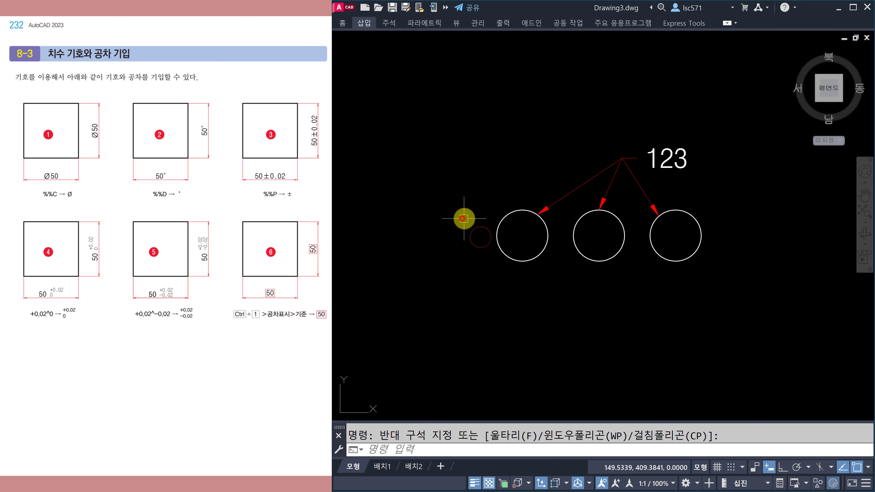
click(266, 361)
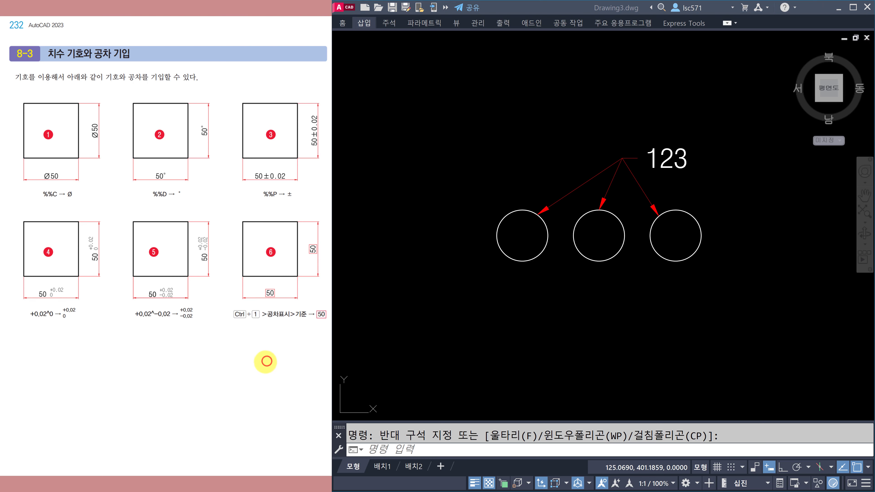
Step: Draw a 50 by 50 square with the Rectangle command (REC) in the empty area above the 123 multileader
click(564, 199)
middle_drag(529, 192, 483, 398)
middle_drag(523, 137, 482, 296)
middle_drag(459, 164, 485, 203)
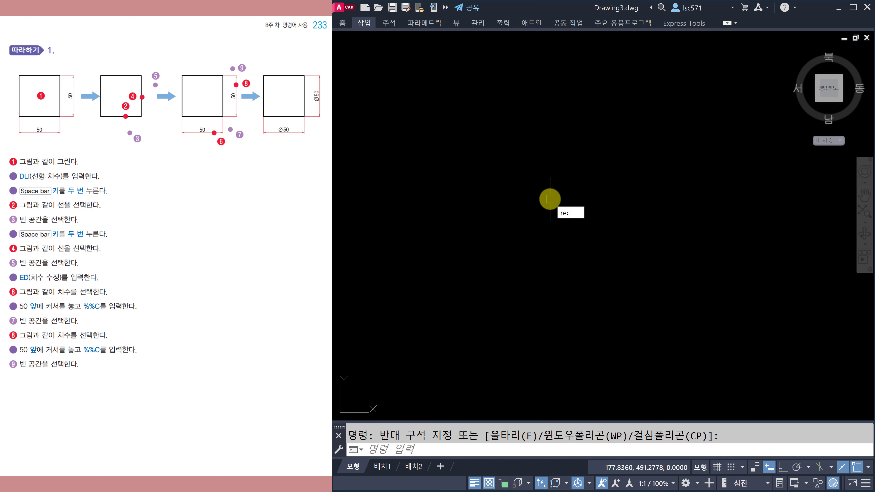
key(Return)
click(522, 243)
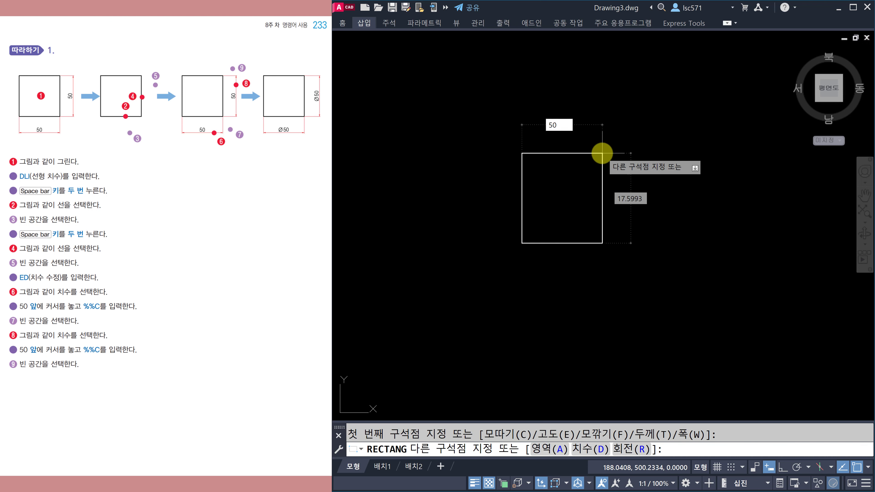
key(Tab)
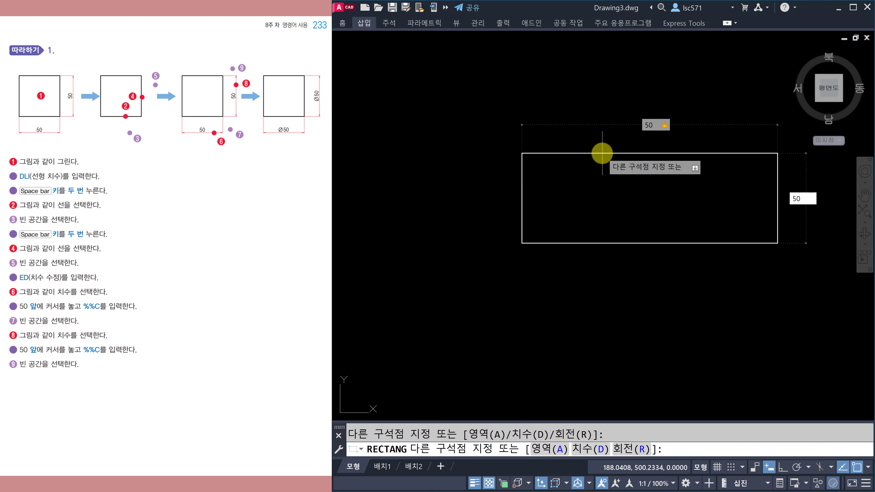
text(50)
key(Tab)
key(Return)
scroll(622, 160, down, 4)
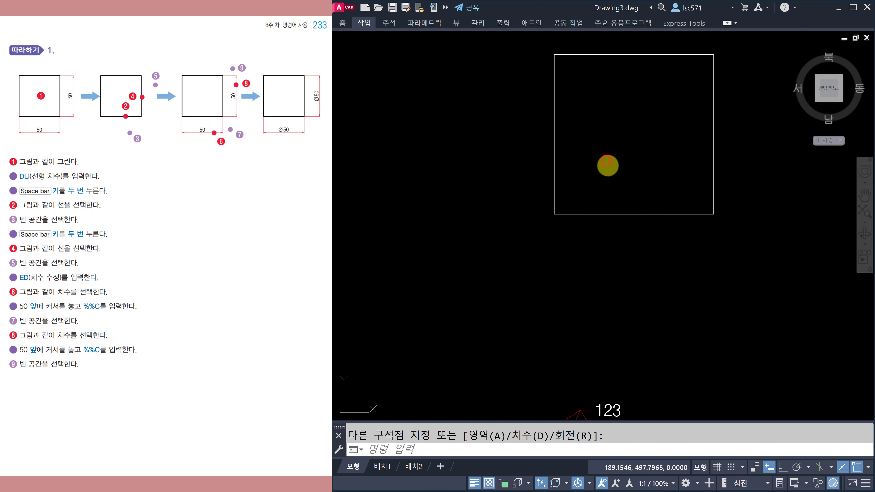
middle_drag(625, 156, 549, 227)
scroll(556, 207, up, 2)
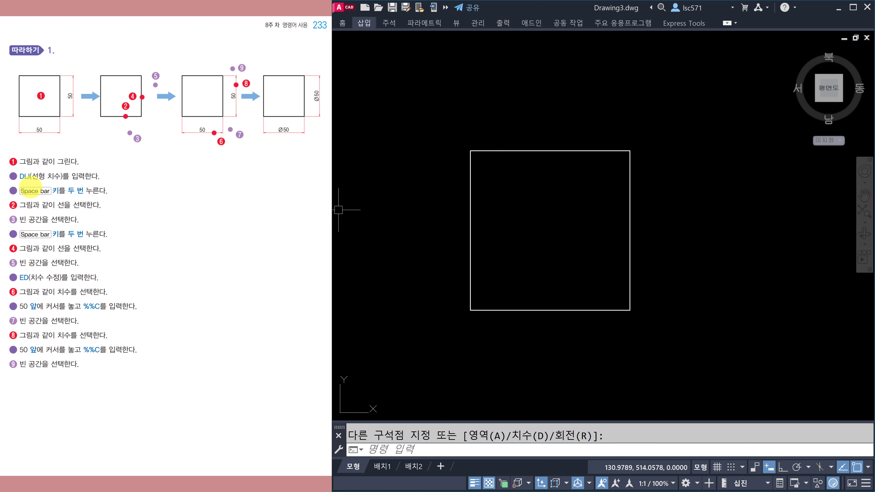
Step: Add a vertical linear dimension (DLI) to the square by selecting its right edge as the object, placing it outside to the right
text(DIML)
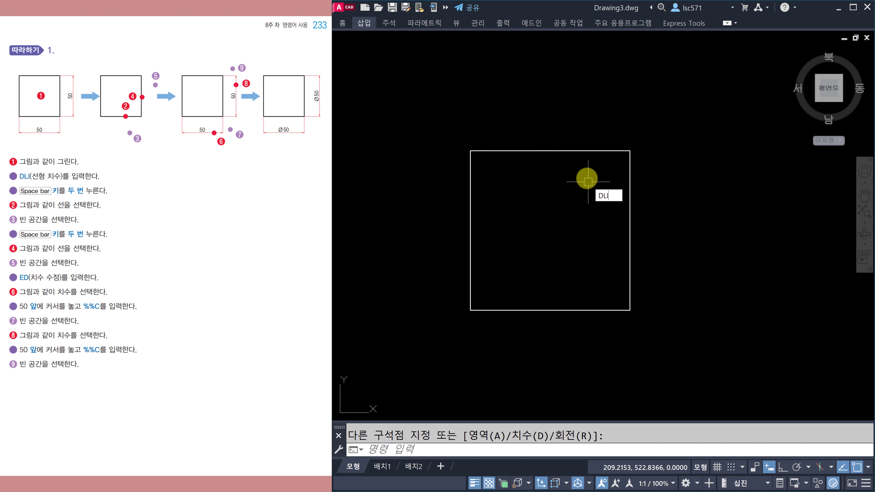
text(I)
key(space)
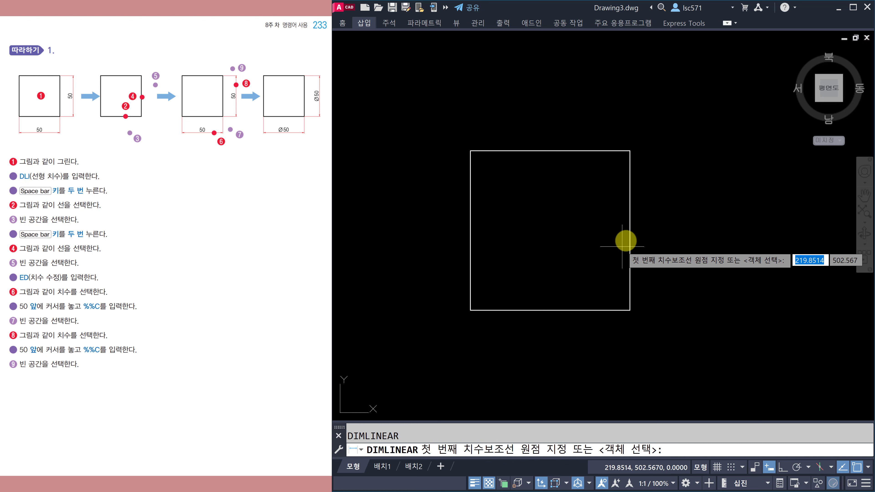
key(space)
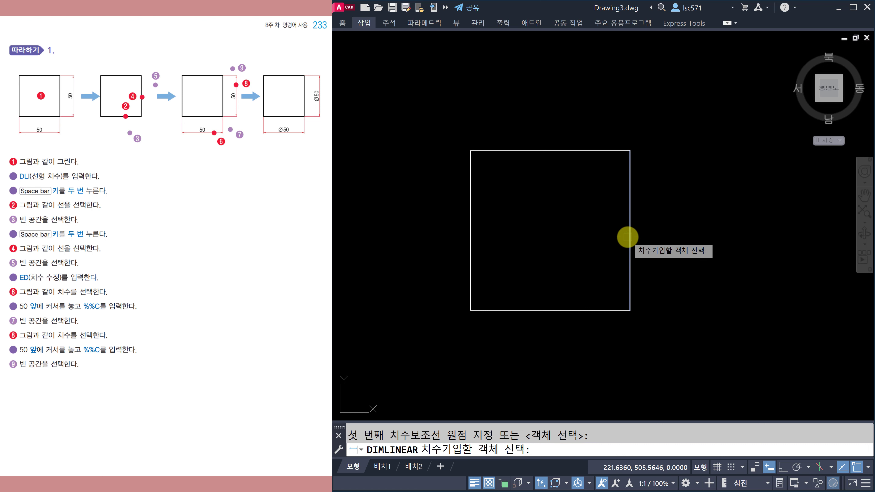
click(628, 237)
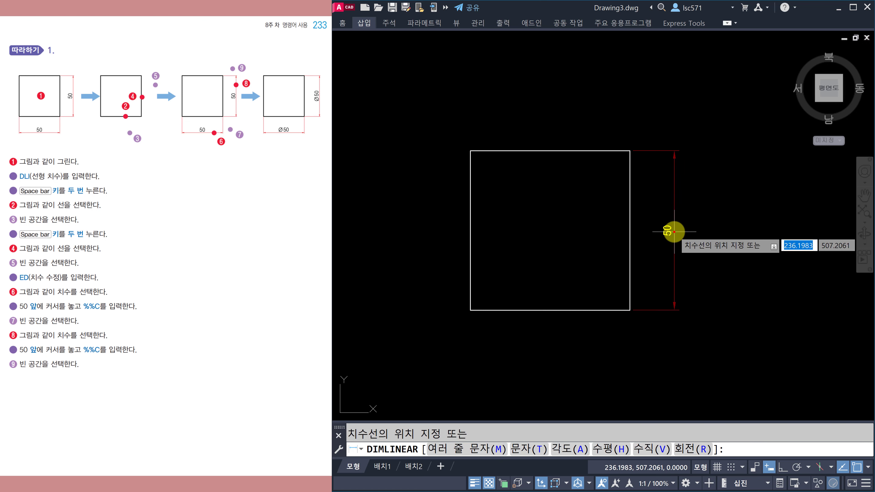
click(674, 231)
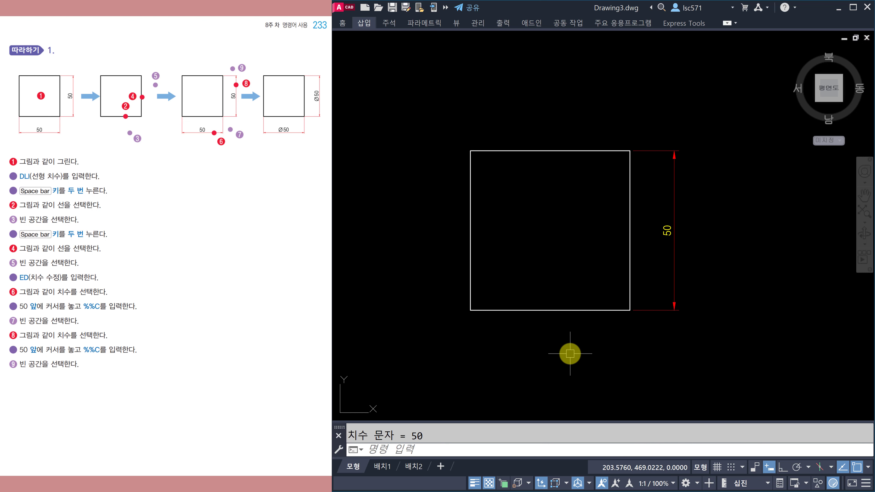
Step: Repeat the linear dimension on the square's bottom edge by object selection, placing it about 14 below the edge
key(space)
key(space)
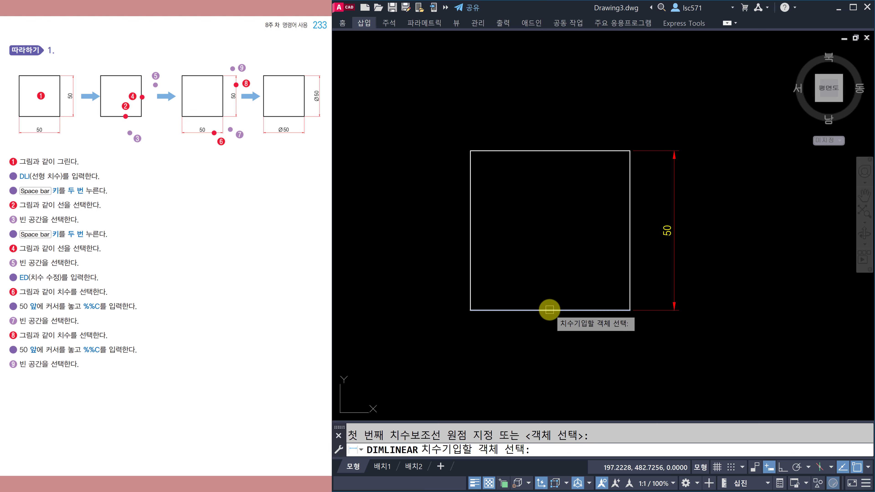
click(550, 310)
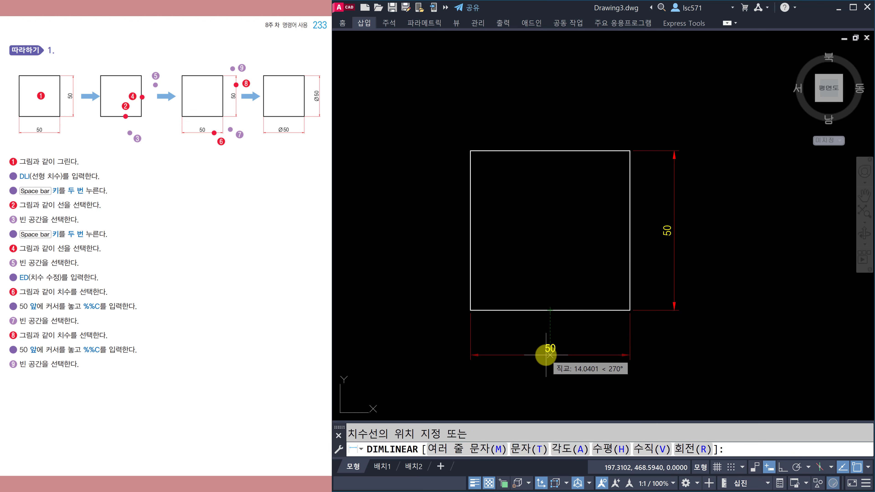
click(549, 355)
mouse_move(576, 328)
middle_down()
mouse_move(565, 282)
mouse_move(564, 295)
middle_up()
key(Escape)
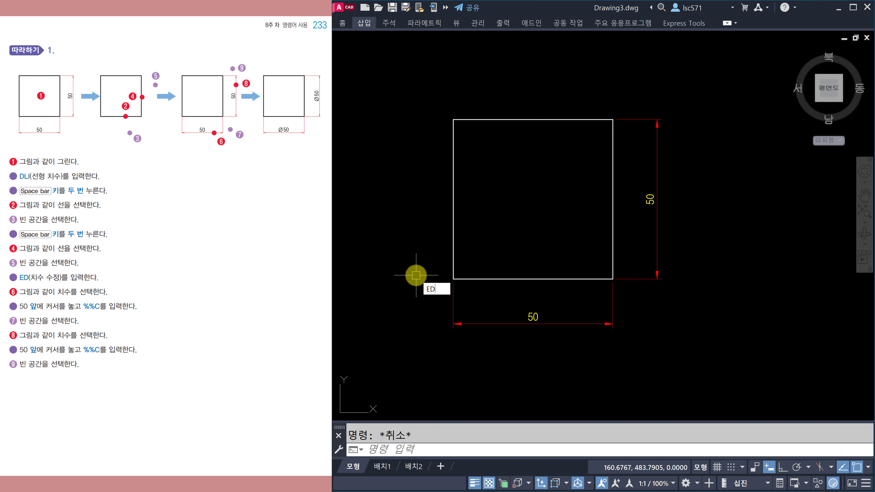
Step: Edit the text of the dimension below the square (ED), inserting %%C before the 50 for a diameter symbol
key(Return)
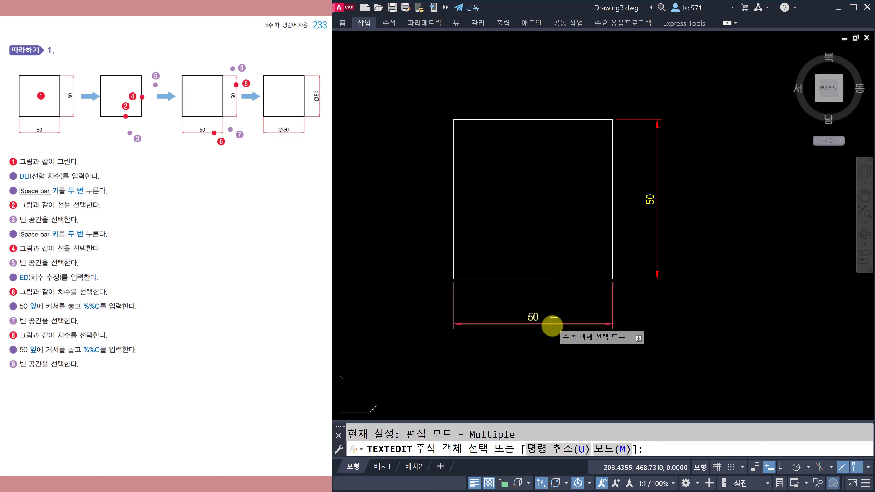
click(552, 325)
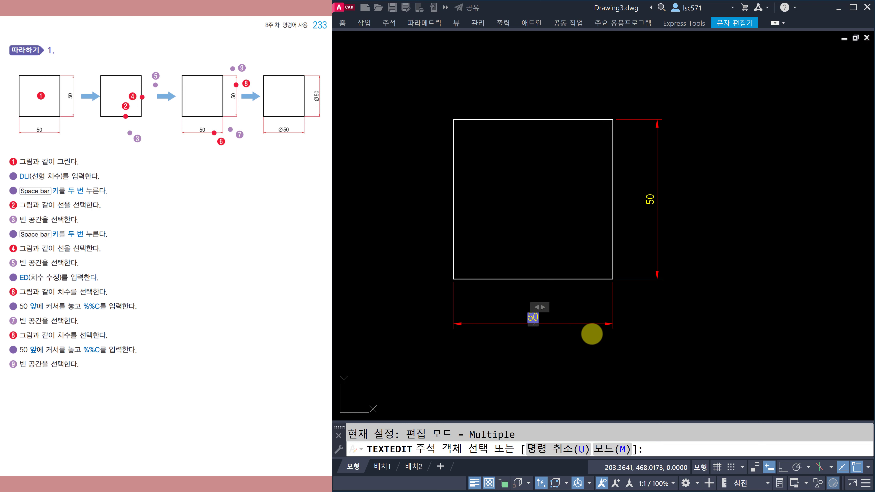
scroll(529, 339, up, 2)
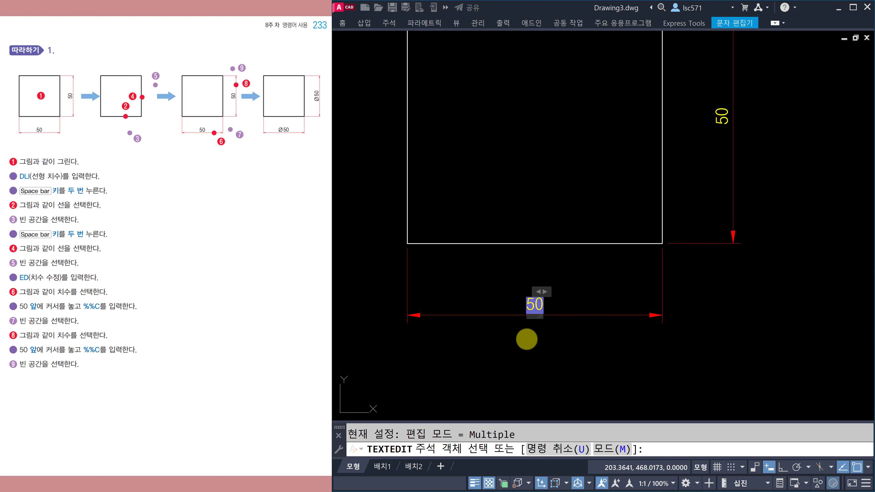
scroll(526, 339, up, 2)
middle_drag(531, 334, 587, 327)
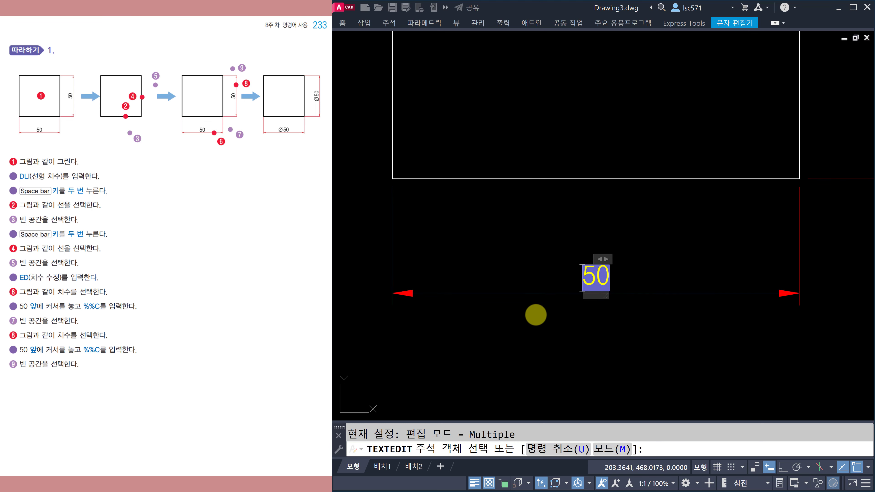
text(%%)
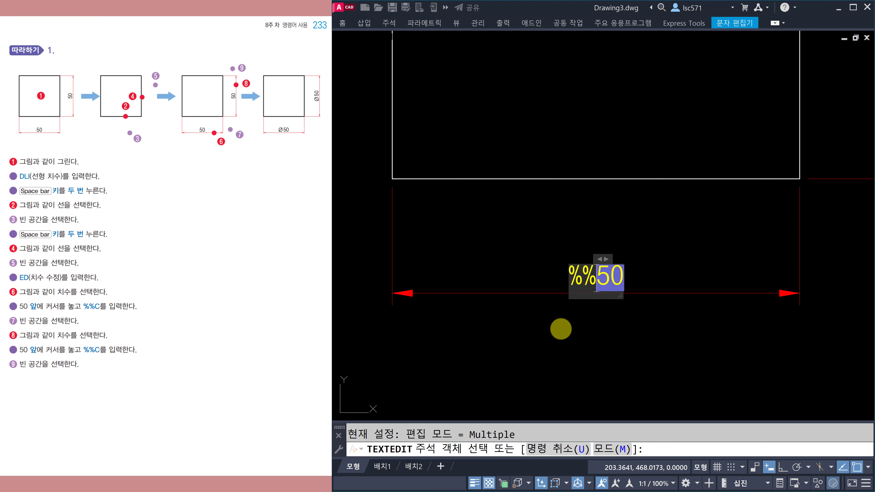
text(c)
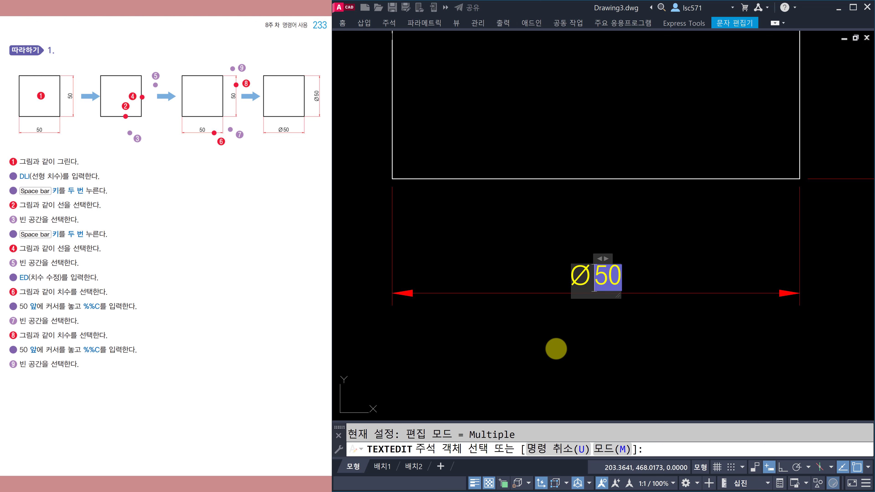
click(555, 352)
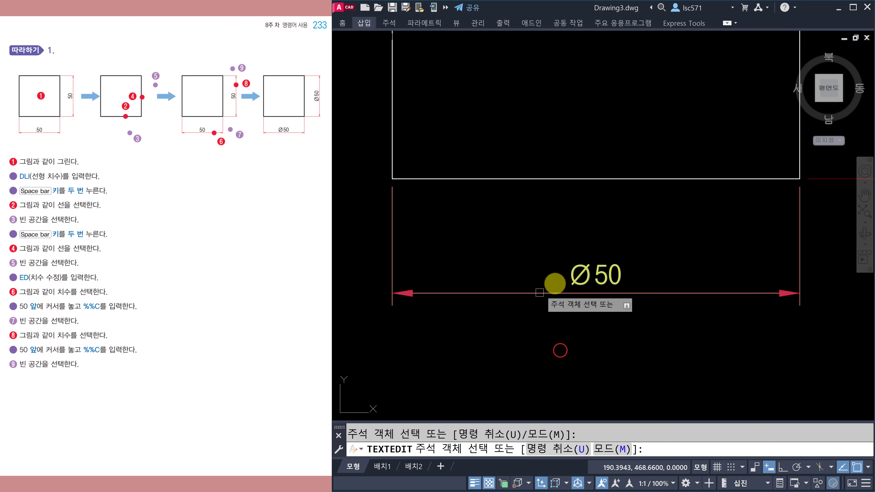
Step: Insert %%C before the 50 in the vertical dimension beside the square, and finish the text editing
scroll(591, 276, down, 2)
mouse_move(656, 294)
middle_down()
mouse_move(519, 362)
mouse_move(530, 373)
middle_up()
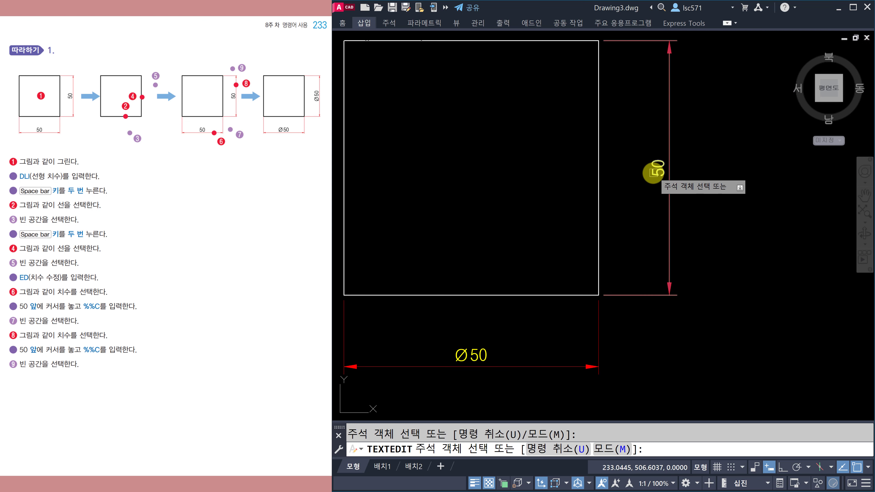
click(658, 172)
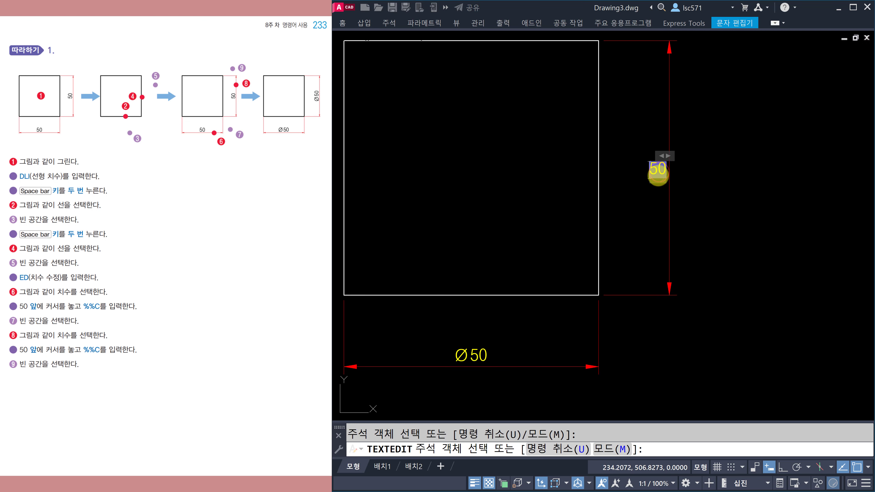
text(%)
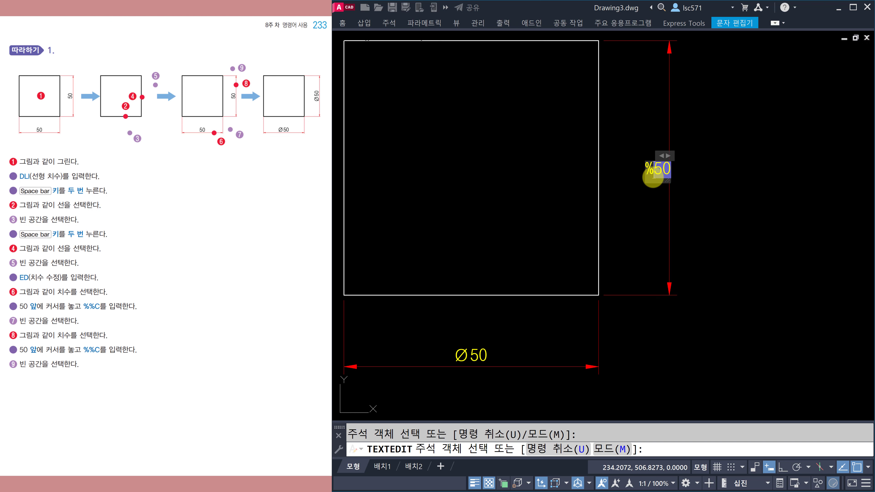
text(%)
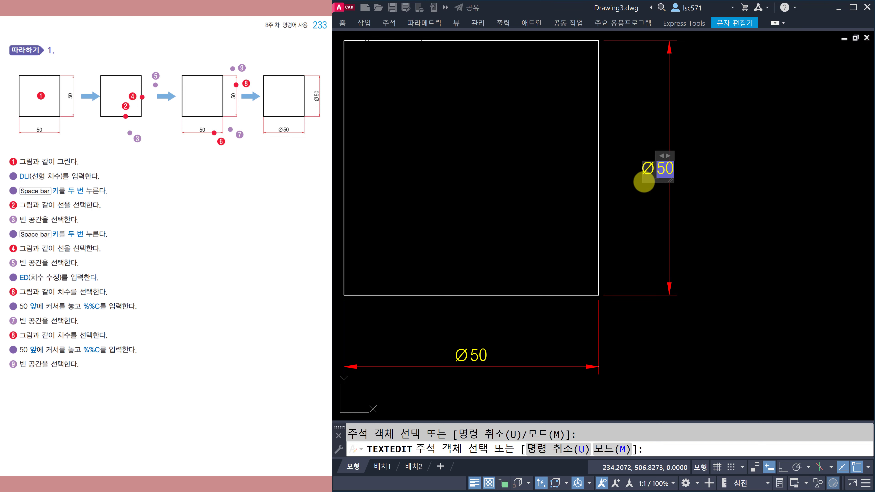
click(750, 187)
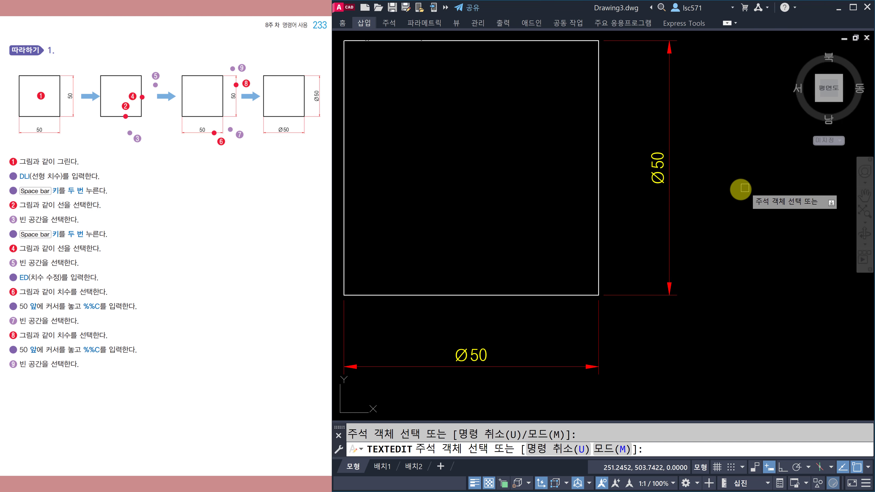
scroll(727, 191, down, 2)
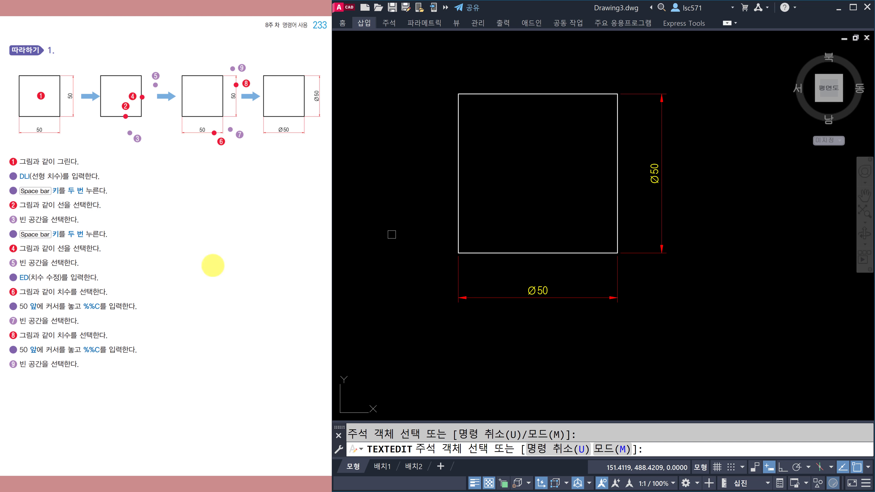
key(Escape)
Step: Open the vertical Ø50 dimension's text for editing directly from the drawing, and close the text editor
click(655, 169)
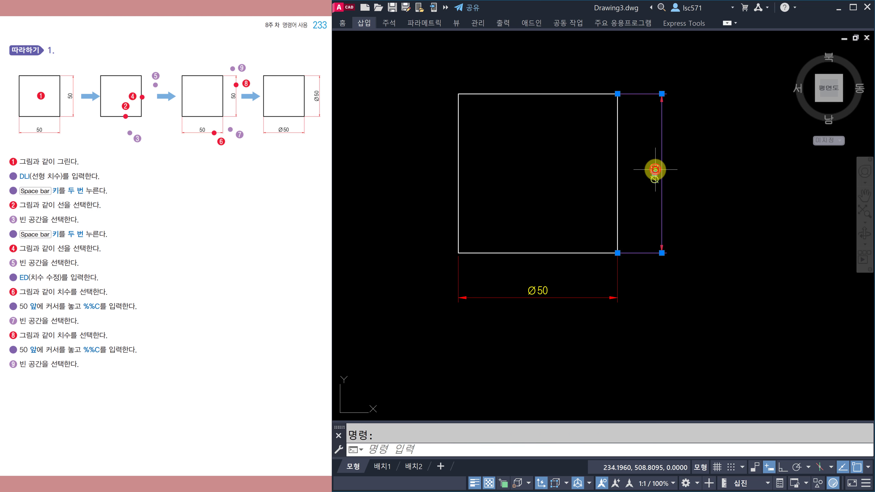
double_click(655, 169)
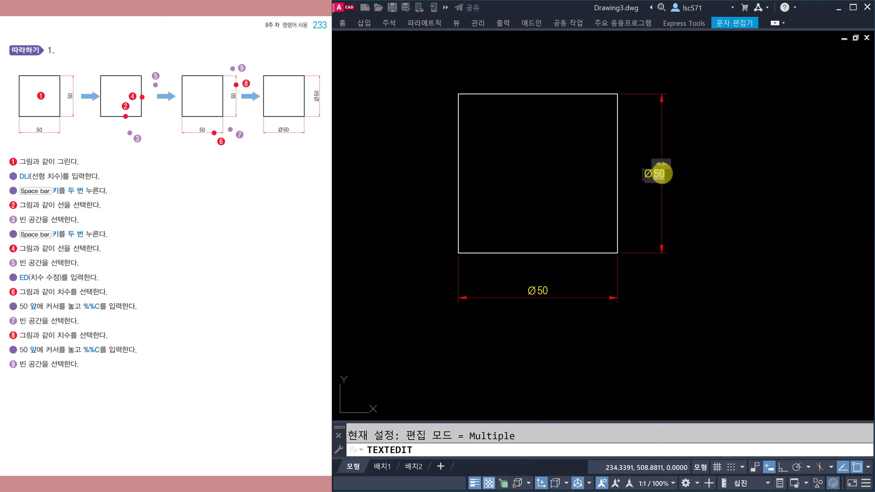
scroll(644, 174, up, 4)
scroll(642, 166, down, 4)
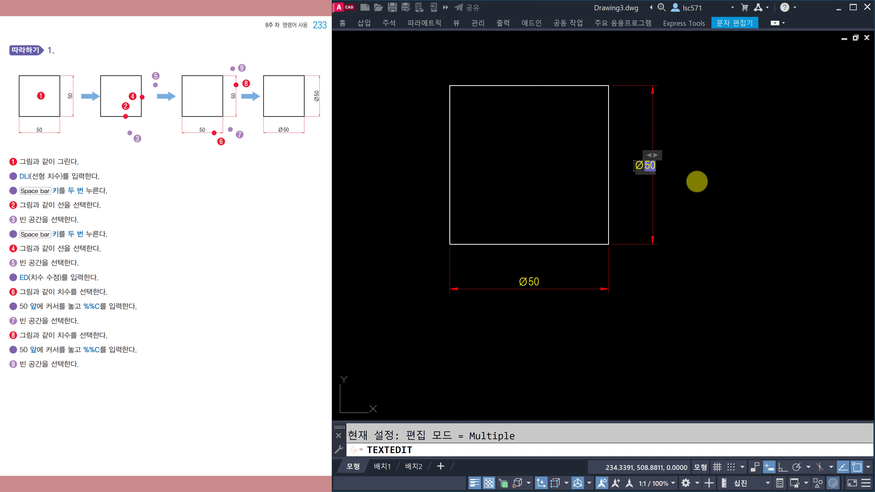
click(687, 186)
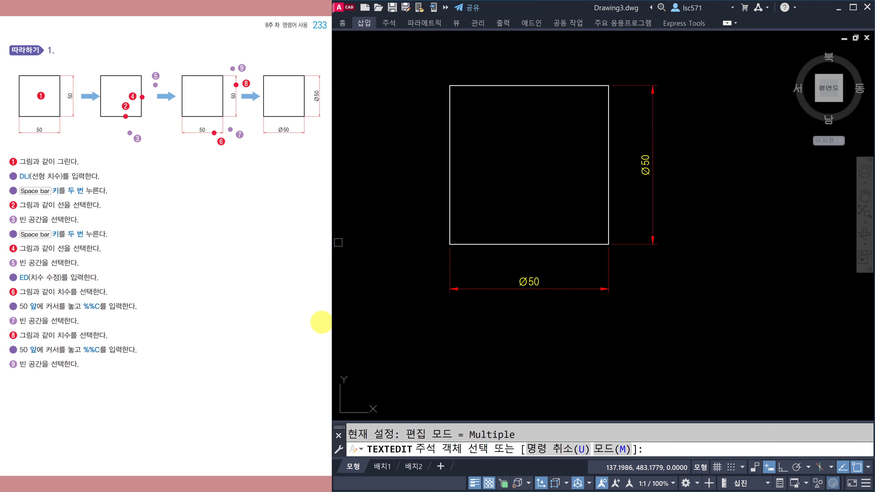
Step: Turn the textbook to follow-along exercise 2 on page 234, which adds %%D to the dimensions
scroll(220, 301, down, 2)
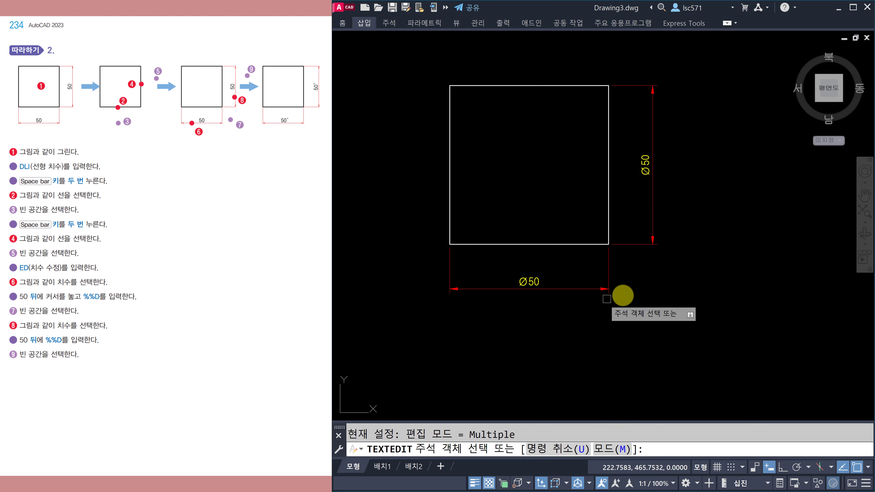
Step: Leave text editing and erase both Ø50 dimensions, the one below and the one beside the square
key(Escape)
text(e)
key(space)
click(508, 276)
click(511, 282)
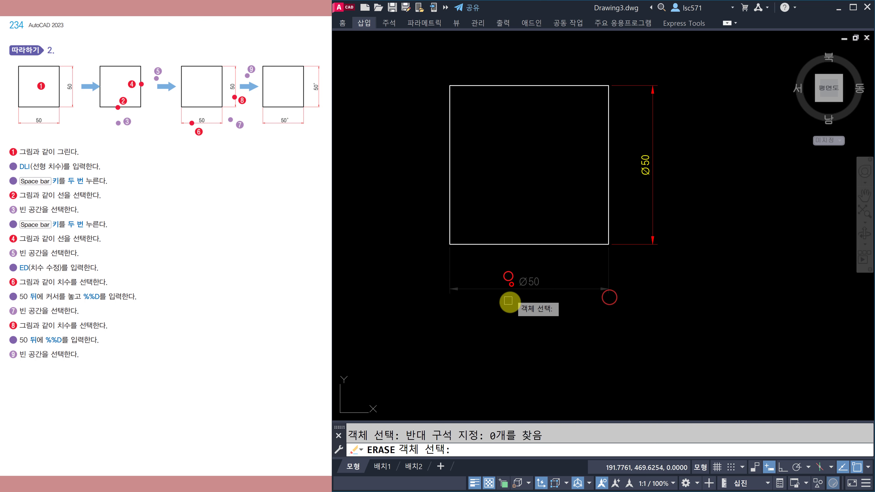
click(681, 257)
click(639, 187)
key(space)
key(Escape)
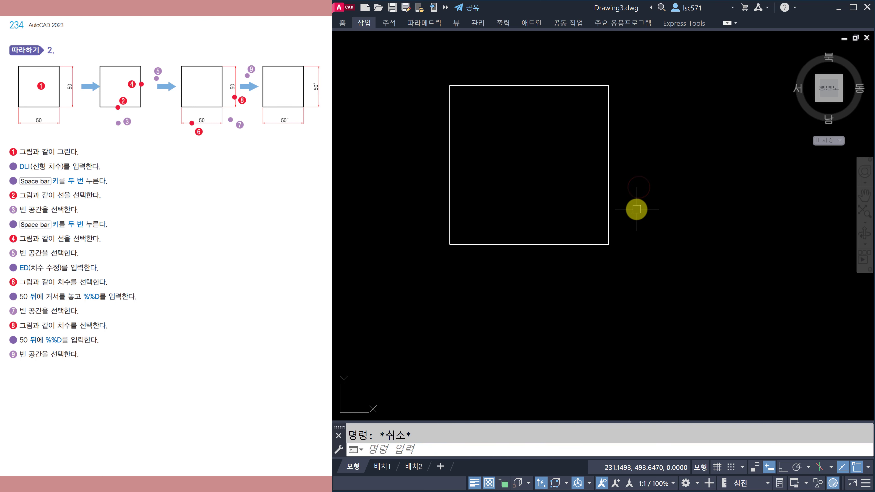
Step: Add linear dimensions (DLI) to the square's lower and right edges by selecting each edge, placing them outside the square
text(DIMLI)
key(space)
key(space)
click(534, 244)
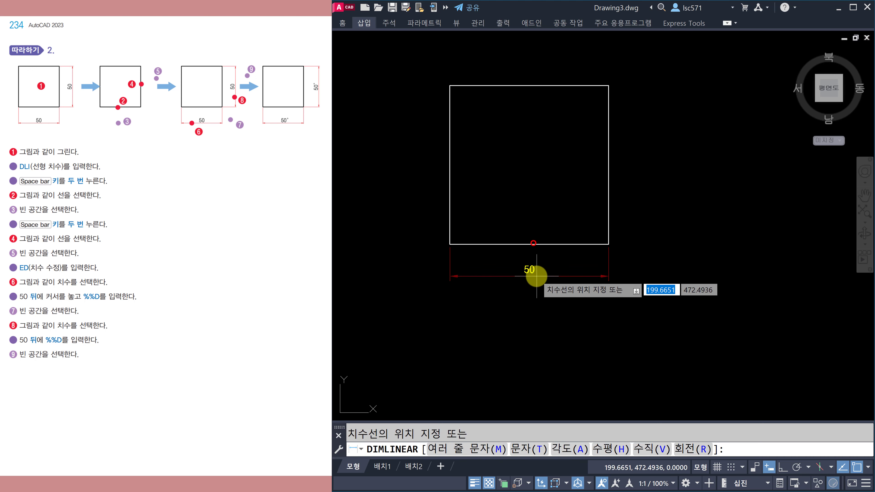
click(535, 284)
key(space)
key(space)
click(609, 171)
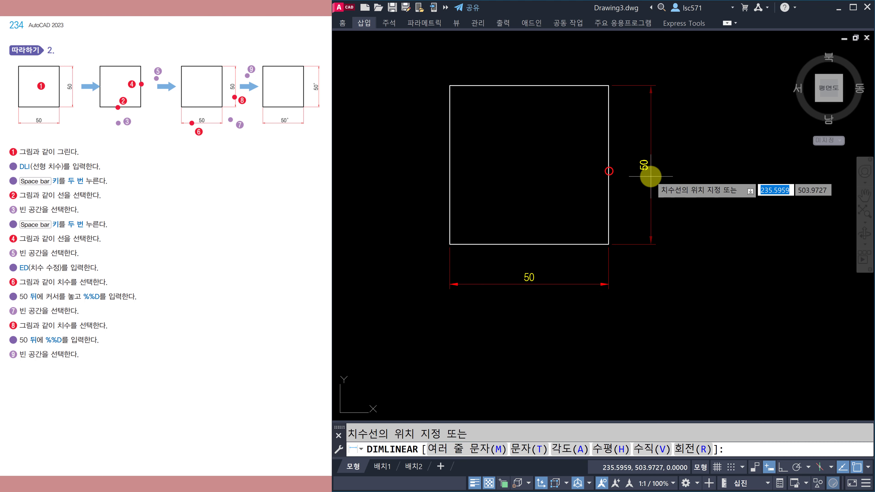
click(652, 176)
key(Escape)
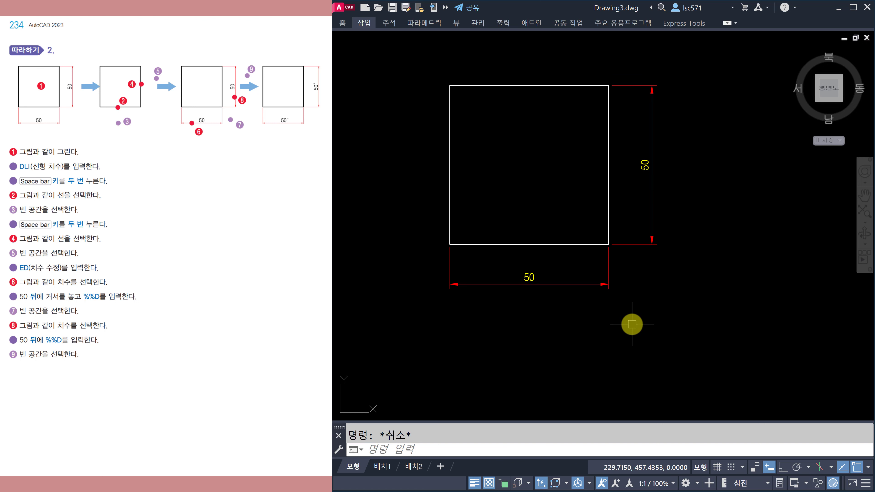
Step: Edit the text of the dimension below the square (ED), adding %%D after the 50 for a degree symbol
text(ED)
key(Return)
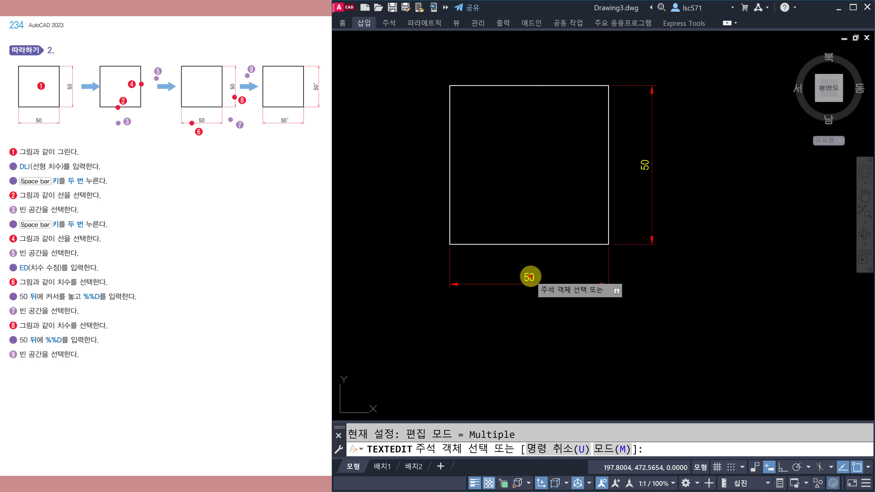
click(530, 277)
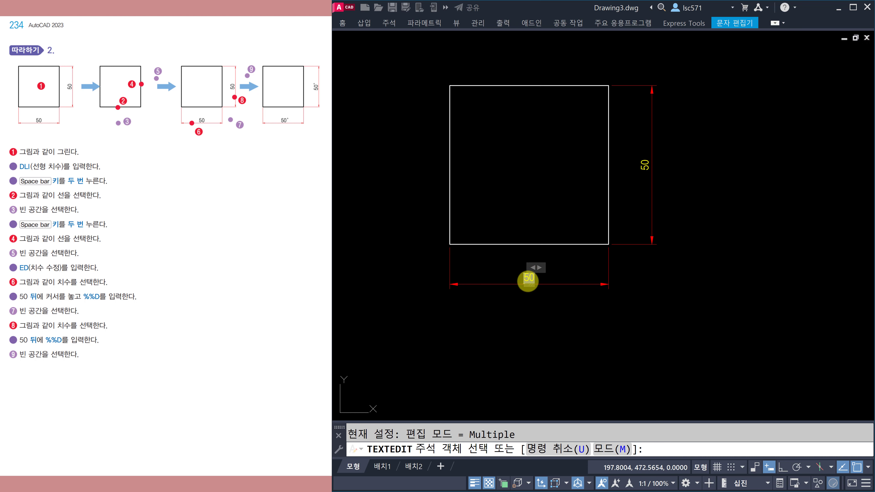
scroll(539, 295, up, 4)
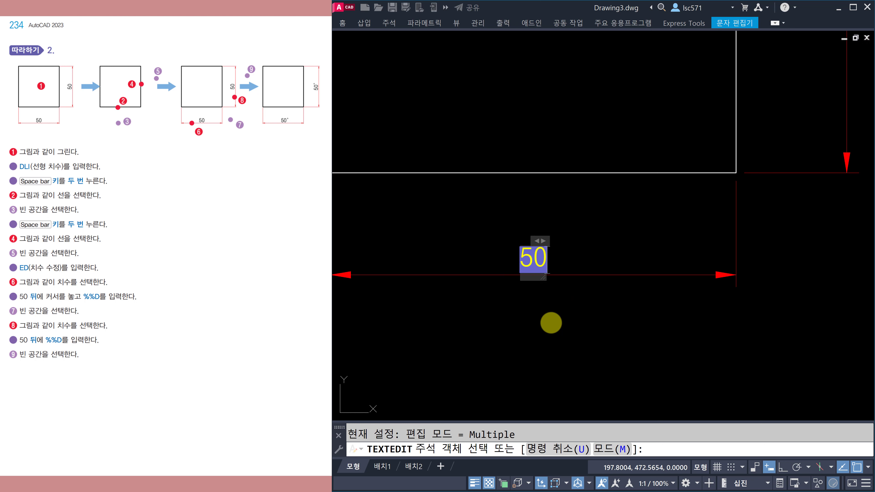
scroll(551, 323, up, 2)
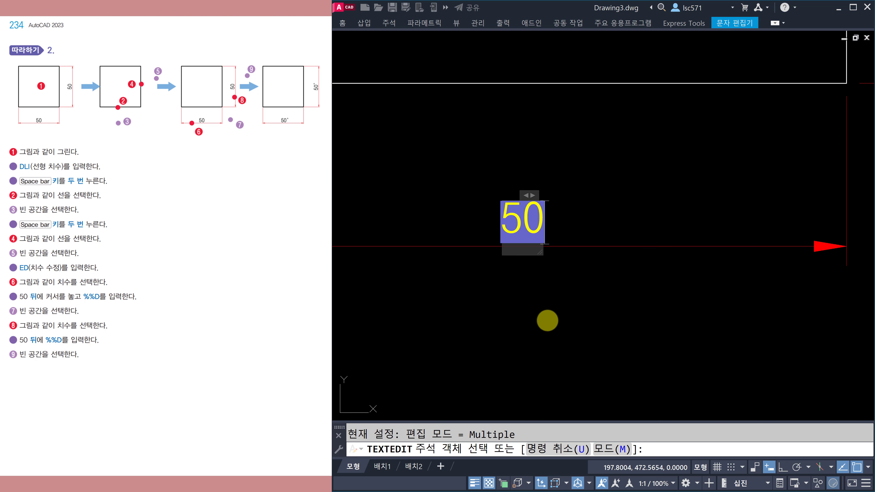
text(%%)
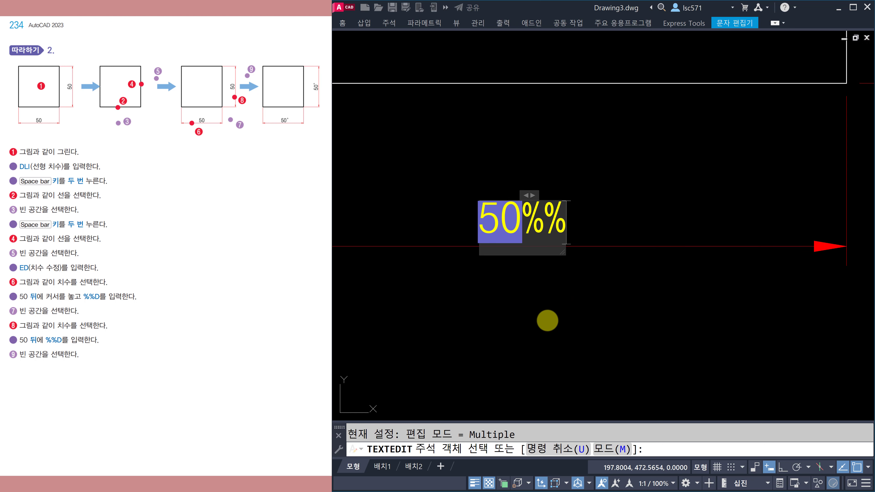
text(d)
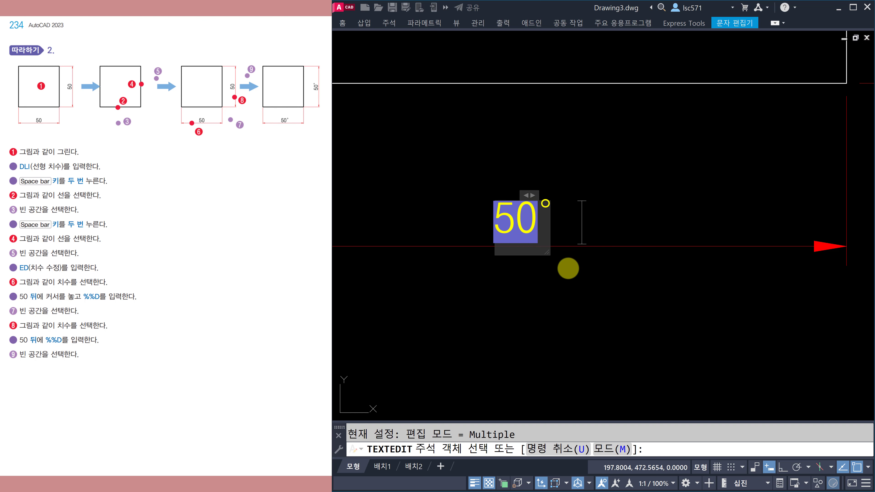
click(566, 268)
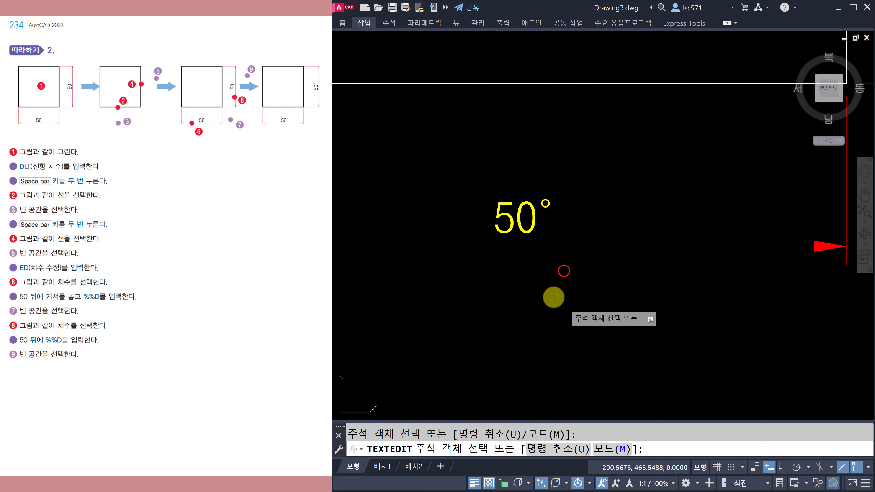
scroll(564, 272, down, 3)
middle_drag(555, 278, 504, 332)
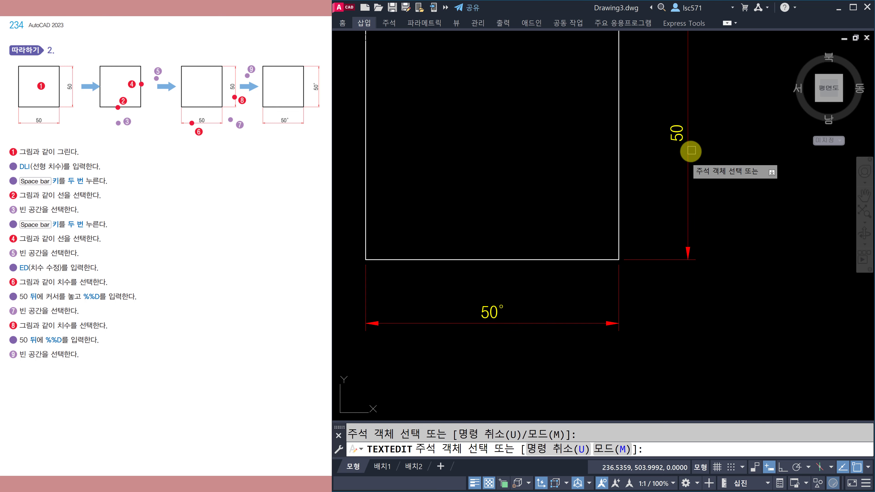
key(Escape)
Step: Add %%D after the 50 in the vertical dimension's text and finish the text editing
text(ED)
key(Return)
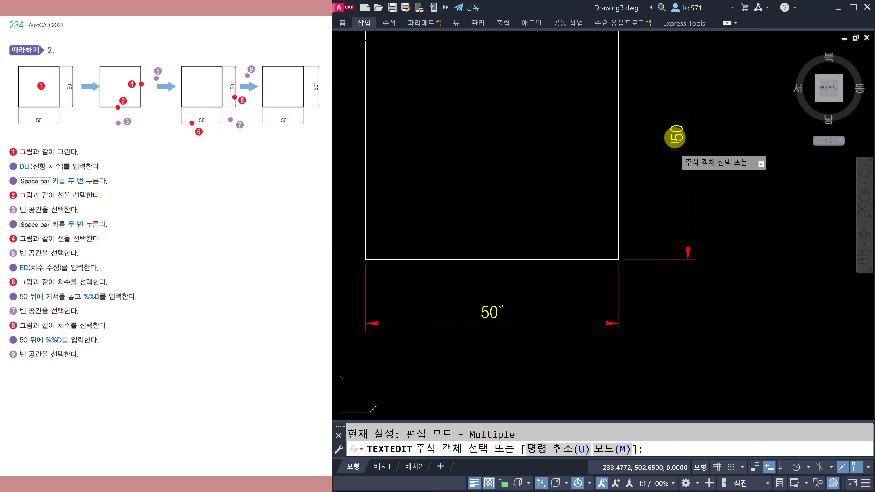
click(676, 137)
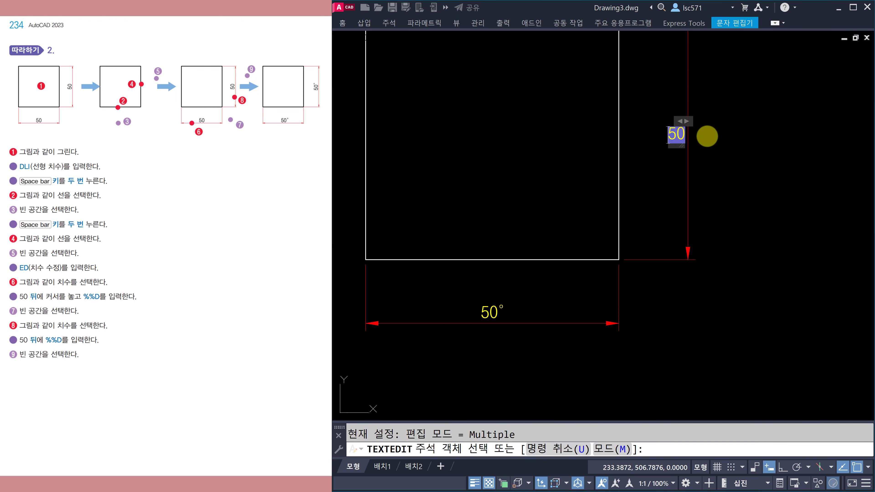
scroll(689, 121, up, 8)
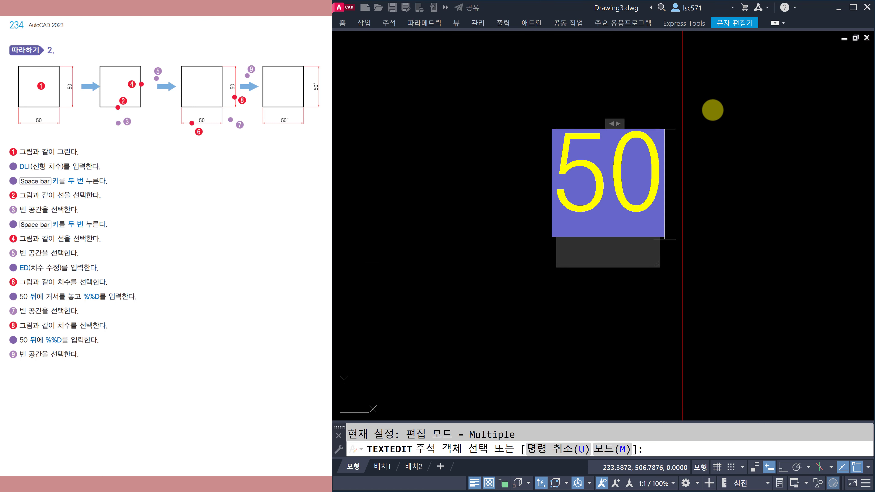
text(%%)
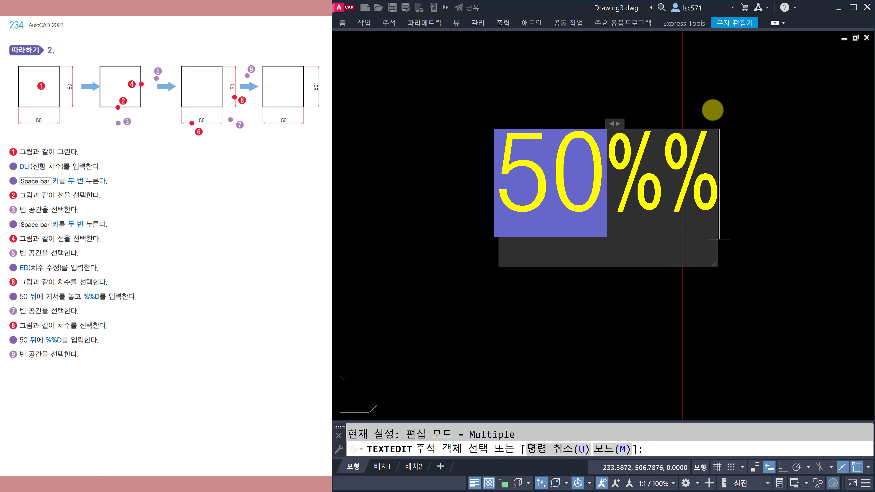
text(D)
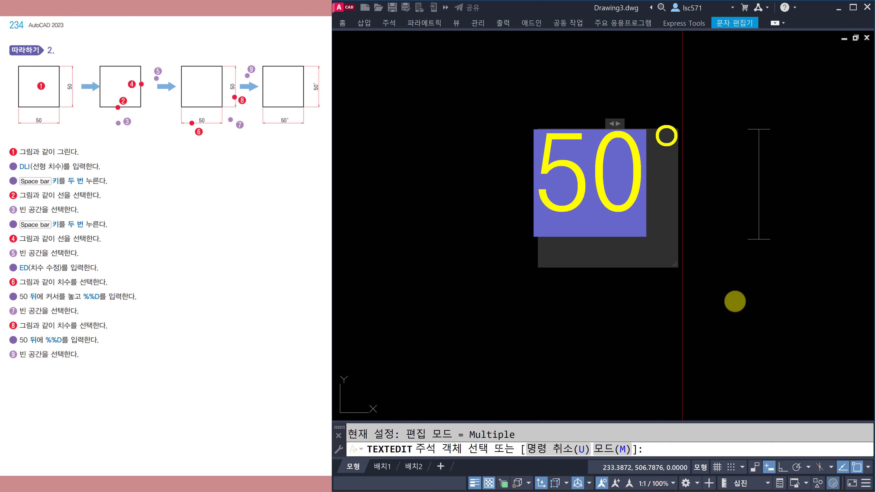
click(760, 335)
scroll(658, 259, down, 10)
middle_drag(641, 283, 651, 225)
key(Escape)
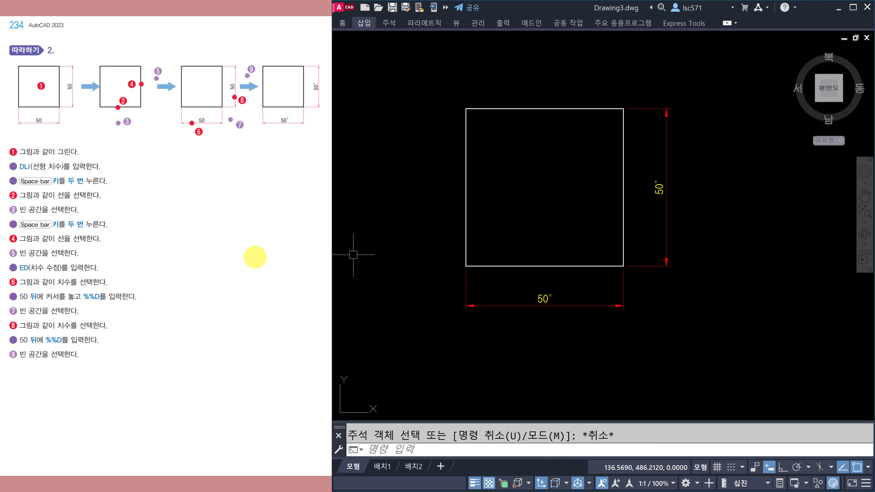
Step: Turn the textbook to follow-along exercise 3 on page 235 and erase both 50° dimensions from the square
scroll(246, 277, down, 1)
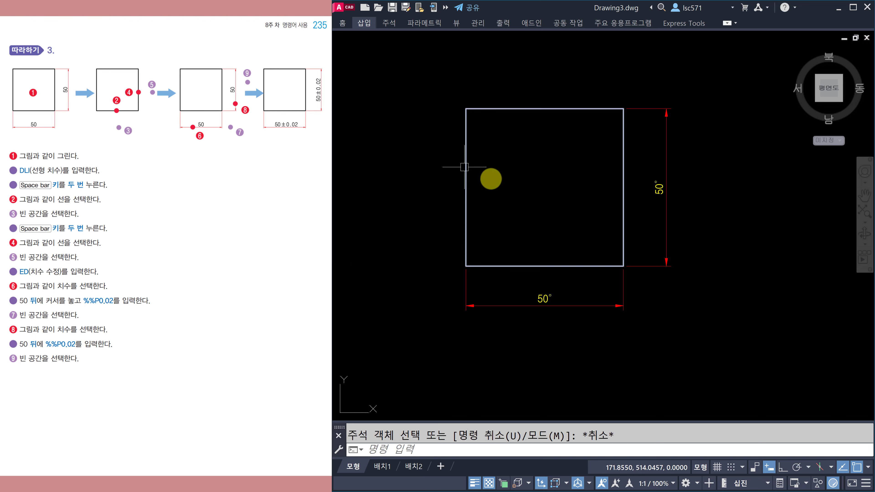
text(e)
key(space)
click(650, 320)
click(538, 292)
key(space)
key(space)
click(704, 283)
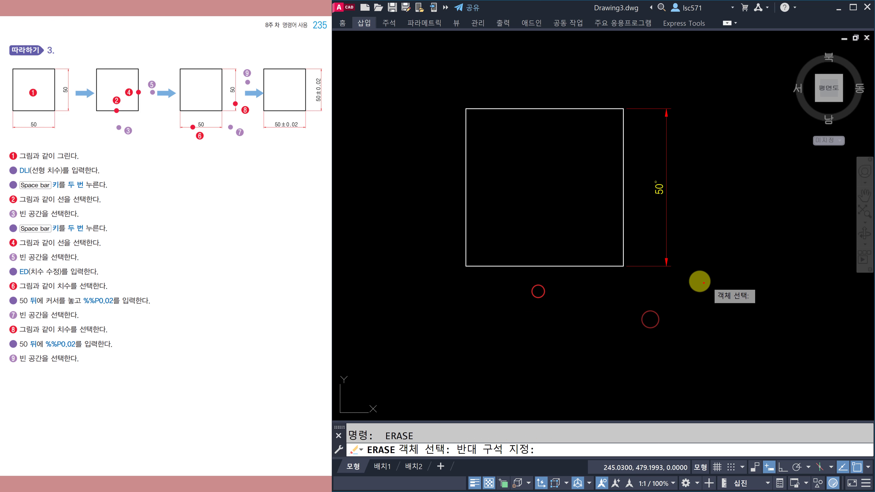
click(654, 194)
key(space)
Step: Place new linear dimensions below and to the right of the square, selecting its lower and right edges as objects
text(dli)
key(space)
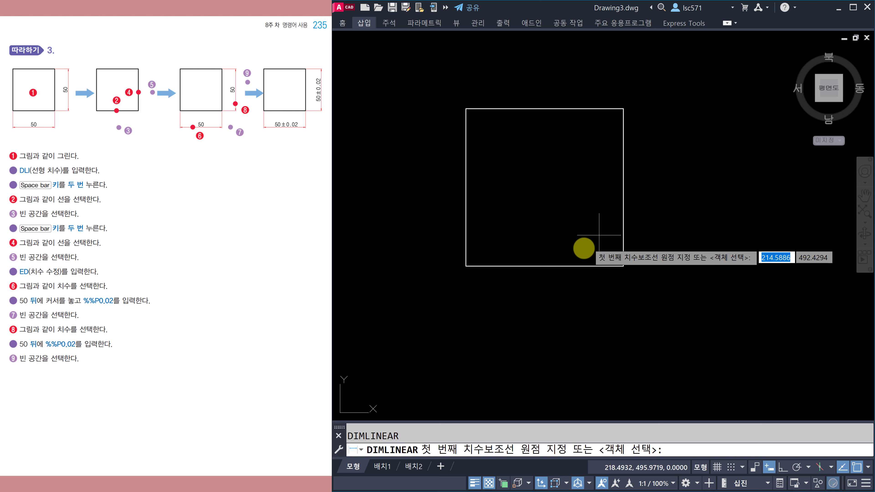
key(space)
click(554, 265)
click(554, 304)
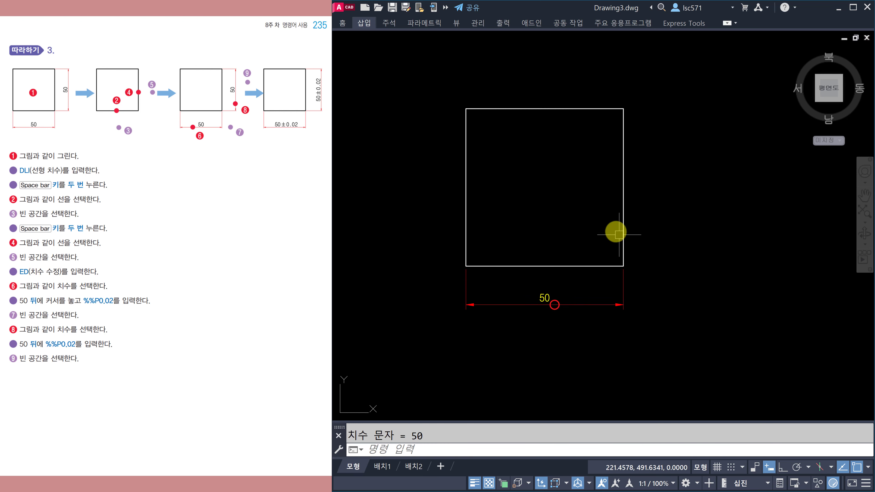
key(space)
key(space)
click(623, 204)
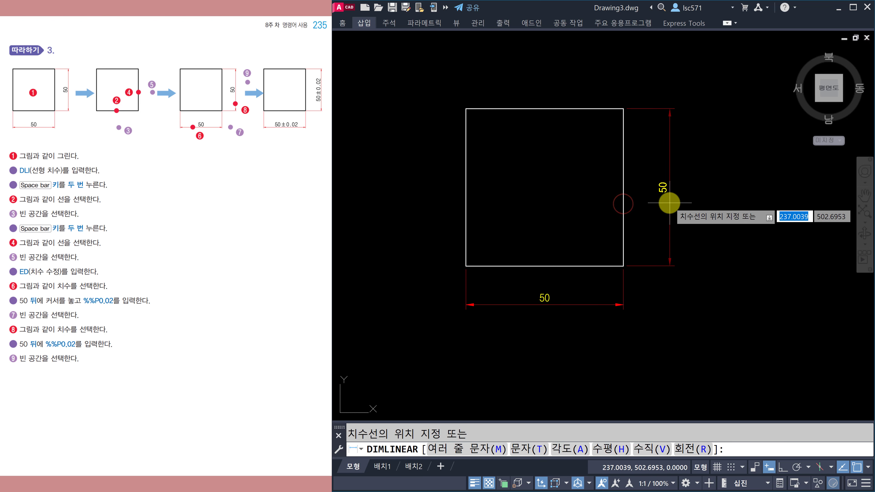
click(669, 203)
key(Escape)
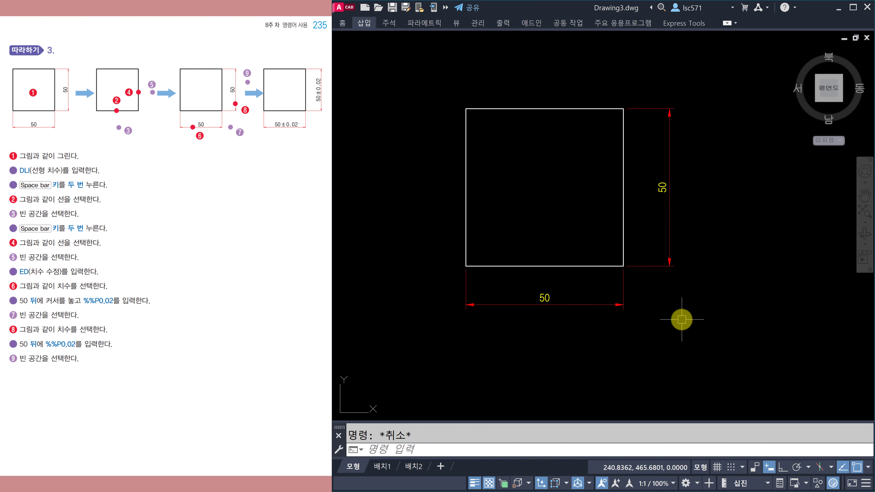
Step: Edit the text of the dimension below the square, adding %%P0.02 after the 50 for a plus/minus tolerance
text(ED)
key(space)
click(544, 299)
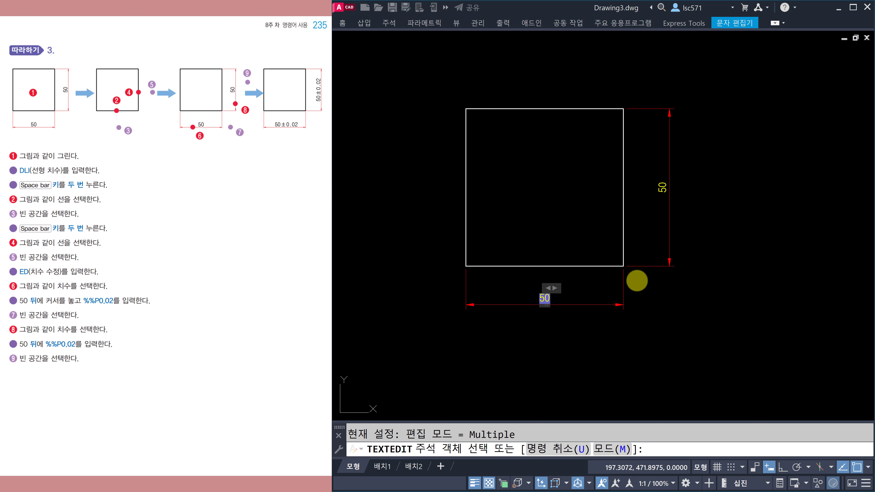
scroll(579, 322, up, 4)
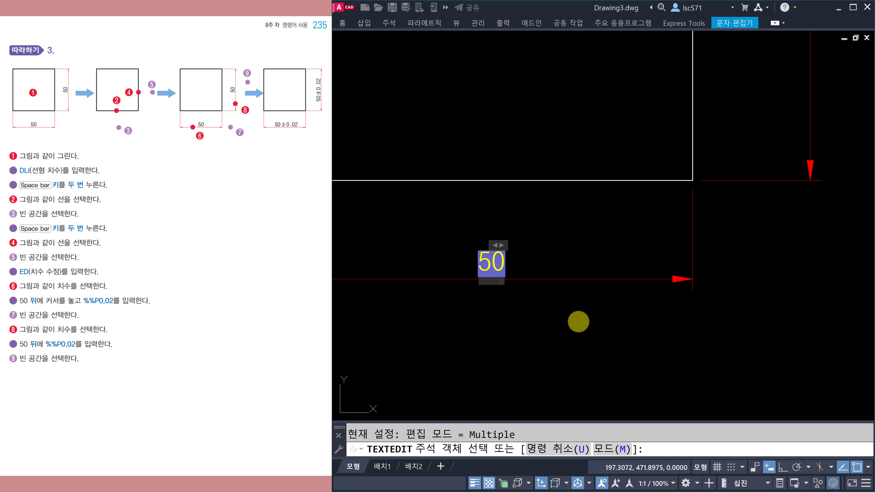
middle_drag(575, 314, 655, 316)
text(%%)
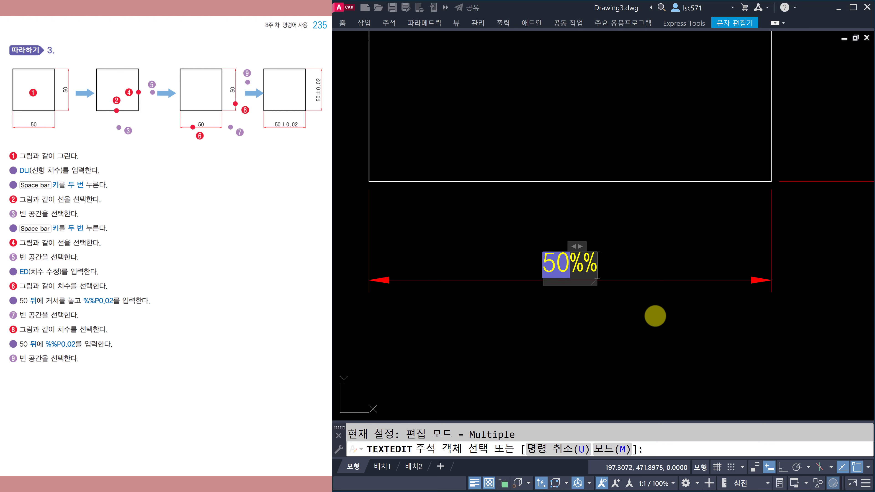
text(p)
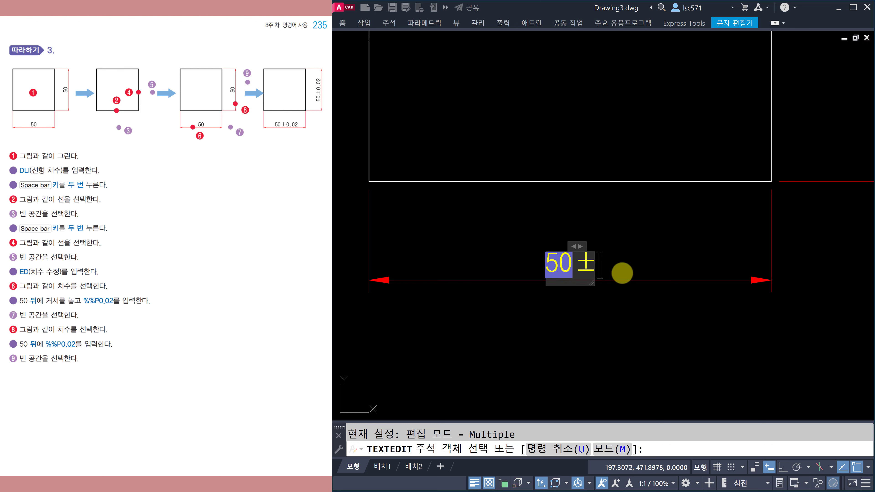
text(0.02)
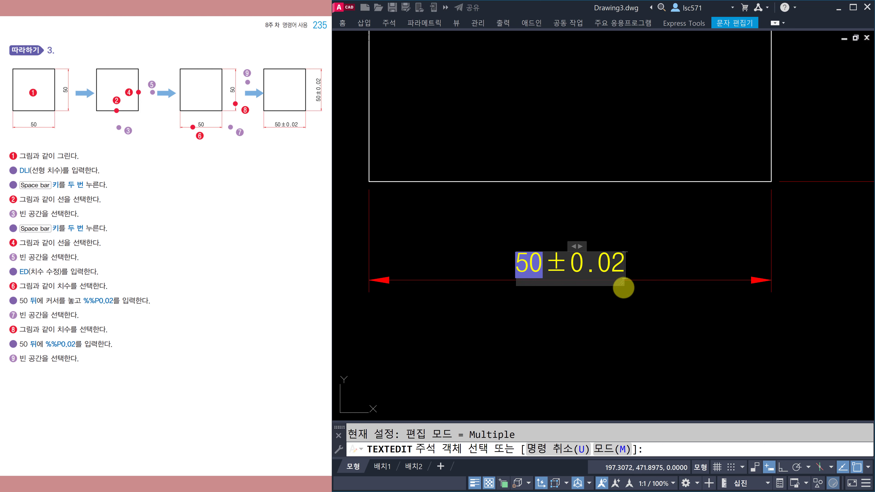
click(608, 345)
scroll(577, 319, down, 2)
mouse_move(668, 299)
middle_down()
mouse_move(630, 316)
mouse_move(592, 357)
middle_up()
key(space)
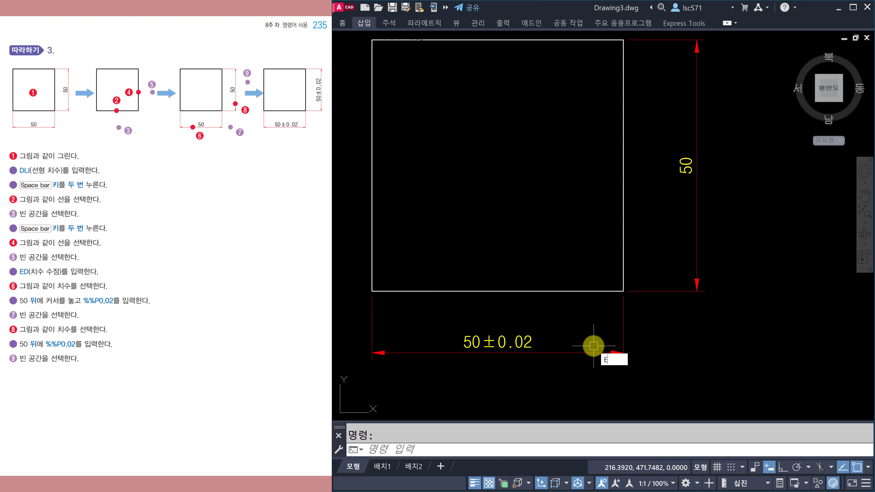
Step: Add the tolerance %%P0.02 after the 50 in the vertical dimension's text and close the text editor
key(space)
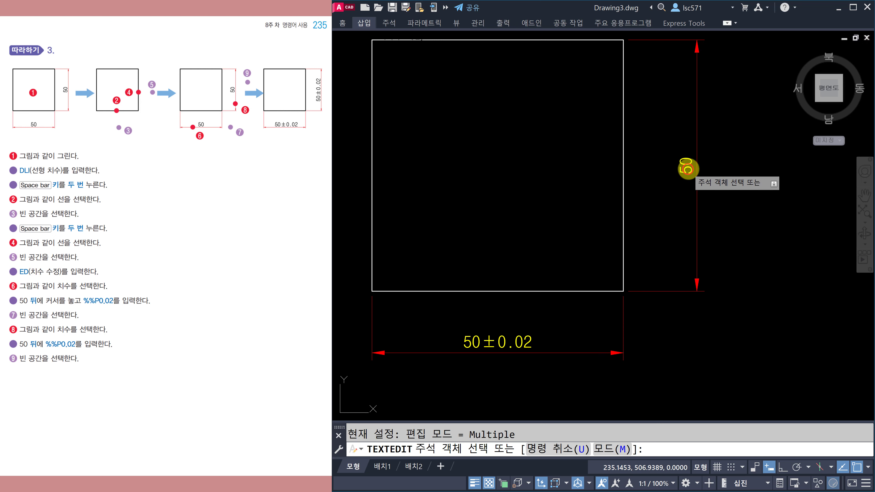
click(686, 169)
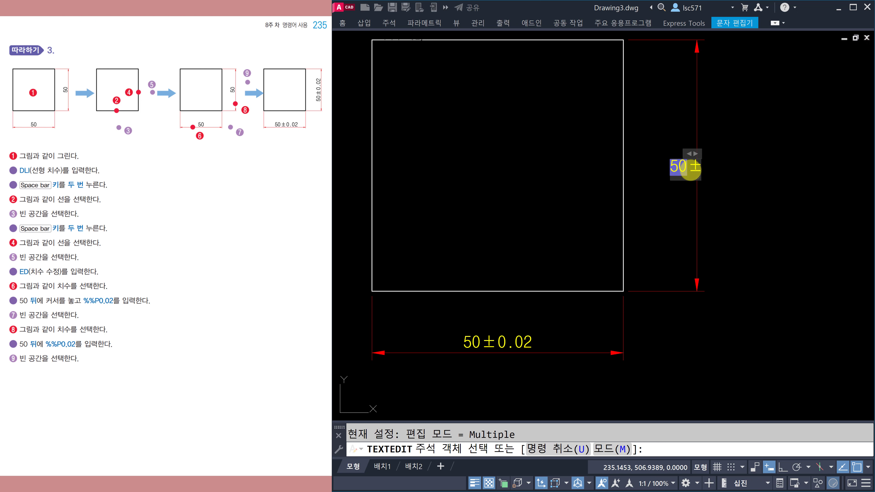
text(%%p0.0)
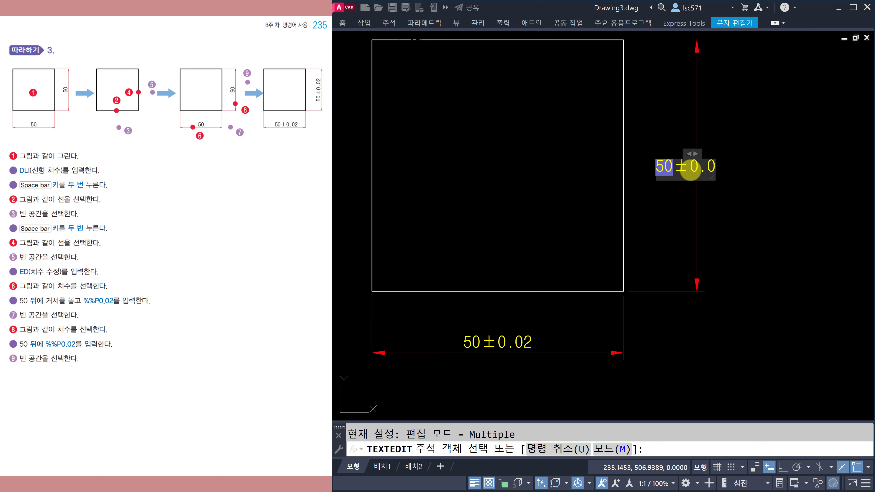
text(2)
click(840, 251)
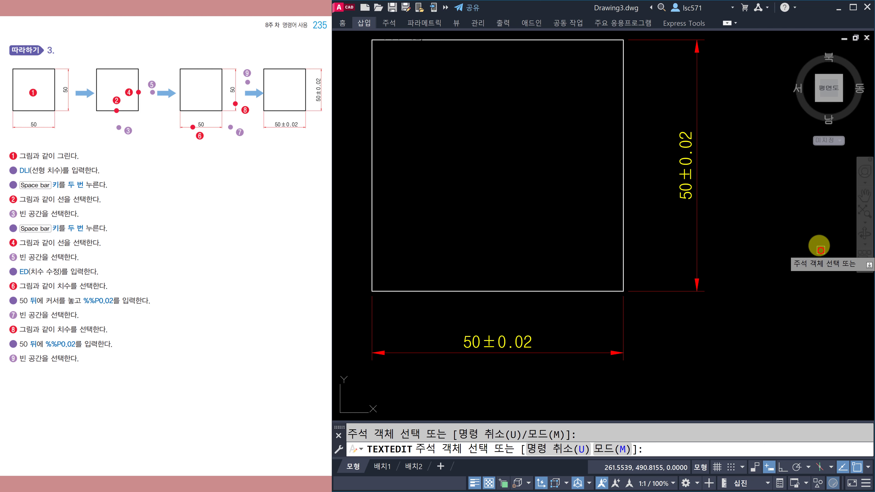
Step: End the text editing command and turn the textbook to follow-along exercise 4 on page 236
key(Escape)
scroll(633, 256, down, 2)
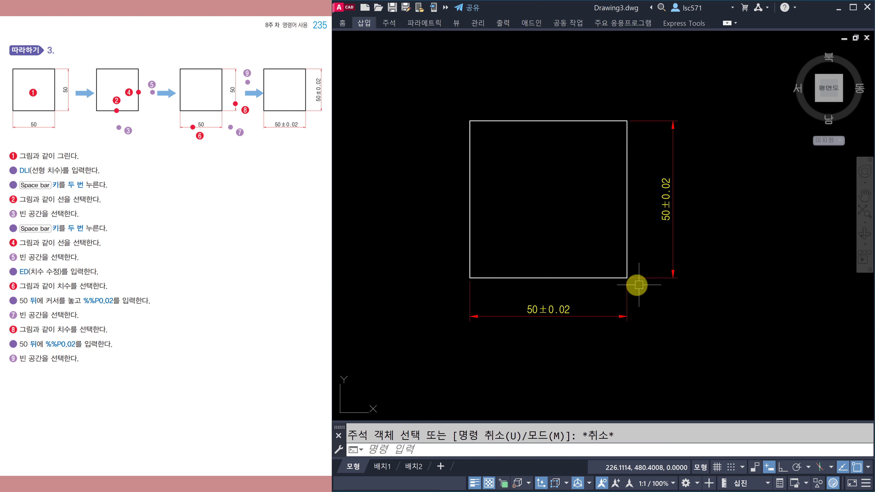
click(185, 273)
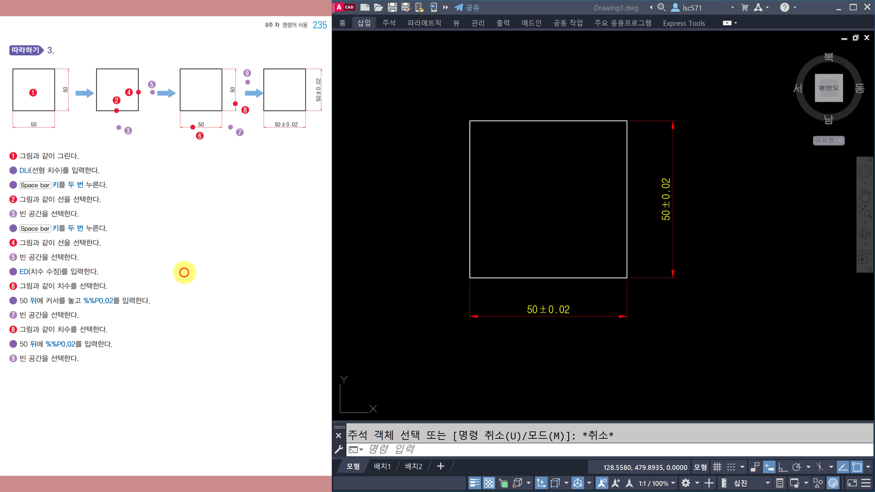
scroll(184, 274, down, 1)
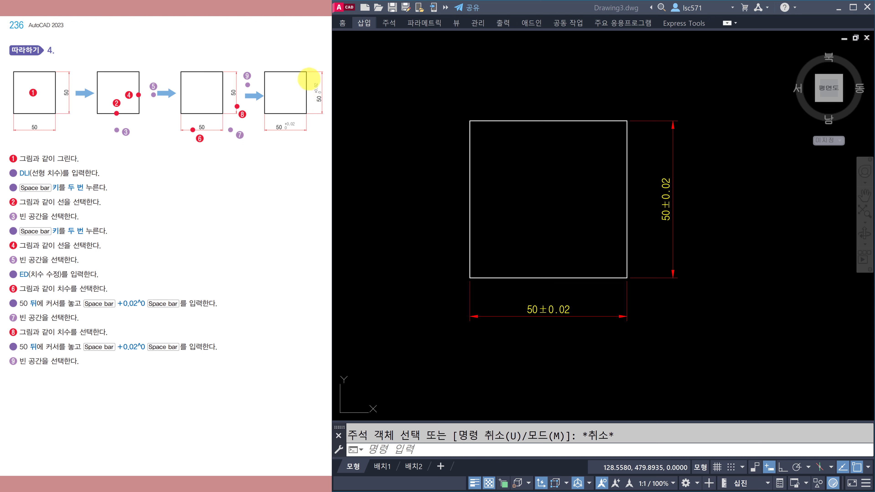
Step: Erase both 50±0.02 dimensions from the square
click(506, 321)
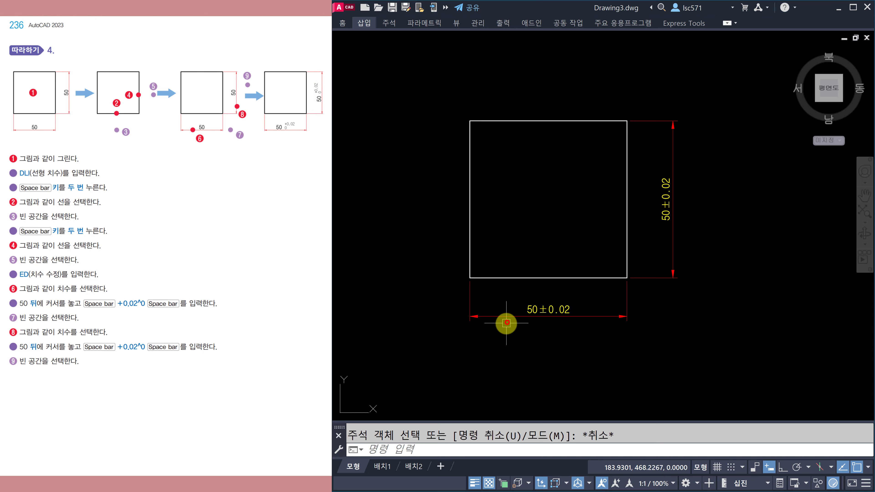
middle_drag(563, 336, 560, 313)
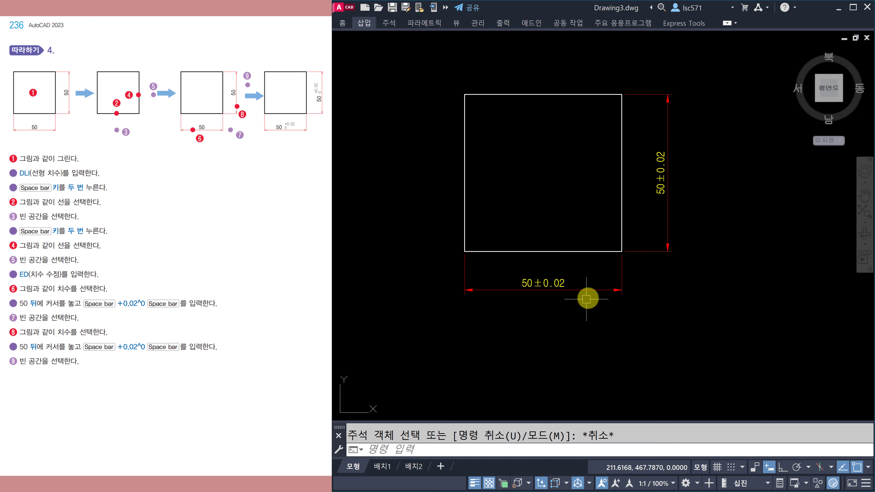
text(e)
key(space)
click(546, 286)
click(666, 167)
key(space)
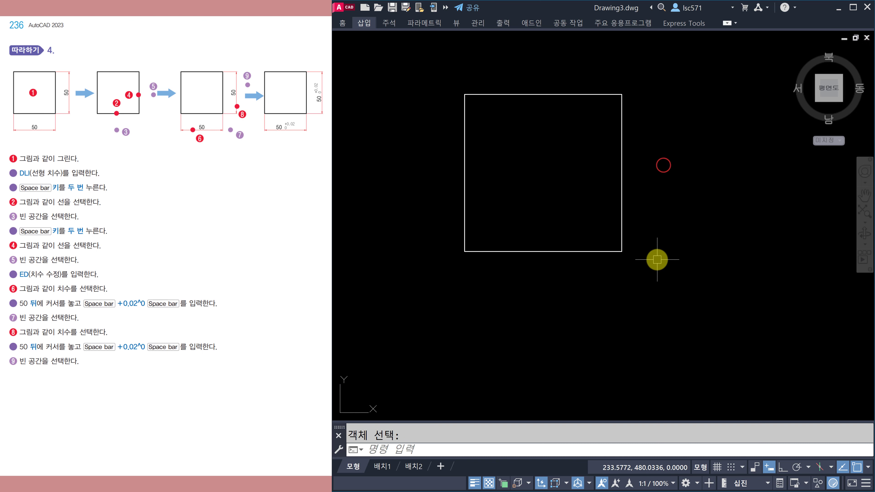
Step: Place a linear dimension below the square by selecting its lower edge as the object
key(Escape)
text(DIMLI)
key(space)
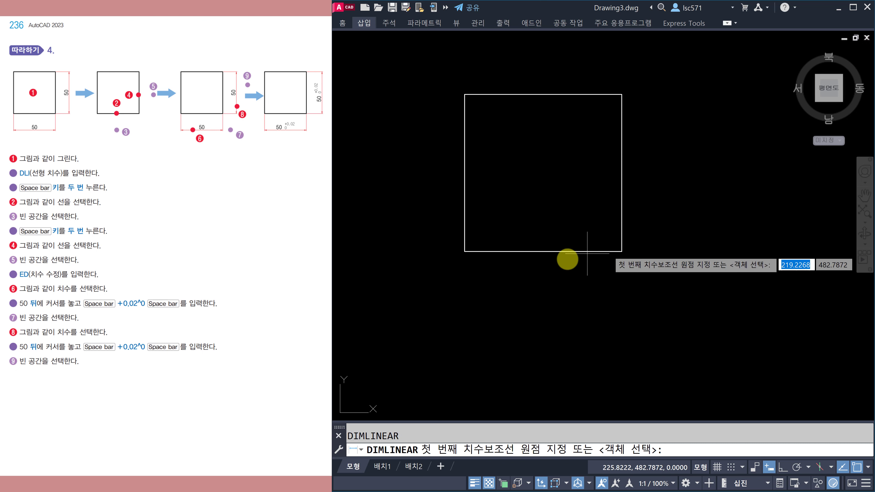
key(space)
click(548, 251)
click(543, 297)
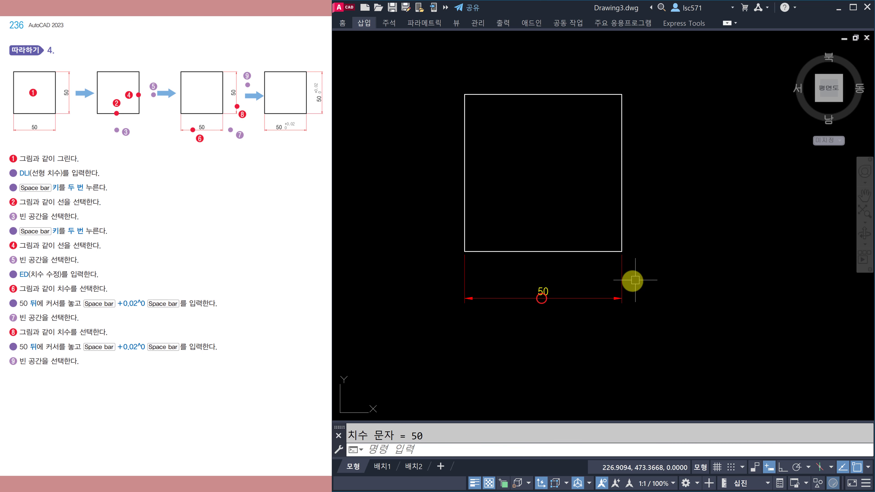
Step: Place a vertical linear dimension to the right of the square by selecting its right edge as the object
key(space)
key(space)
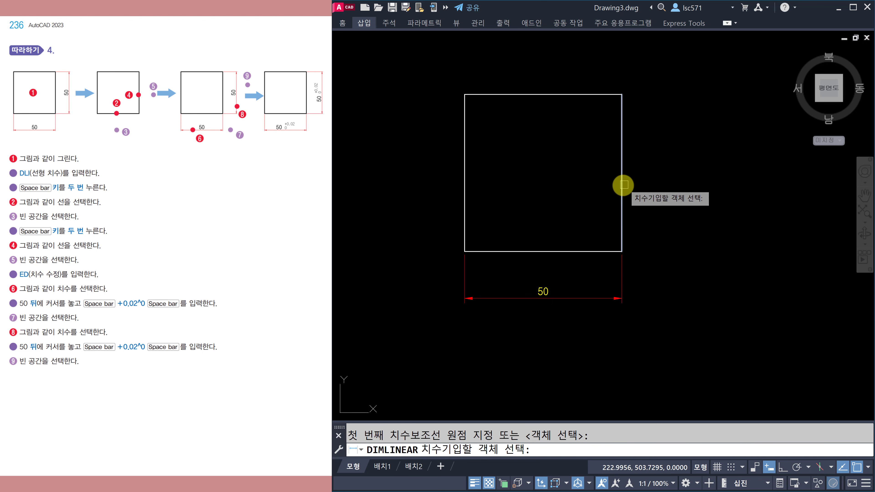
click(622, 186)
click(667, 189)
key(Escape)
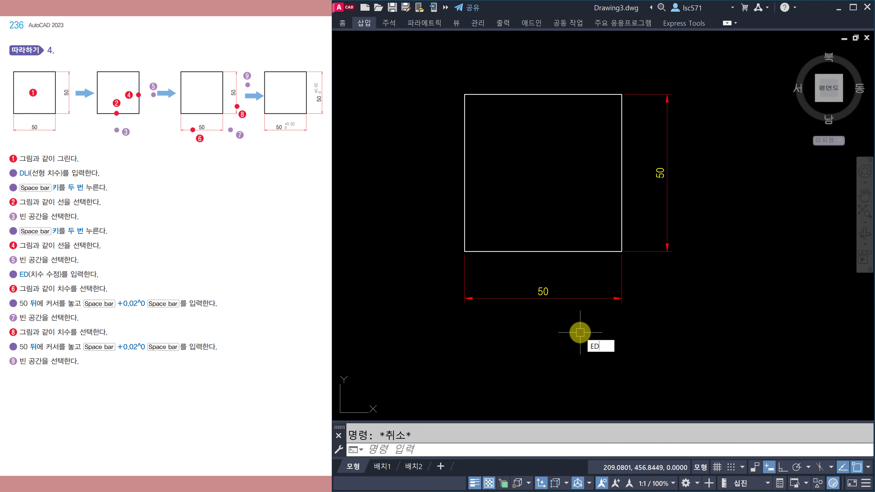
Step: Edit the text of the dimension below the square, adding a space, +0.02^0 and another space after the 50 to stack the tolerance
text(ED)
key(Return)
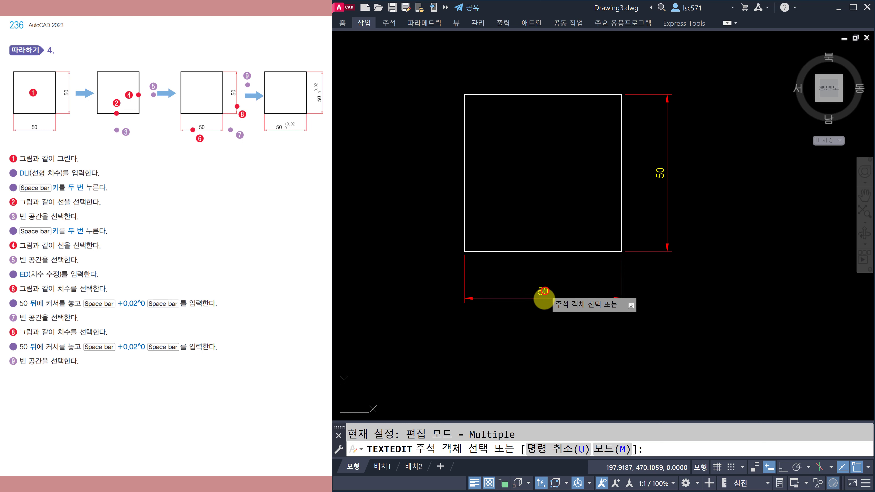
click(543, 298)
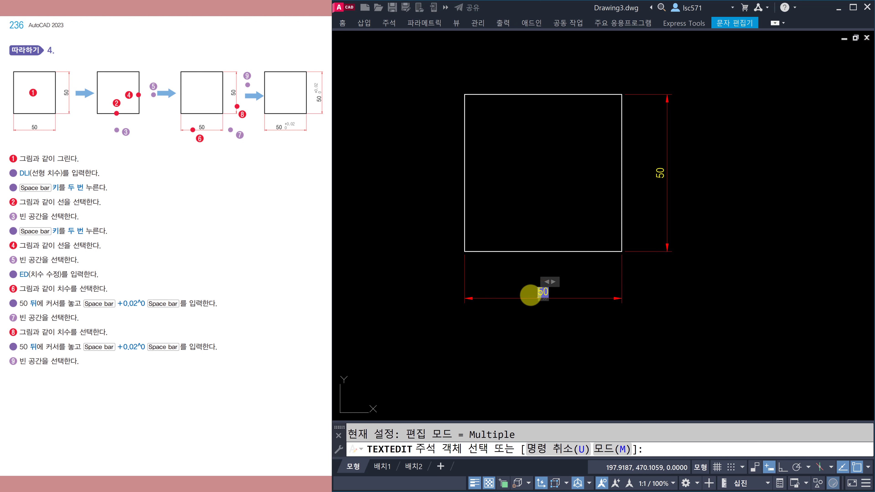
scroll(530, 295, up, 5)
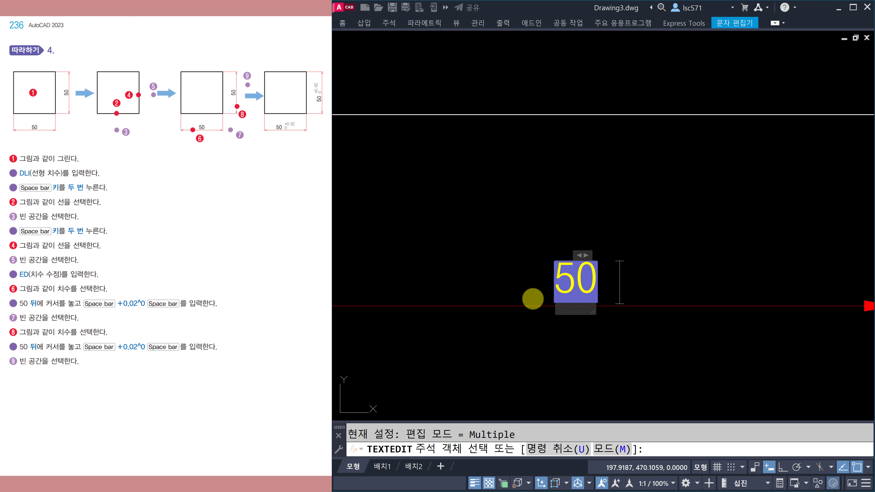
text(+0.02)
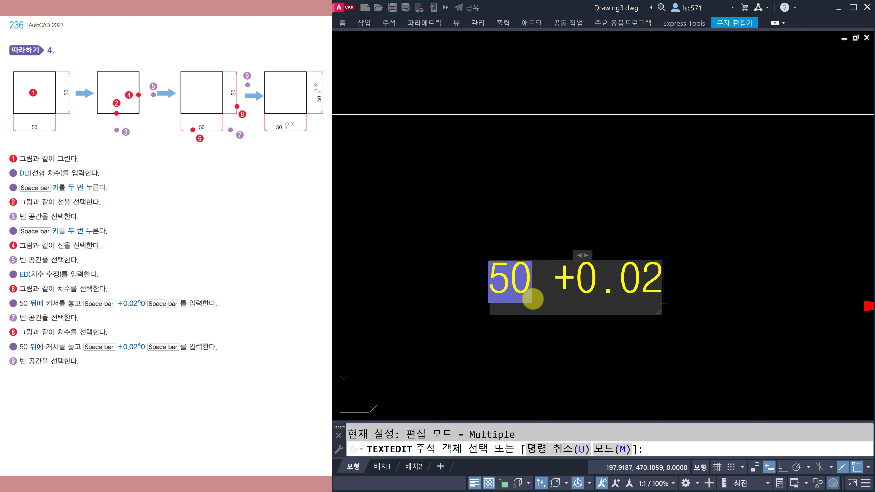
text(^)
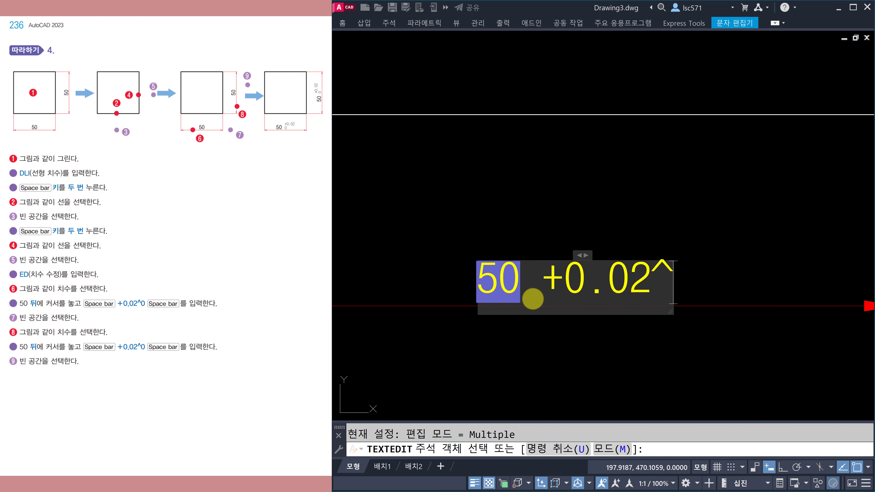
text(0)
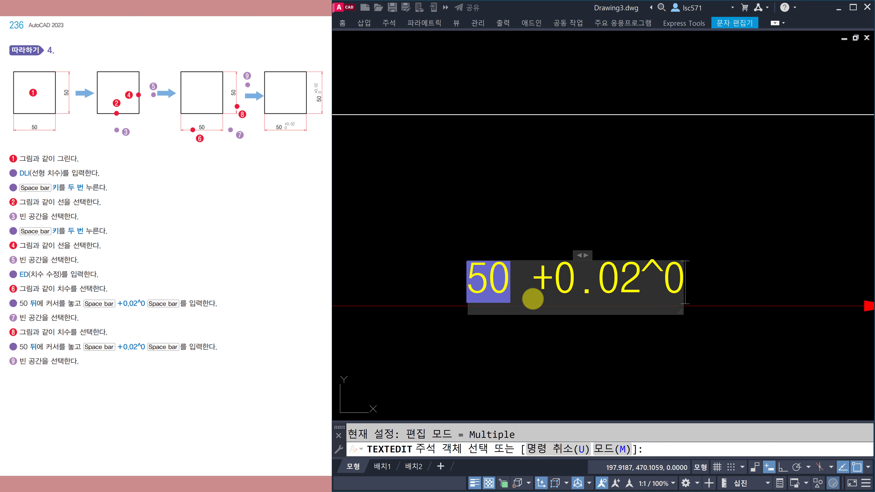
key(space)
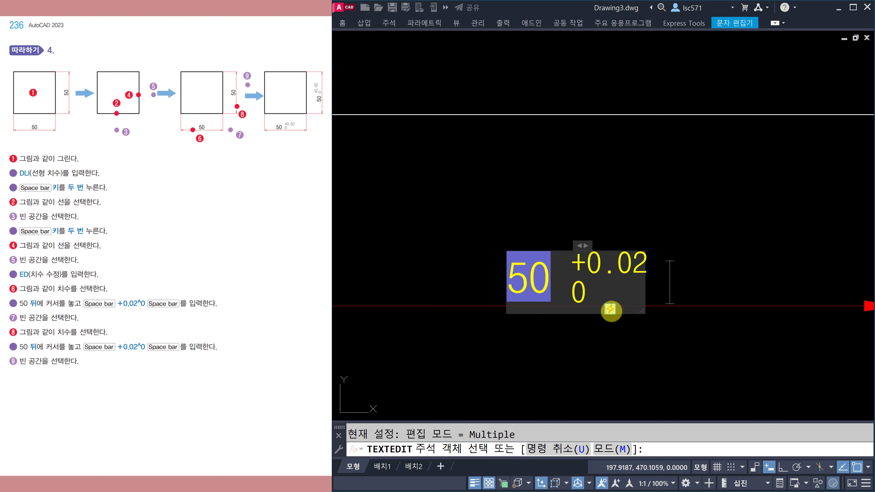
Step: Open the stack properties of the +0.02/0 tolerance, try a 50% text size and set it back to 70%
click(611, 310)
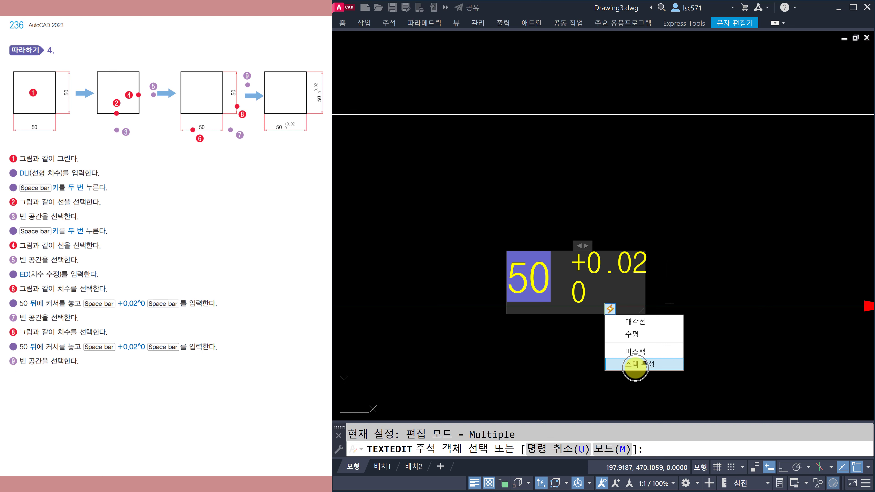
click(635, 365)
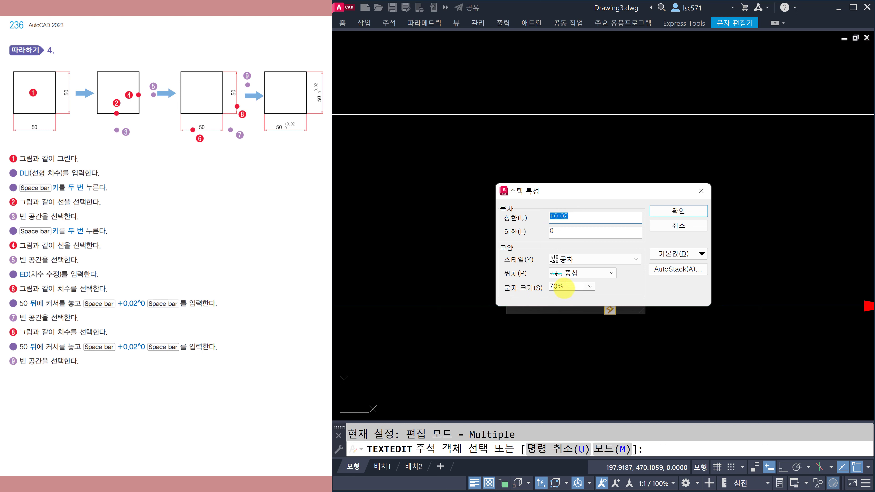
click(581, 285)
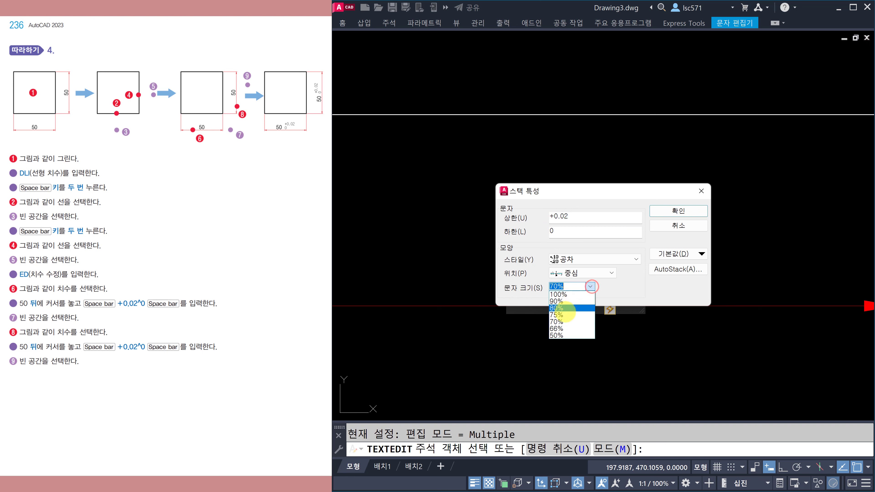
click(555, 337)
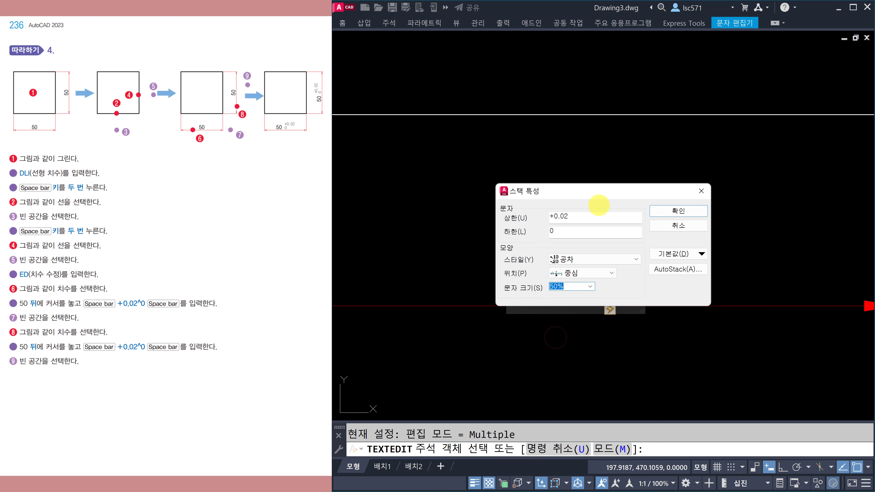
drag(599, 206, 573, 151)
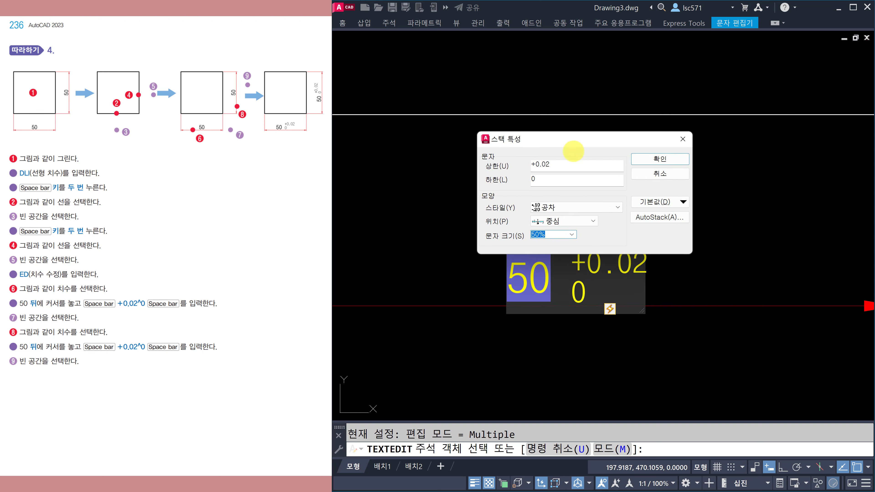
click(571, 234)
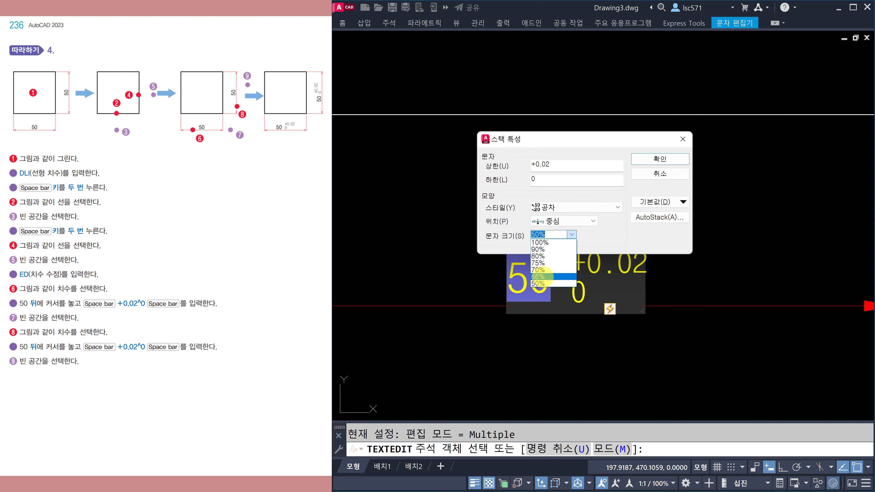
click(542, 270)
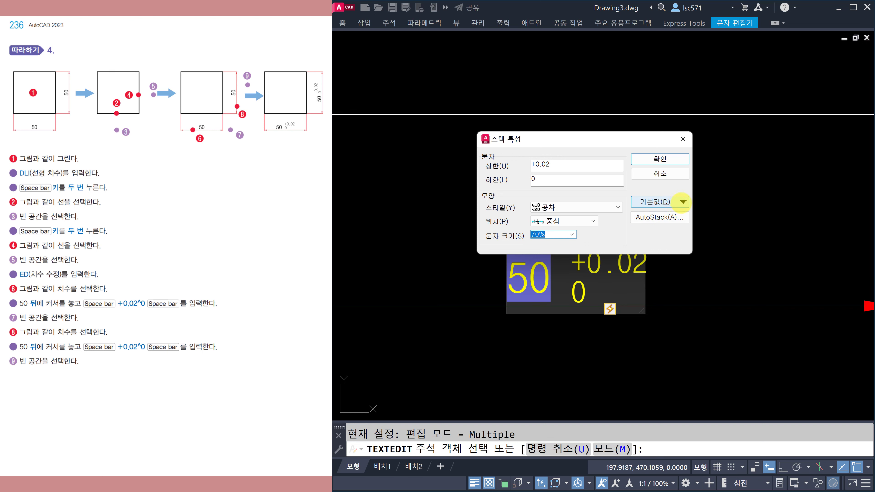
Step: Save the current stack settings as the default, accept the stack properties and close the text editor
click(682, 202)
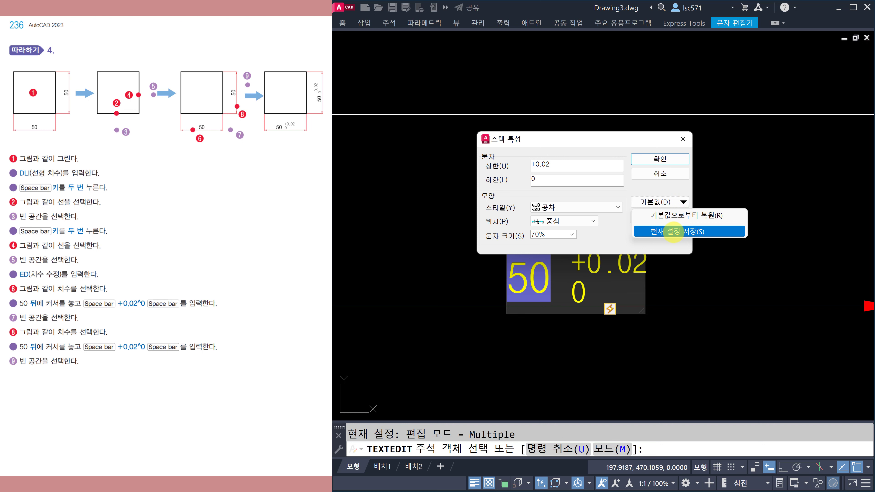
click(674, 233)
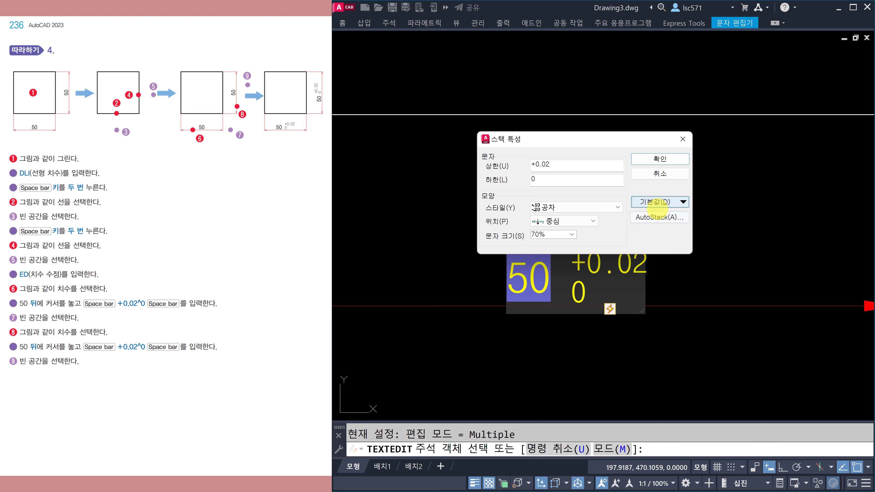
click(659, 158)
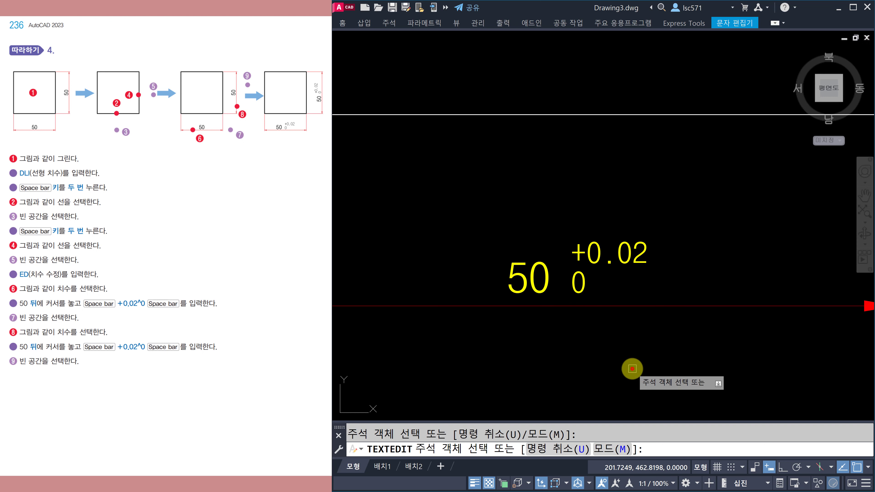
click(635, 370)
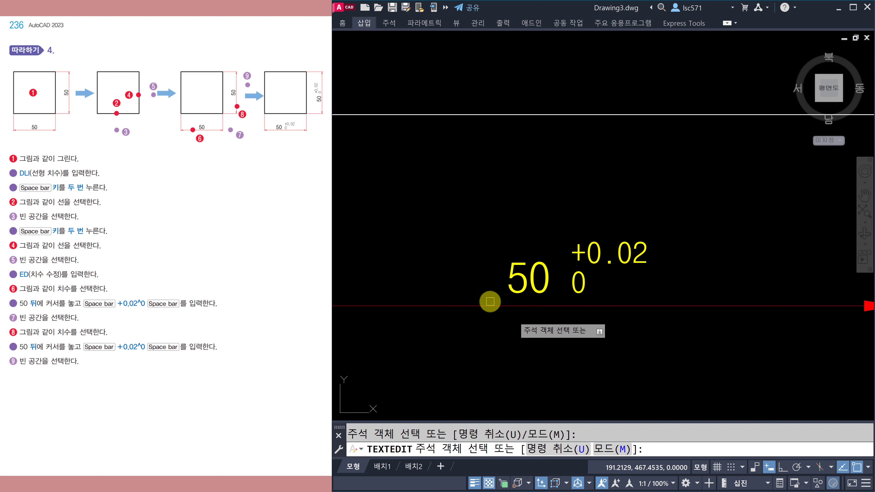
Step: Edit the text of the vertical dimension beside the square, adding a space, +0.02^0 and another space after the 50 to stack the tolerance
scroll(543, 318, down, 2)
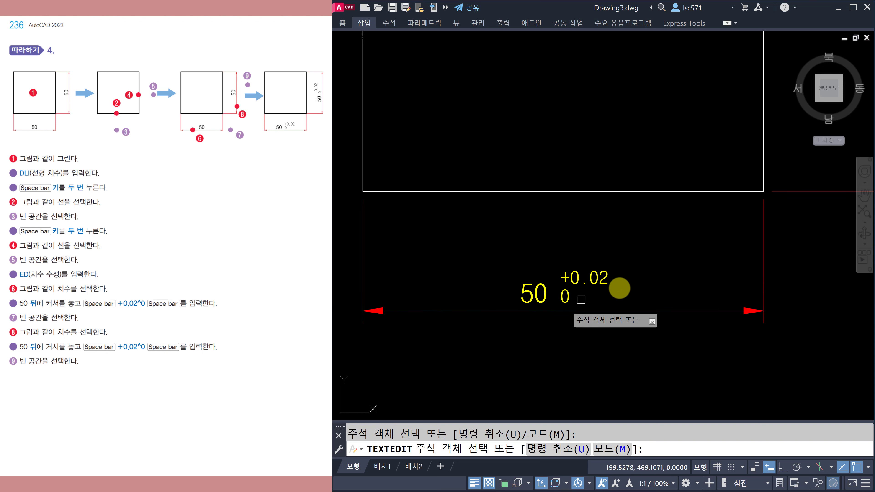
middle_drag(629, 289, 549, 354)
scroll(593, 293, down, 3)
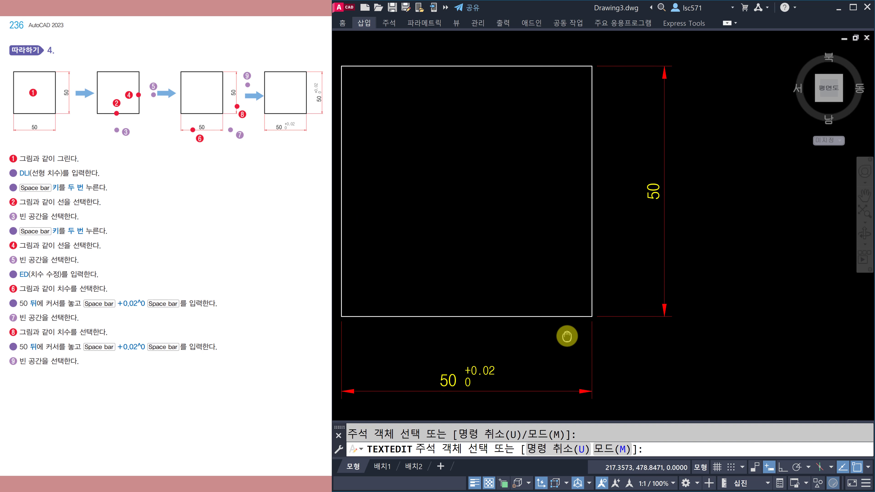
scroll(661, 203, up, 2)
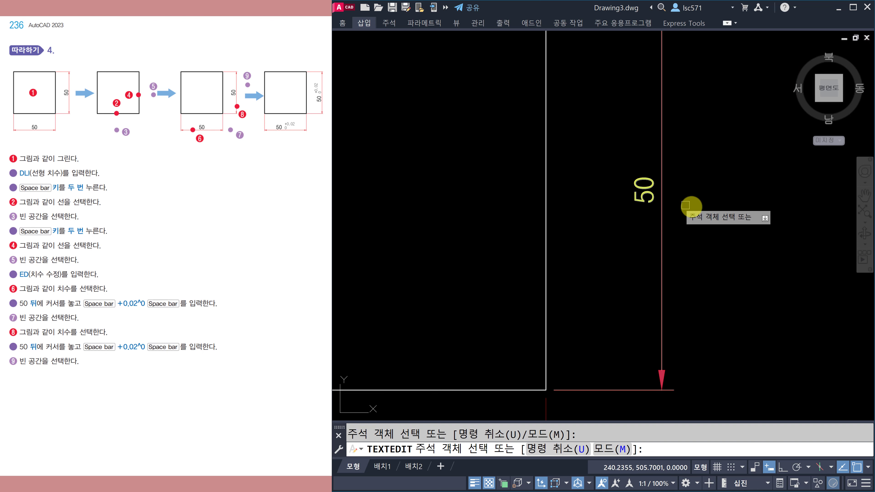
key(Escape)
scroll(699, 212, up, 1)
key(space)
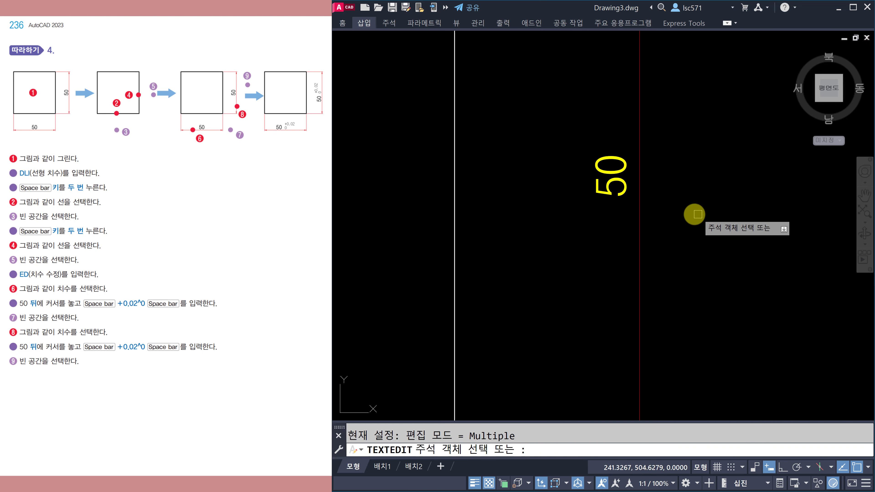
click(612, 181)
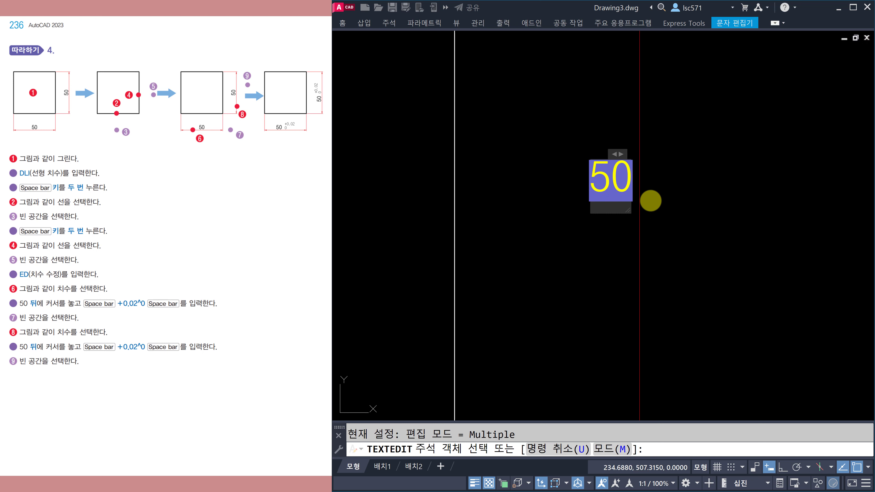
text(+)
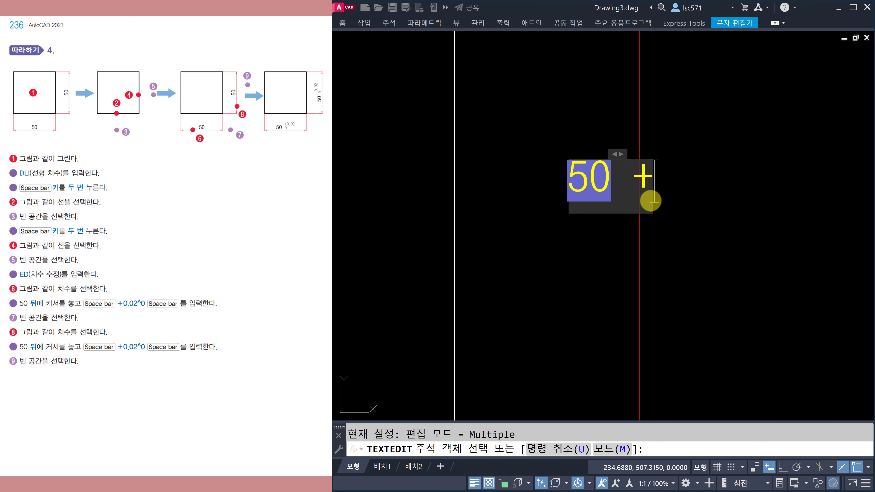
text(0.02^)
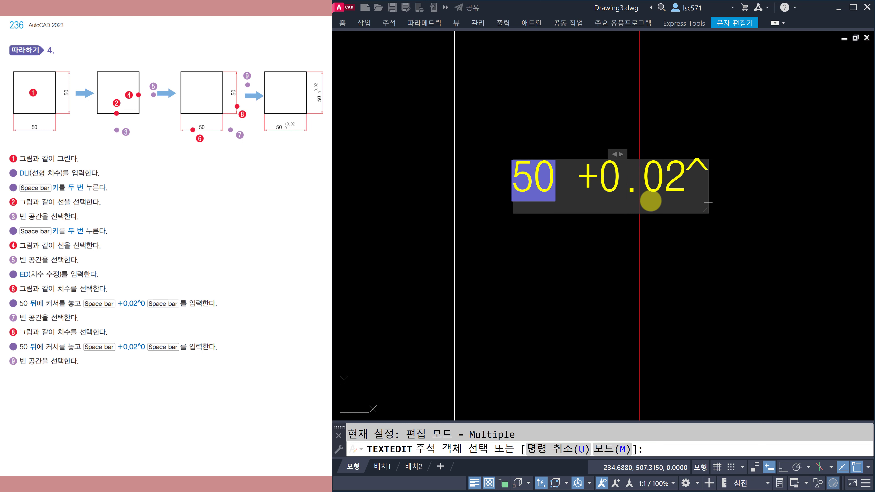
text(0)
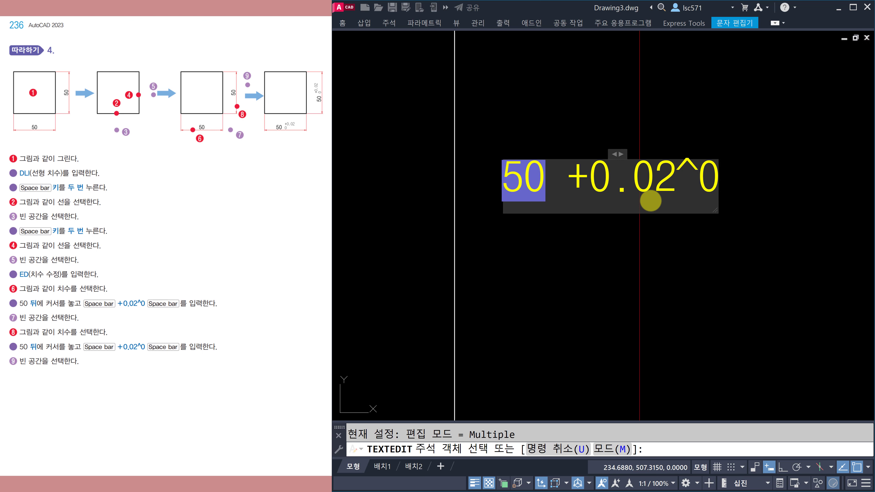
key(space)
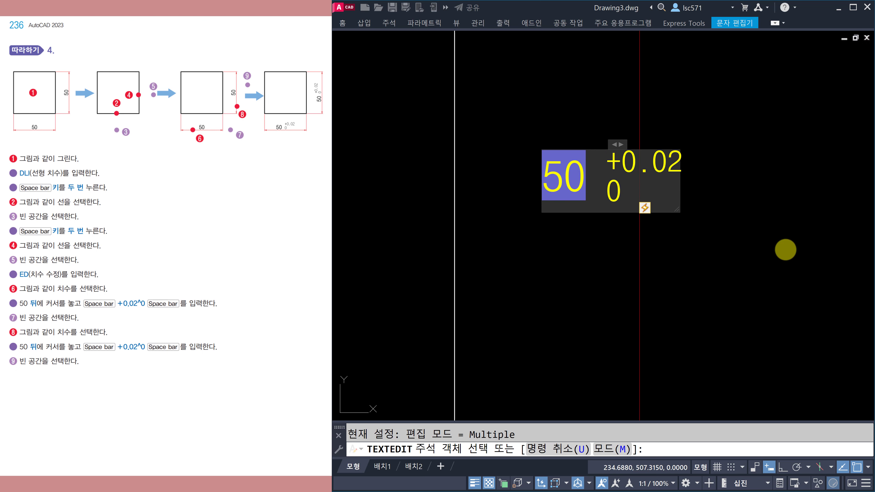
click(777, 251)
scroll(603, 145, down, 5)
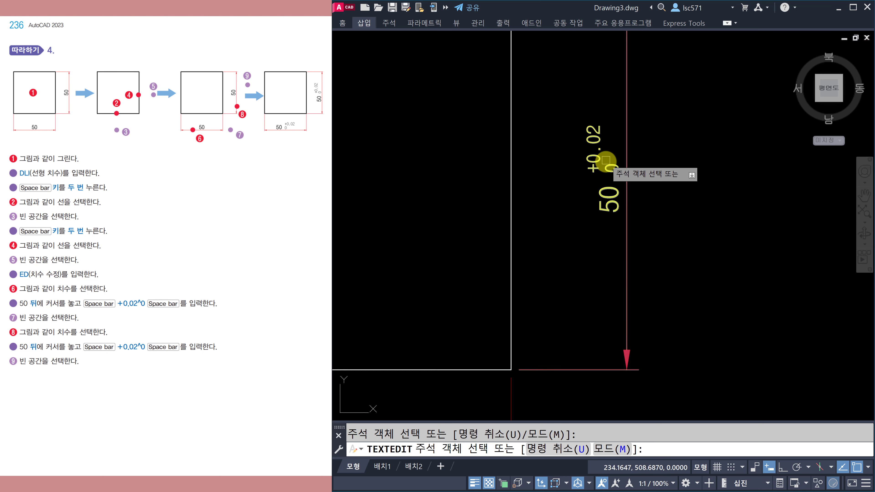
key(Escape)
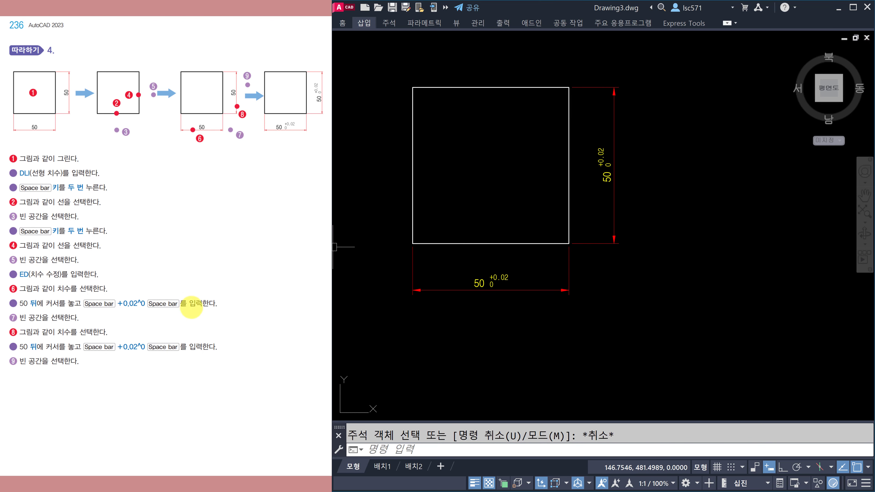
Step: Turn the textbook to exercise 5 on page 237, about adjusting the tolerance scale, and return to the drawing
click(217, 202)
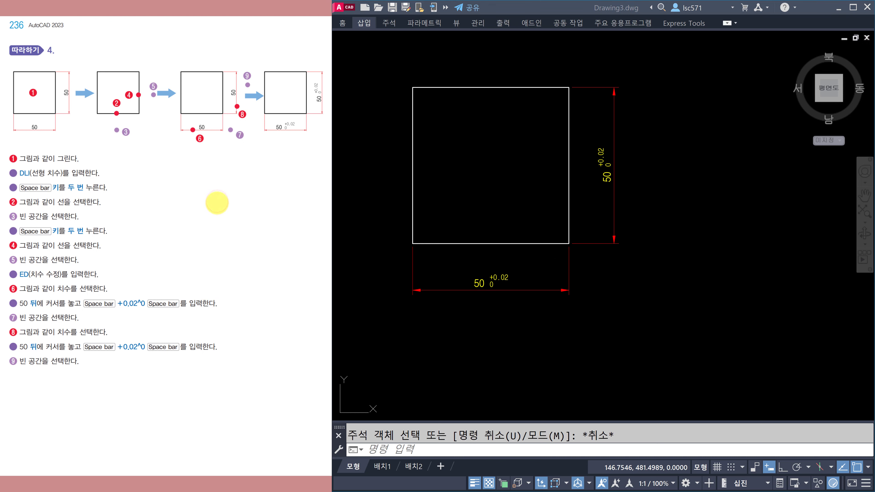
scroll(220, 215, down, 1)
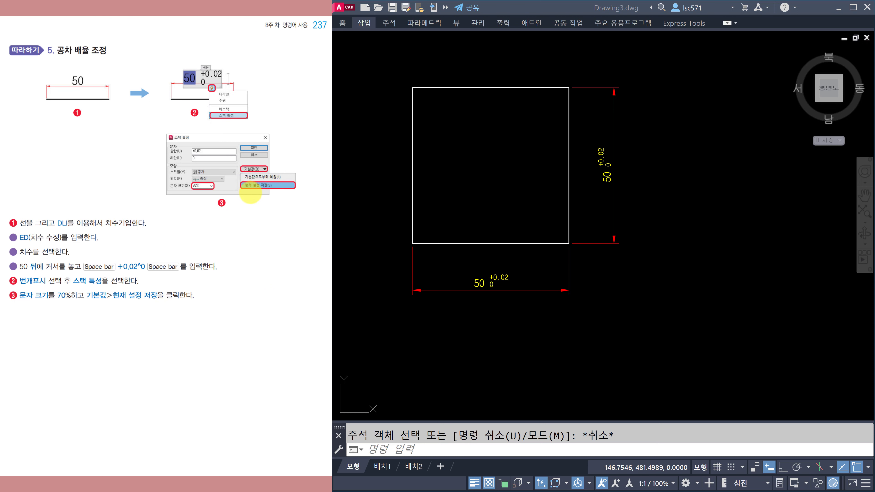
click(525, 313)
key(Escape)
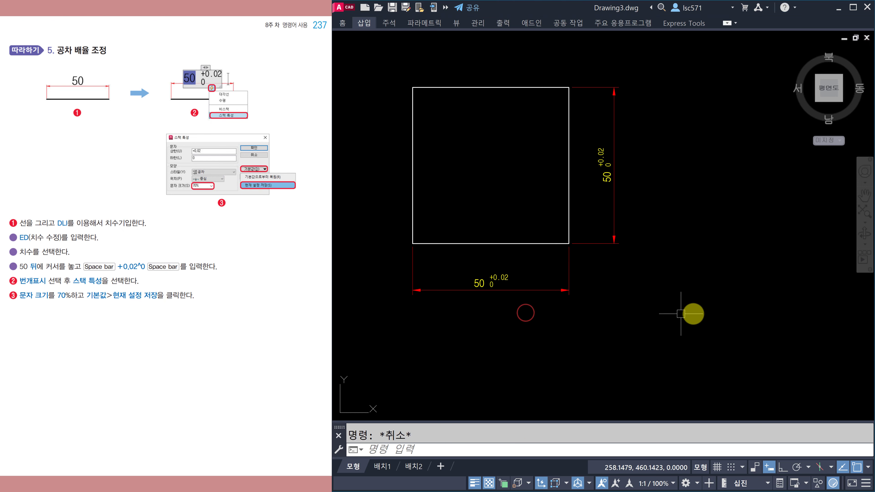
Step: Change the upper tolerance of the square's vertical dimension to +0.03 through its stack properties and close the text editor
scroll(607, 156, up, 3)
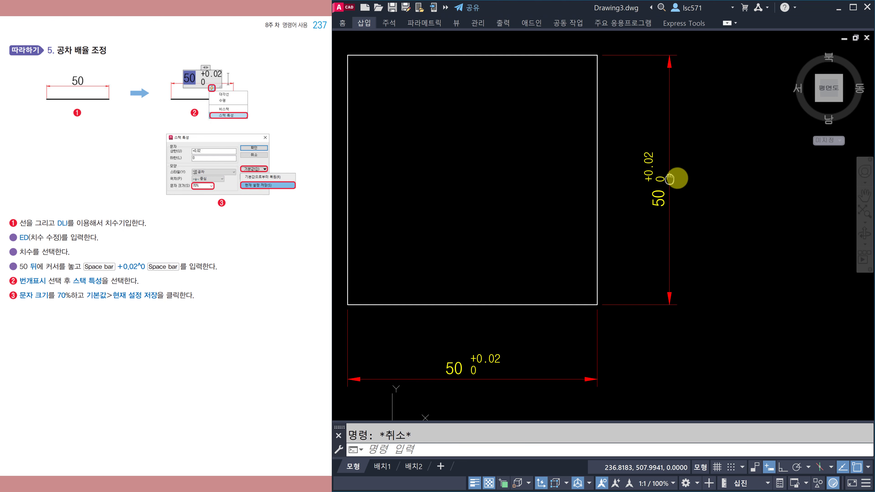
click(669, 162)
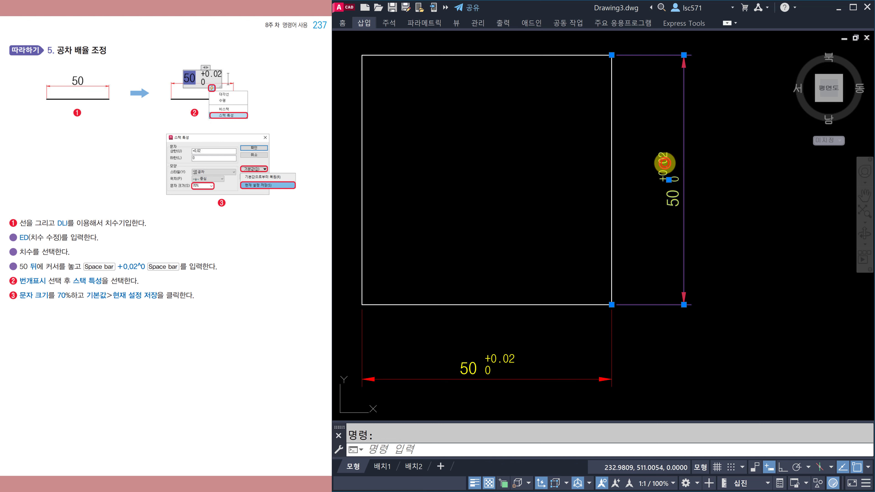
double_click(665, 163)
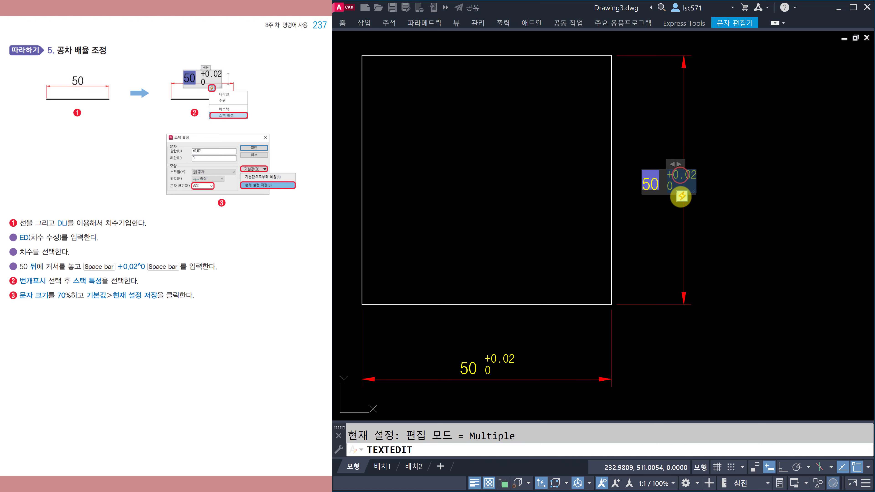
click(682, 197)
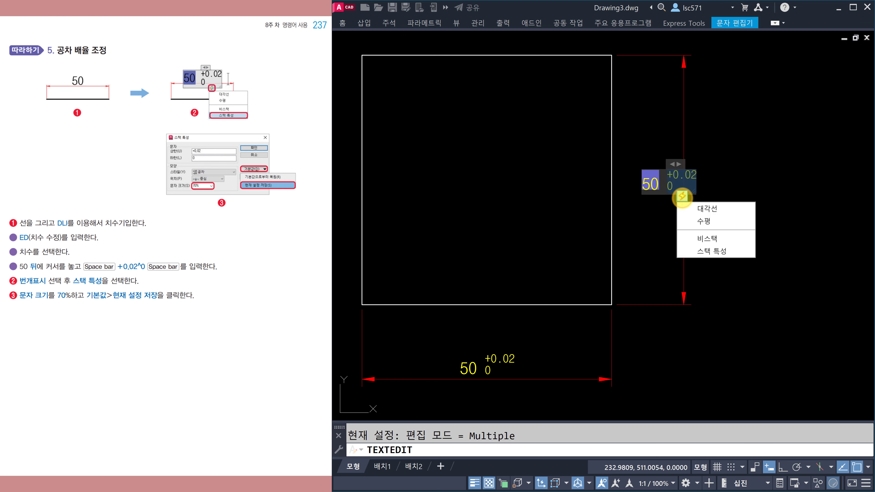
click(711, 252)
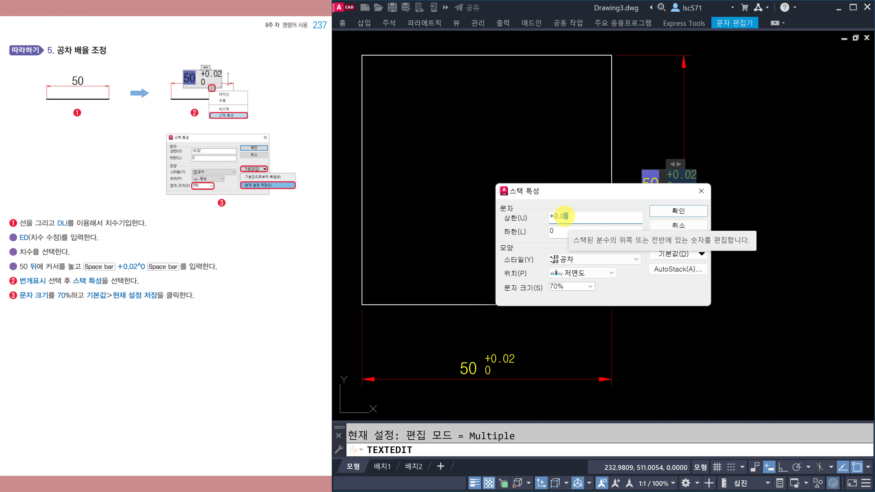
key(BackSpace)
text(3)
click(666, 209)
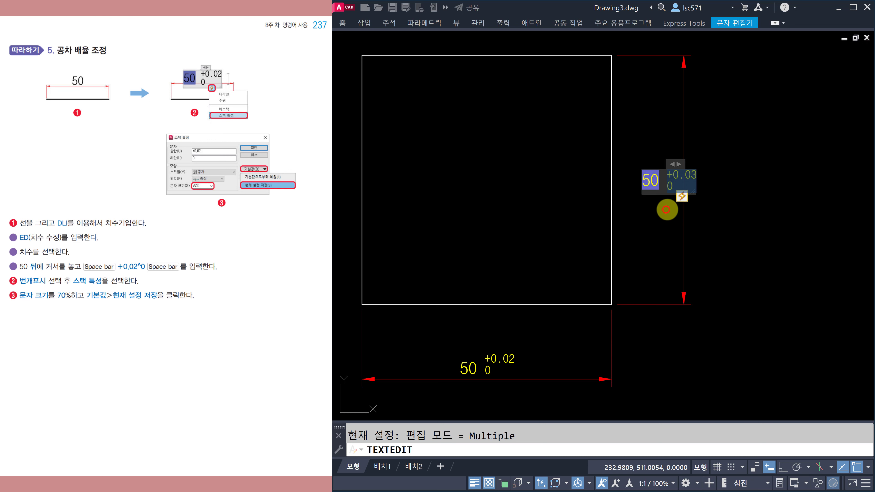
click(736, 193)
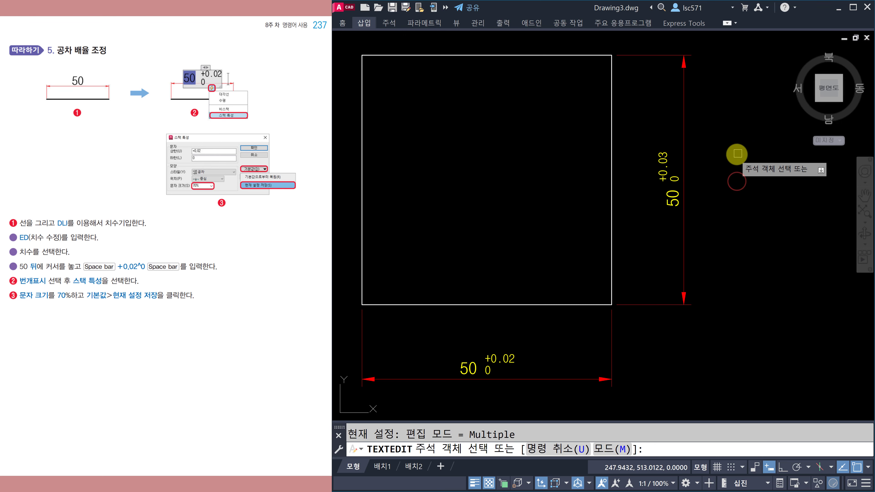
key(Escape)
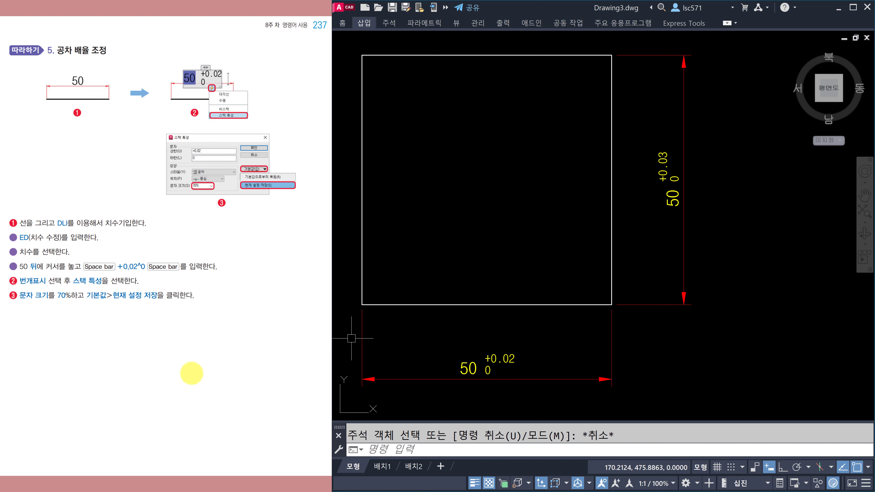
Step: Turn the textbook to exercise 6 on page 238 and erase both dimensions of the square
scroll(209, 338, down, 1)
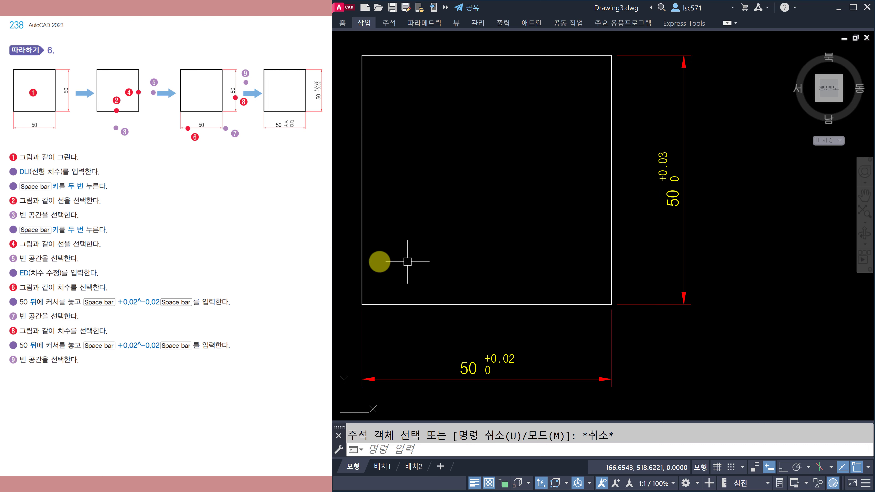
scroll(585, 235, down, 2)
text(e)
key(Return)
click(546, 317)
click(472, 276)
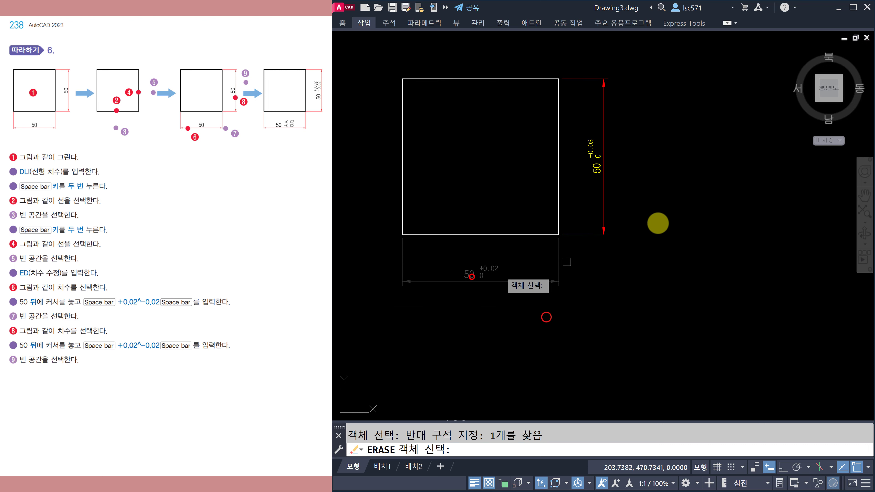
click(648, 231)
click(605, 147)
key(space)
key(Escape)
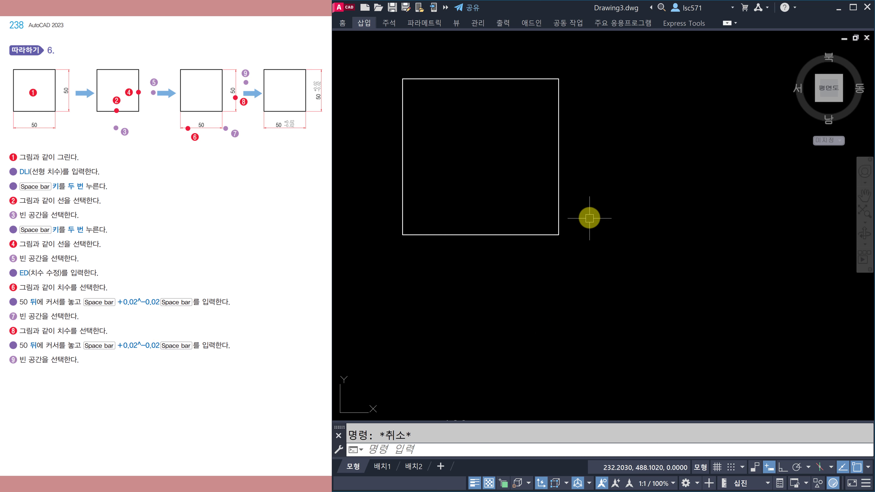
Step: Place a horizontal linear dimension below the square by selecting its bottom edge as the object
text(dli)
key(space)
key(space)
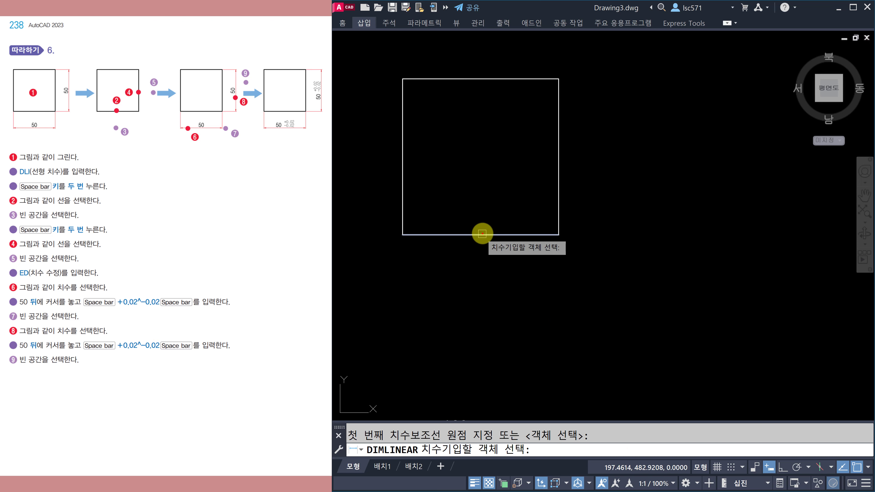
click(482, 235)
click(484, 278)
Step: Place a vertical linear dimension to the right of the square by selecting its right edge as the object
key(space)
key(space)
click(558, 169)
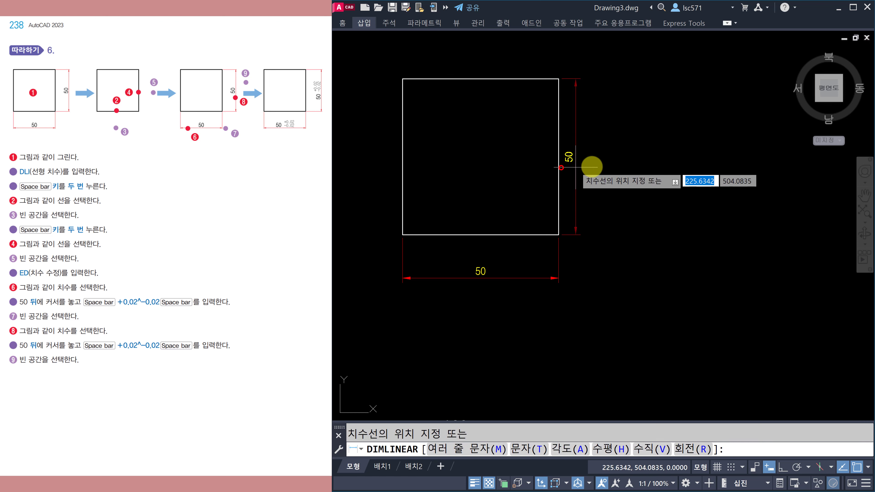
click(601, 169)
key(Escape)
Step: Edit the text of the dimension below the square, adding a space and a stacked +0.02^-0.02 tolerance after the 50
text(ed)
key(space)
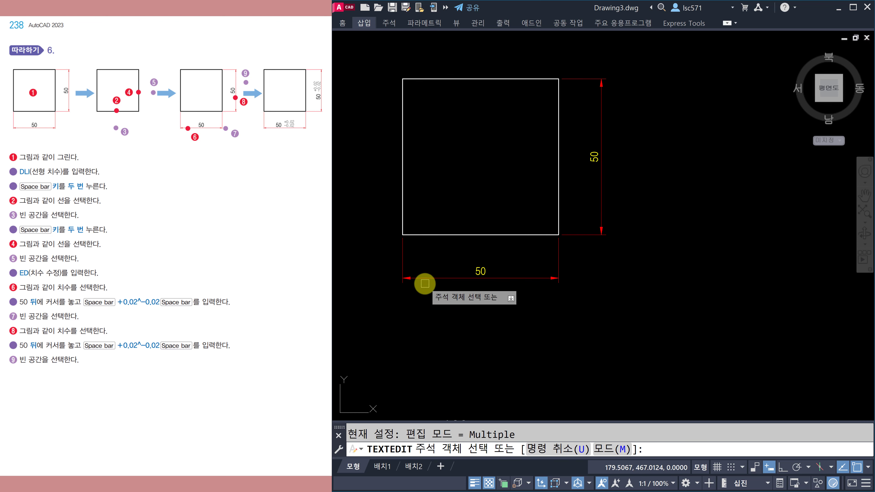
click(483, 272)
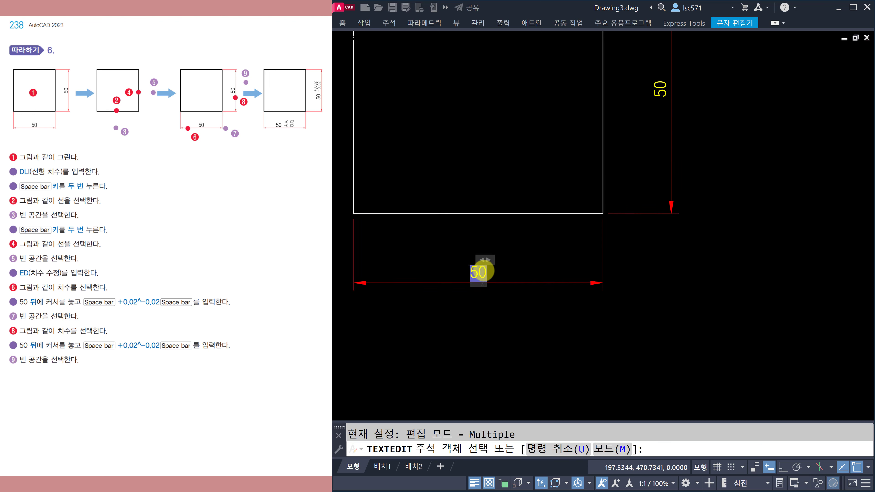
scroll(482, 276, up, 4)
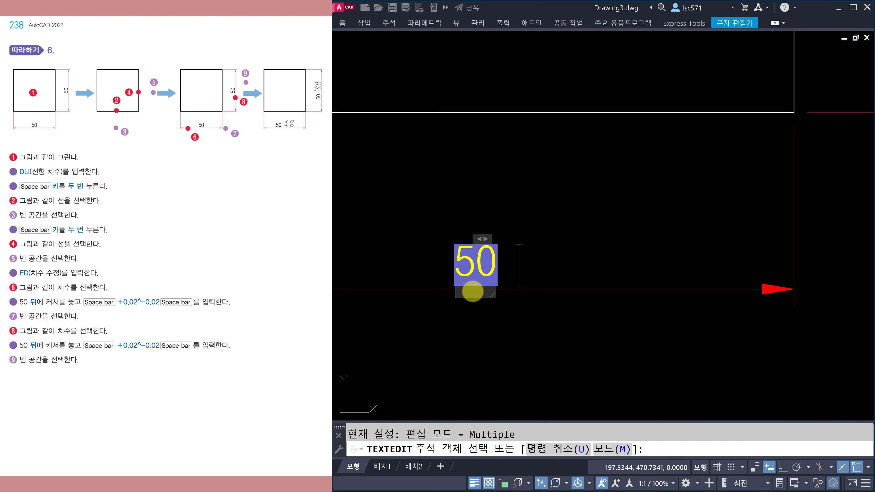
text(+0.)
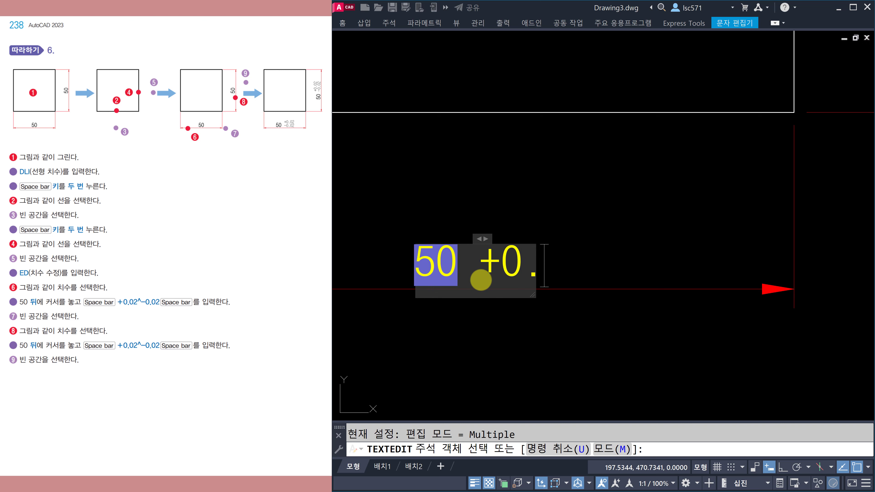
text(02^)
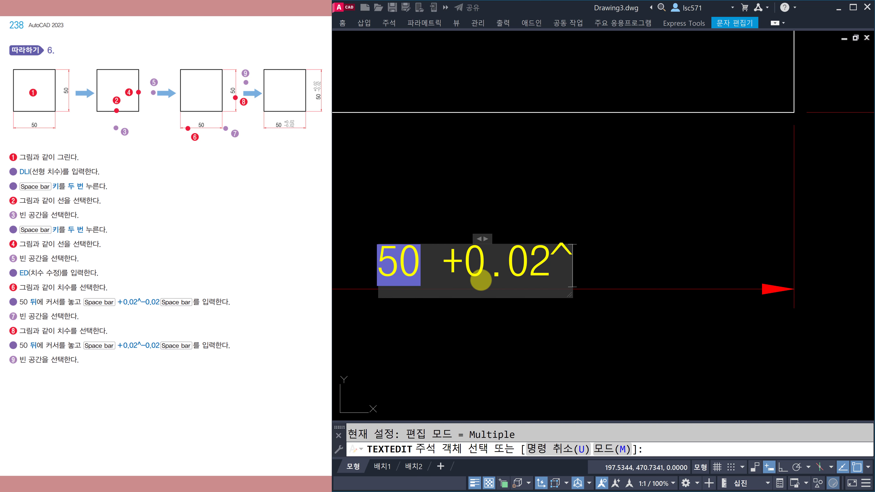
key(BackSpace)
text(-0.02)
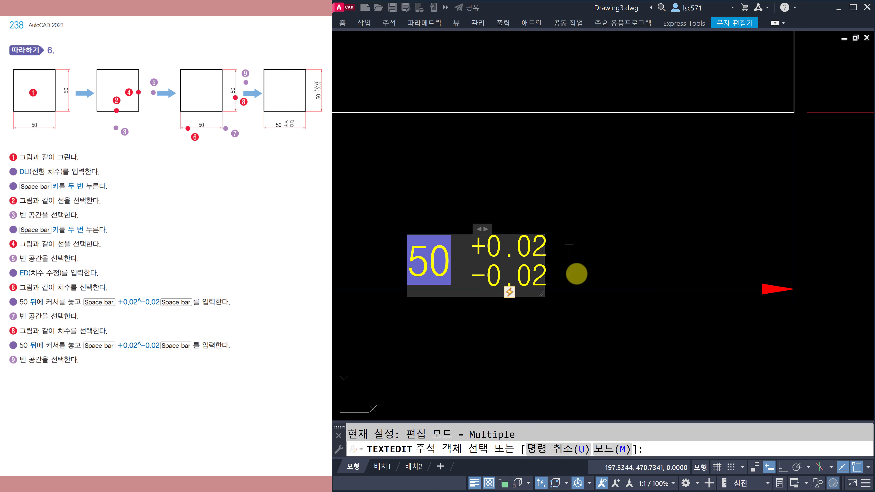
Step: Undo the stacking of the ±0.02 tolerance and delete the tolerance text after the 50, keeping the space
key(ctrl+z)
key(BackSpace)
key(BackSpace)
key(BackSpace)
key(BackSpace)
key(BackSpace)
key(BackSpace)
key(BackSpace)
key(BackSpace)
key(BackSpace)
key(BackSpace)
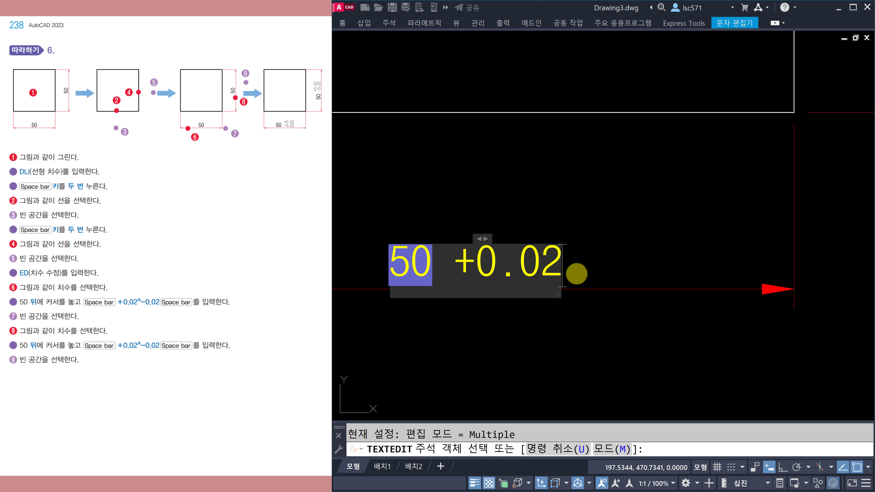
key(BackSpace)
key(BackSpace)
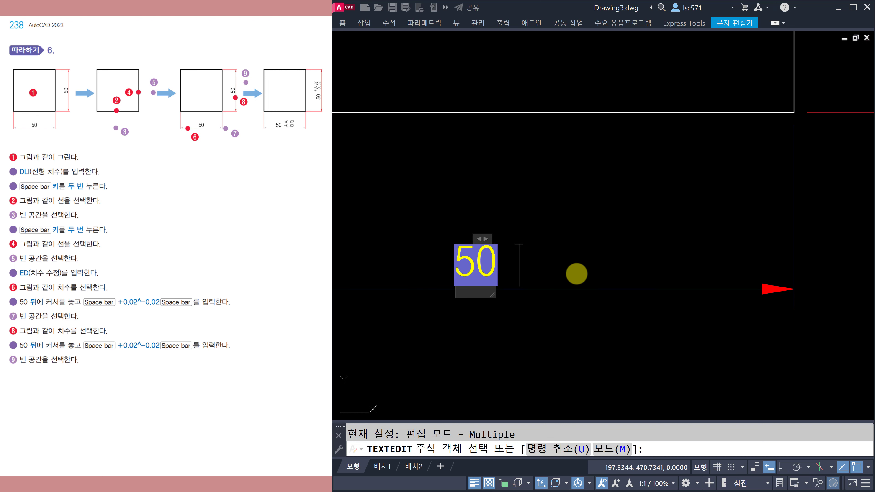
Step: Add a ±0.02 tolerance after the 50 in the dimension below the square, using the %%p code for the plus-minus symbol
text(%%p)
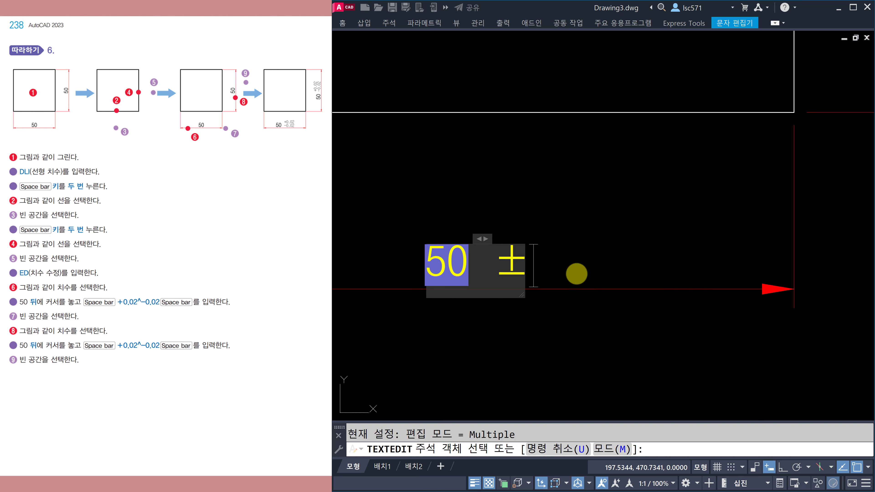
text(0.02)
click(498, 363)
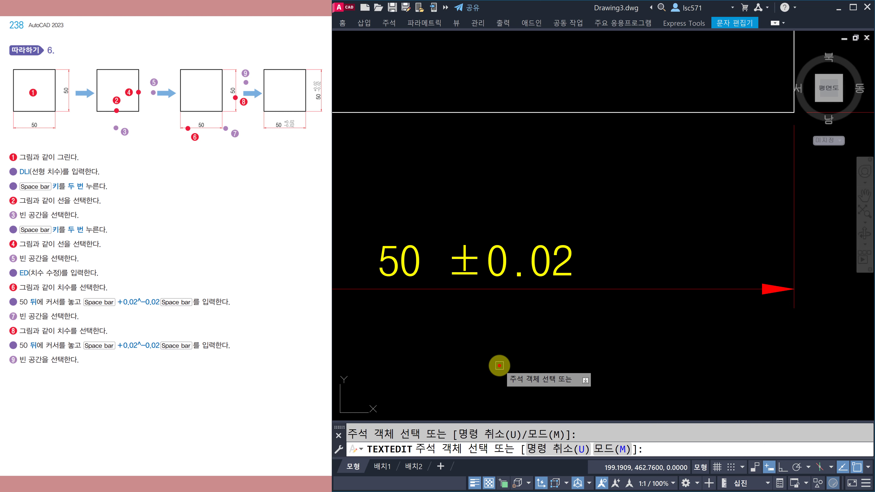
scroll(547, 267, down, 4)
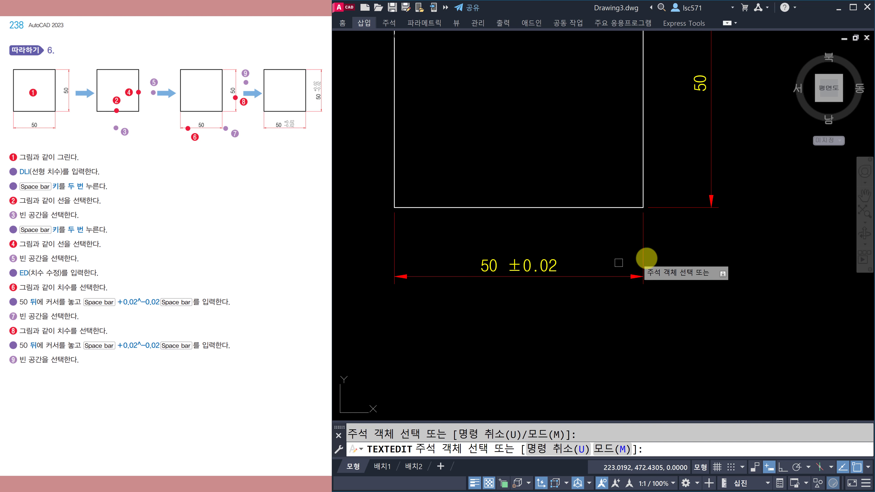
middle_drag(682, 172, 684, 220)
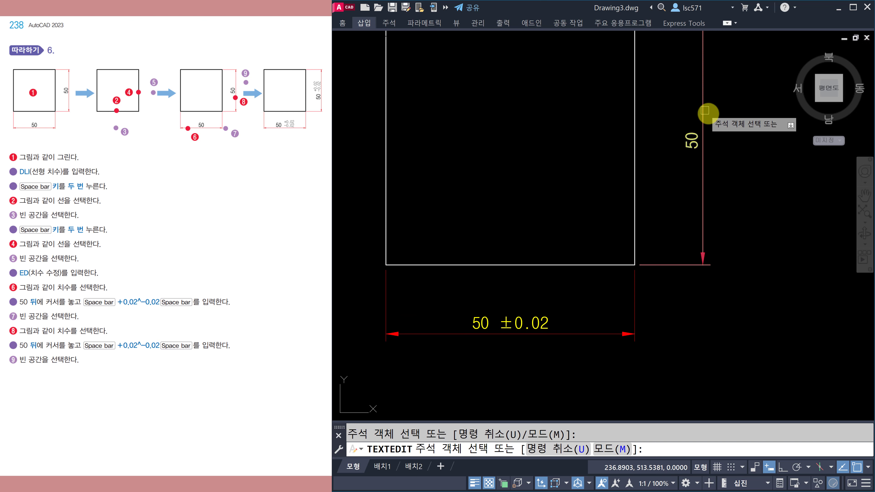
Step: Turn the textbook to exercise 7 on page 239 and return to the drawing
click(201, 234)
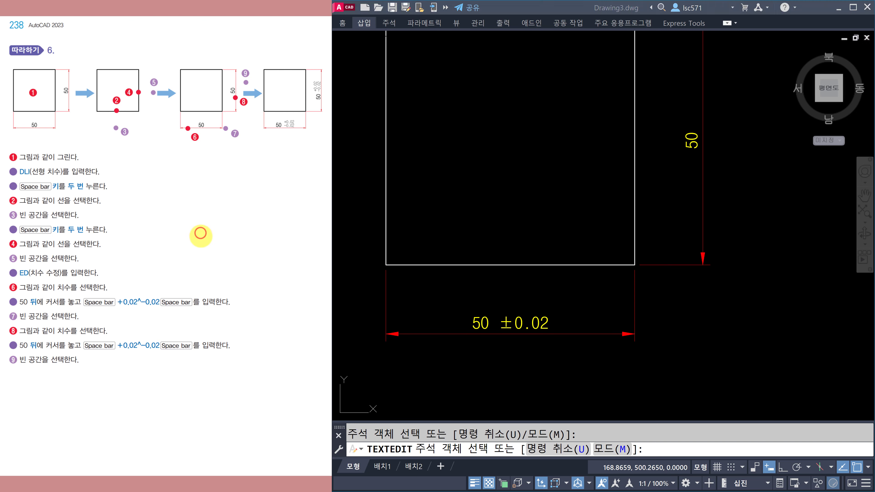
click(201, 237)
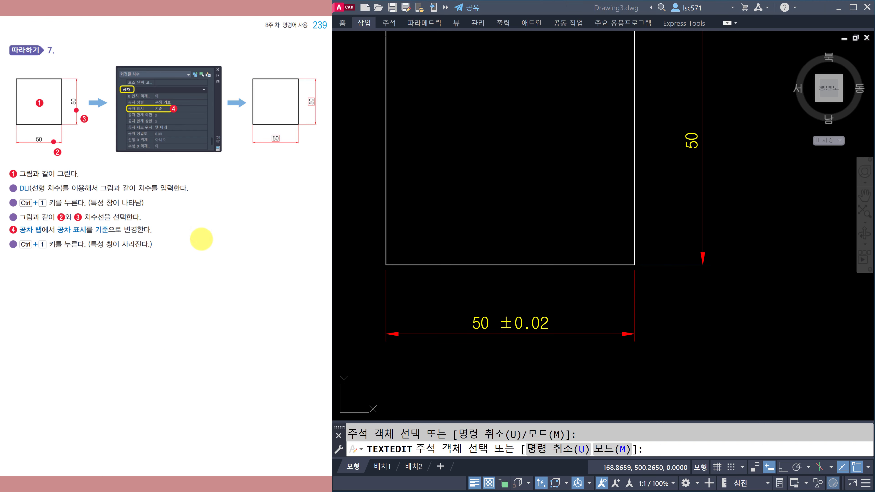
click(573, 192)
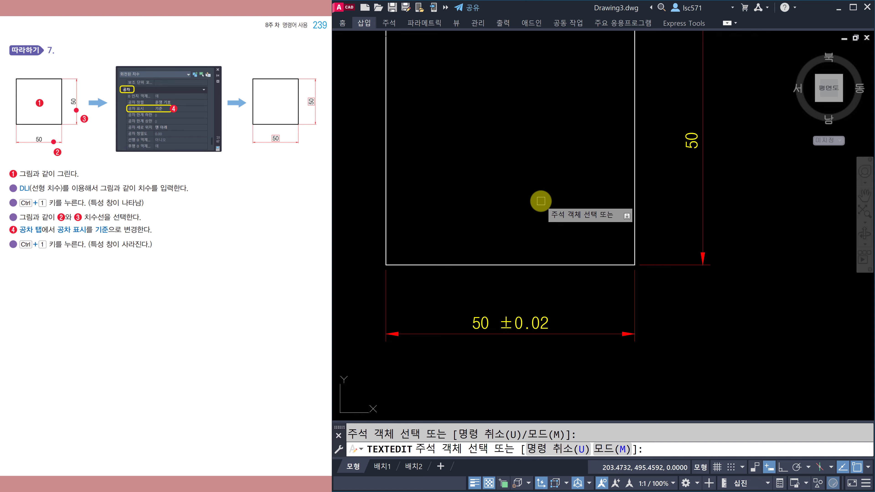
Step: End the text editing and erase the 50 ±0.02 dimension below the square
key(Escape)
key(Escape)
text(e)
key(space)
click(526, 334)
click(491, 310)
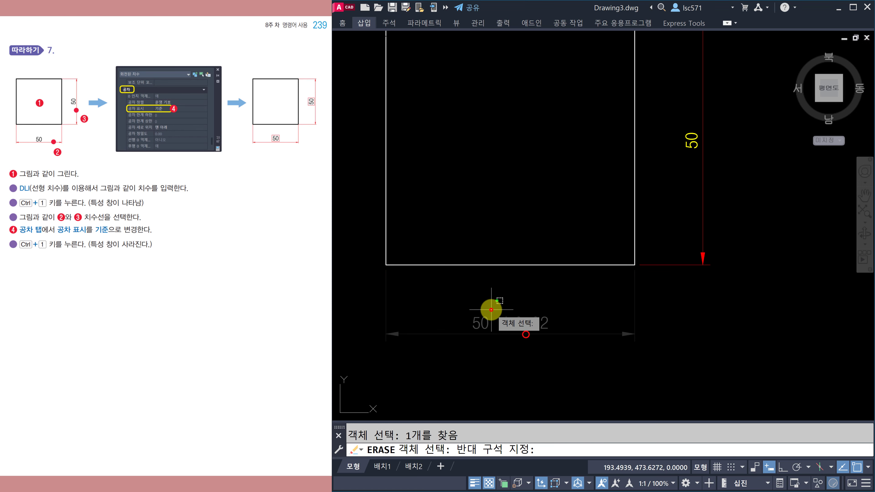
click(491, 312)
key(Return)
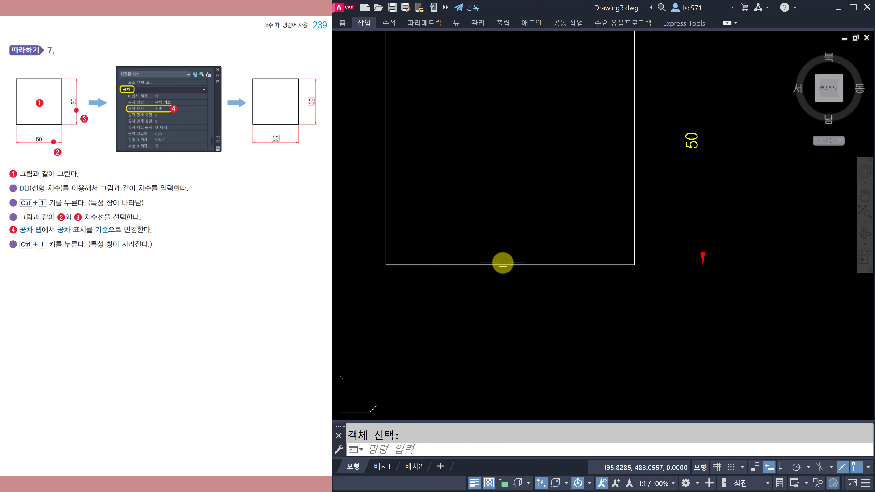
key(space)
click(503, 265)
key(Escape)
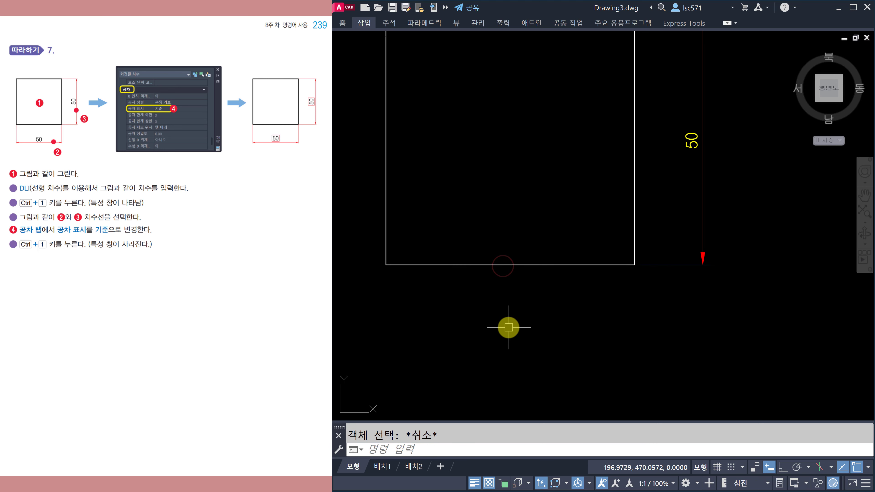
Step: Place a new horizontal linear dimension below the square, selecting its bottom edge as the object
text(DLI)
key(Return)
key(Return)
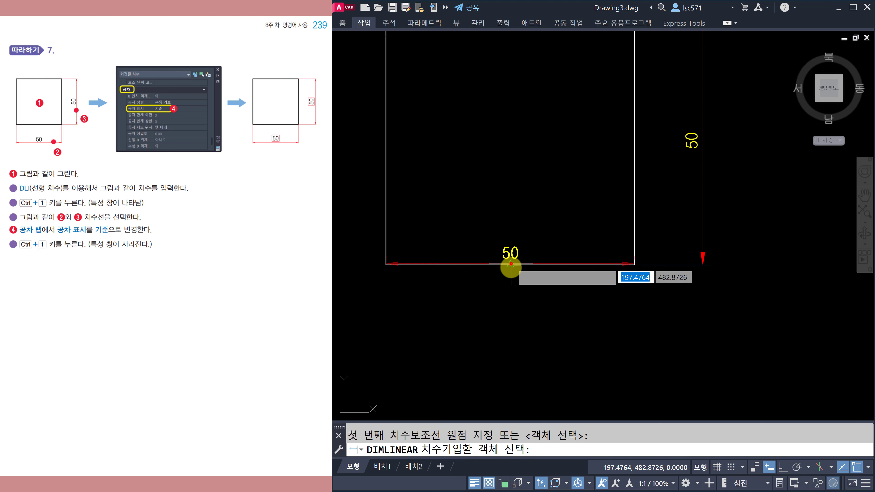
click(511, 265)
click(515, 329)
scroll(565, 286, down, 2)
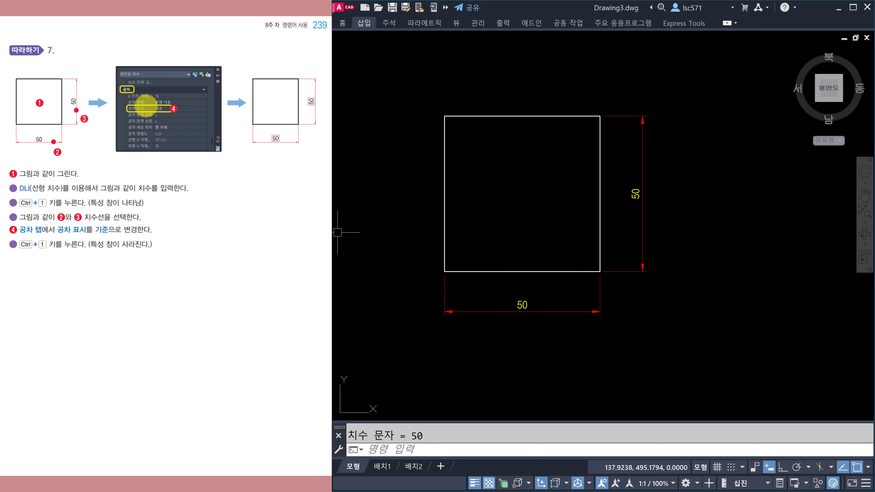
click(529, 305)
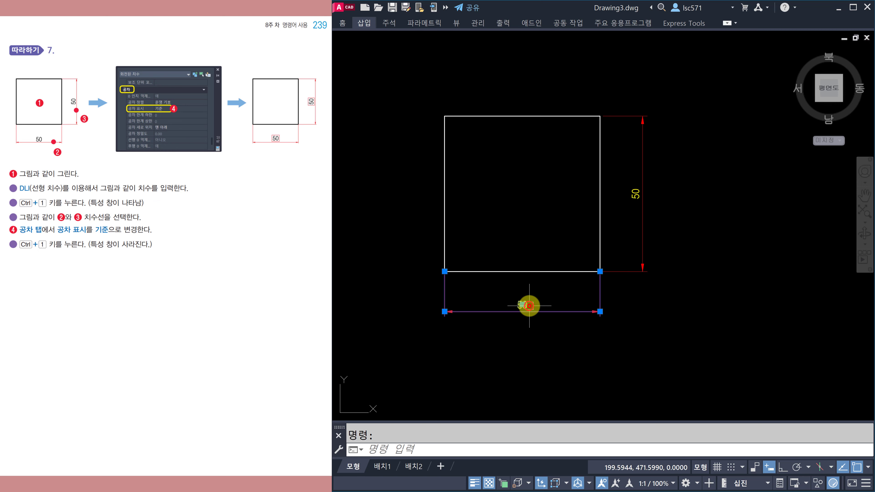
double_click(529, 305)
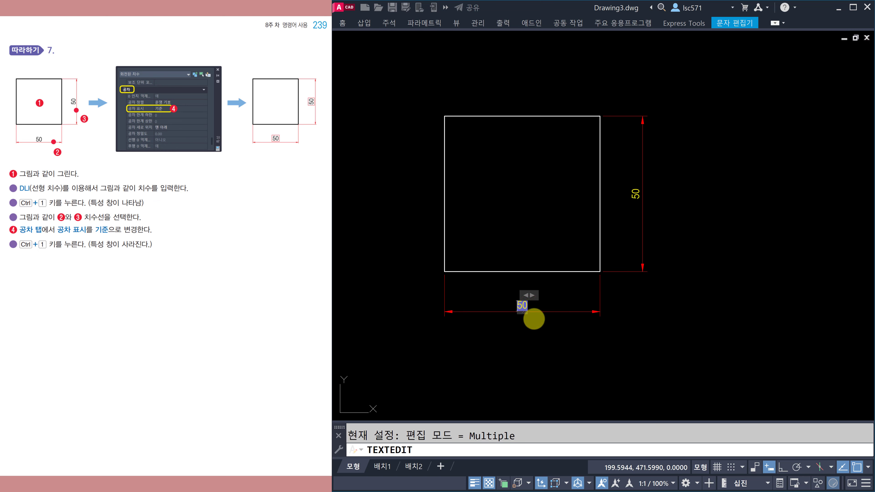
click(530, 326)
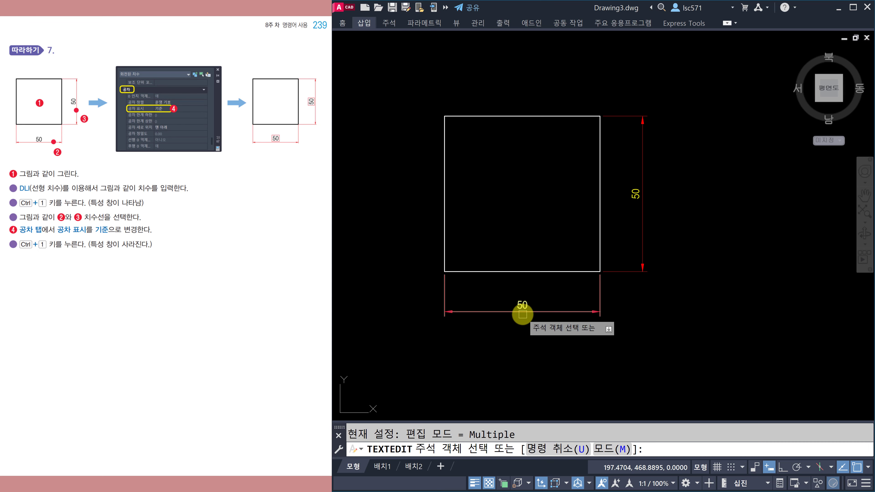
key(Escape)
Step: Set the tolerance display (공차 표시) of the horizontal dimension below the square to 기준 in its properties
click(523, 306)
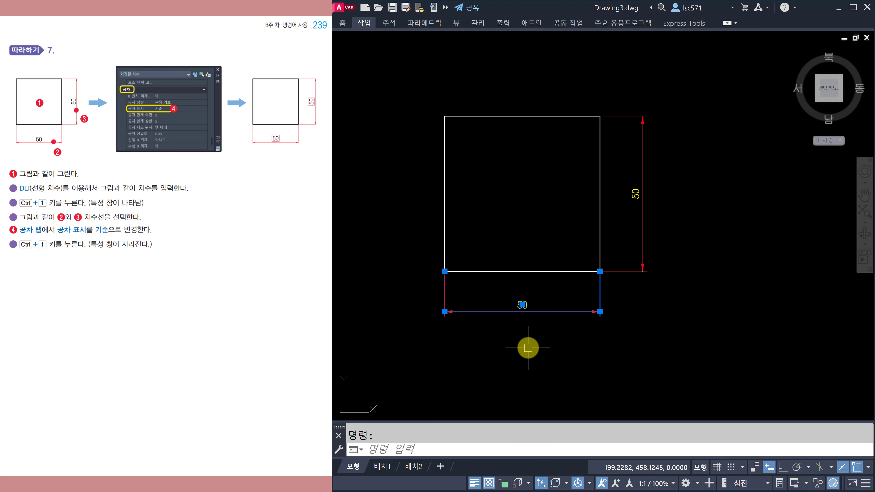
key(ctrl+1)
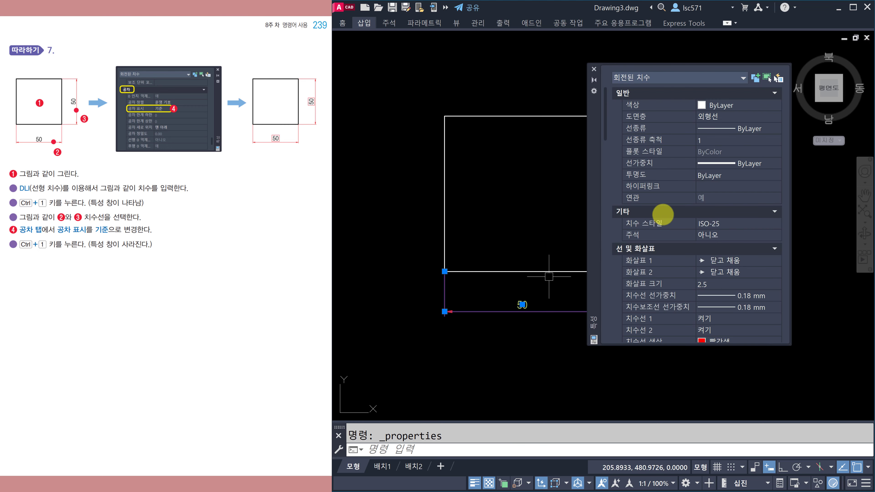
drag(590, 147, 659, 145)
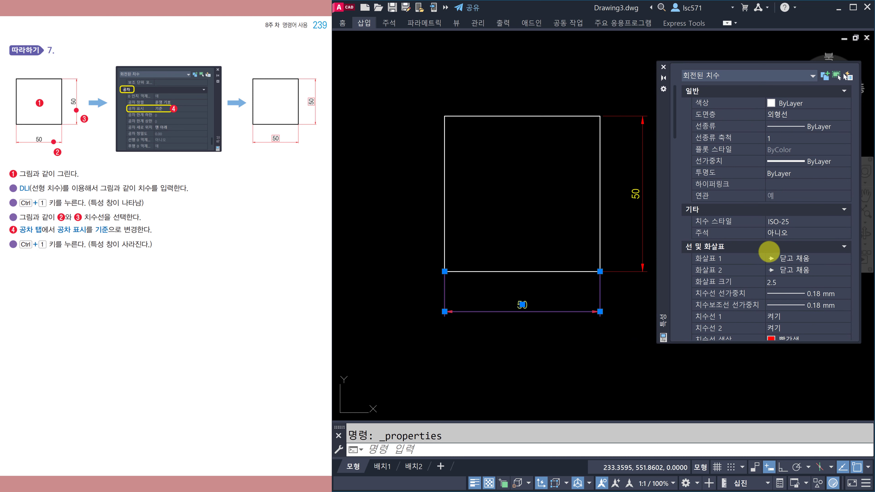
scroll(770, 242, down, 10)
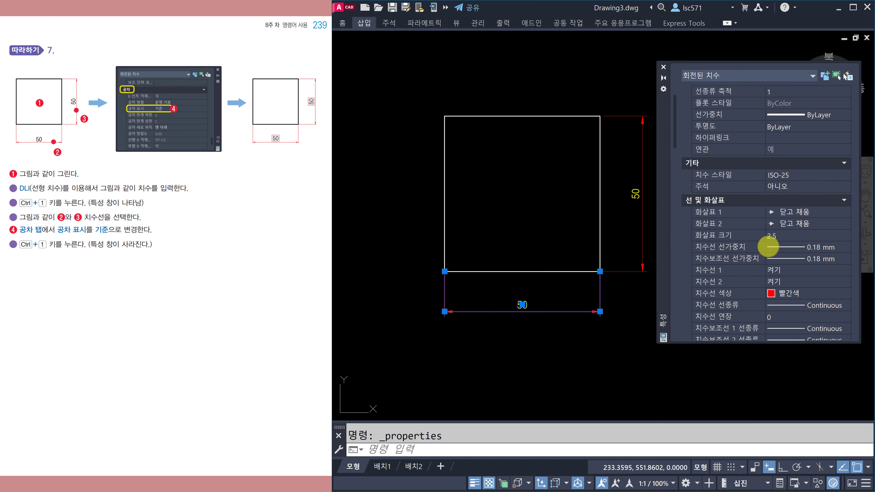
scroll(757, 278, down, 10)
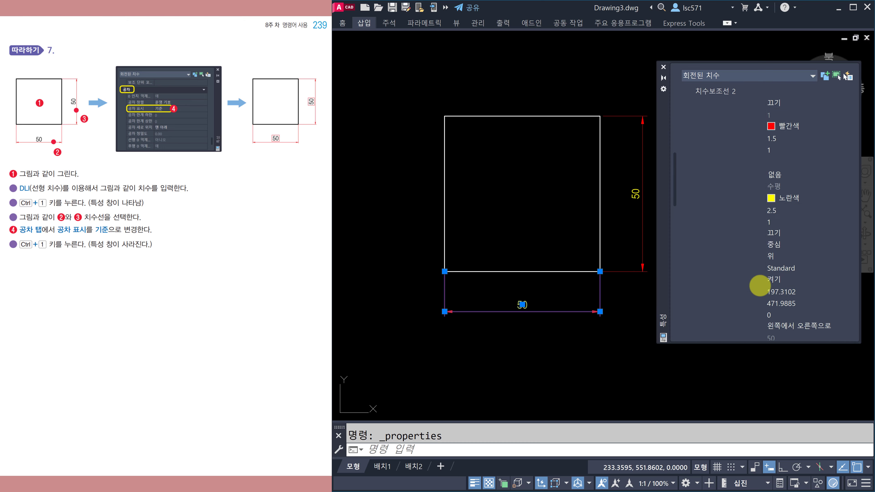
scroll(757, 304, down, 8)
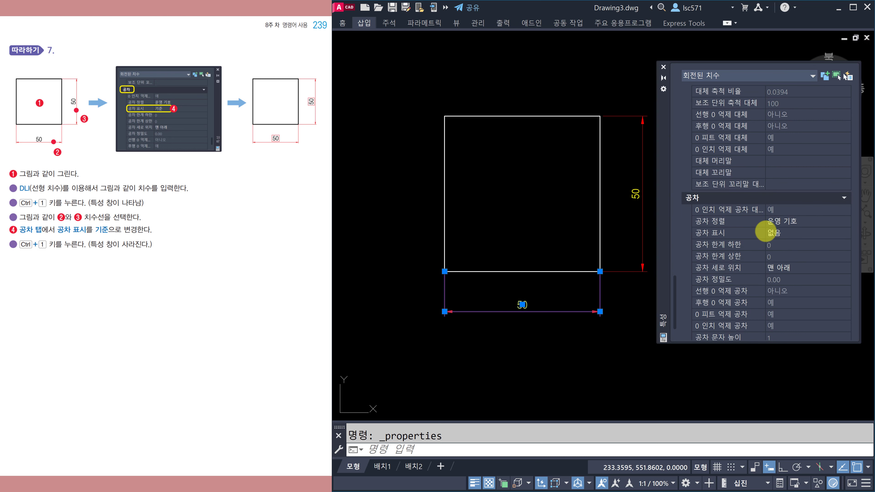
click(777, 234)
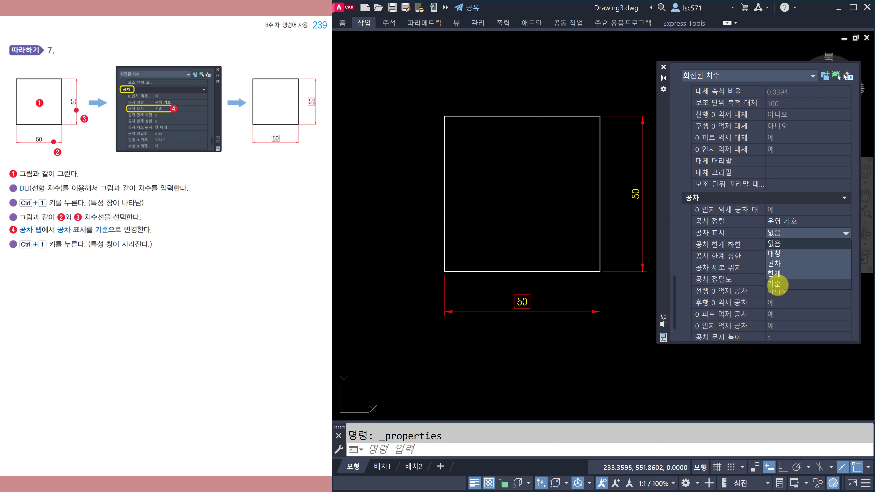
click(777, 283)
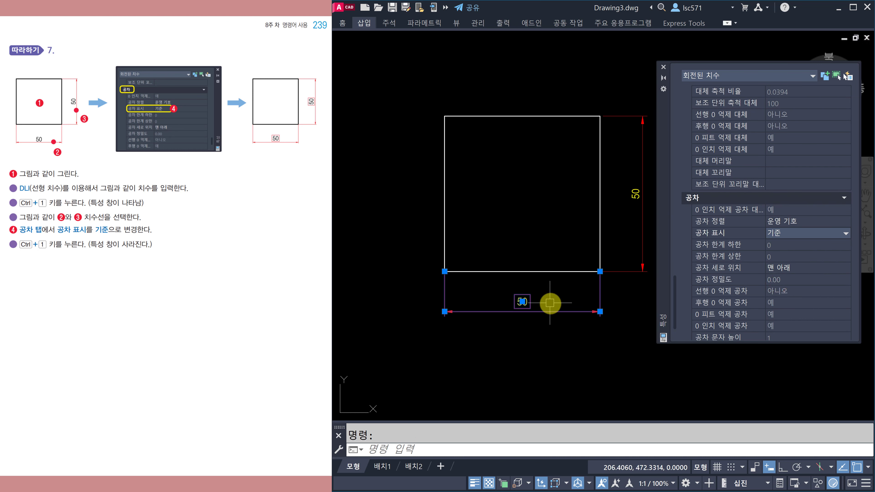
click(600, 362)
key(Escape)
key(Escape)
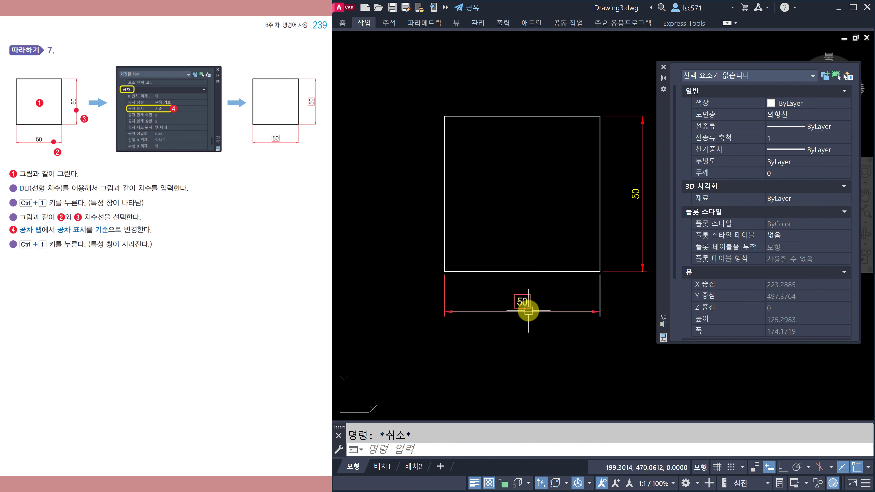
key(ctrl+1)
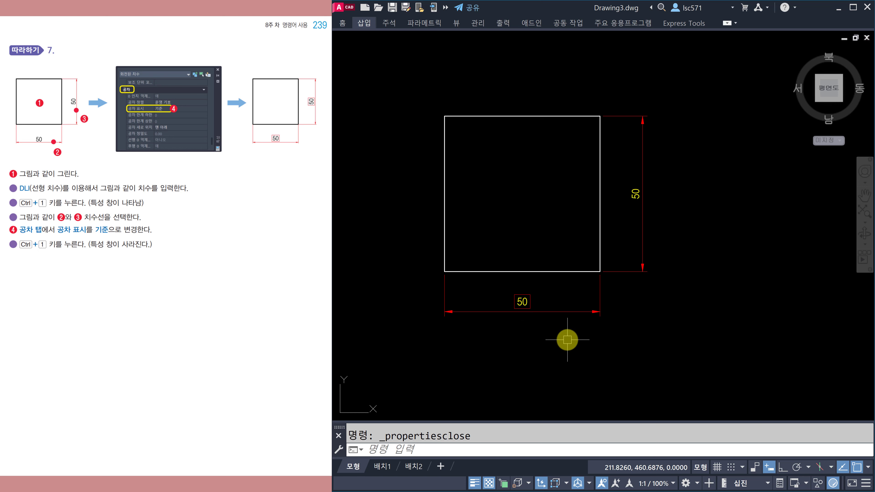
Step: Set the tolerance display (공차 표시) of the vertical dimension beside the square to 기준 in its properties
click(642, 192)
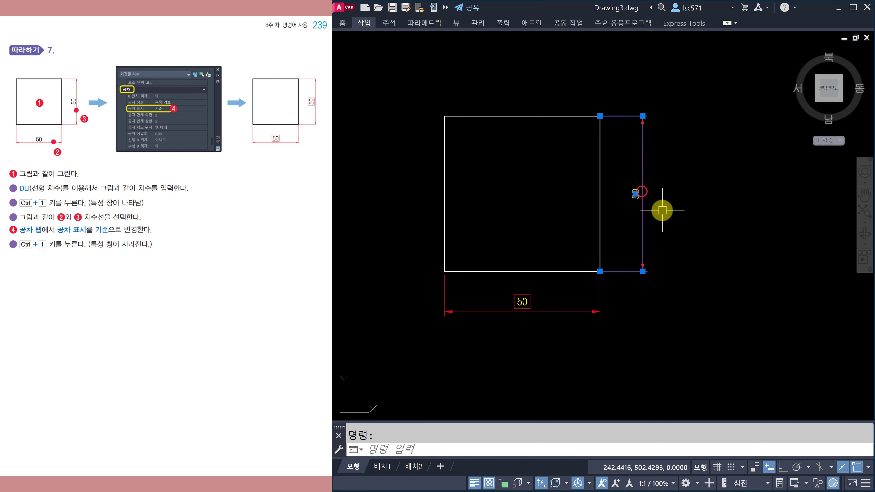
key(ctrl+1)
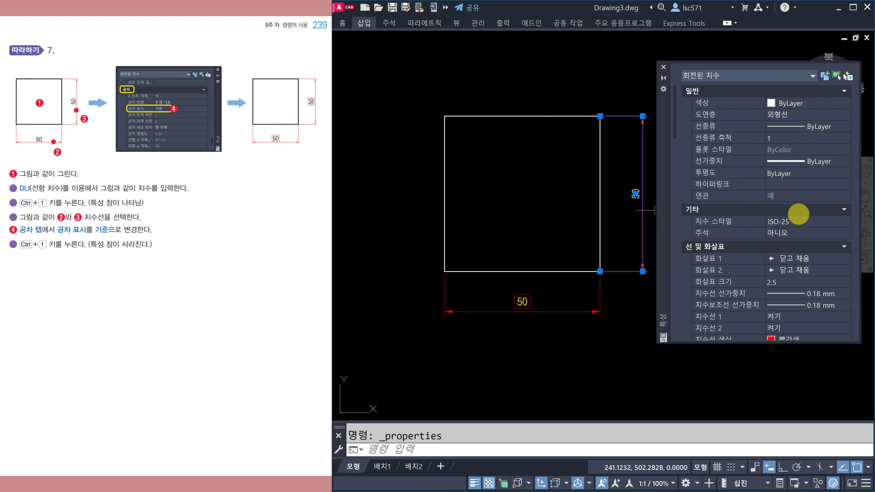
scroll(781, 247, down, 2)
scroll(780, 247, down, 6)
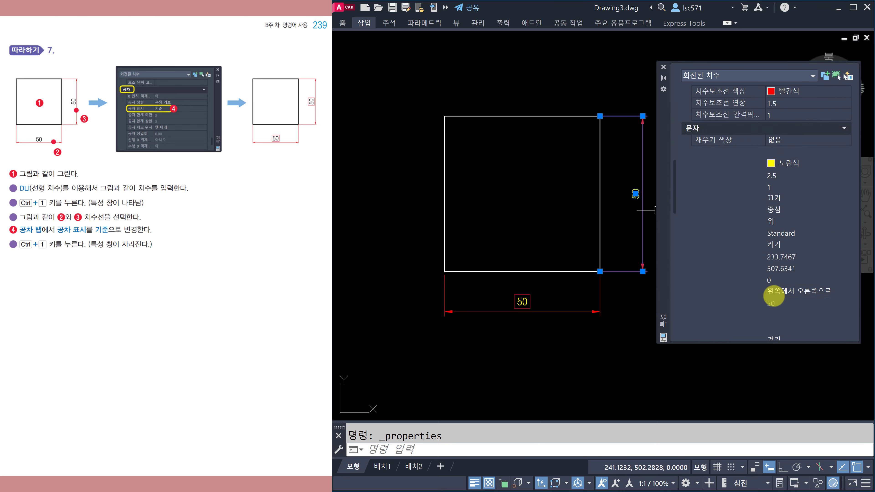
scroll(773, 295, down, 8)
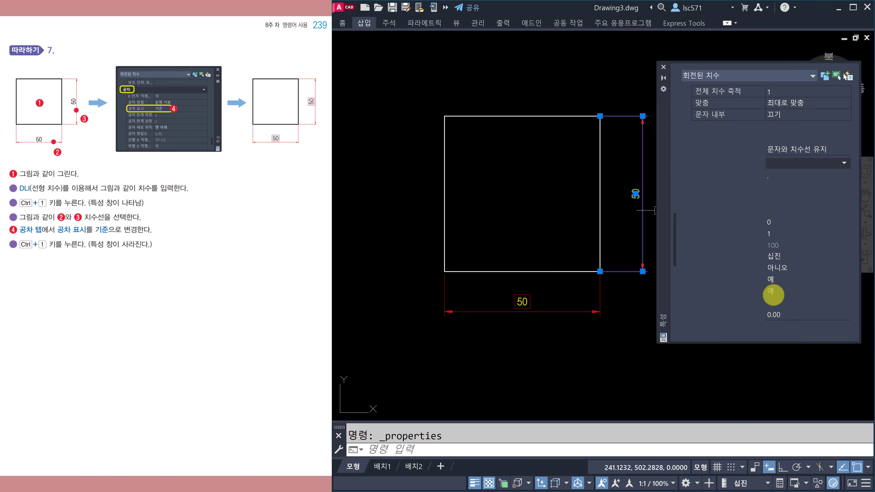
scroll(774, 294, down, 4)
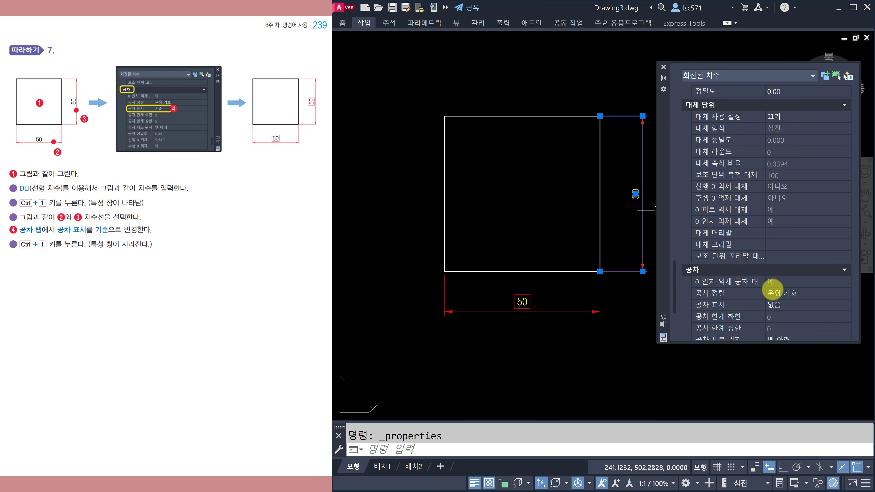
click(782, 305)
click(778, 305)
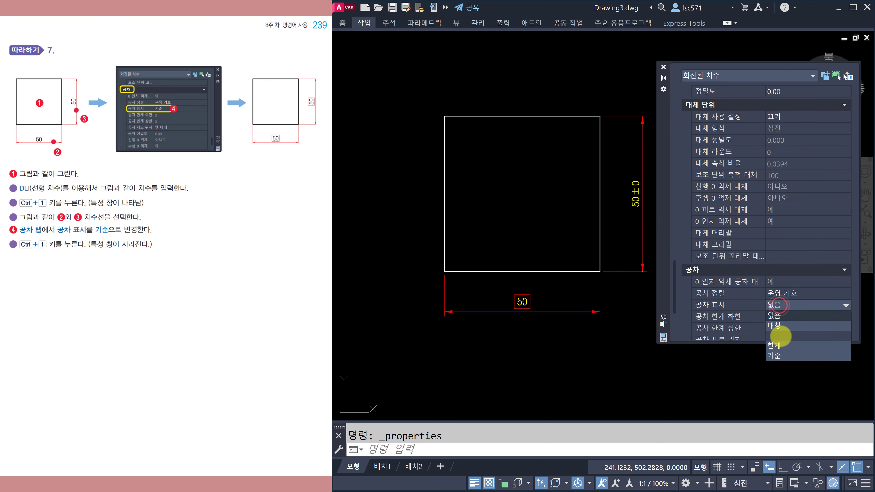
click(776, 353)
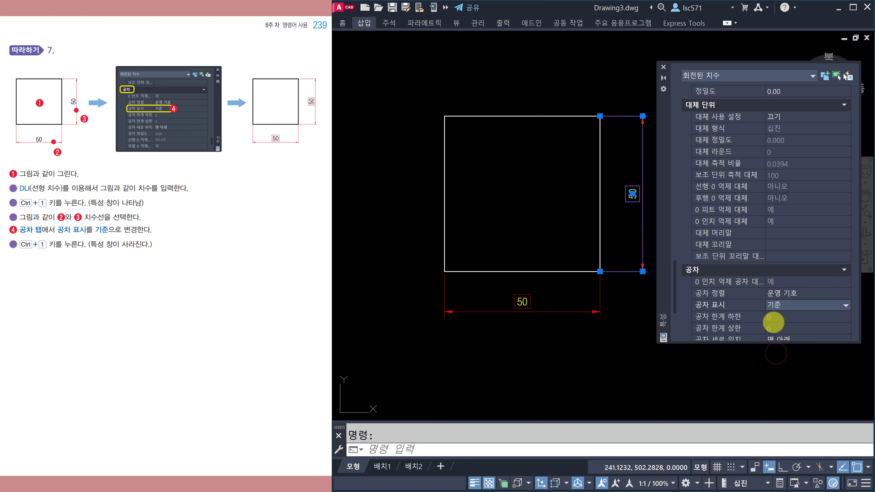
key(Escape)
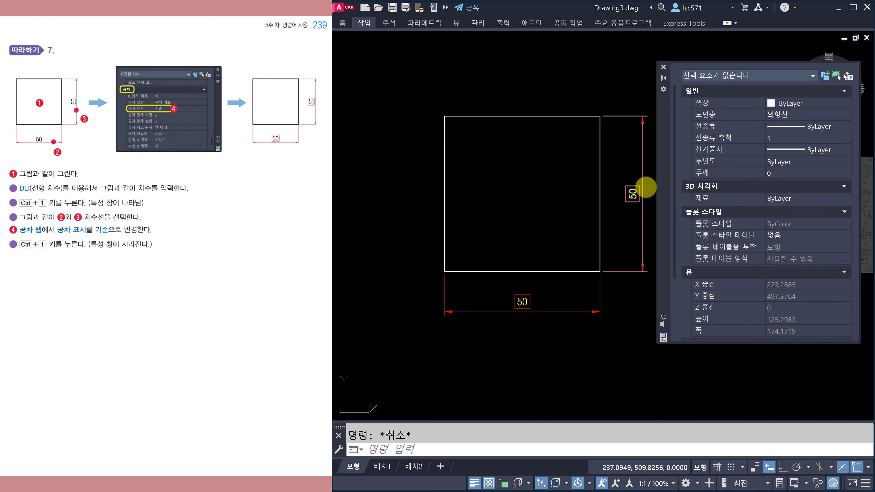
Step: Set the tolerance display (공차 표시) of both of the square's dimensions together to 없음 and close the properties palette
click(639, 191)
click(521, 302)
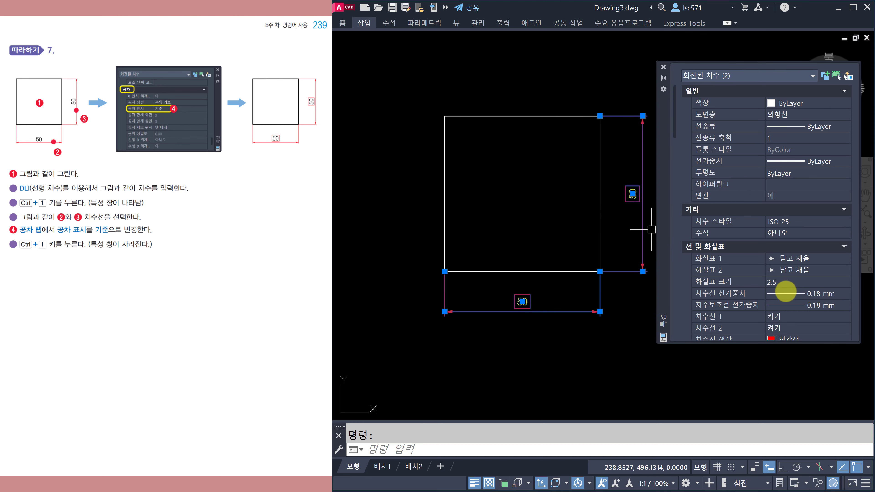
scroll(786, 292, down, 4)
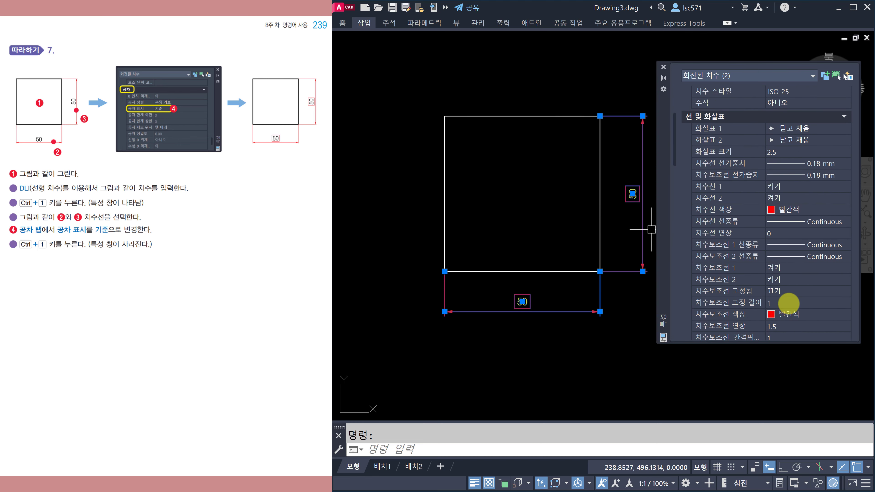
scroll(789, 304, down, 7)
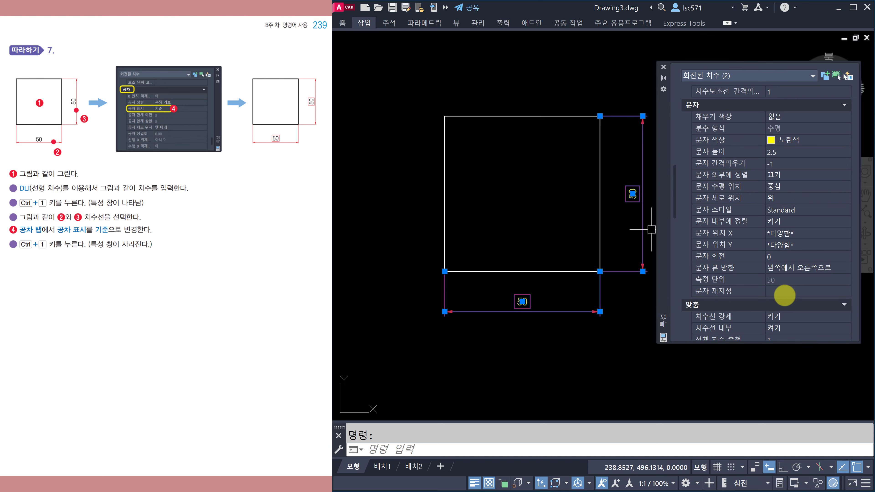
scroll(785, 295, down, 3)
scroll(782, 296, down, 5)
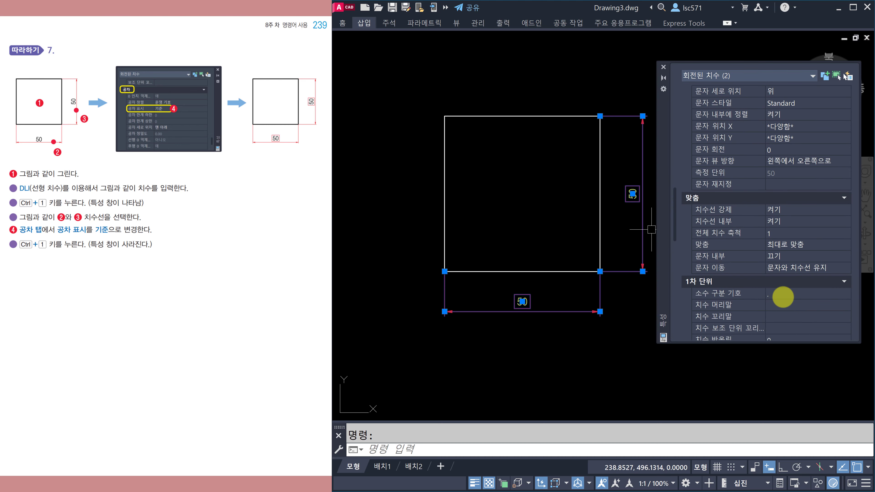
scroll(782, 297, down, 5)
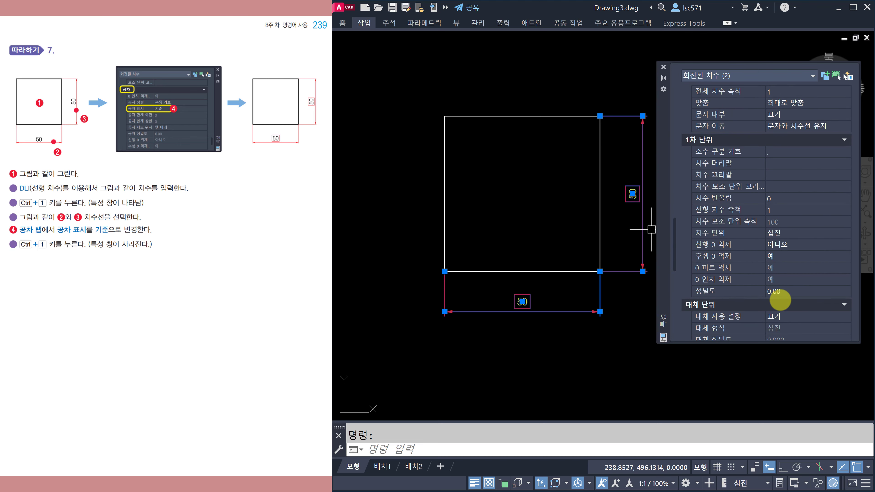
scroll(779, 300, down, 3)
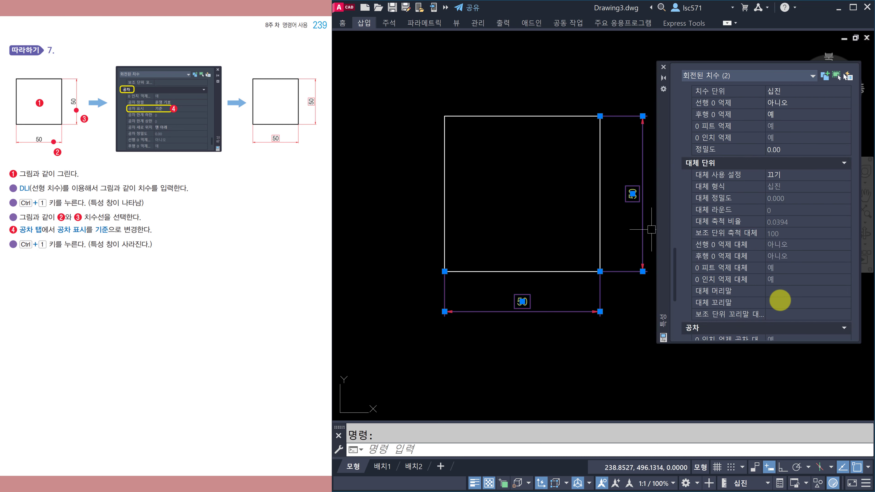
scroll(781, 300, down, 2)
scroll(793, 316, down, 1)
click(785, 292)
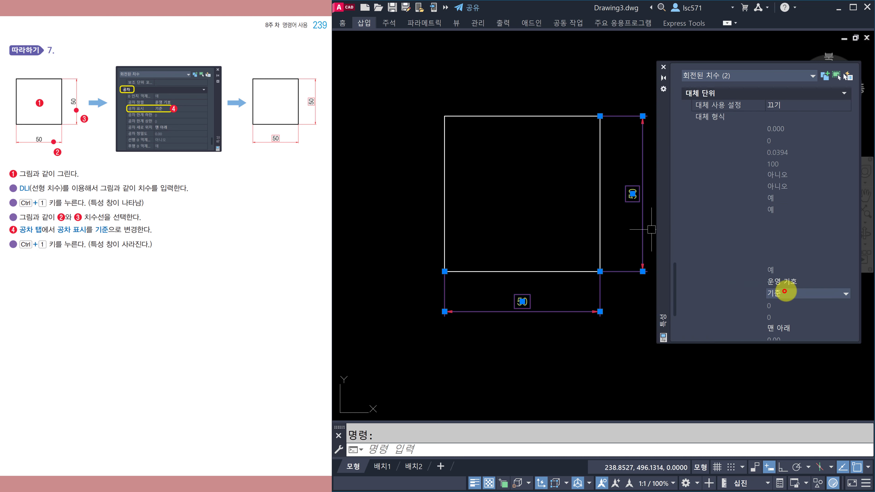
click(785, 291)
click(781, 302)
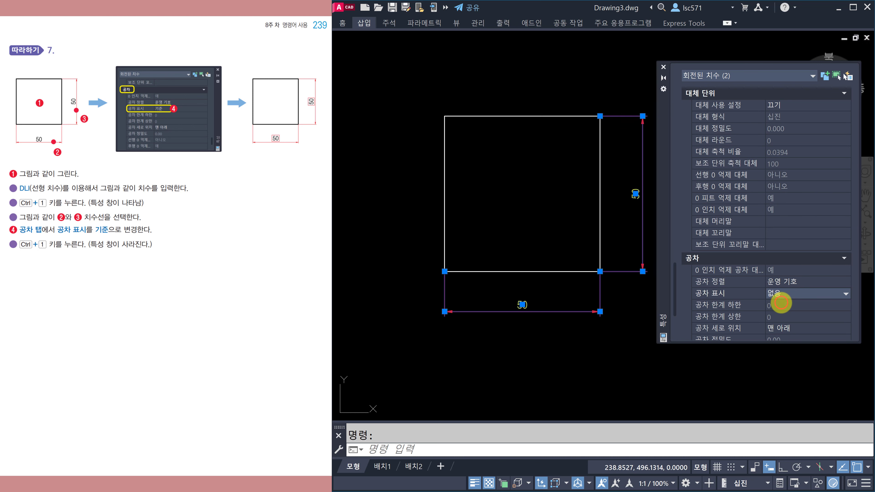
key(Escape)
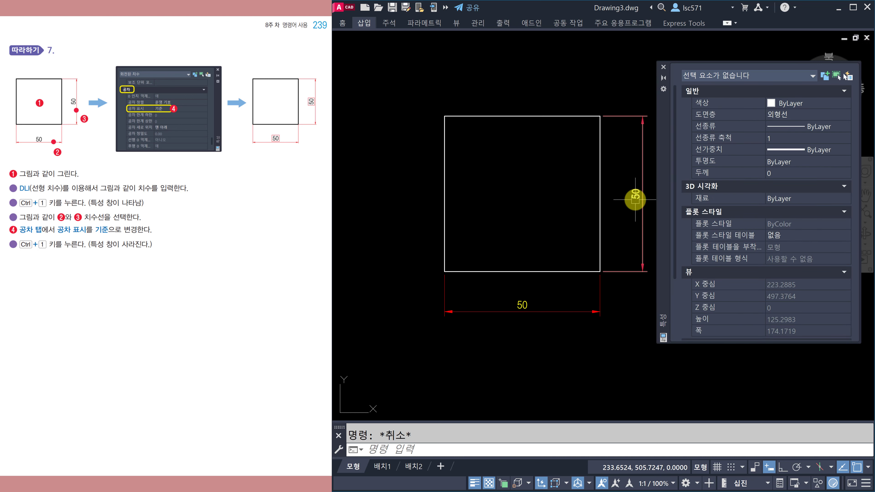
key(ctrl+1)
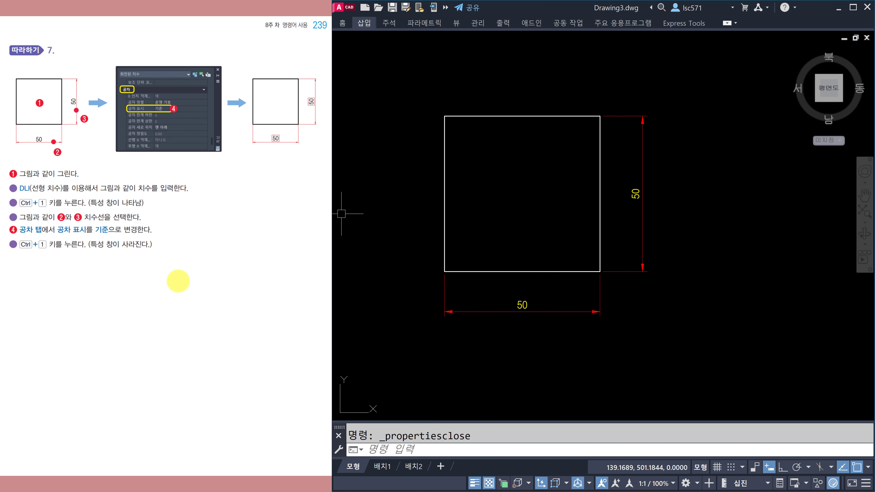
Step: Switch to the textbook and page past the practice exercises to section 8-4 on multiple dimension editing (DIMEDIT)
click(171, 280)
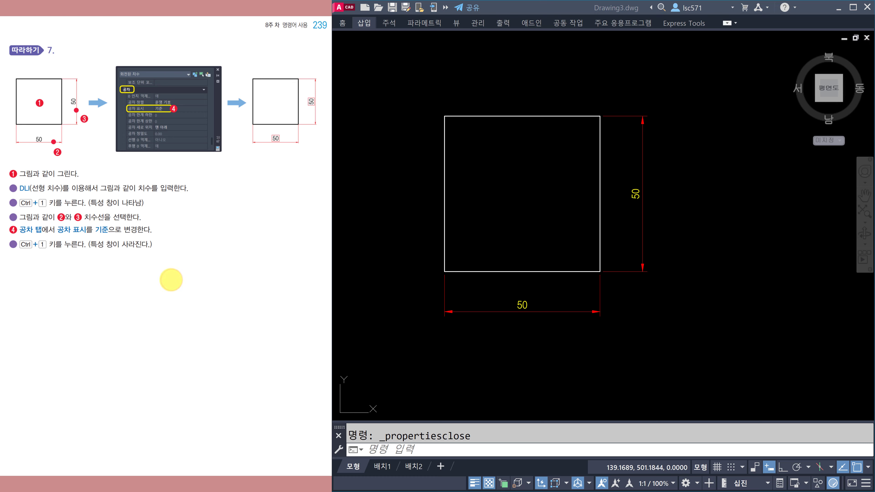
scroll(171, 279, down, 3)
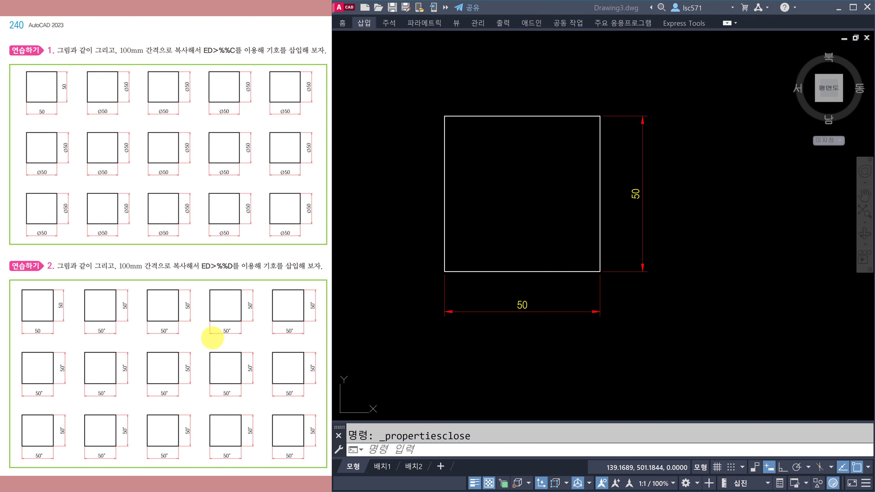
scroll(210, 337, down, 1)
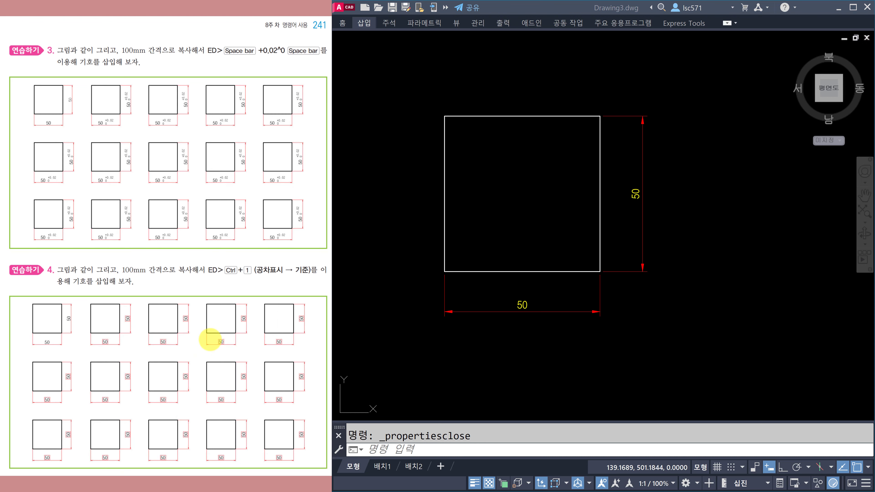
scroll(210, 343, down, 1)
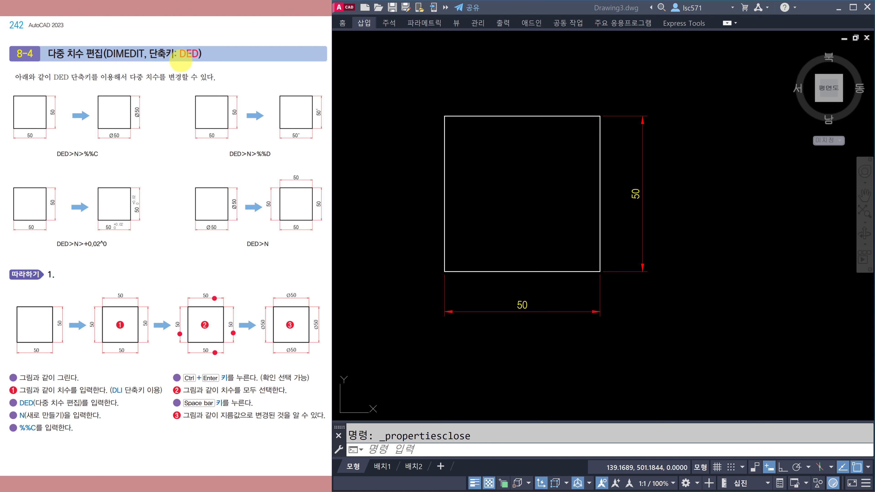
Step: Add a linear dimension to the square's left edge, placing the dimension line outside the square
click(454, 323)
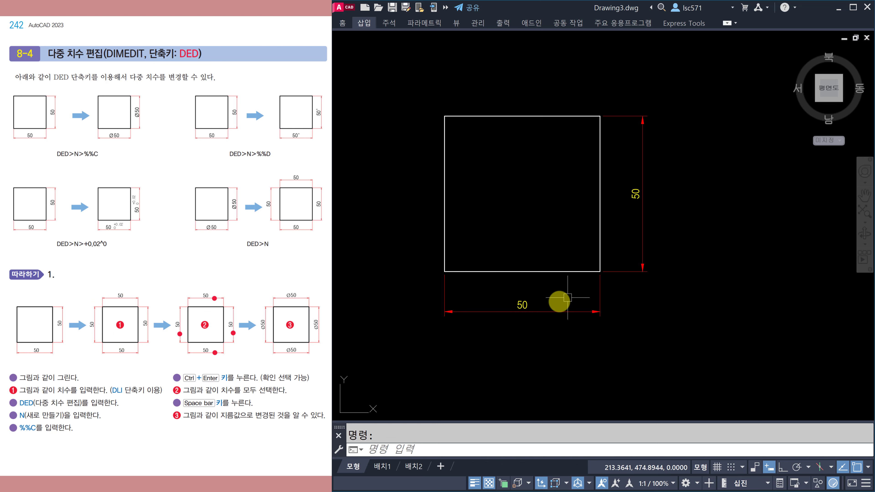
middle_drag(605, 322, 615, 308)
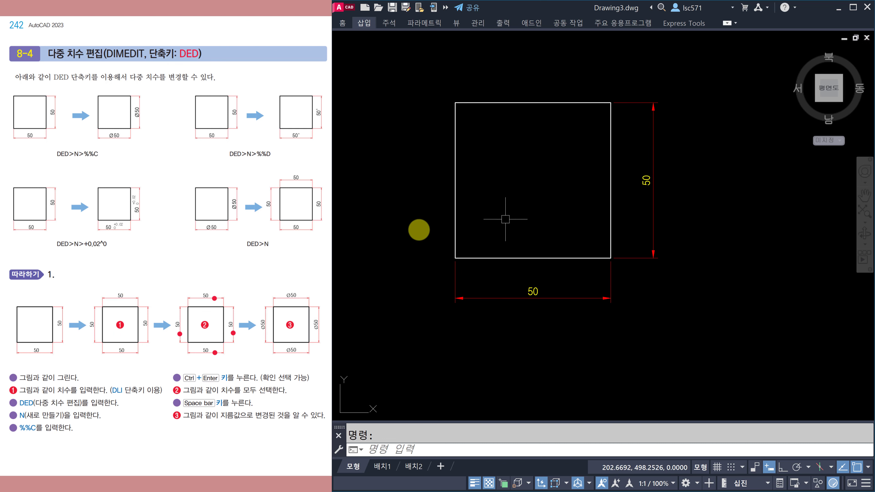
middle_drag(590, 357, 586, 332)
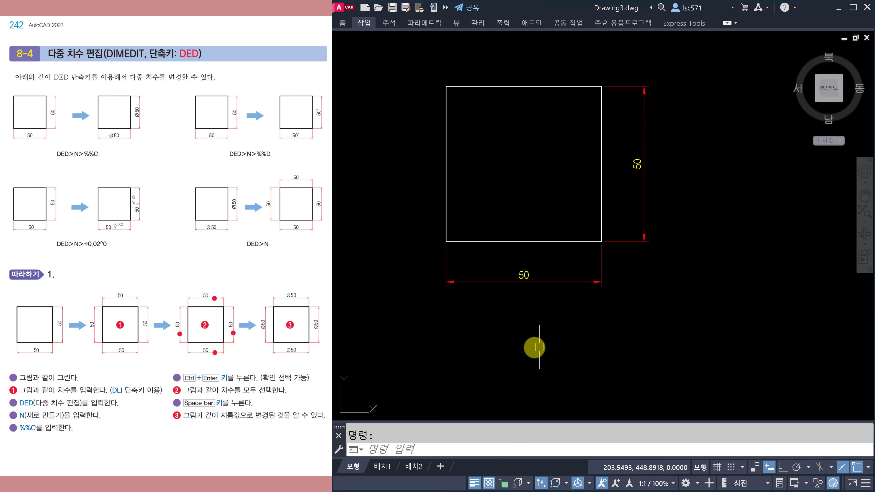
text(LI)
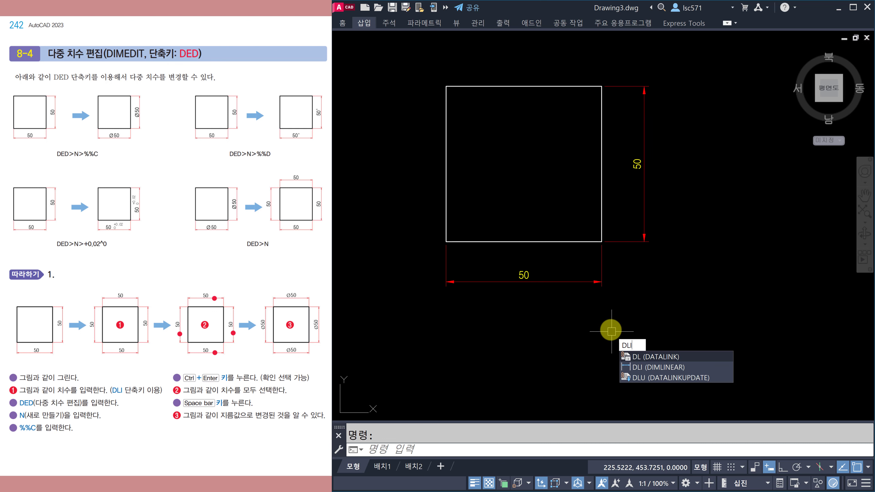
key(Return)
key(Return)
click(447, 181)
click(406, 173)
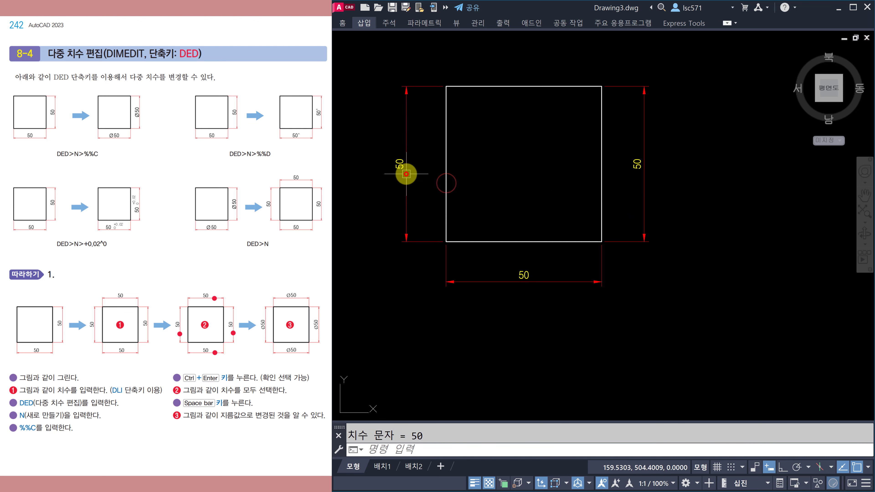
Step: Add a linear dimension to the square's top edge, placing the dimension line above the square
key(Return)
key(Return)
click(498, 86)
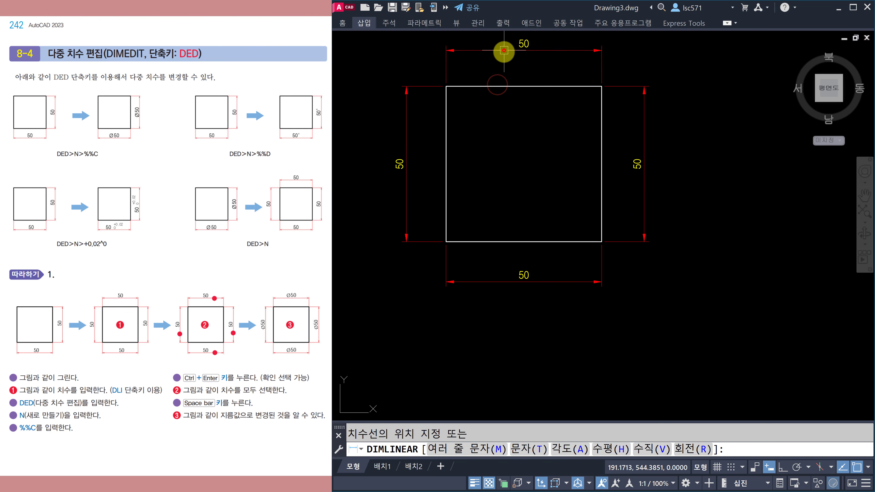
click(504, 51)
middle_drag(521, 80, 537, 128)
key(Escape)
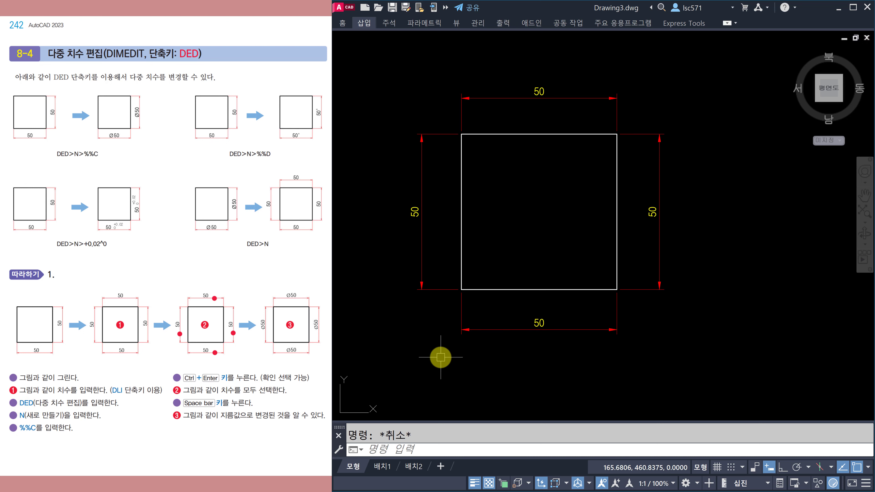
Step: Prefix all four of the square's dimensions with the diameter symbol (%%c) using DIMEDIT's New (새로 만들기) option, picking each dimension individually
text(DED)
key(space)
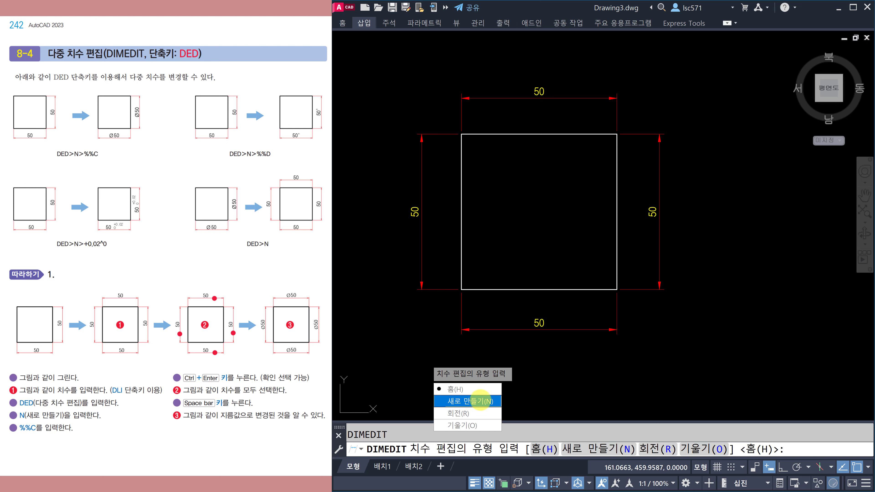
click(477, 401)
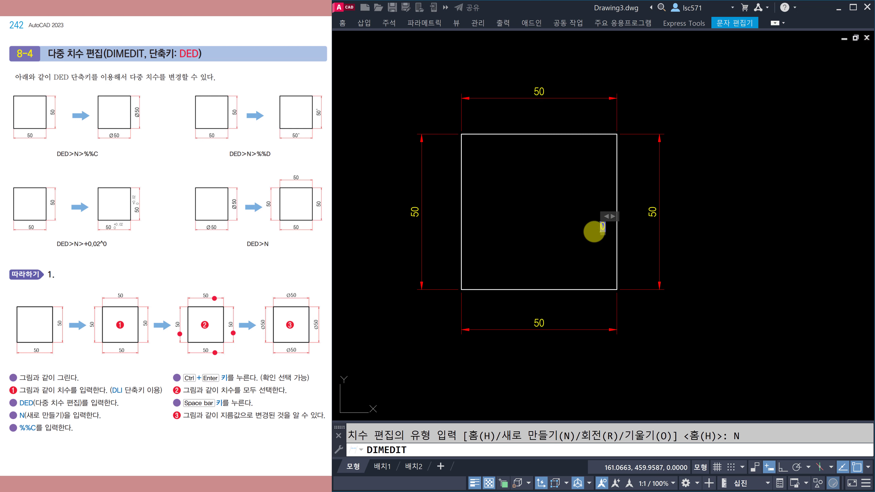
scroll(594, 231, up, 8)
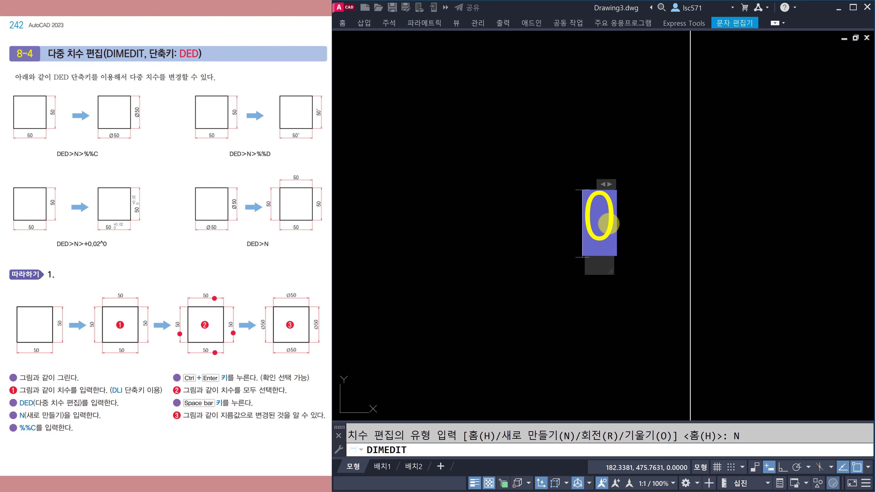
text(%%)
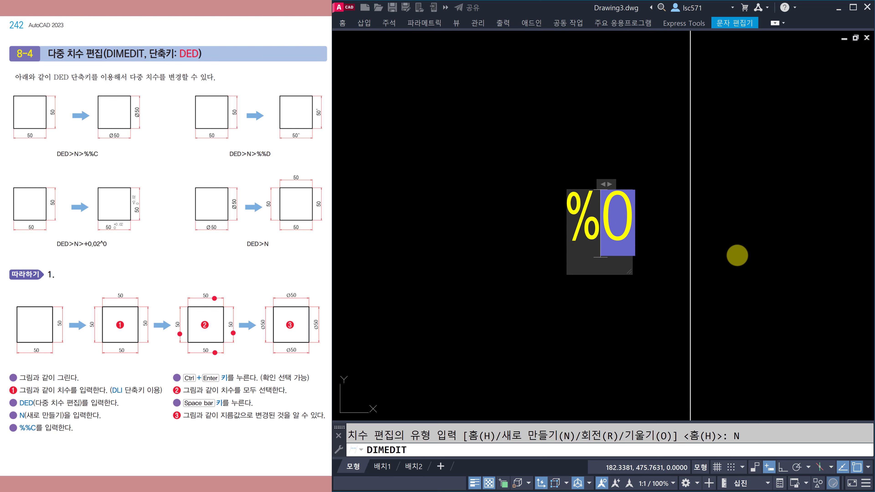
text(c)
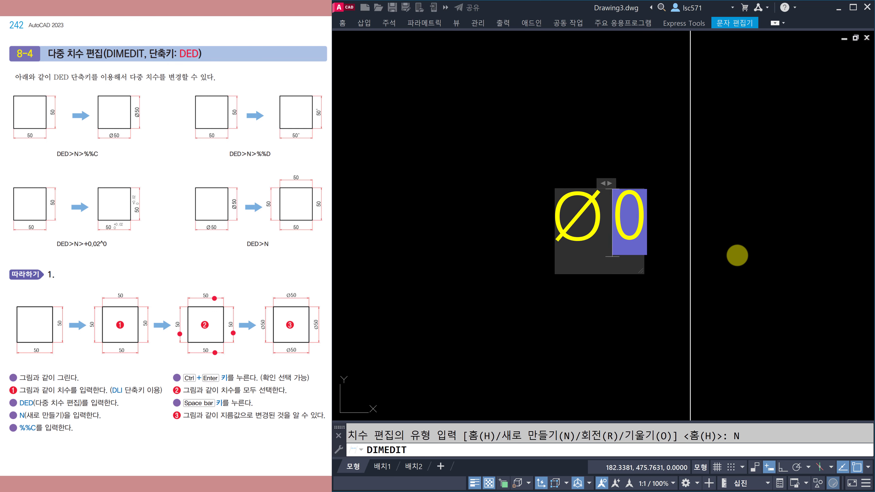
scroll(576, 245, down, 6)
scroll(577, 256, down, 2)
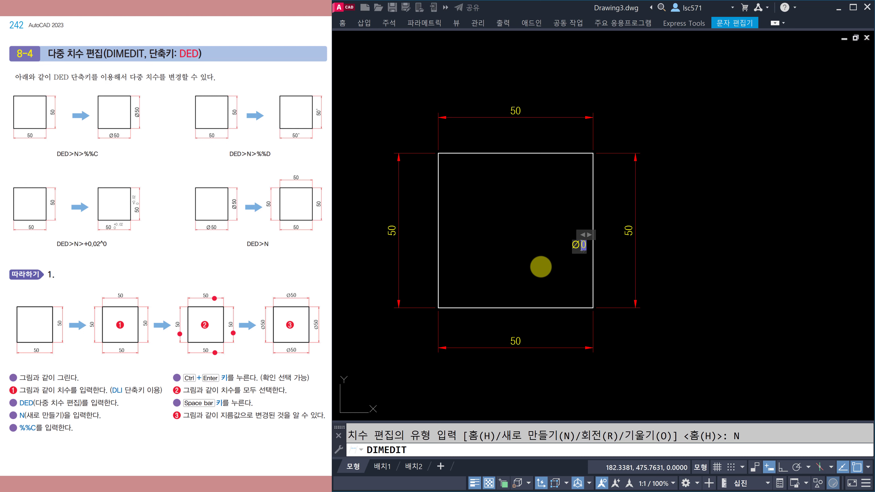
key(ctrl+Return)
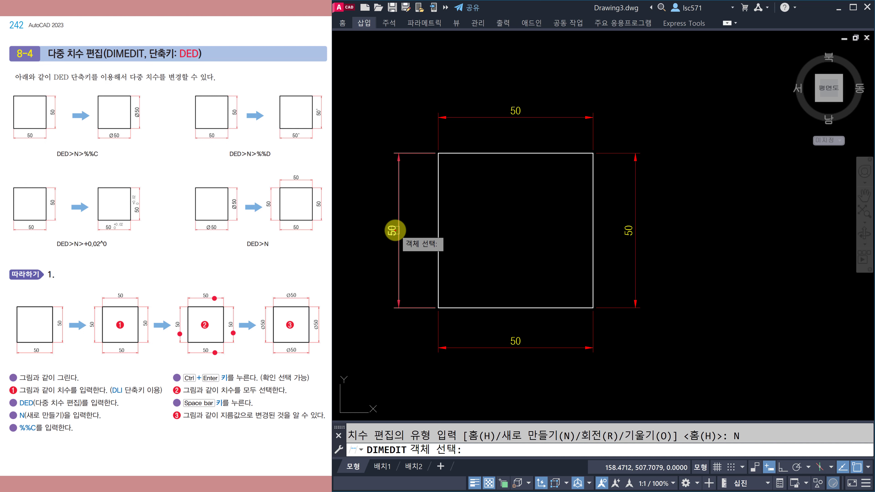
click(393, 231)
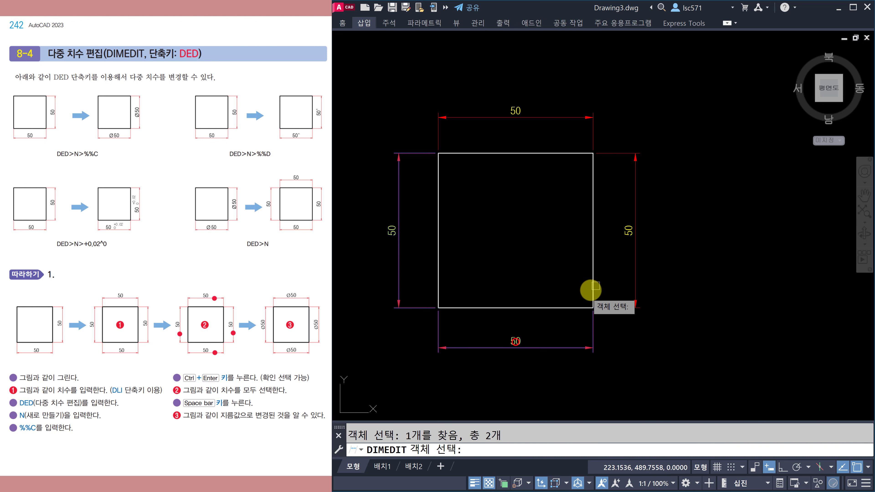
click(634, 229)
click(516, 112)
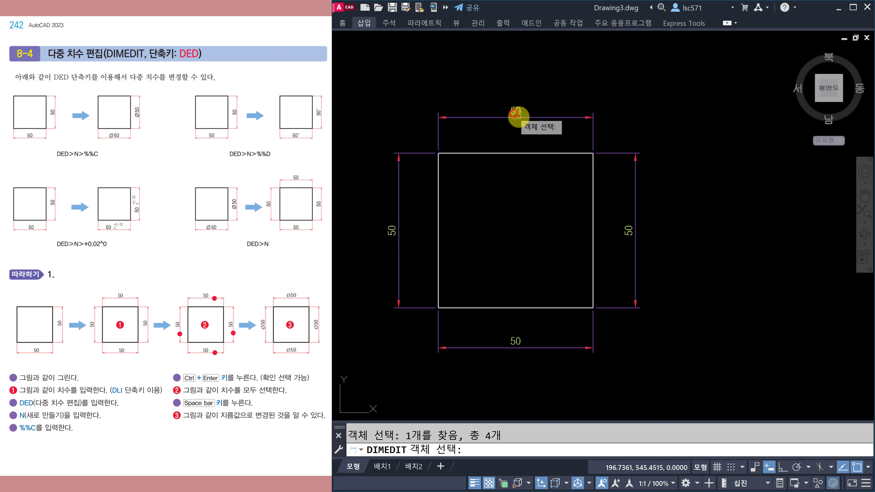
key(space)
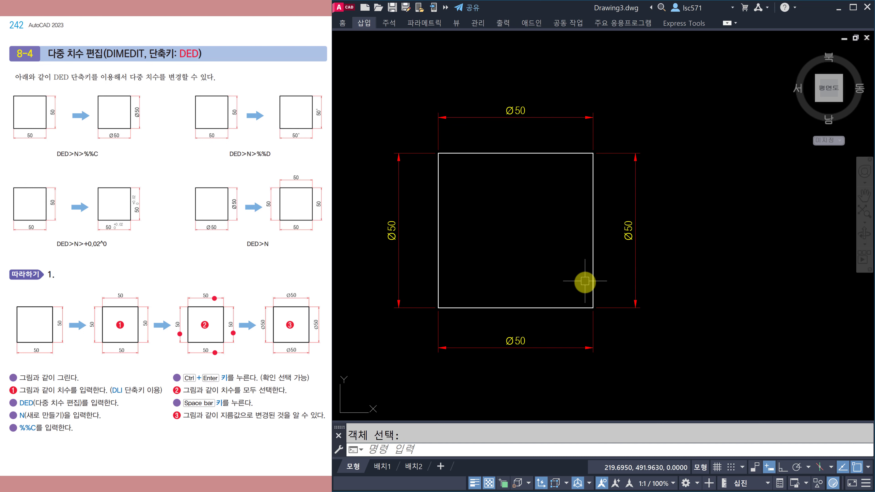
Step: Undo the diameter-symbol edit on the square's four dimensions
middle_drag(665, 293, 676, 283)
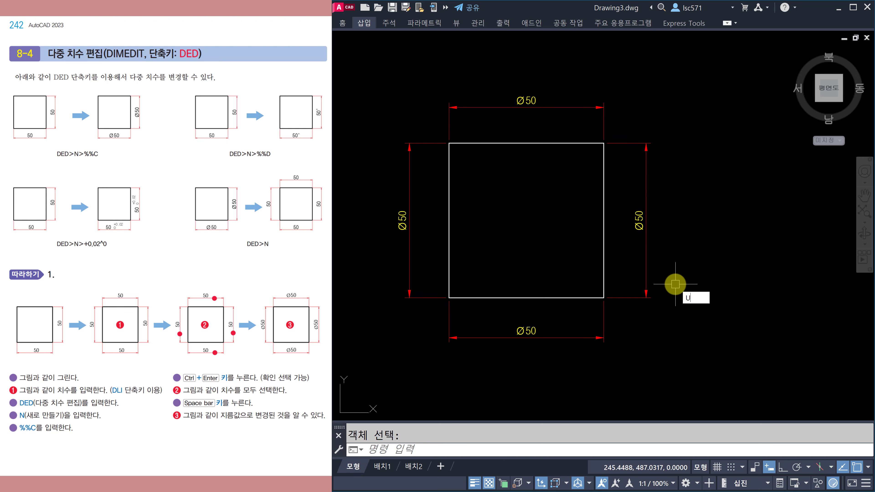
key(ctrl+z)
key(ctrl+z)
key(Escape)
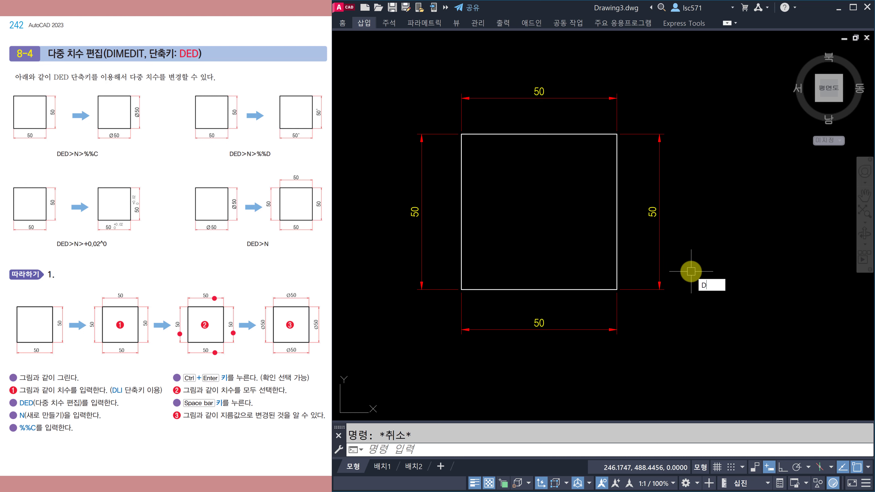
Step: Prefix the square's four dimensions with the diameter symbol (%%c) using DIMEDIT's New (새로 만들기) option and one crossing window around the whole drawing
key(Return)
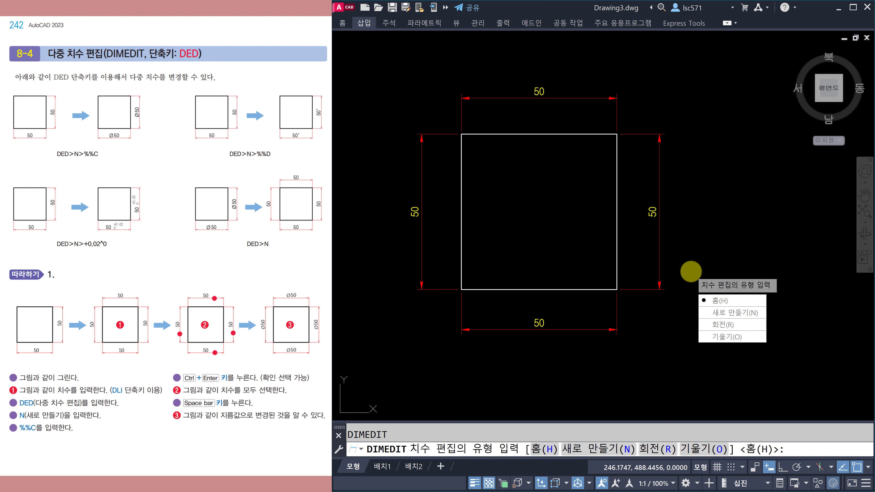
click(740, 312)
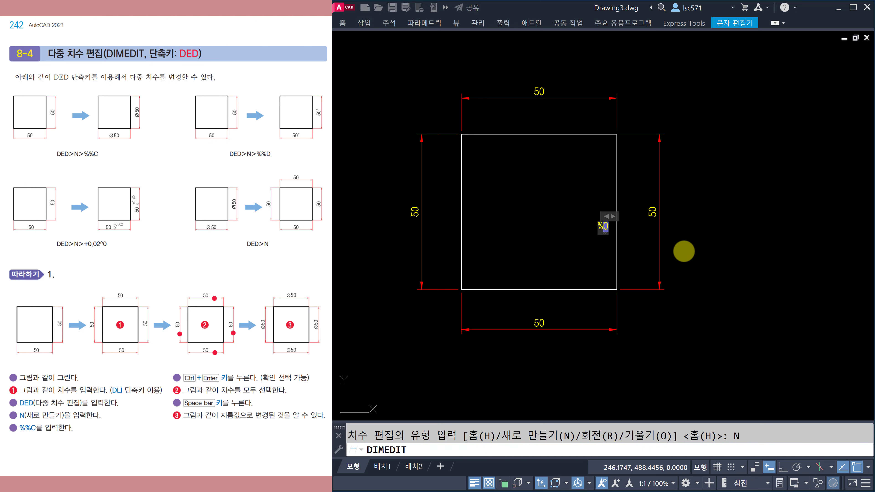
key(ctrl+Return)
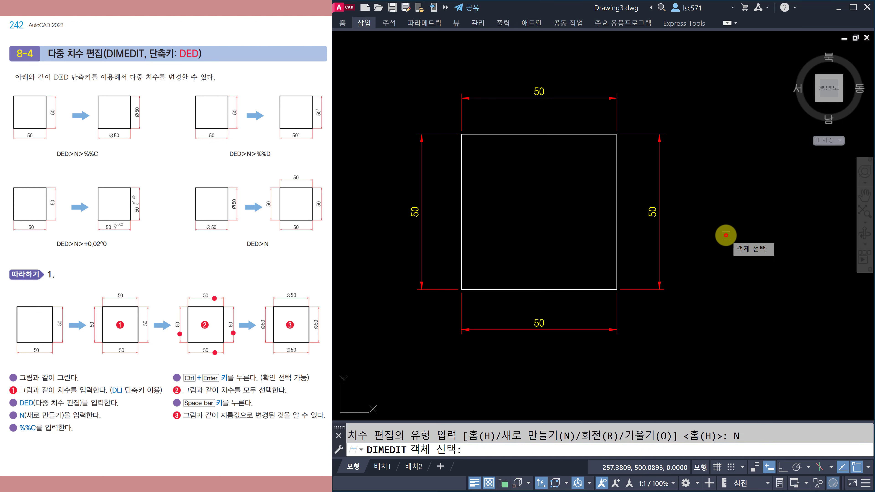
click(745, 372)
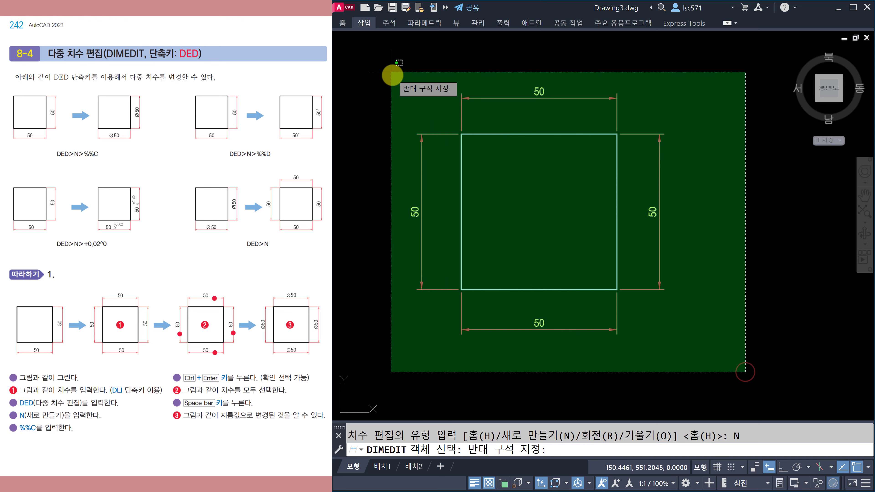
click(390, 69)
key(space)
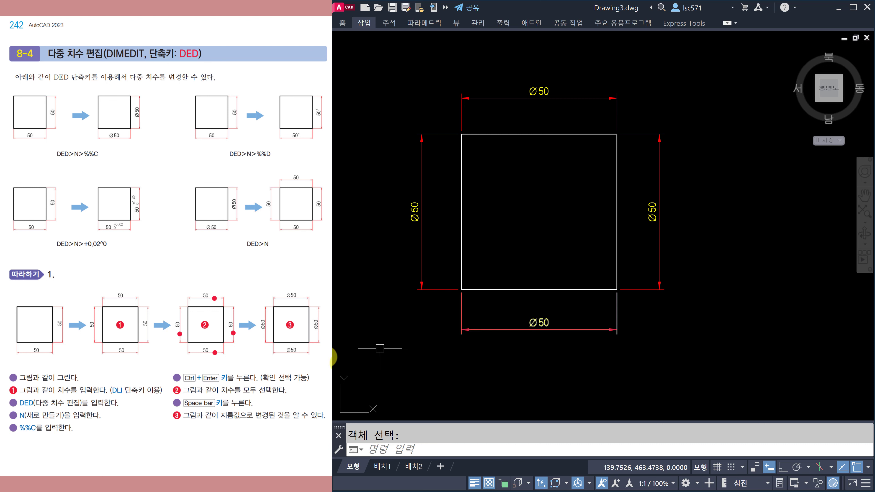
Step: Following textbook exercise 2, replace the text of all four dimensions through DIMEDIT's New option with the value followed by the stacked tolerance +0.02^0
scroll(262, 336, down, 1)
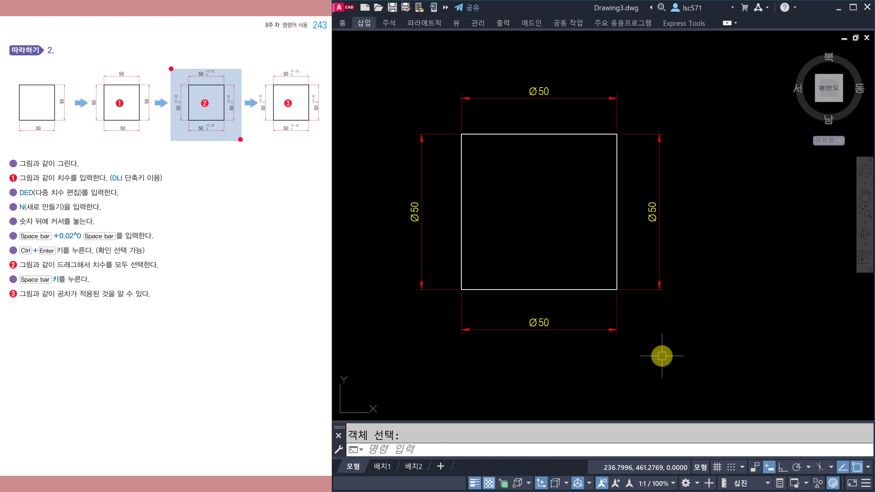
middle_drag(660, 355, 679, 356)
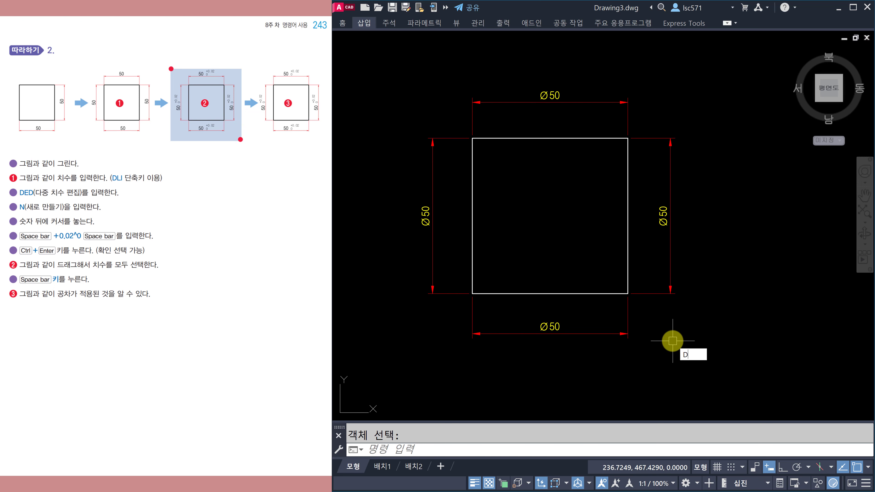
key(Return)
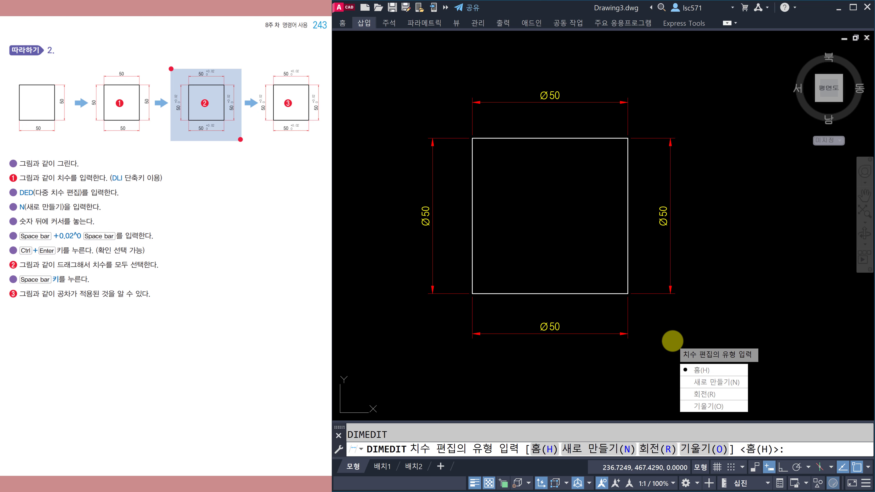
click(700, 381)
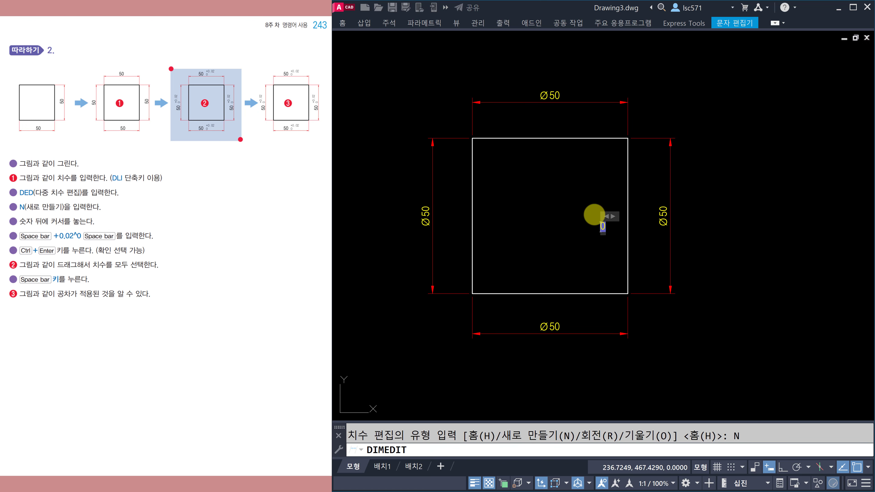
scroll(594, 215, up, 6)
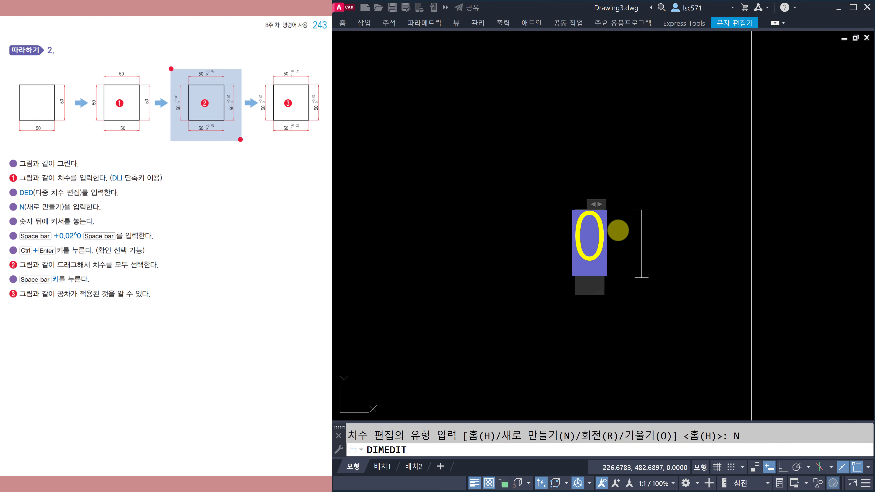
text(+0)
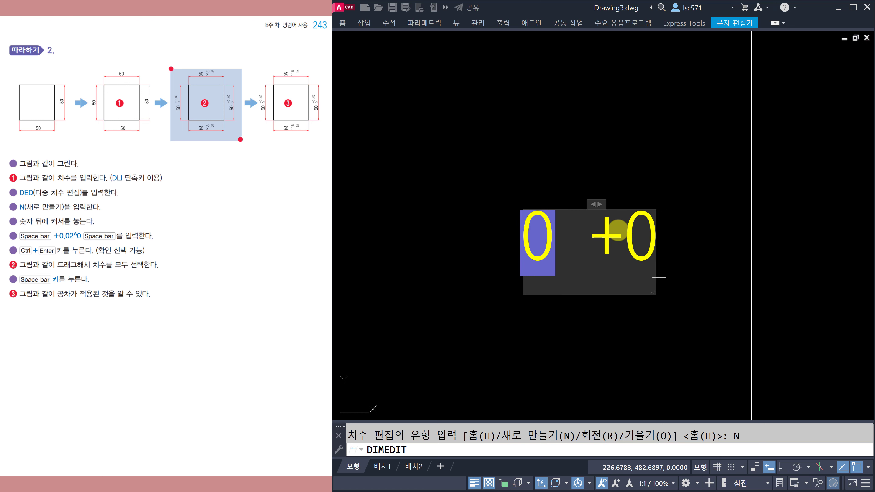
text(.02^0)
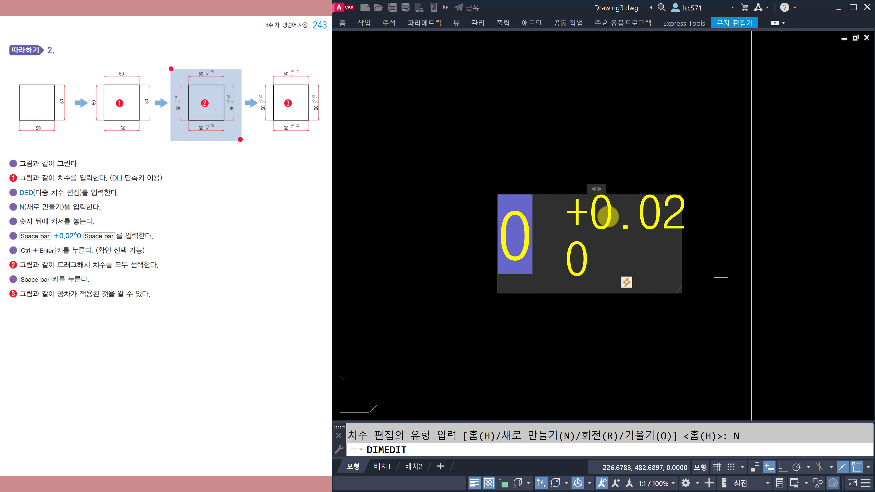
key(ctrl+Return)
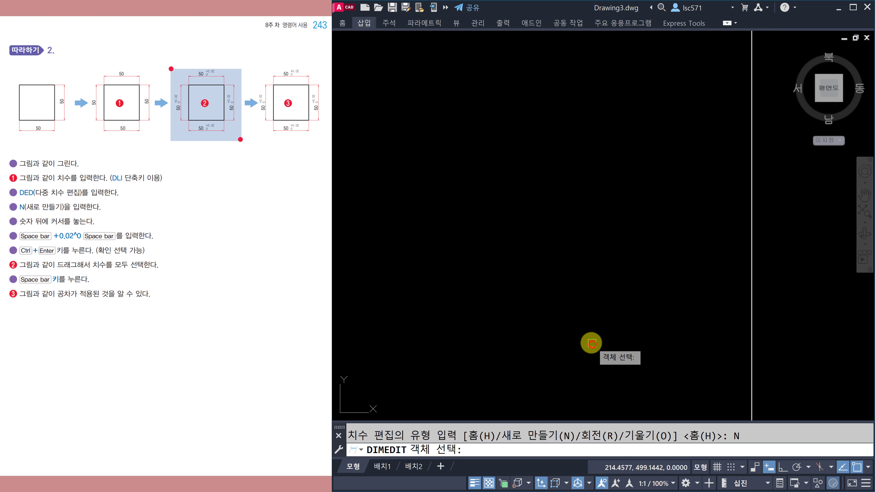
drag(677, 401, 417, 171)
key(space)
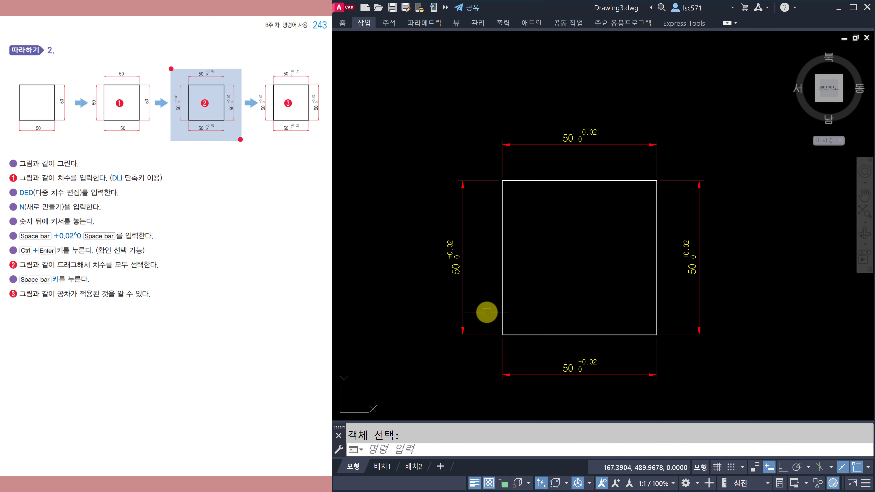
scroll(487, 312, up, 4)
scroll(485, 297, down, 4)
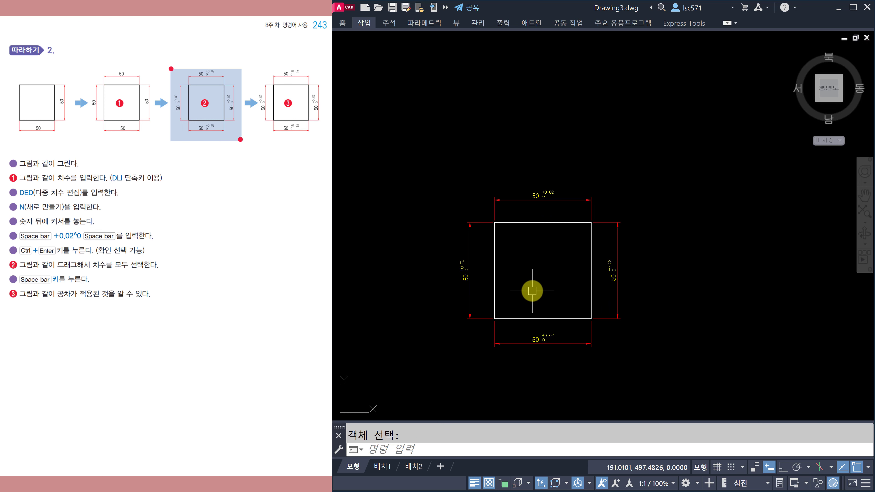
scroll(533, 291, up, 2)
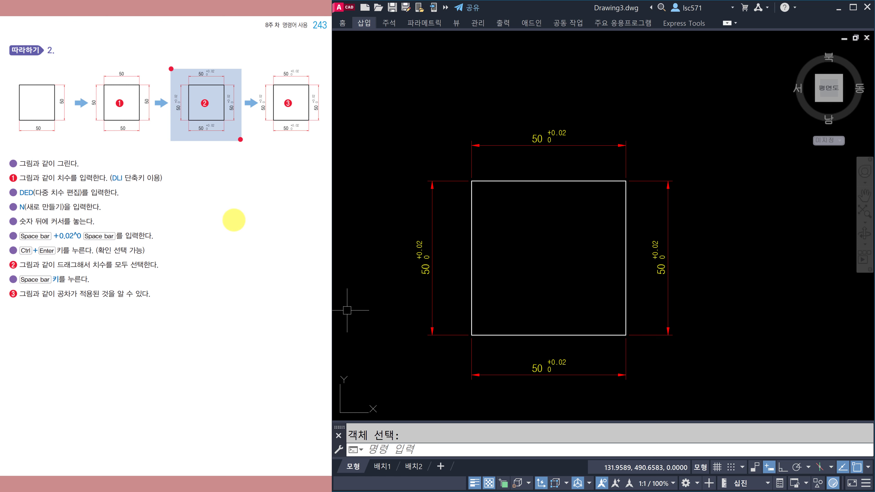
Step: Following textbook exercise 3, restore all four dimensions to plain values using DIMEDIT's New (새로 만들기) option with unmodified text and one crossing window
click(232, 221)
scroll(233, 226, down, 1)
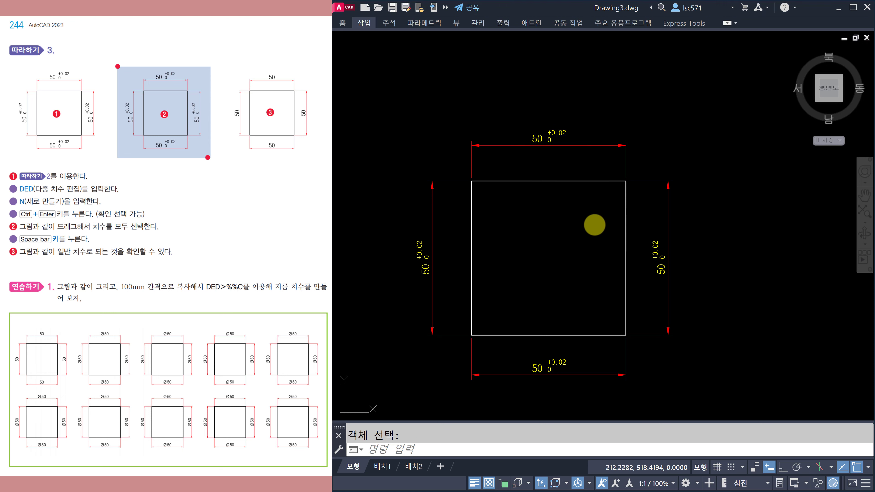
key(Escape)
middle_drag(606, 223, 607, 215)
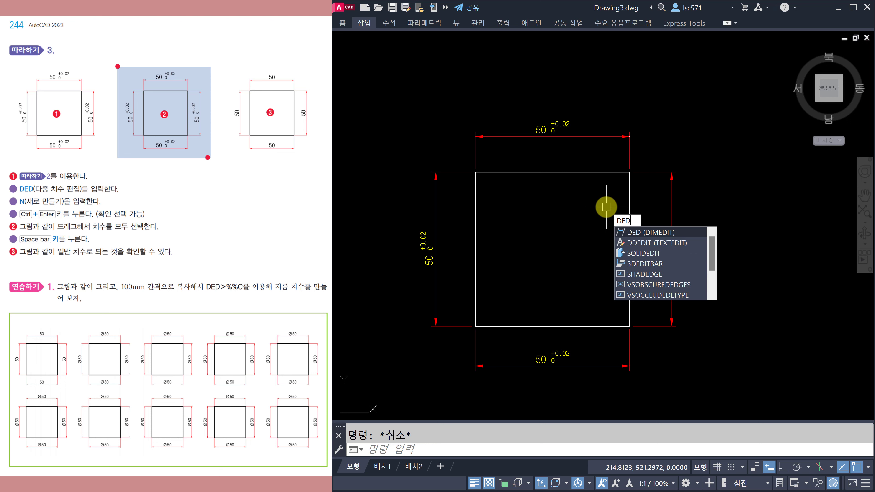
key(Return)
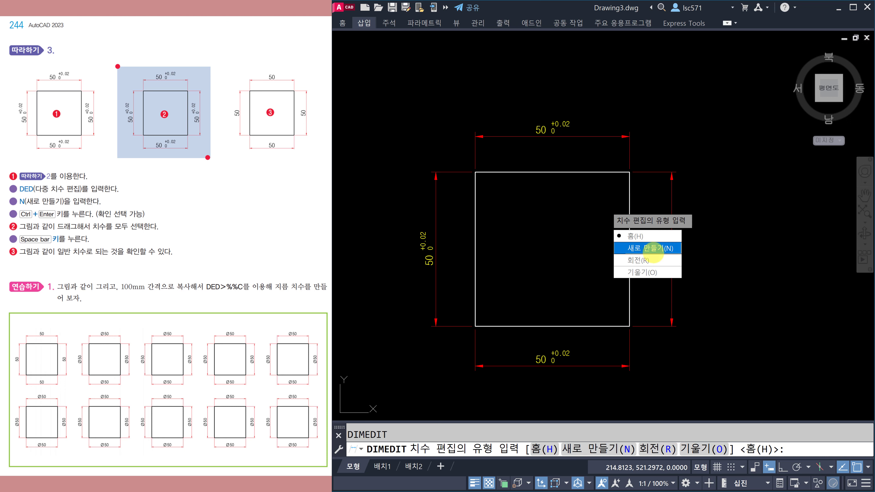
click(654, 248)
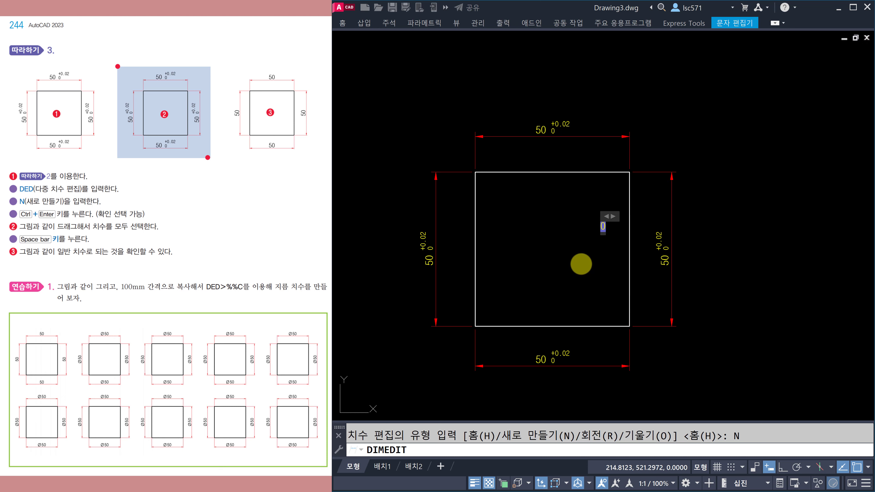
key(ctrl+Return)
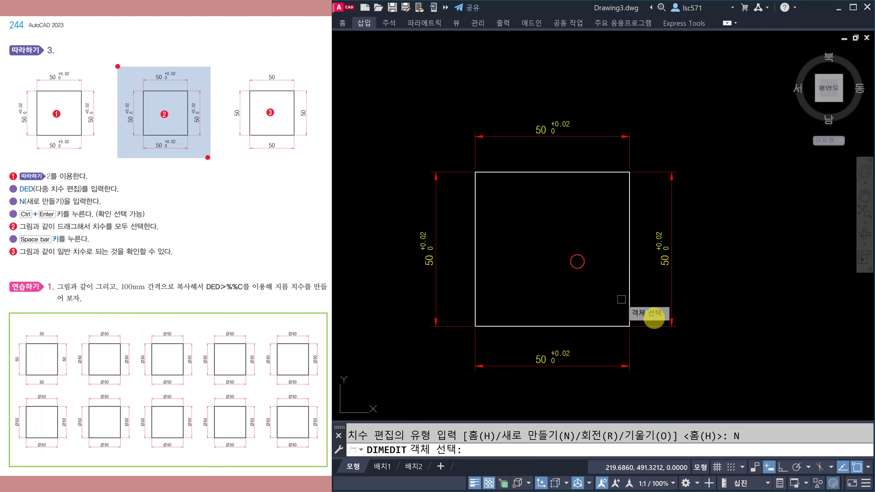
click(716, 386)
click(415, 112)
key(space)
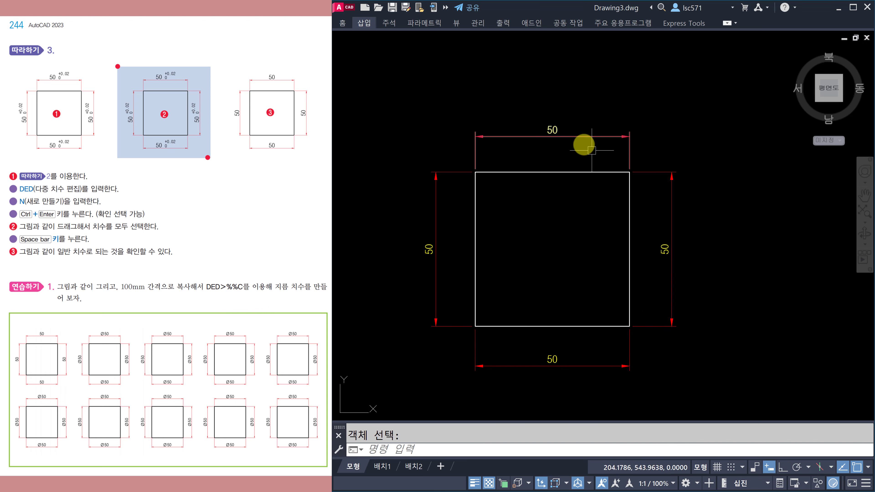
Step: Erase the square's top and left dimensions to match the drawing in textbook section 8-5 on page 246
middle_drag(586, 239, 582, 201)
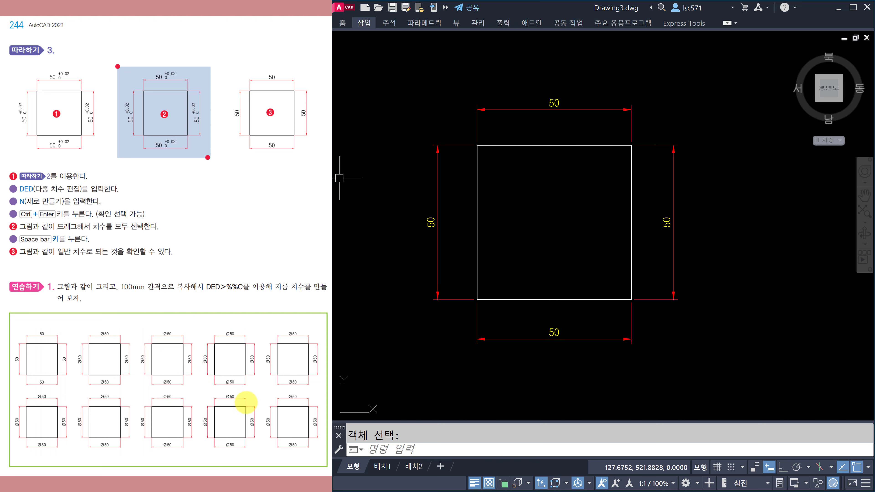
scroll(243, 240, down, 1)
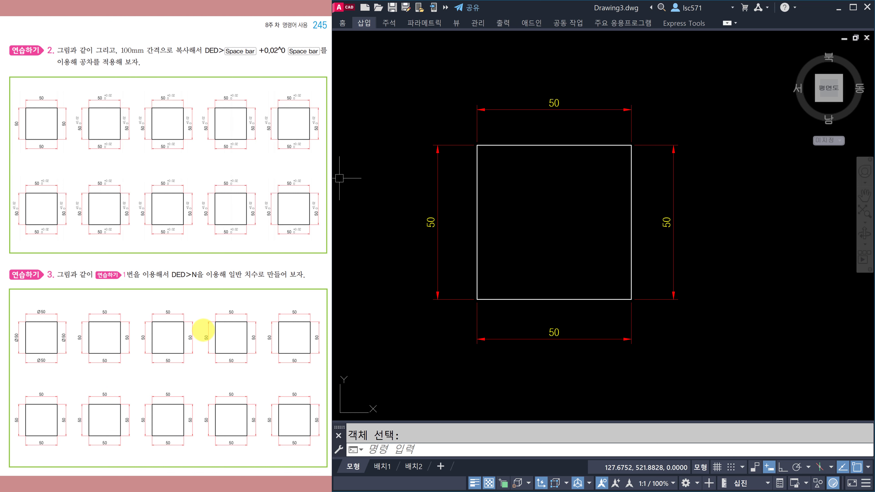
scroll(203, 331, down, 1)
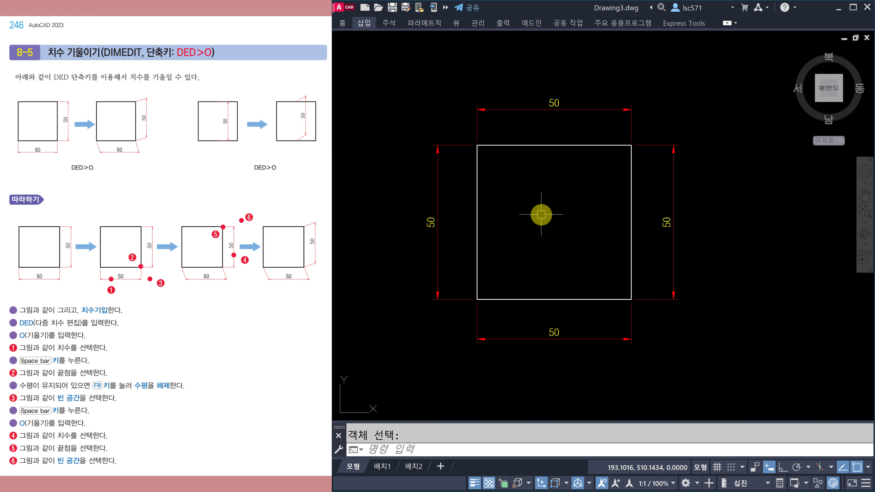
text(e)
key(space)
click(635, 120)
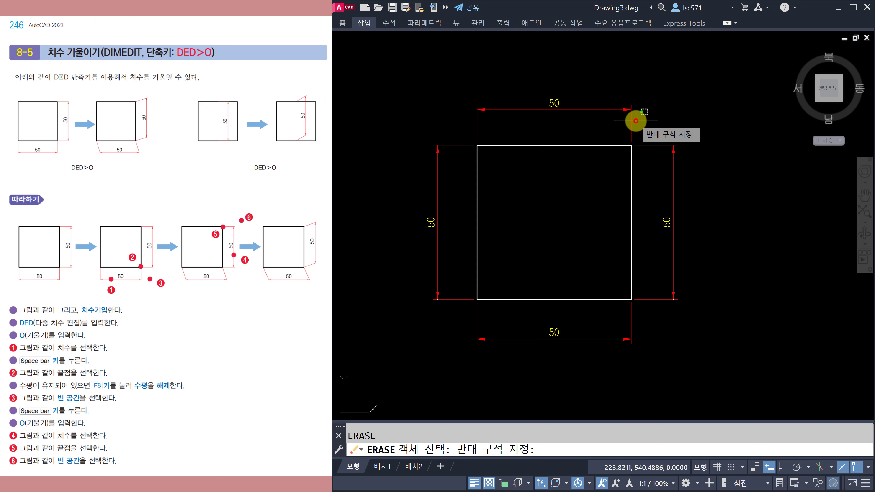
click(577, 91)
click(456, 248)
click(411, 191)
key(space)
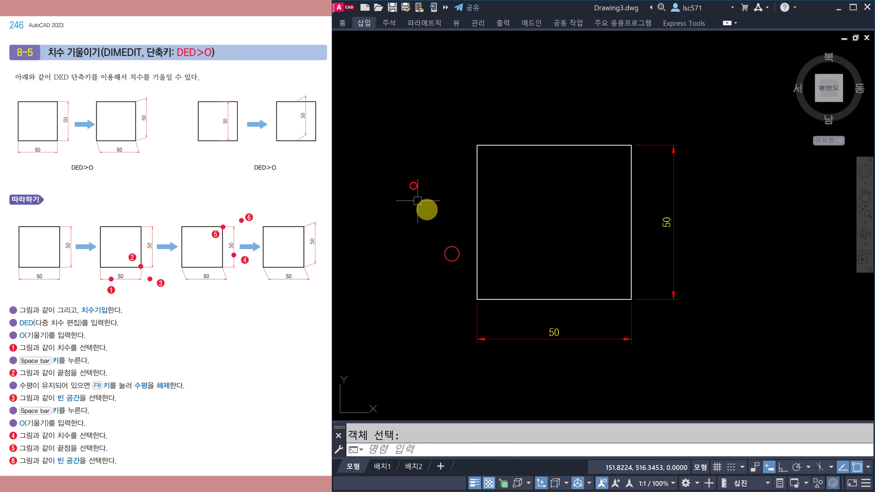
Step: Slant the square's bottom dimension with DIMEDIT's Oblique (기울기) option, from the lower-right corner to a free point below at about 284°
key(Escape)
middle_drag(504, 285, 496, 245)
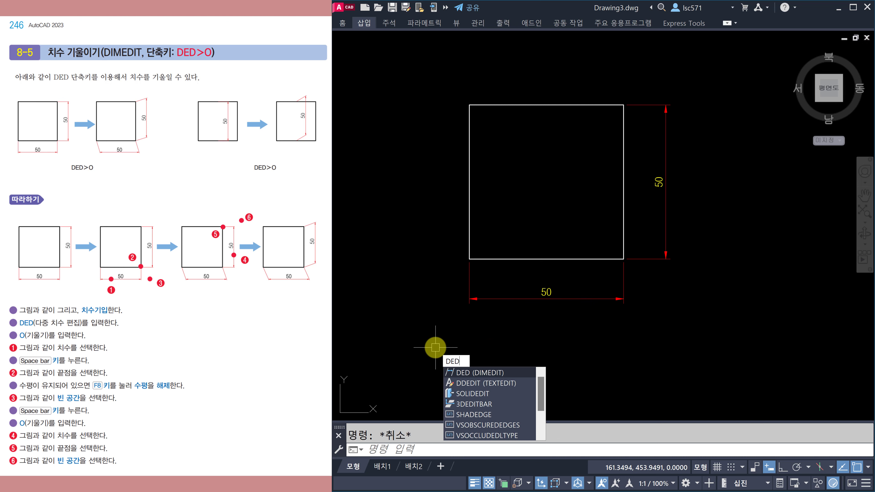
key(space)
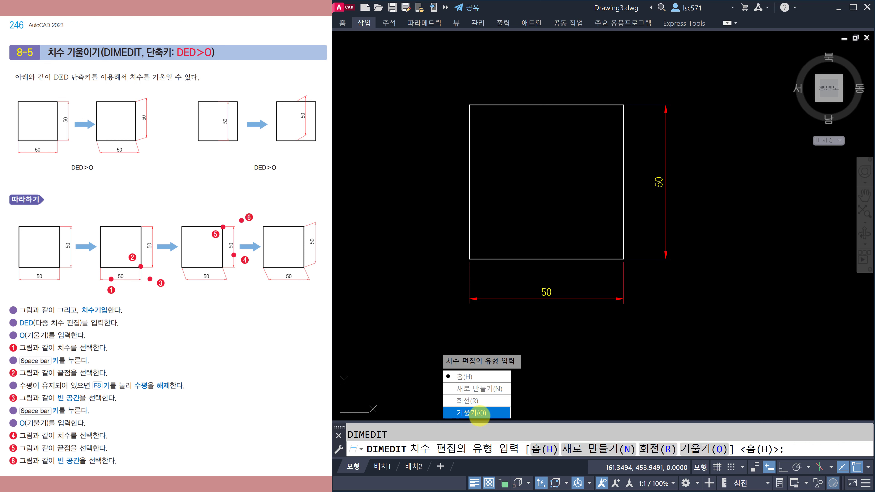
click(480, 413)
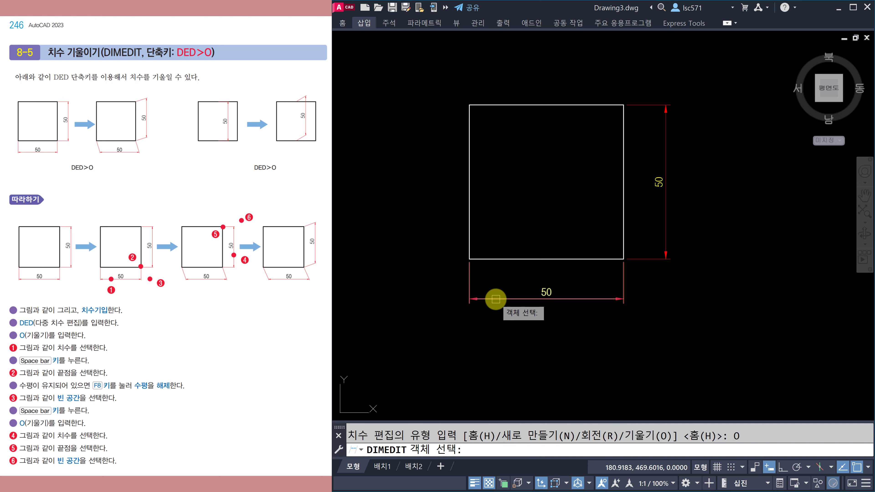
click(488, 299)
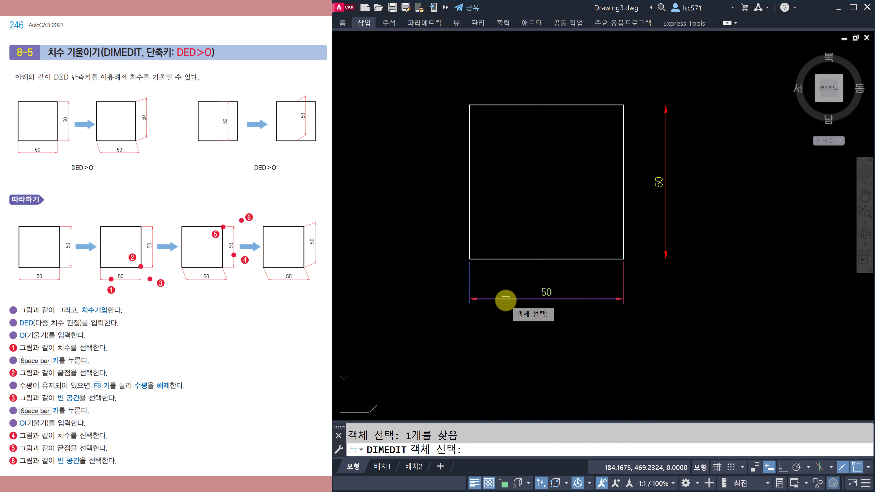
key(space)
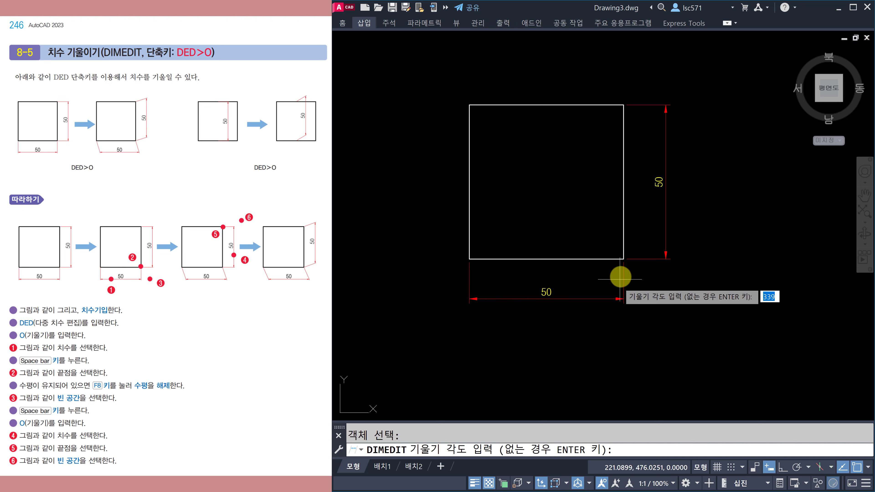
click(623, 257)
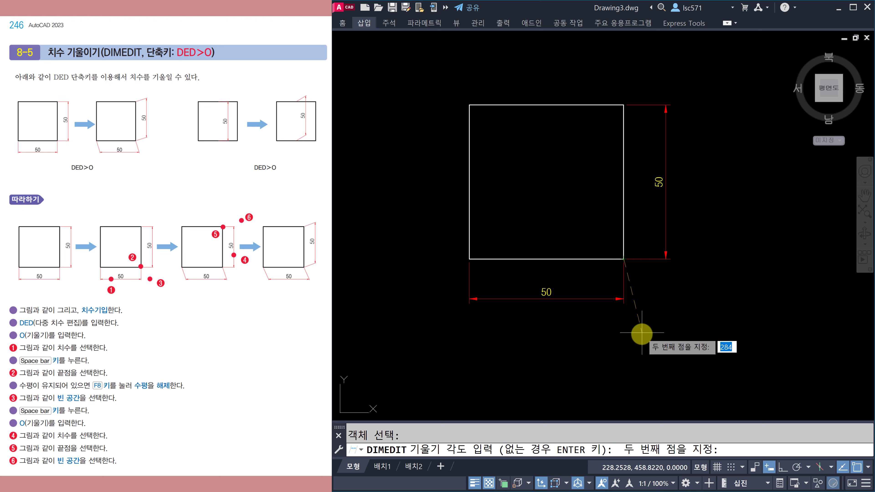
click(642, 342)
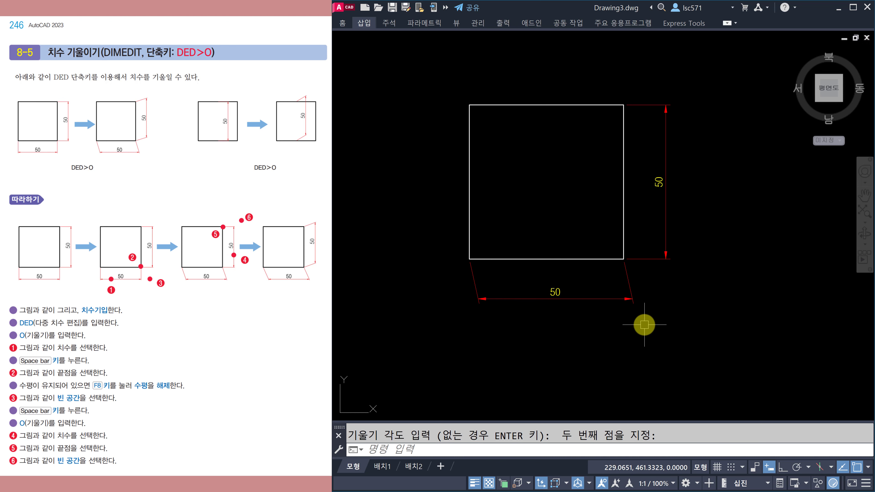
Step: Slant the square's right dimension with DIMEDIT's Oblique (기울기) option, from the upper-right corner to a free point above and outside the square
key(Escape)
text(DED)
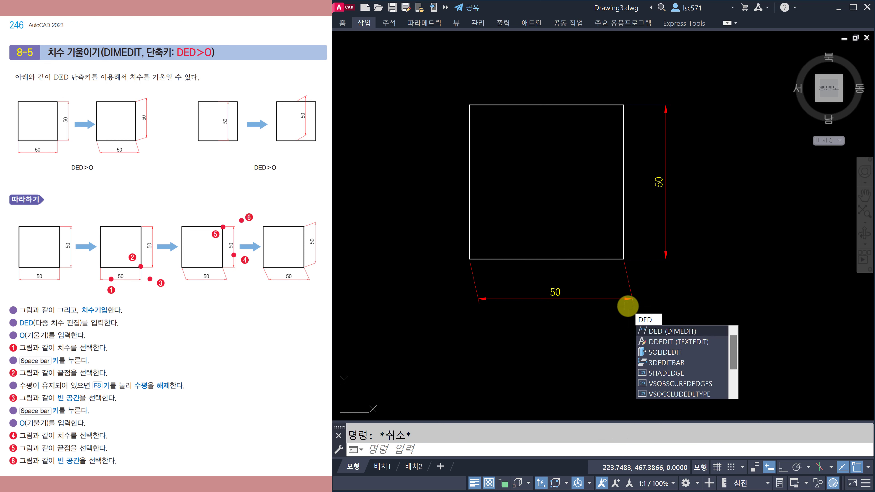
key(Return)
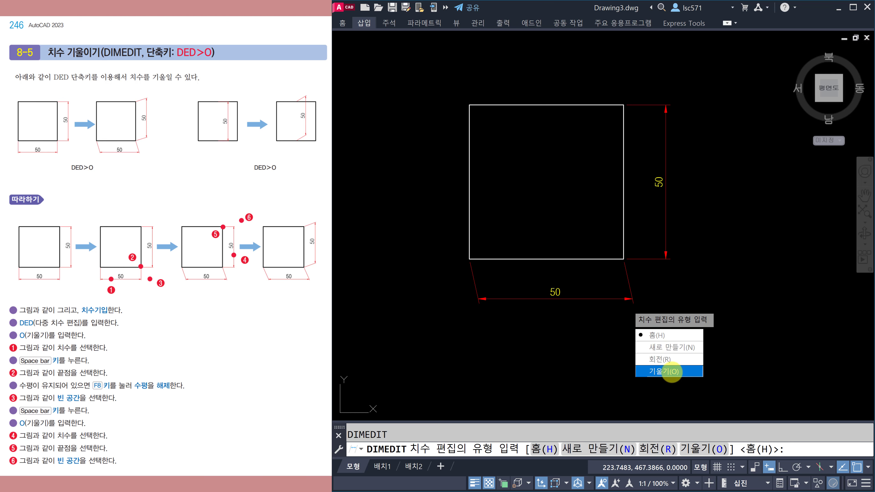
click(668, 372)
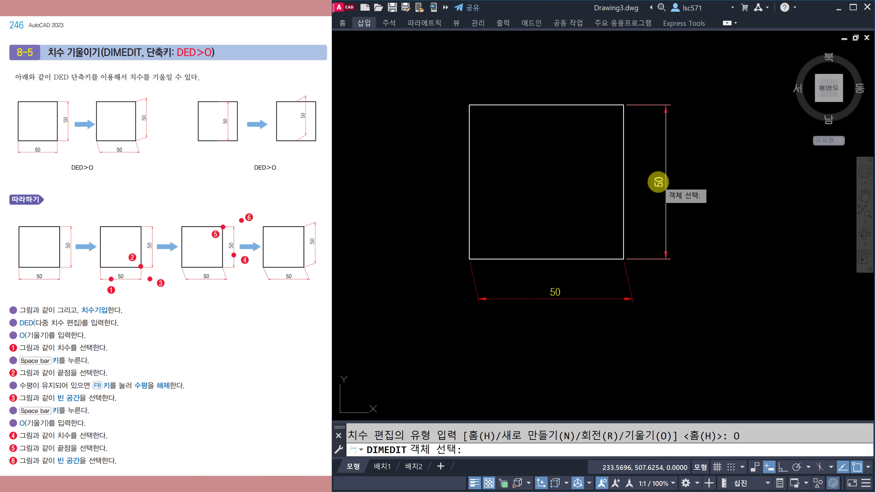
click(665, 185)
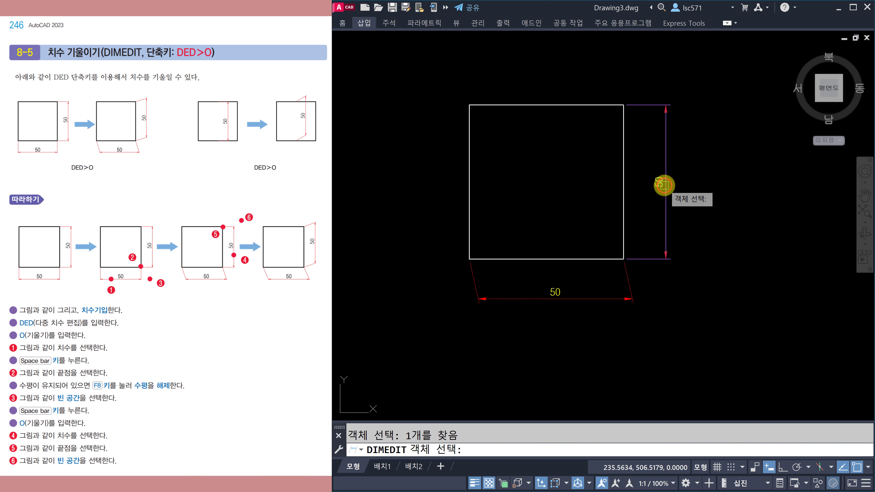
key(space)
click(624, 104)
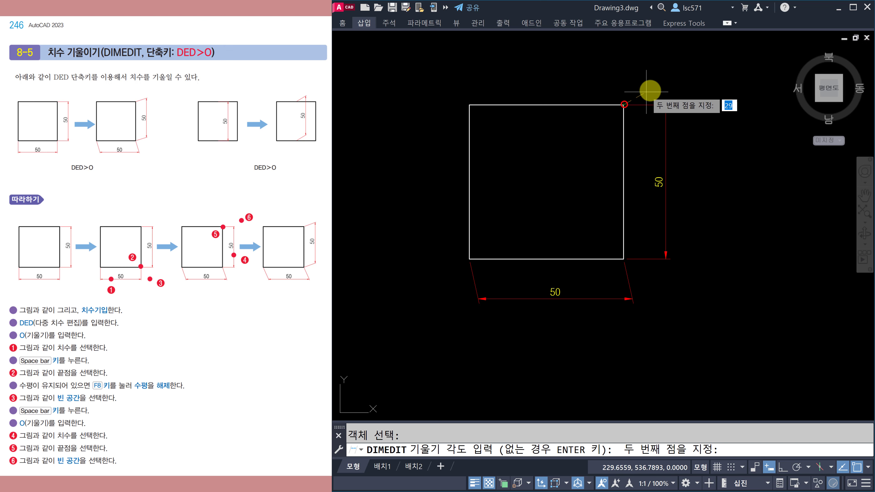
click(679, 82)
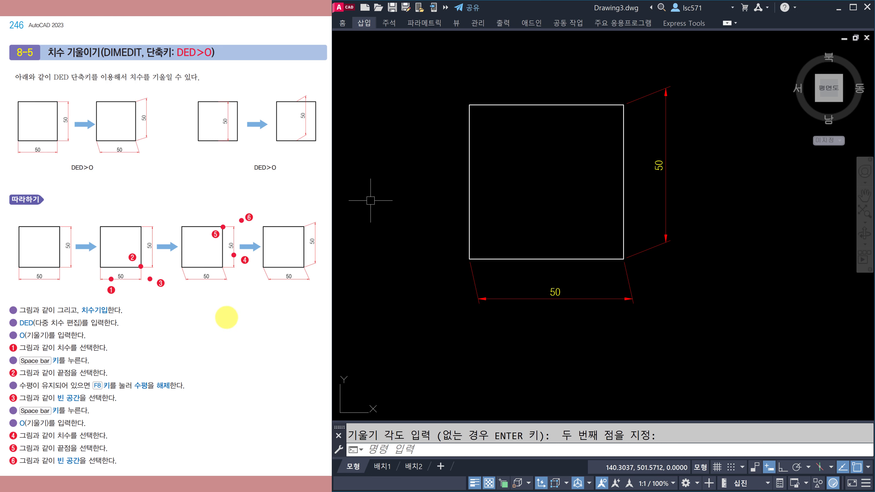
Step: Read on in the textbook through text section 8-6 to the text style exercise on page 249, and move to an empty drawing area
click(235, 348)
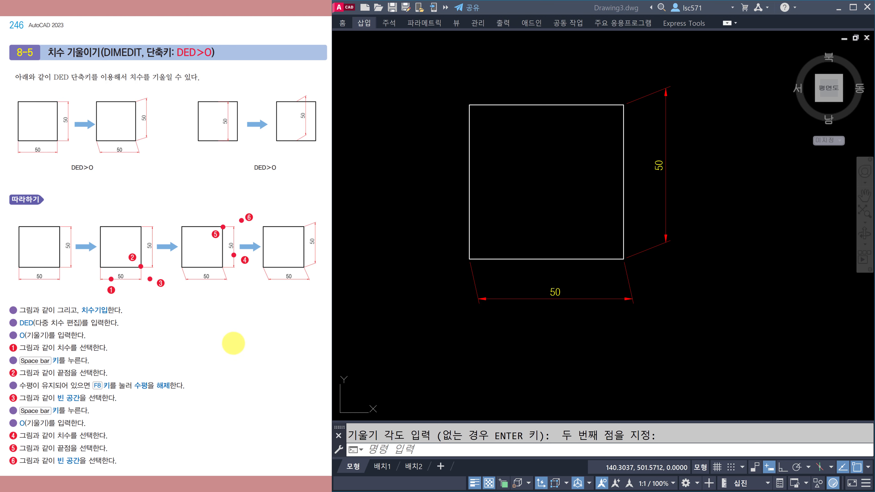
scroll(228, 347, down, 1)
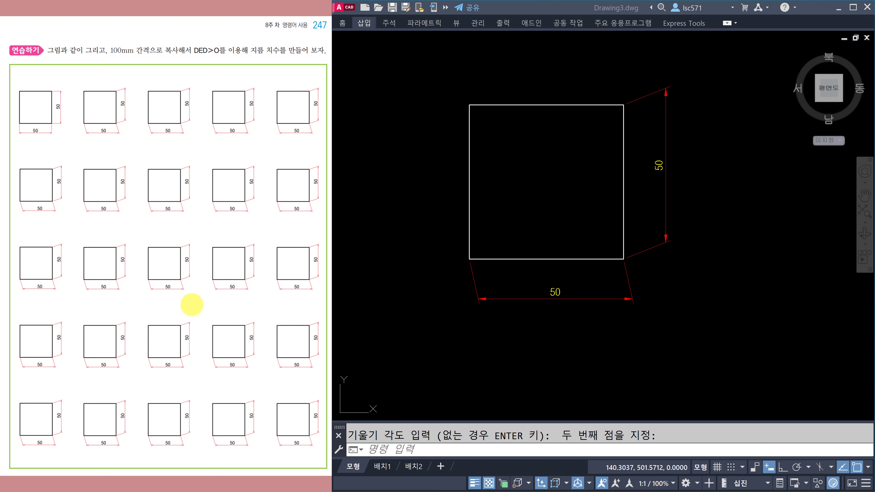
scroll(186, 325, down, 1)
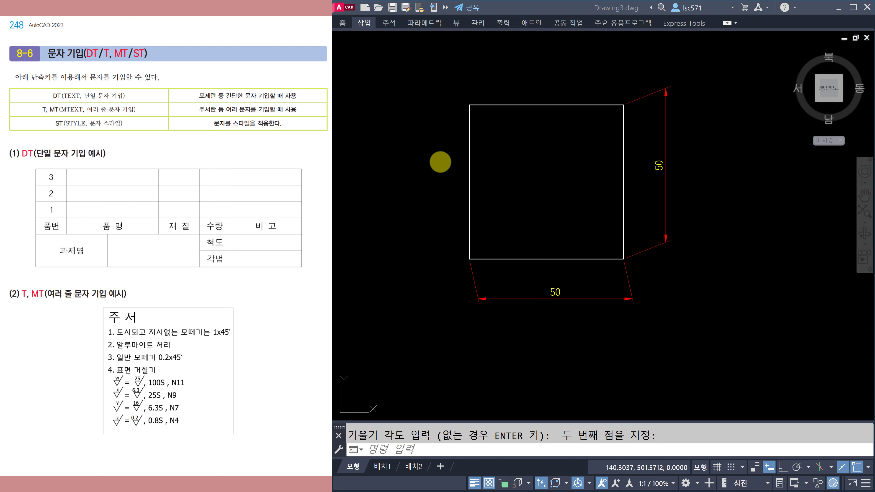
click(441, 160)
scroll(521, 191, down, 4)
scroll(521, 191, up, 5)
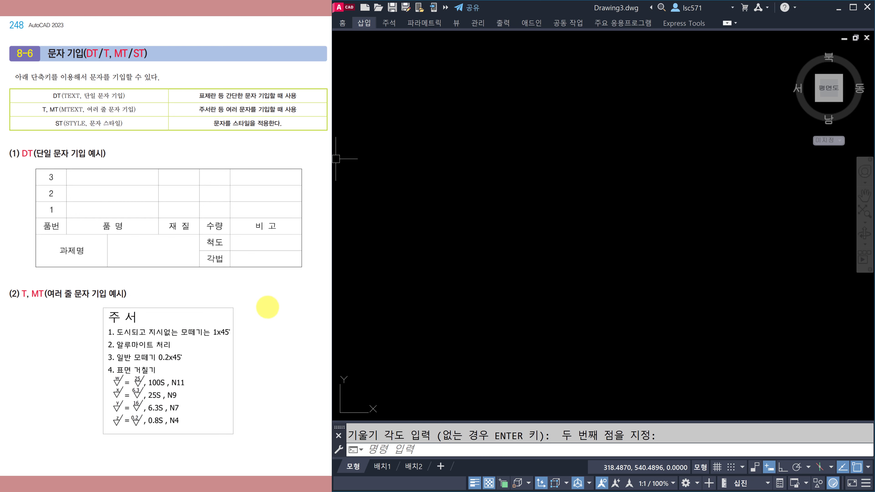
scroll(269, 318, down, 1)
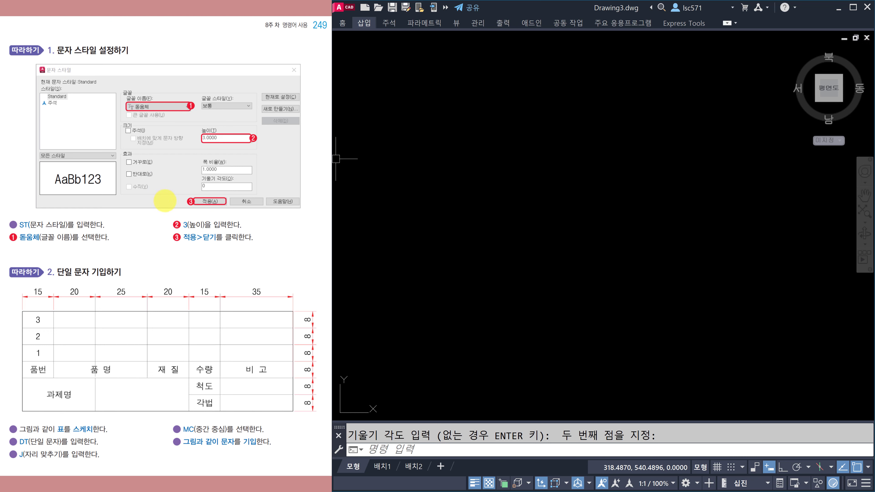
Step: Set the Standard text style's height to 3 with the STYLE (ST) command, then apply the change and close the dialog
click(603, 242)
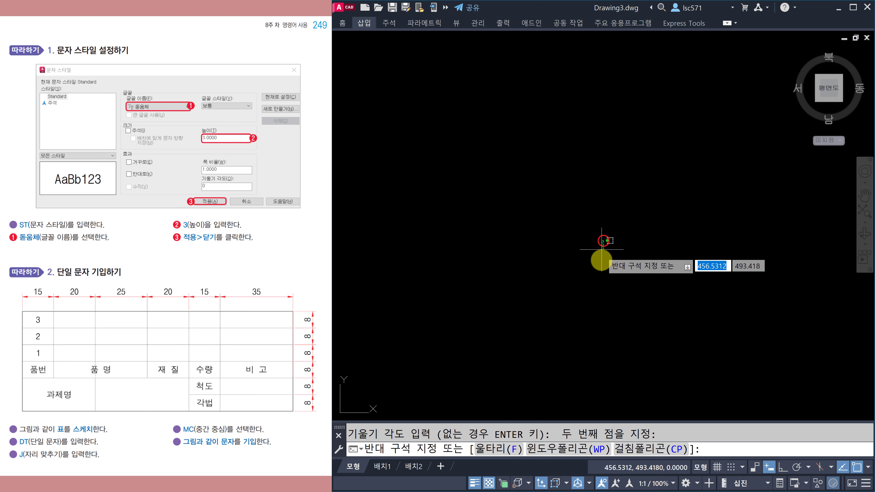
key(Escape)
text(ST)
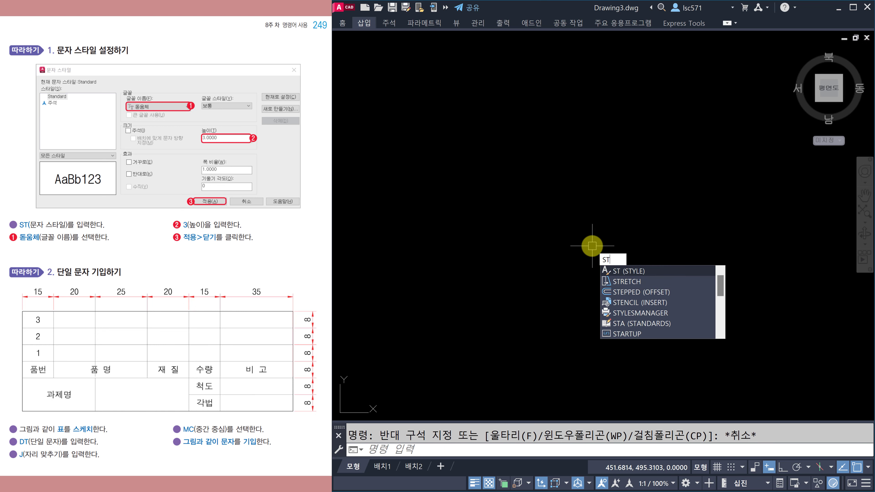
key(Return)
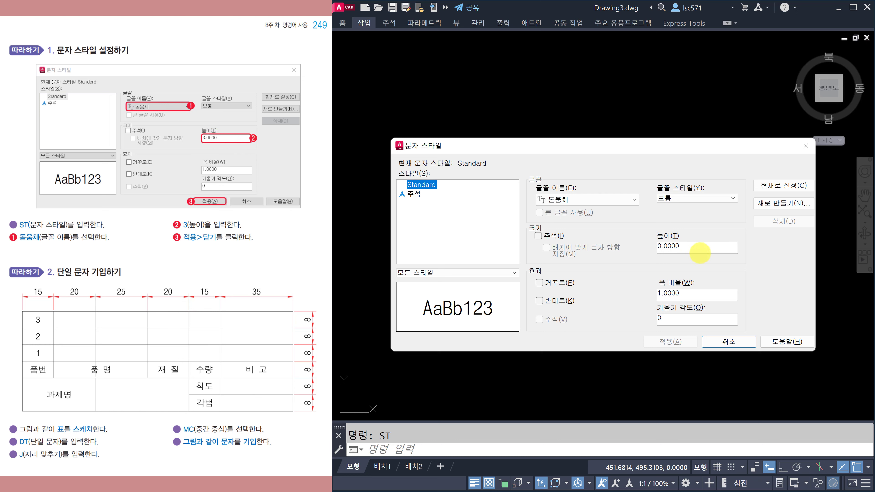
click(701, 249)
text(3)
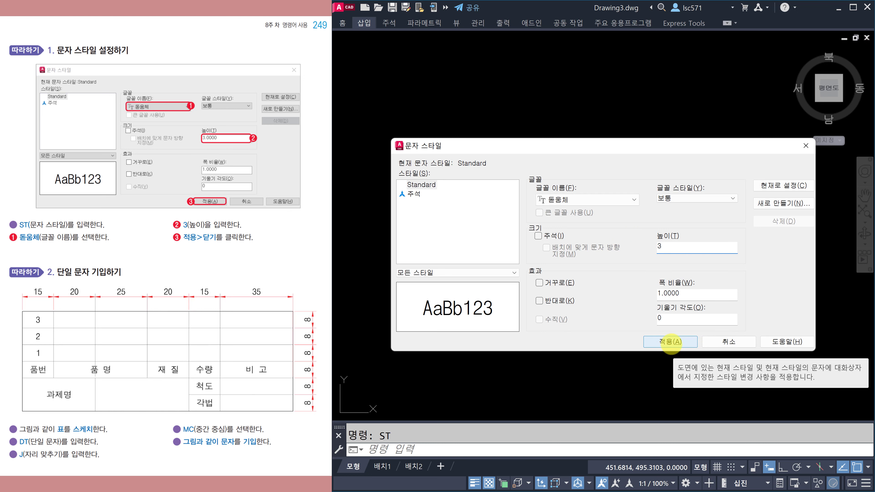
click(670, 343)
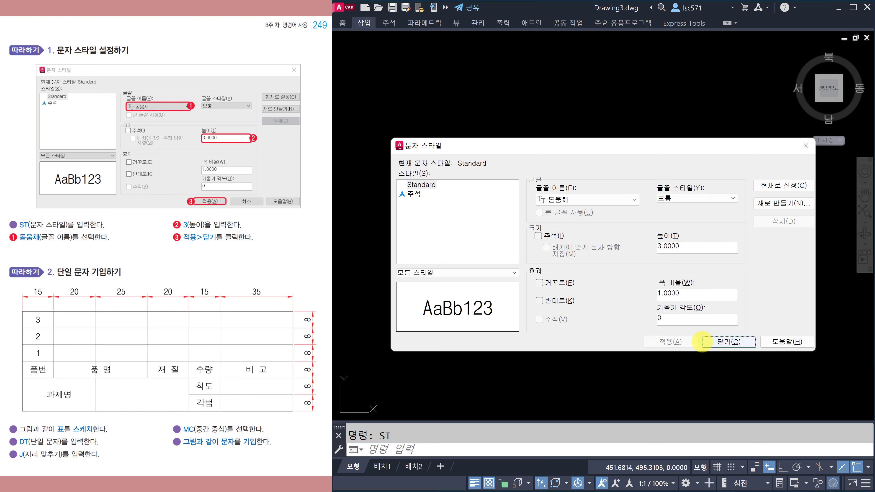
click(709, 339)
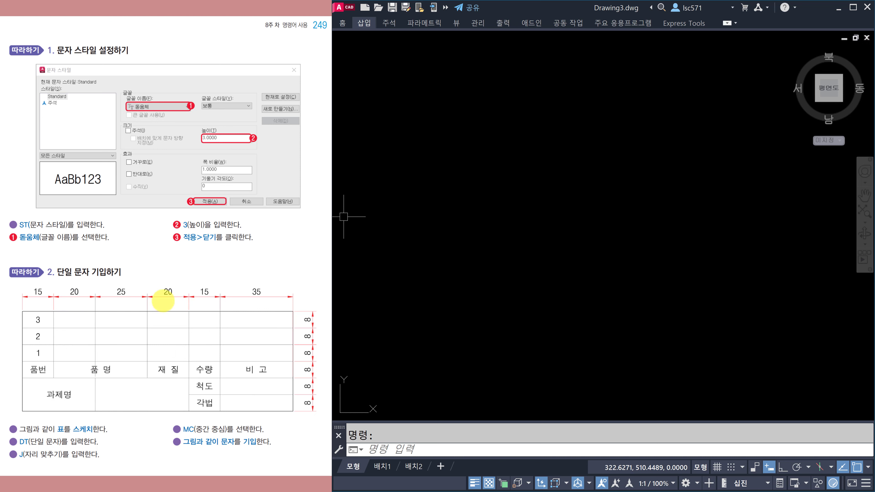
Step: Turn on Ortho mode (직교) while starting a trial line in the empty area, then cancel the line
text(l)
key(Return)
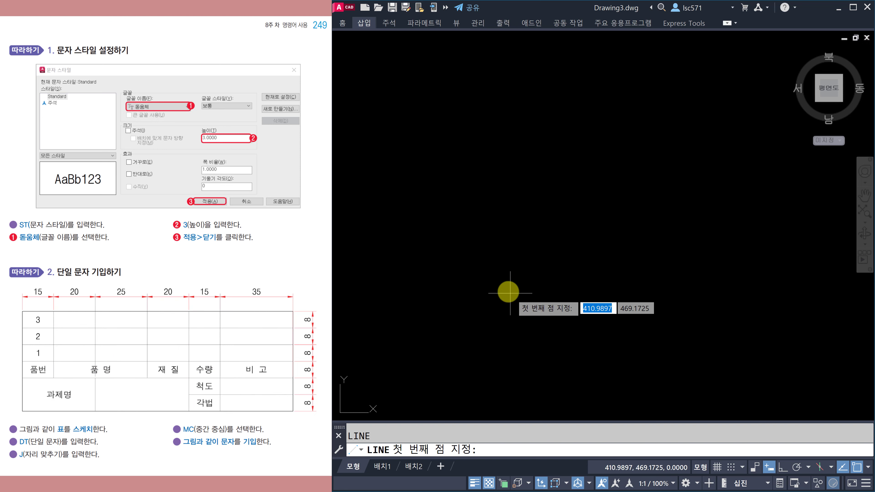
click(502, 288)
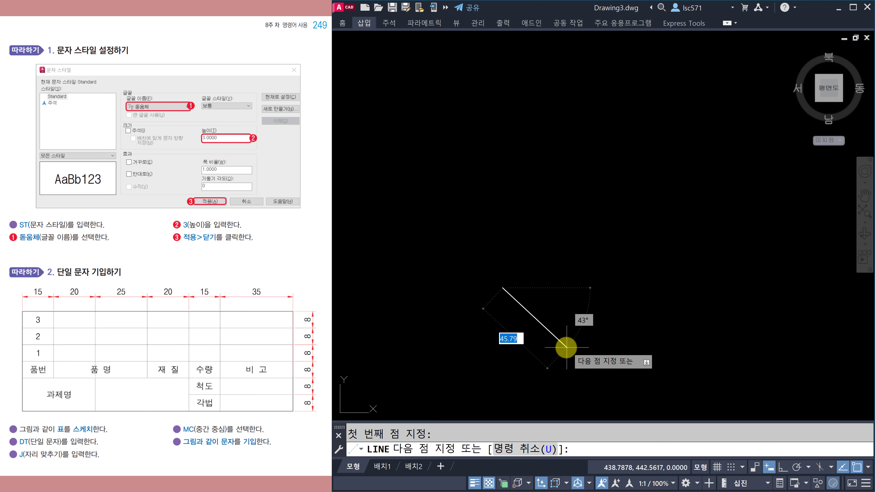
key(F8)
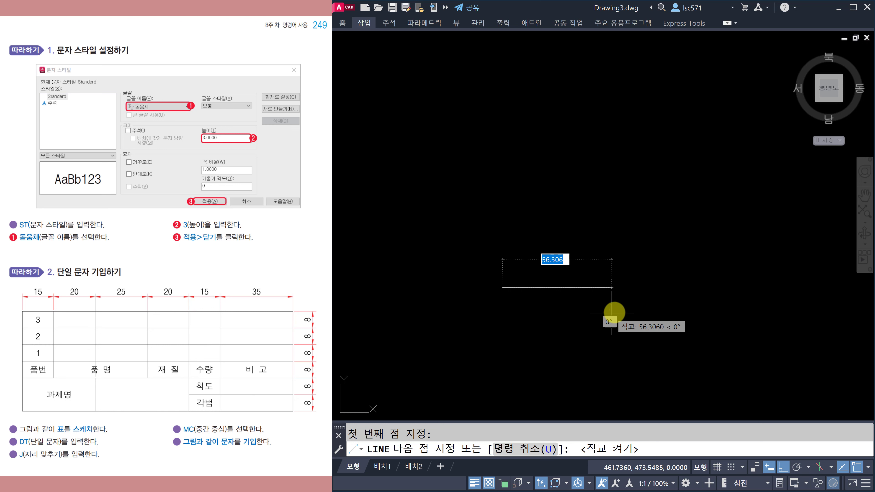
key(Escape)
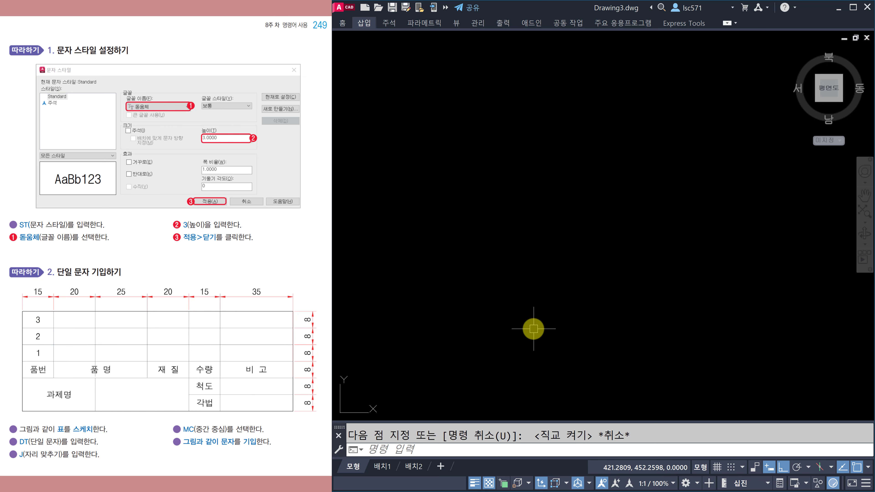
text(L)
key(Return)
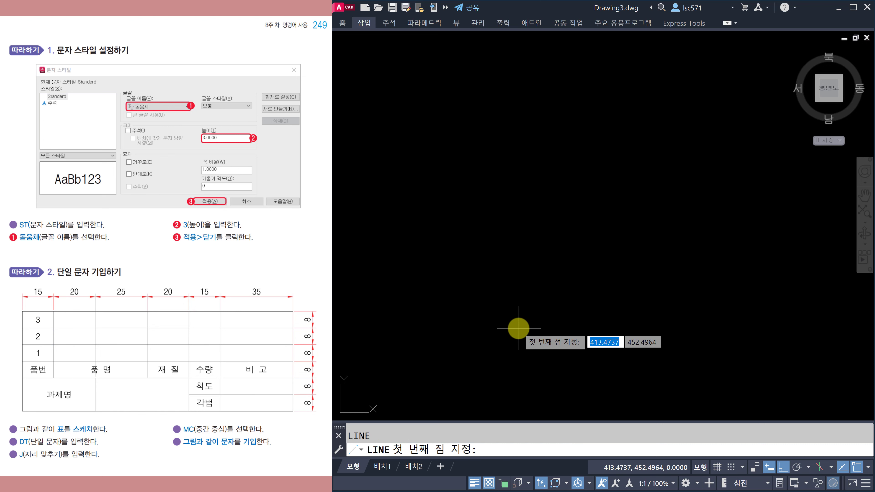
click(455, 335)
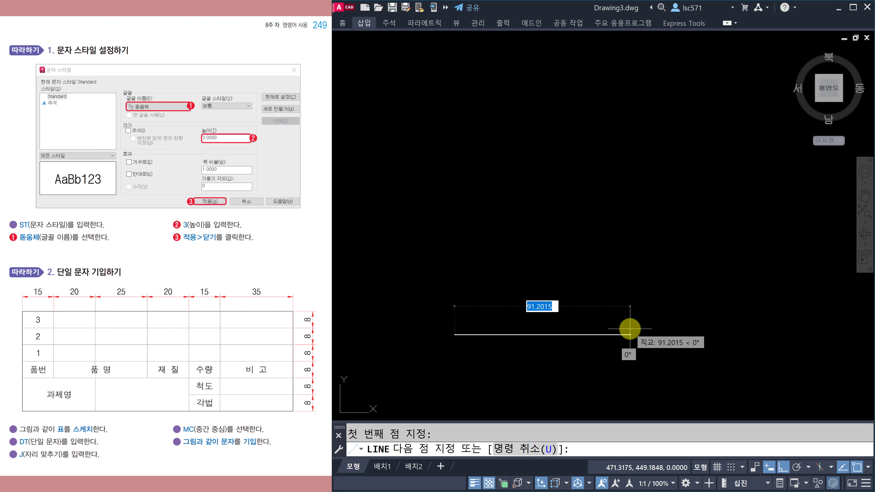
key(Escape)
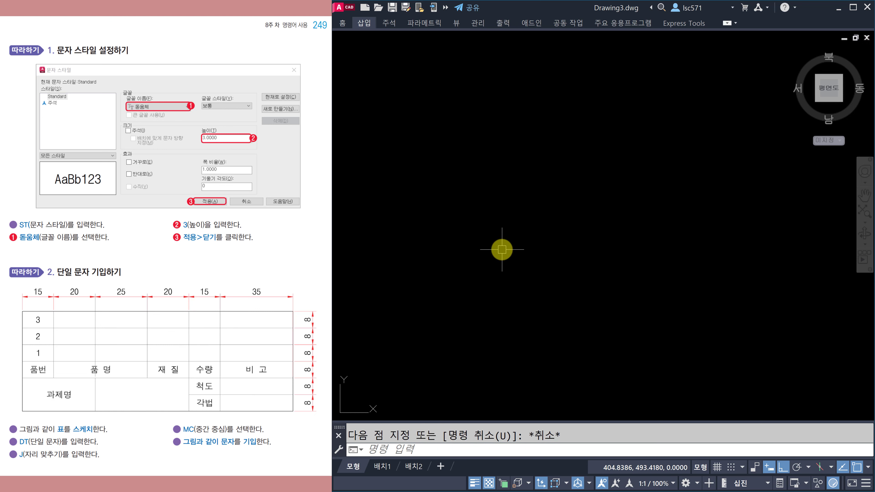
Step: Draw a horizontal line to the right with its length computed by 'CAL from 15+20+25+20+15, as the table's bottom edge
key(space)
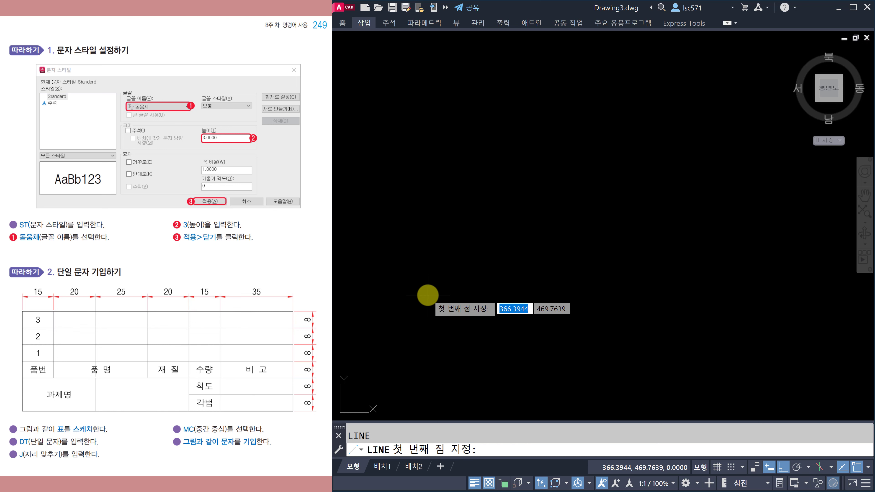
click(428, 295)
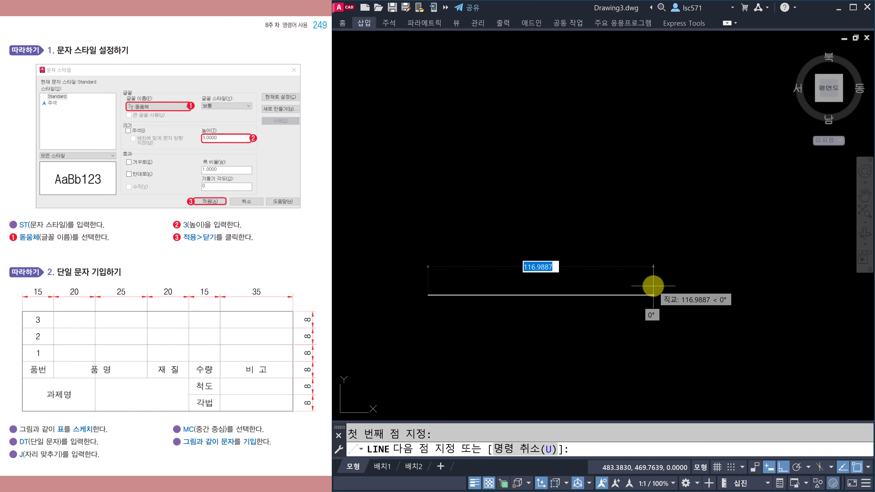
text('CAL)
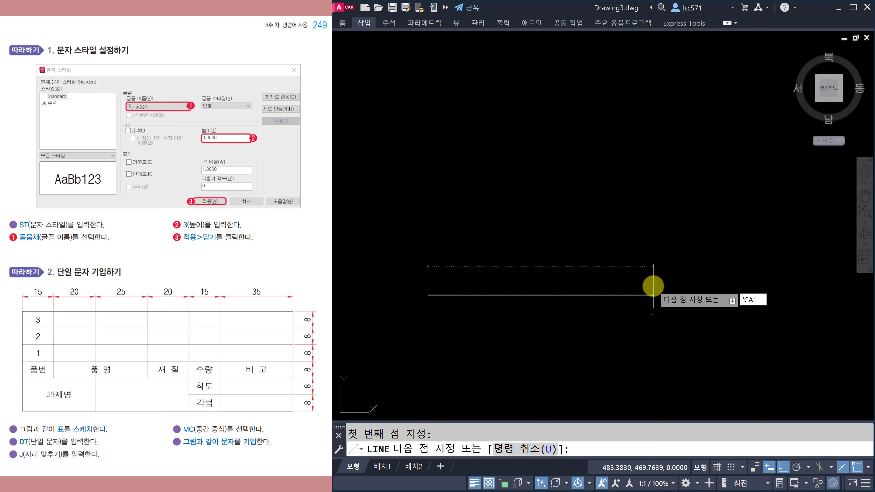
key(Return)
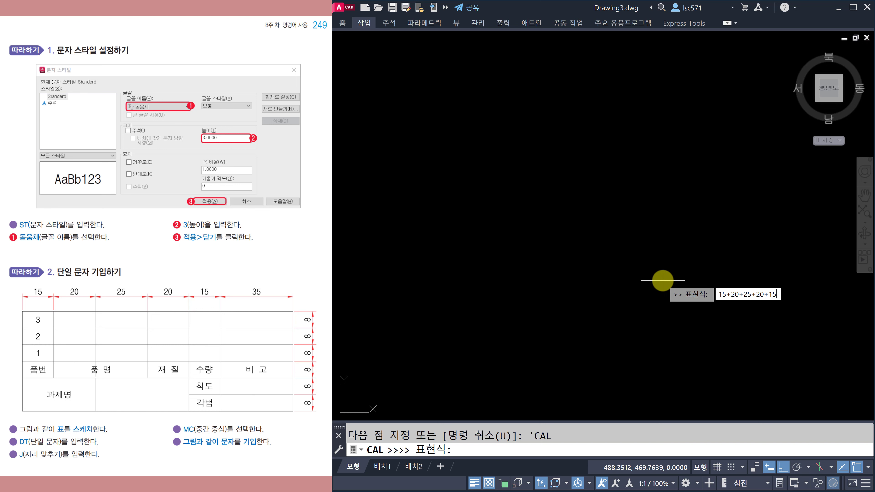
key(Return)
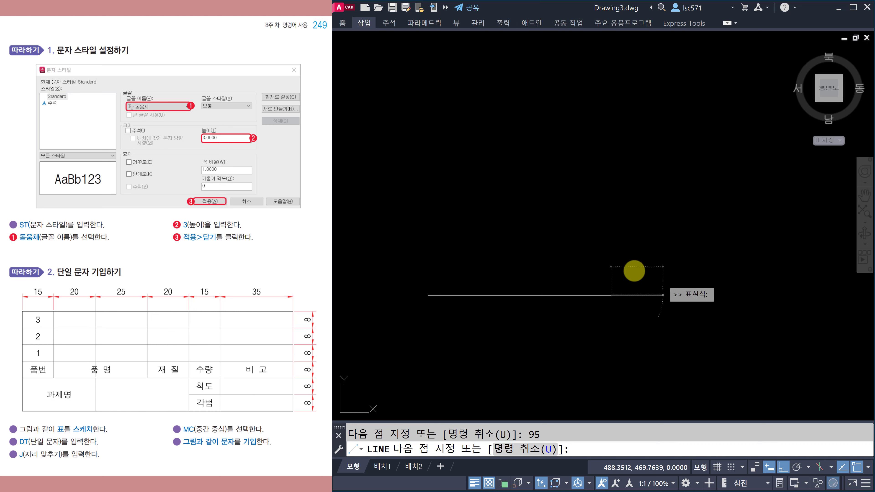
key(Escape)
Step: Offset the horizontal line upward six times in succession at a distance of 8 to form the table's rows
scroll(479, 326, up, 1)
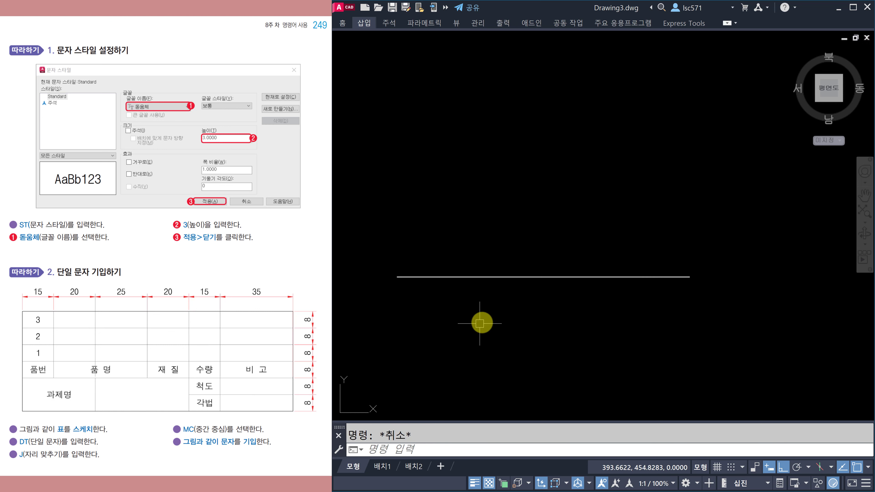
middle_drag(501, 316, 528, 314)
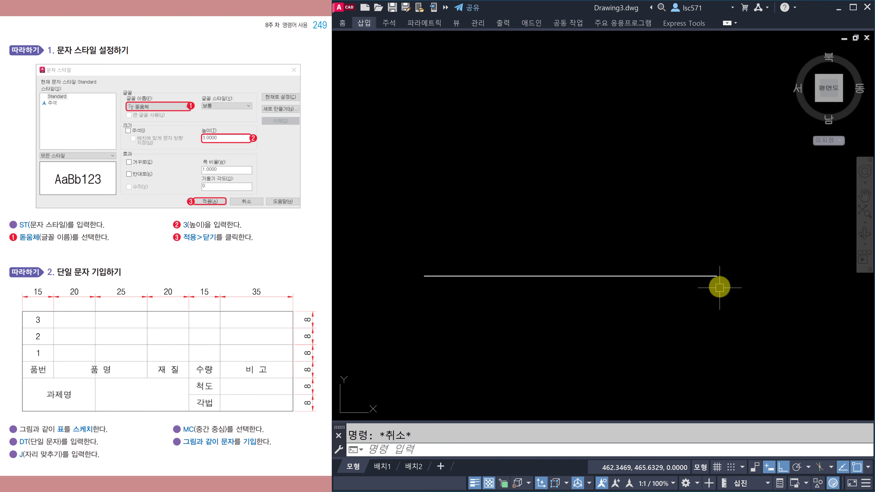
text(o)
key(Return)
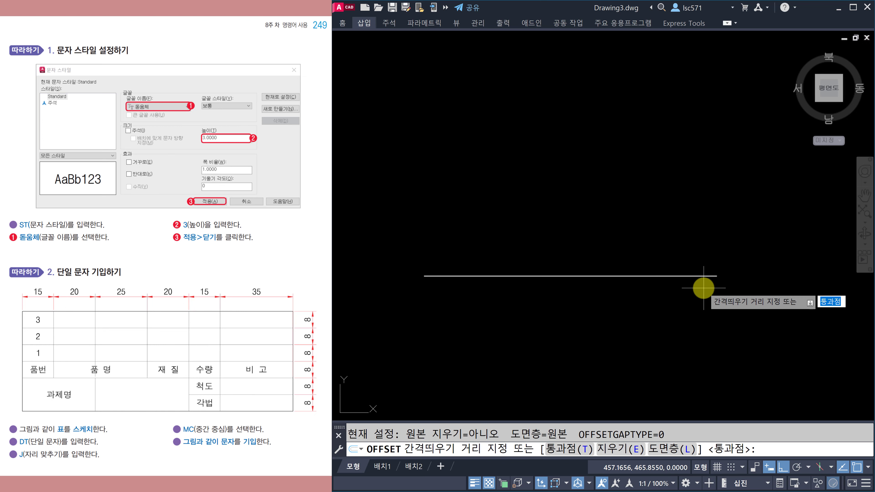
text(8)
key(Return)
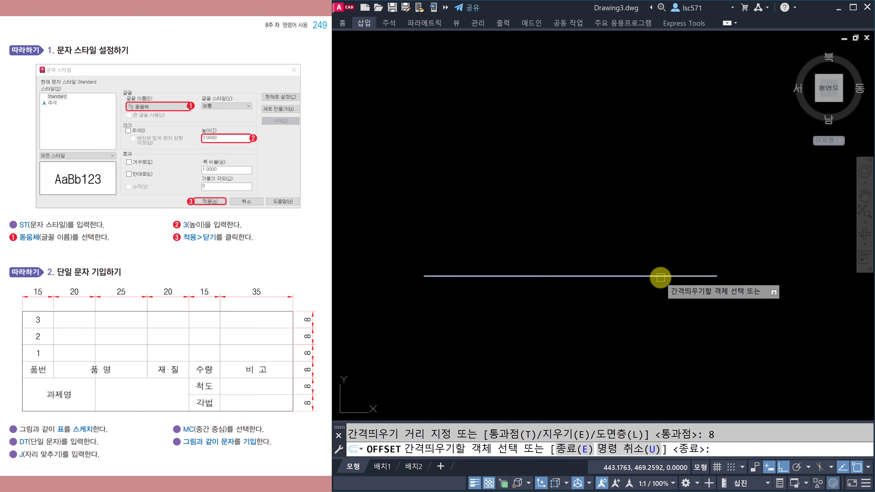
click(660, 276)
click(661, 256)
click(660, 252)
click(655, 232)
click(655, 226)
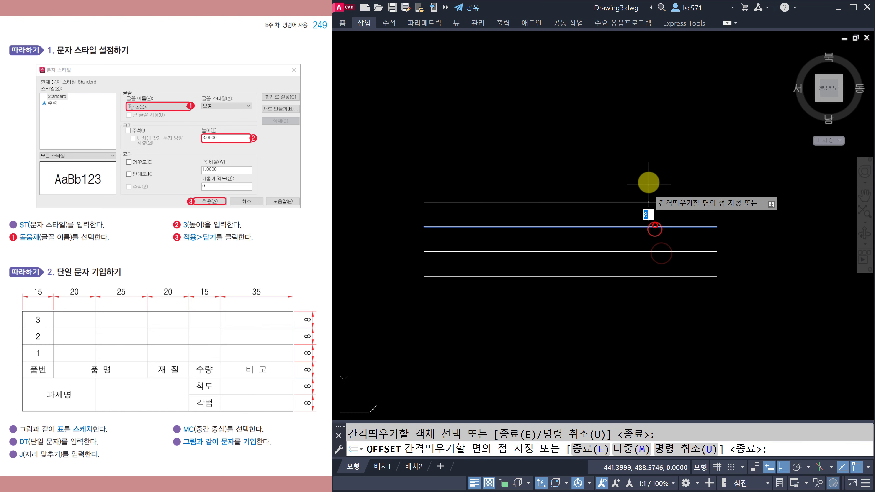
click(649, 179)
click(646, 203)
click(645, 170)
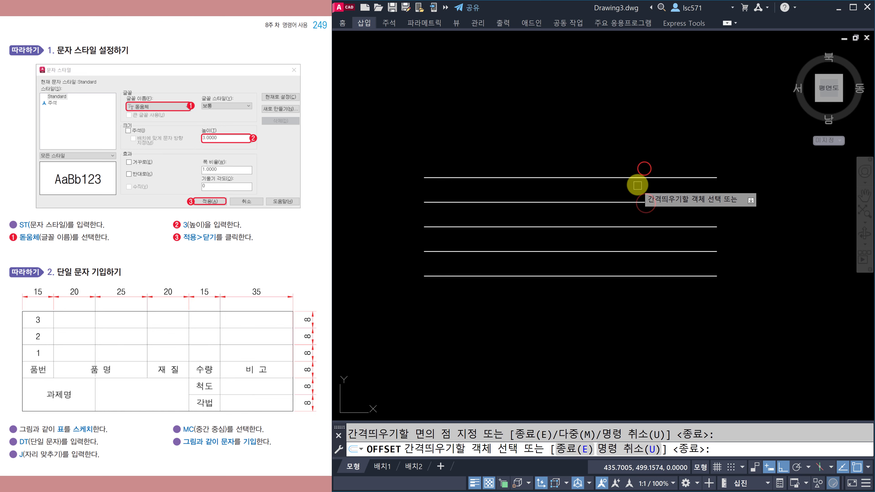
click(639, 178)
click(639, 162)
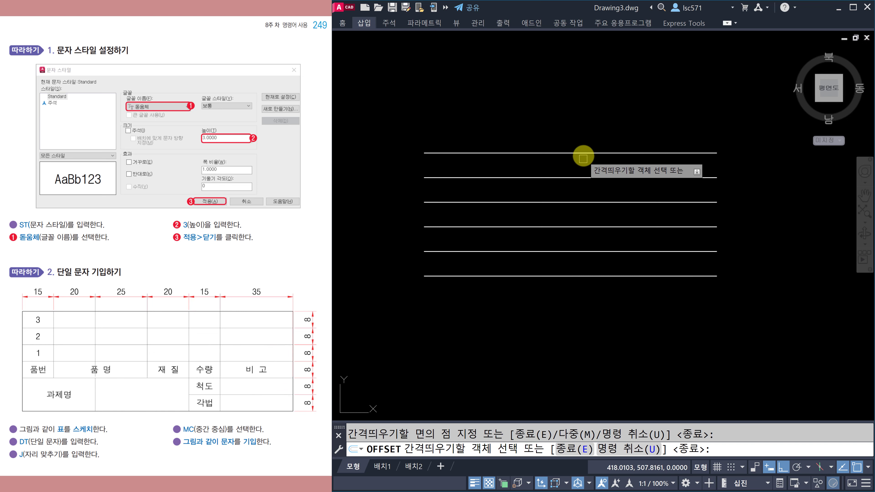
click(583, 154)
click(580, 130)
key(Escape)
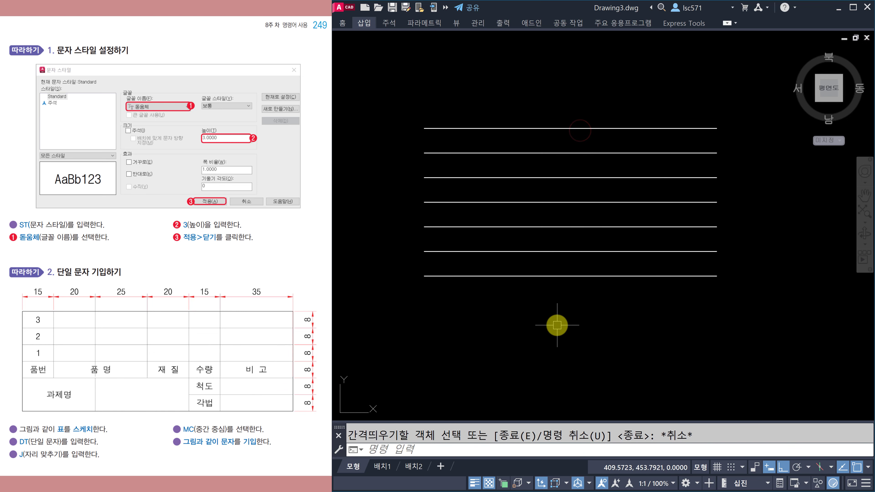
Step: Draw a vertical line joining the right ends of the lowest and highest horizontal lines
text(l)
key(Return)
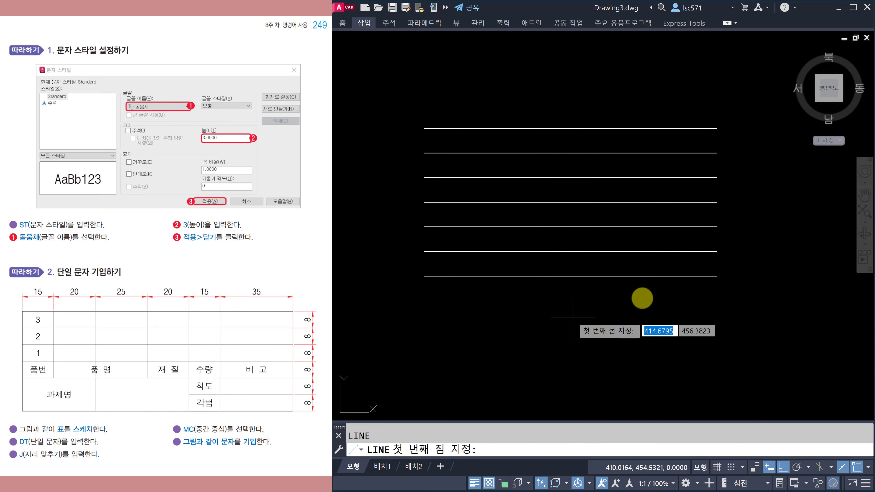
click(717, 276)
click(717, 129)
key(Escape)
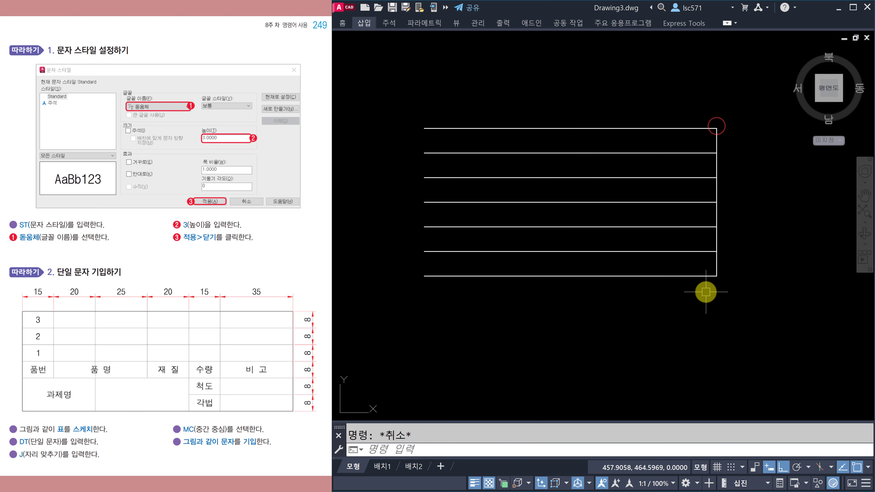
Step: Offset the table's right edge 35 to the left to form the 비고 column
middle_drag(713, 311, 710, 318)
text(o)
key(Return)
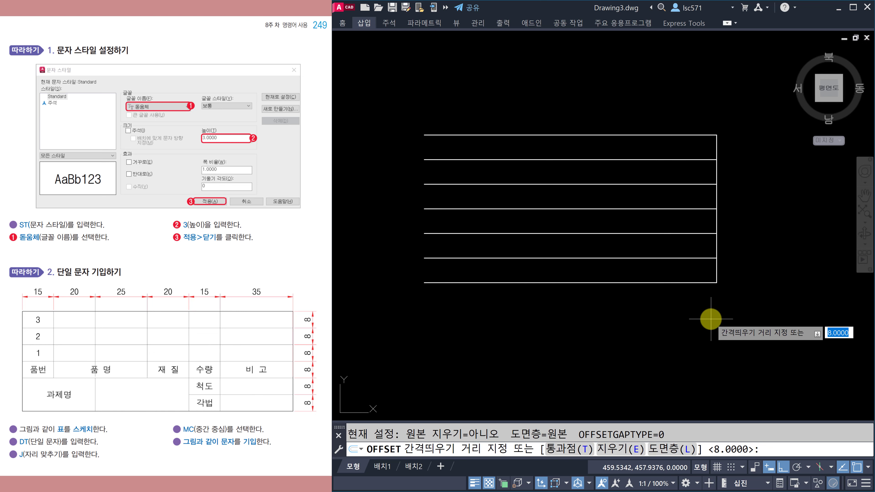
key(Return)
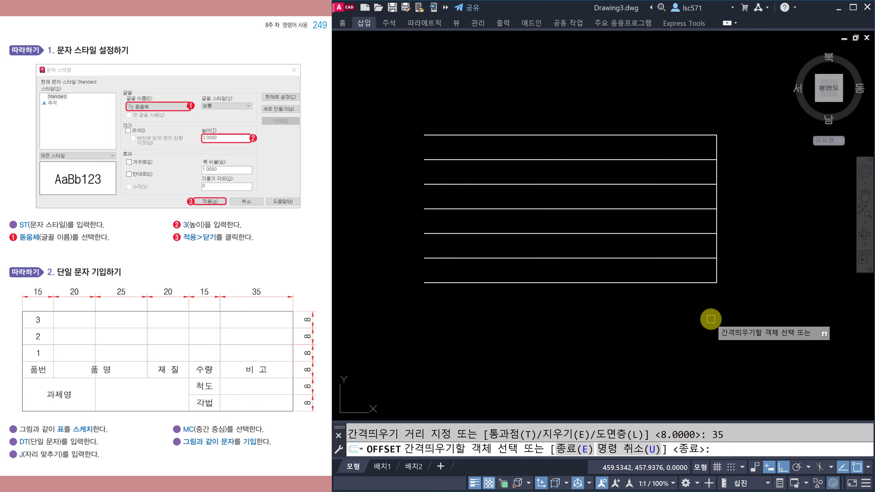
click(716, 172)
click(696, 172)
middle_drag(617, 209, 630, 226)
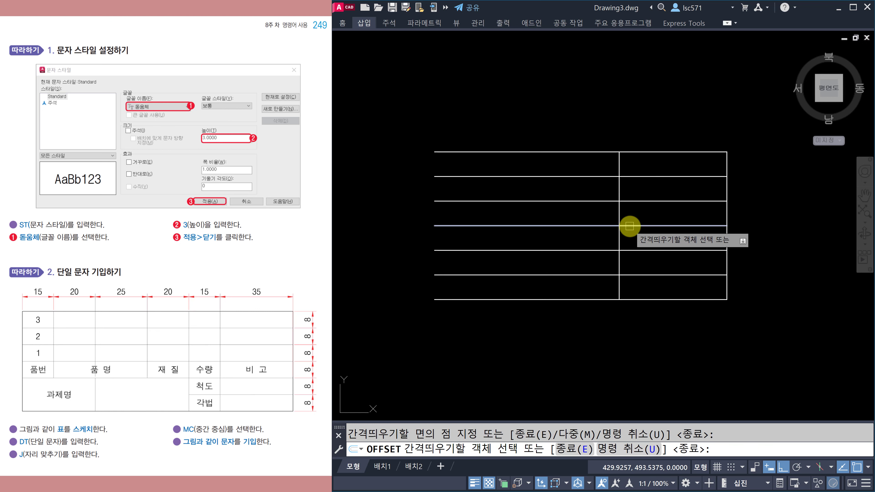
key(Escape)
Step: Offset the new column line 15 to the left to form the 수량 column
key(Return)
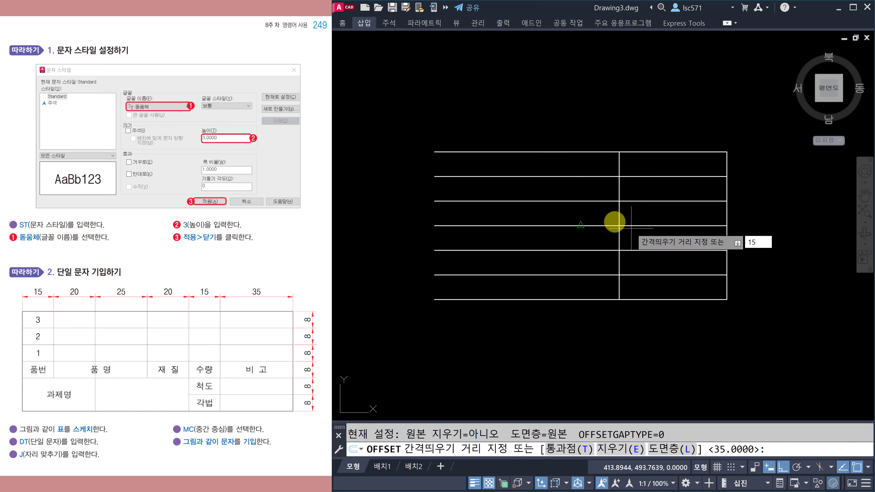
key(Return)
click(619, 211)
click(591, 210)
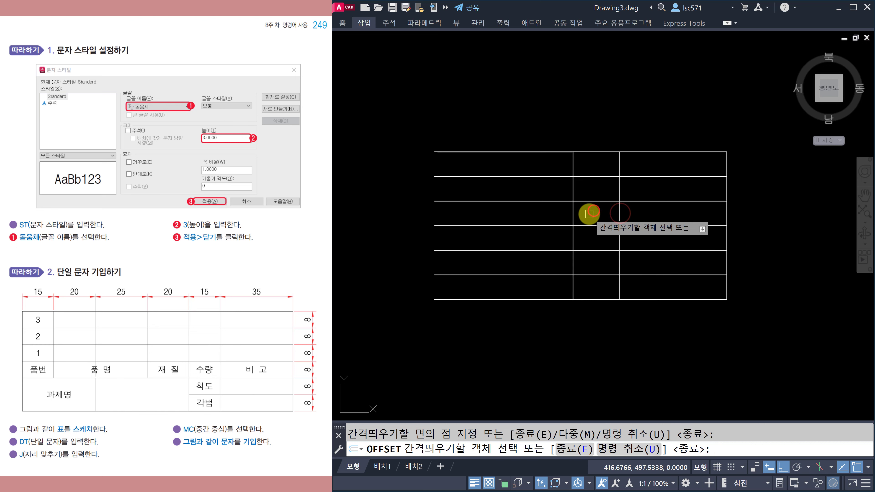
key(Return)
Step: Offset the leftmost column line 20 to the left to form the 재질 column
key(Return)
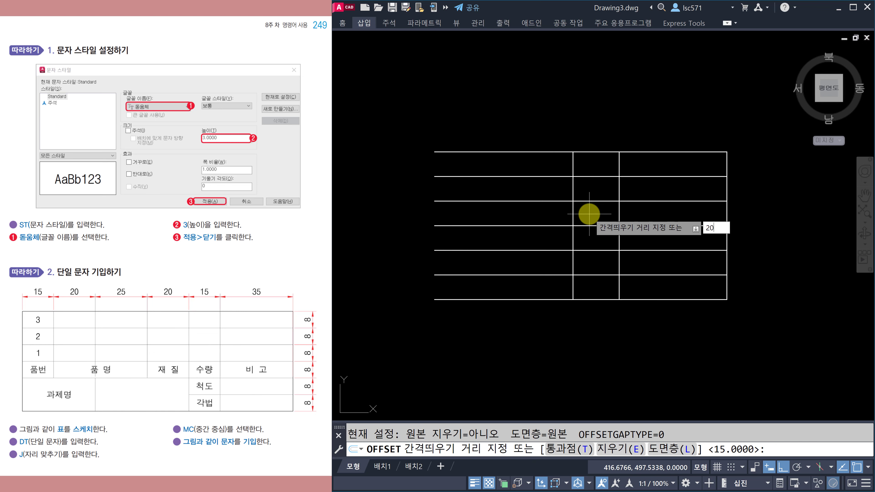
key(Return)
click(573, 216)
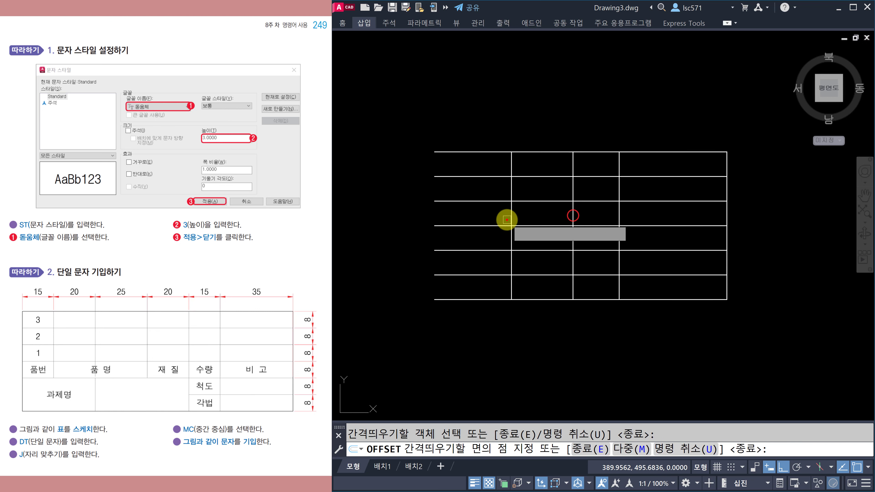
click(507, 220)
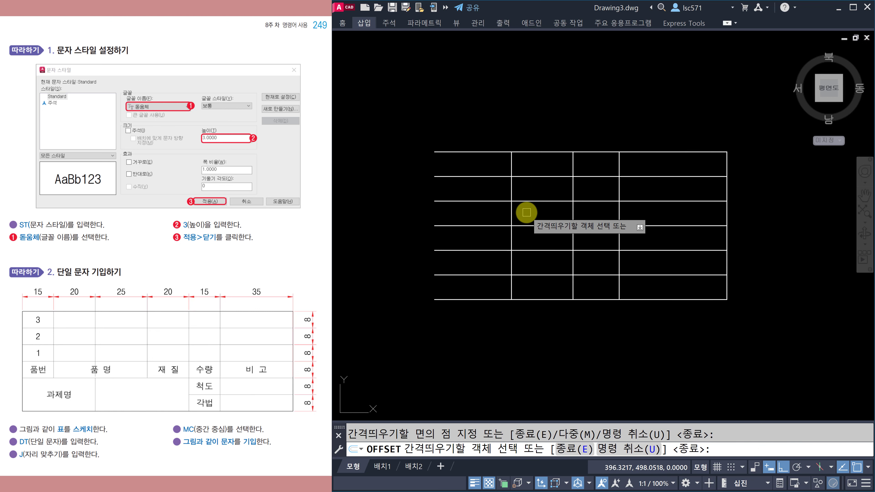
key(Return)
Step: Offset the leftmost column line 25 to the left, onto the left ends of the row lines
key(Return)
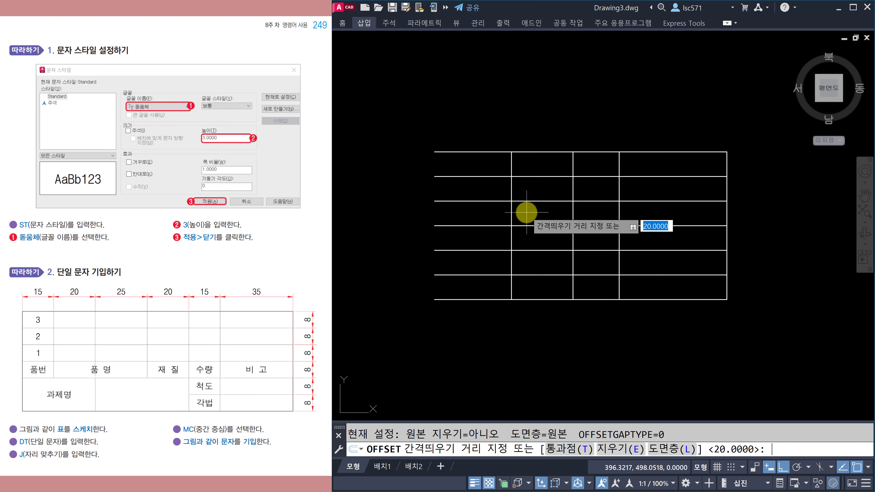
key(Return)
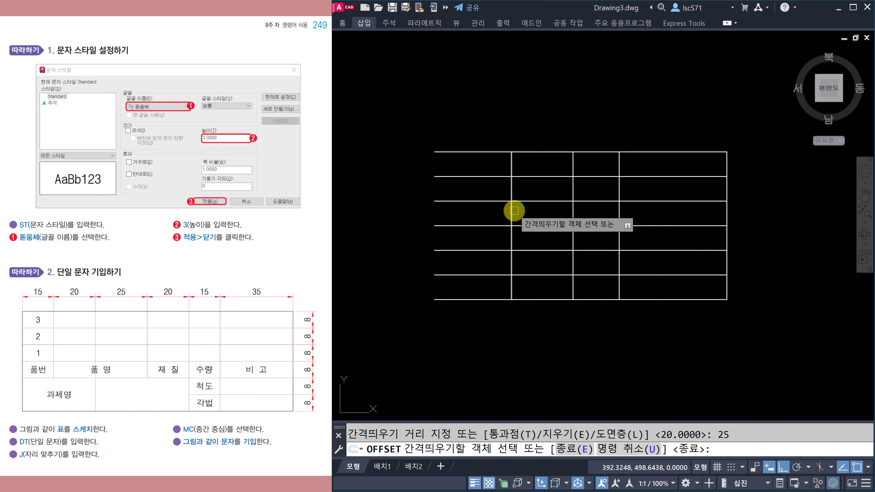
click(514, 210)
key(Return)
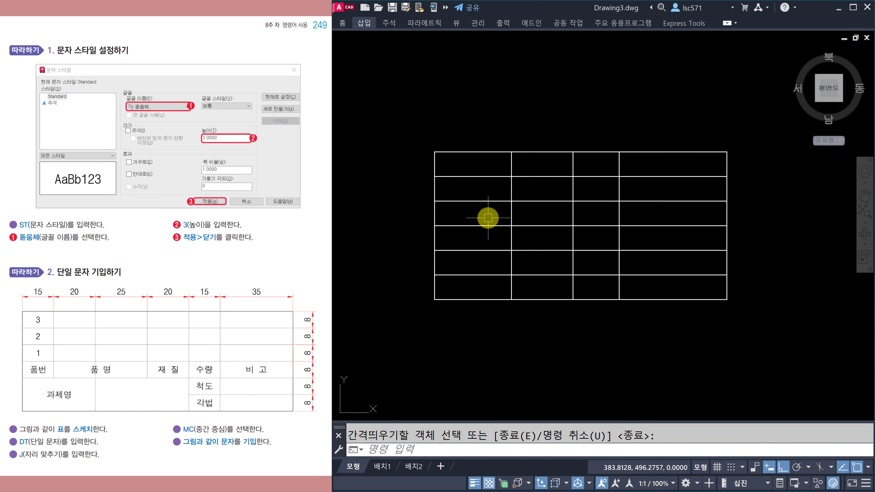
Step: Offset the table's left edge 20 outward to the left for another column line
key(Return)
text(20)
key(Return)
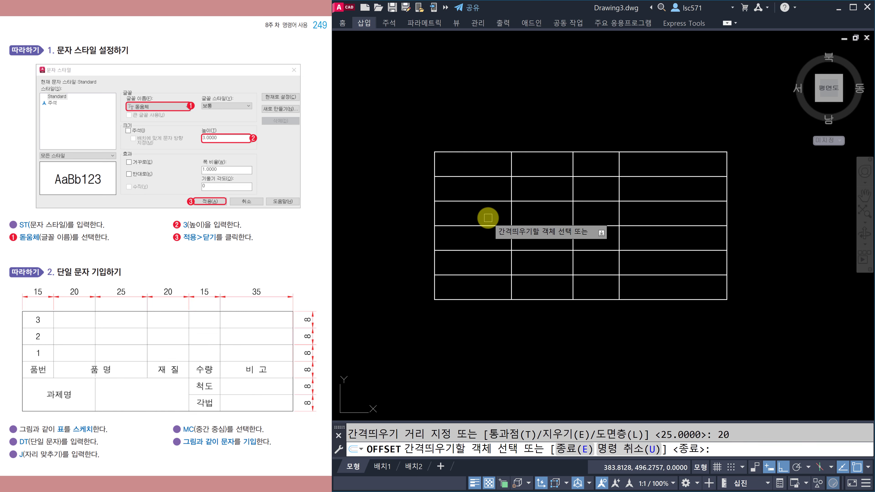
click(435, 209)
click(376, 220)
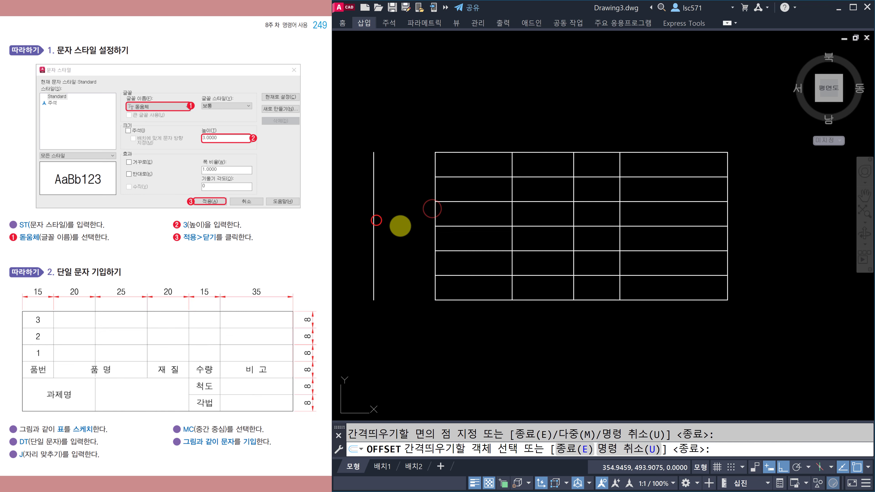
Step: Offset the leftmost column line 15 to the left to form the table's outer left edge
middle_drag(400, 225, 492, 233)
key(Return)
key(Return)
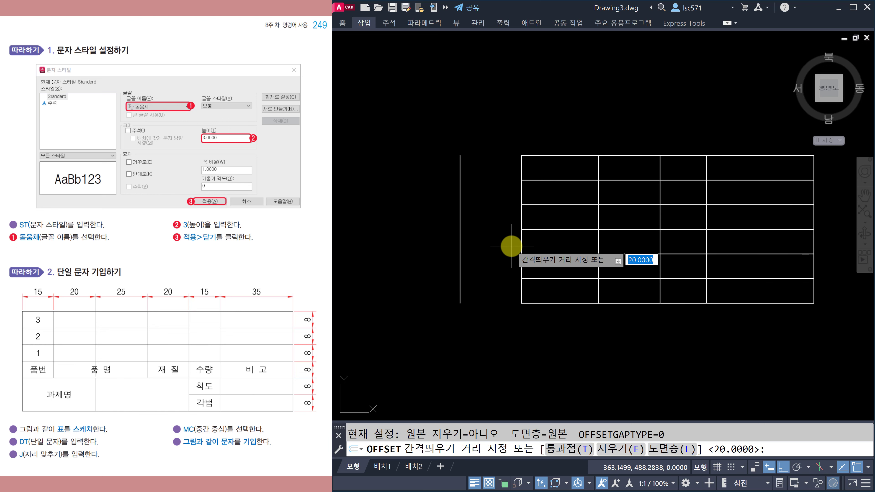
key(Return)
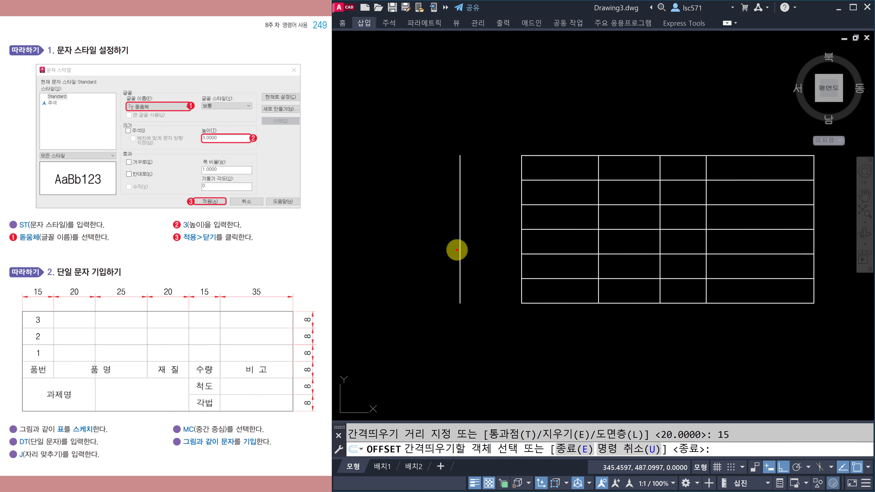
click(457, 250)
click(424, 250)
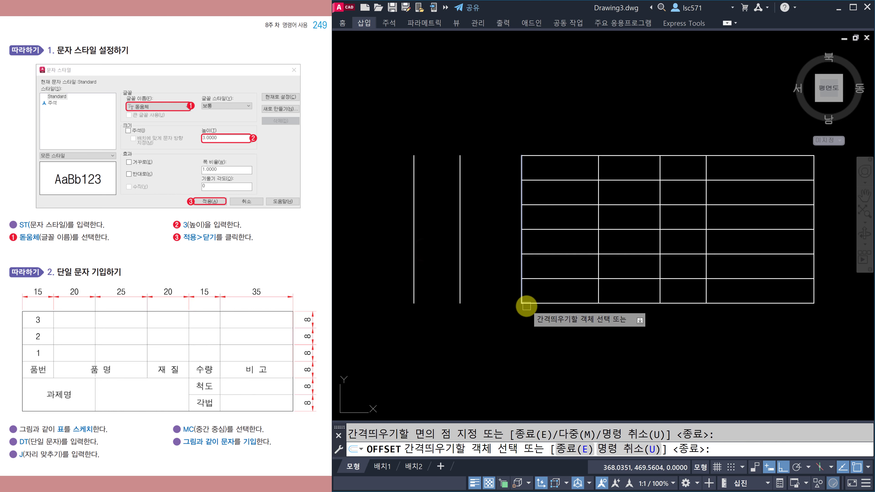
key(Escape)
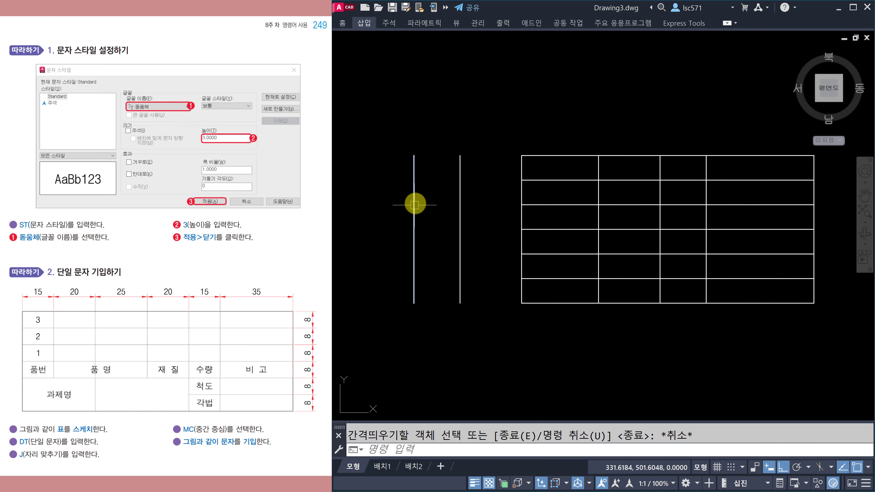
Step: Extend all the horizontal row lines to the new leftmost column line, using it as the boundary edge
text(EX)
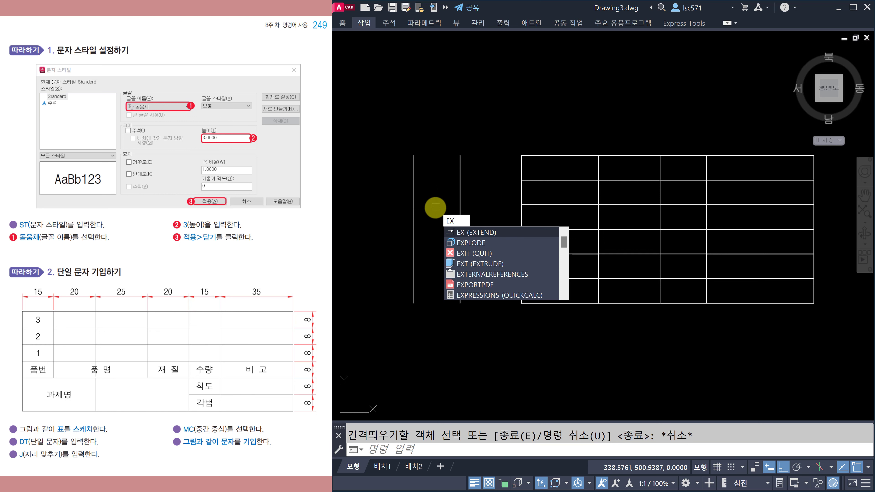
key(Return)
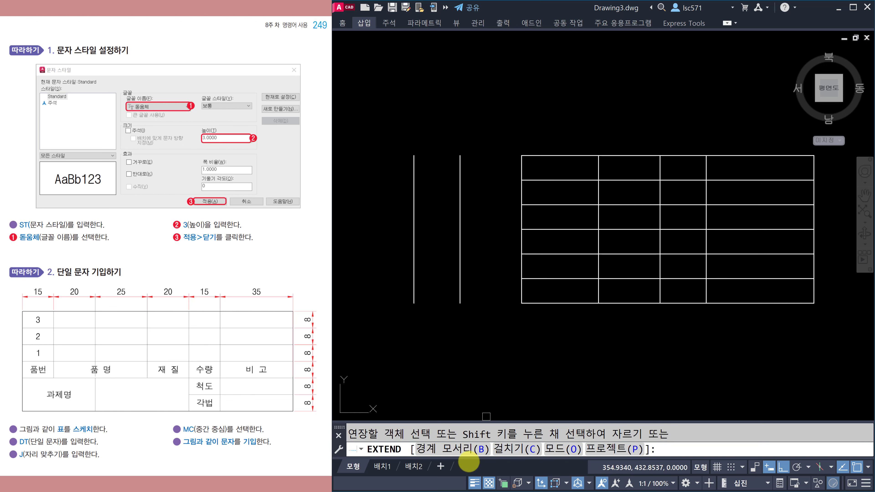
click(468, 449)
click(415, 296)
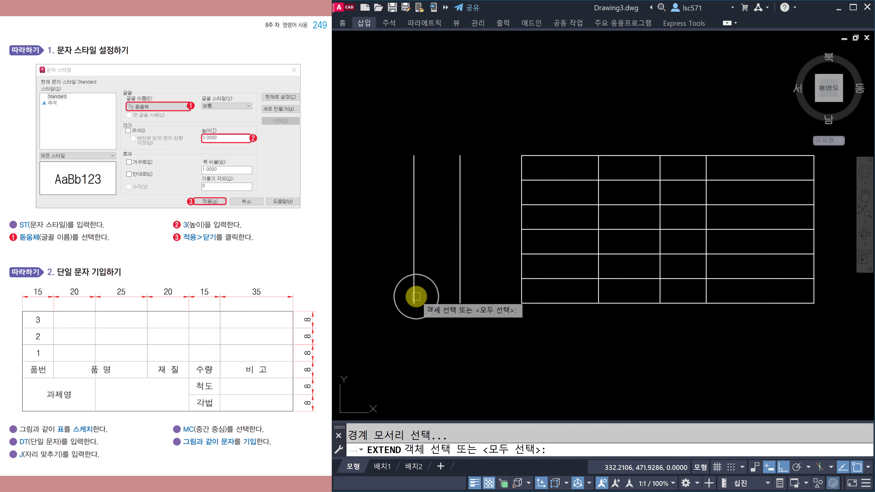
mouse_move(553, 329)
mouse_down()
mouse_move(539, 139)
mouse_move(543, 318)
mouse_up()
click(542, 320)
click(539, 310)
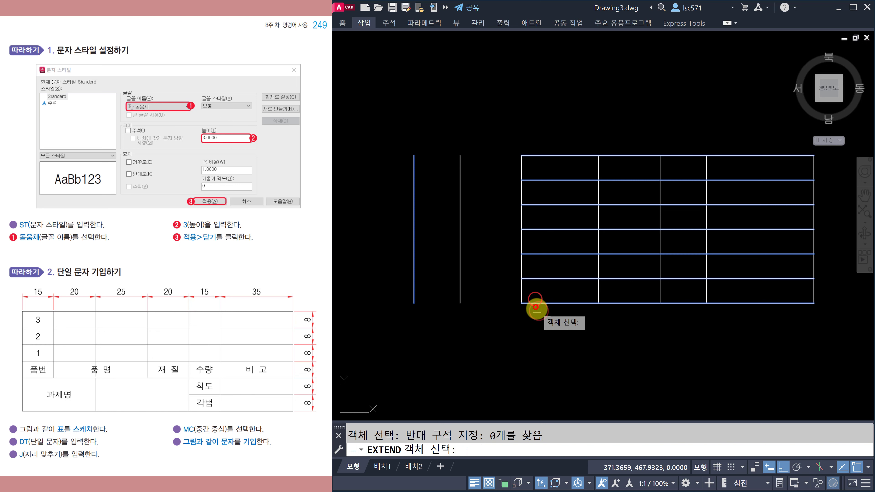
key(Return)
drag(535, 327, 541, 138)
key(Escape)
mouse_move(729, 342)
middle_down()
mouse_move(689, 347)
mouse_move(687, 359)
middle_up()
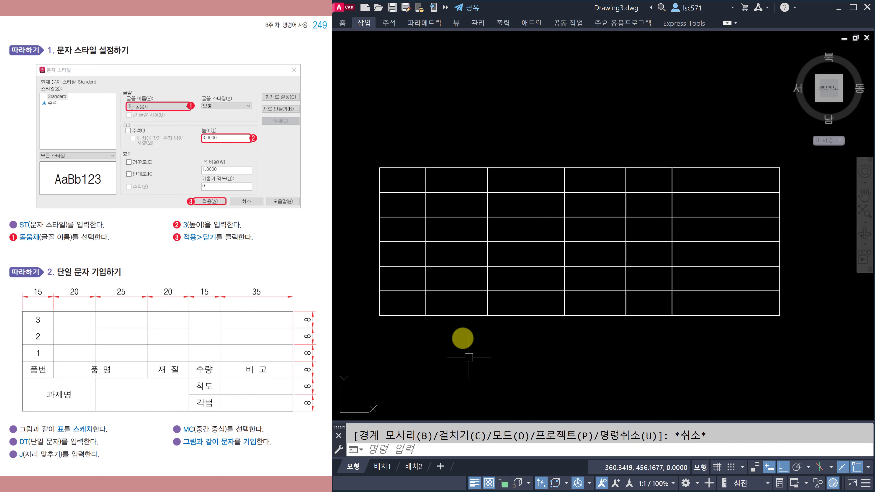
Step: Trim the lines inside the 과제명 cell and the line dividing the 품명 column in the upper four rows
text(R)
key(Return)
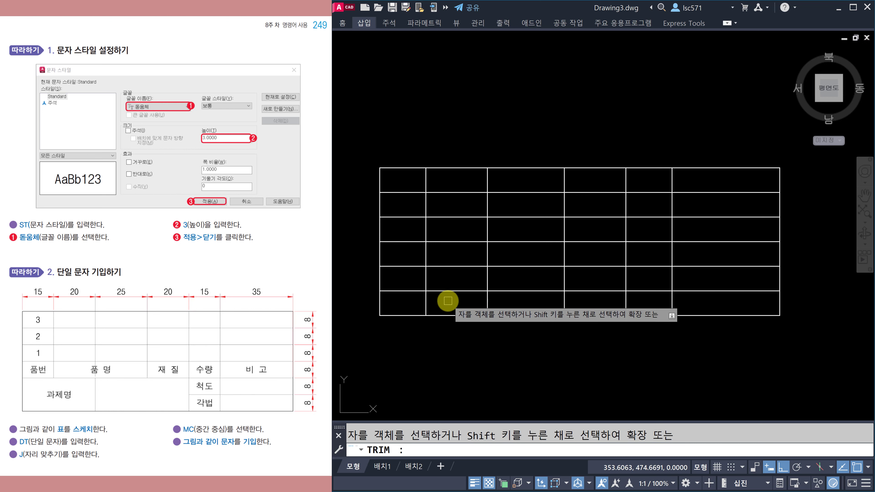
mouse_move(460, 303)
mouse_down()
mouse_move(410, 289)
mouse_move(431, 298)
mouse_move(471, 290)
mouse_up()
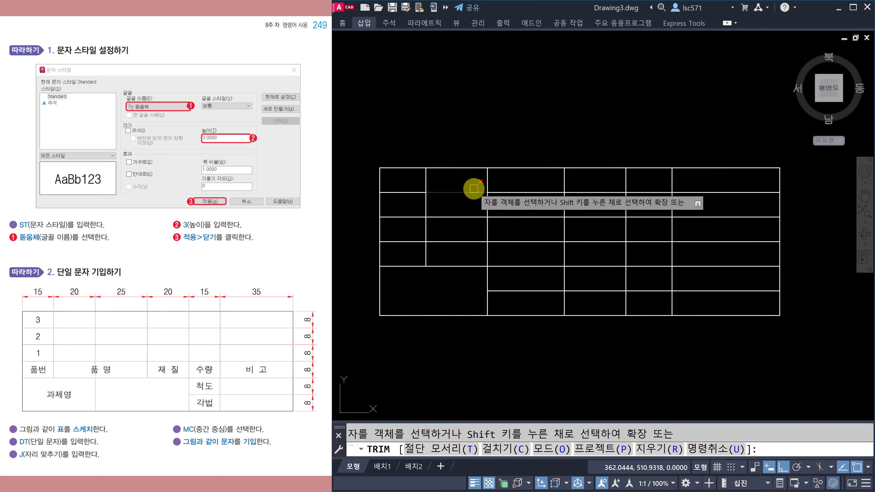
mouse_move(478, 183)
mouse_down()
mouse_move(496, 182)
mouse_move(481, 189)
mouse_move(494, 202)
mouse_move(482, 231)
mouse_move(507, 254)
mouse_up()
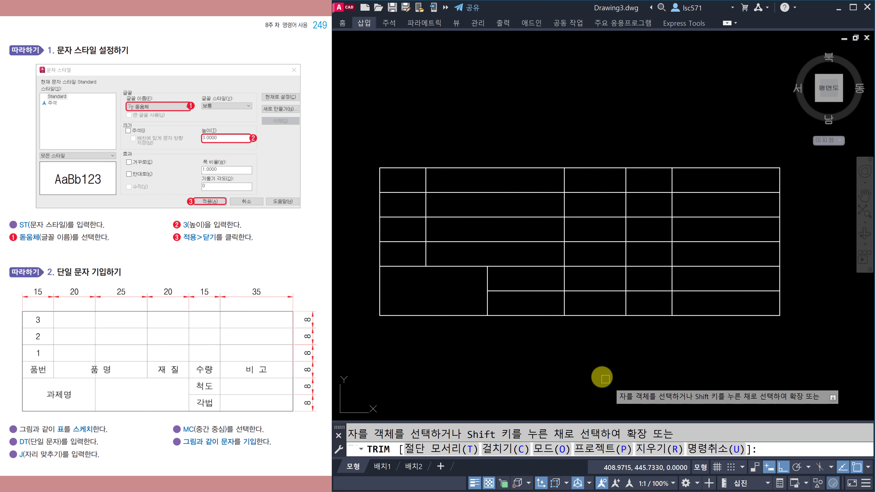
Step: Trim the lines inside the blank area between the 과제명 cell and the 척도/각법 cells, merging it into one cell
click(533, 281)
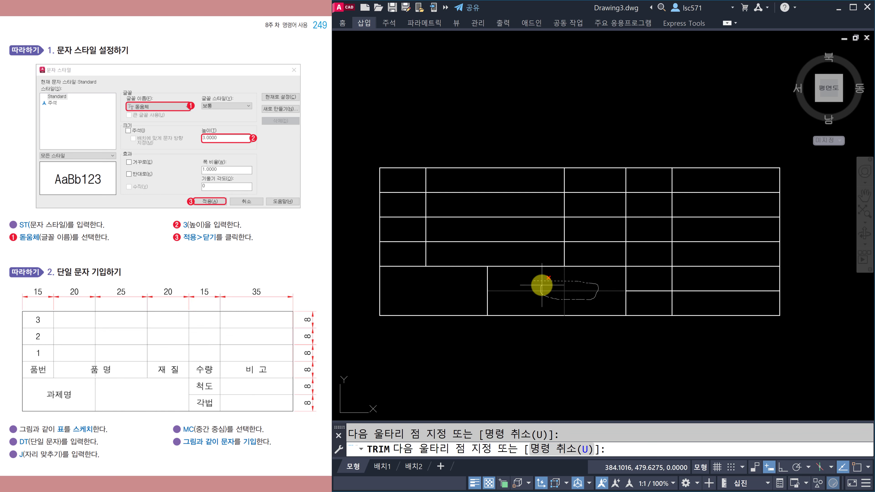
drag(542, 285, 543, 286)
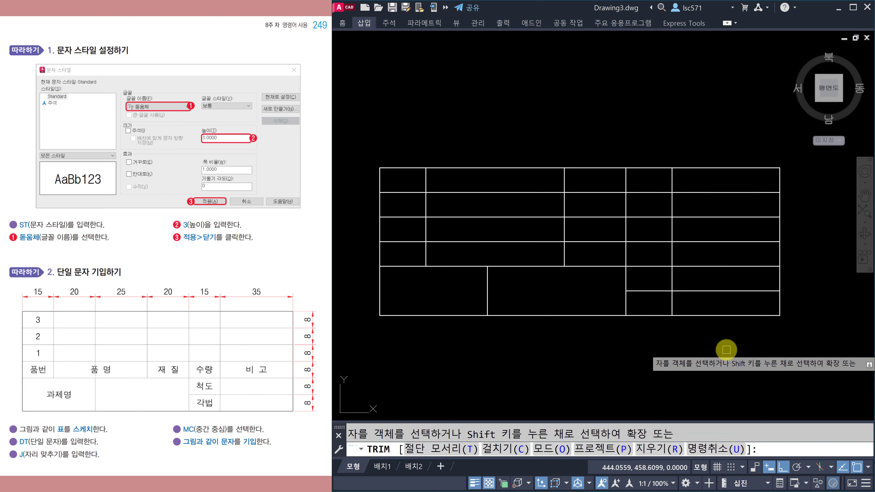
key(Escape)
middle_drag(596, 326, 602, 323)
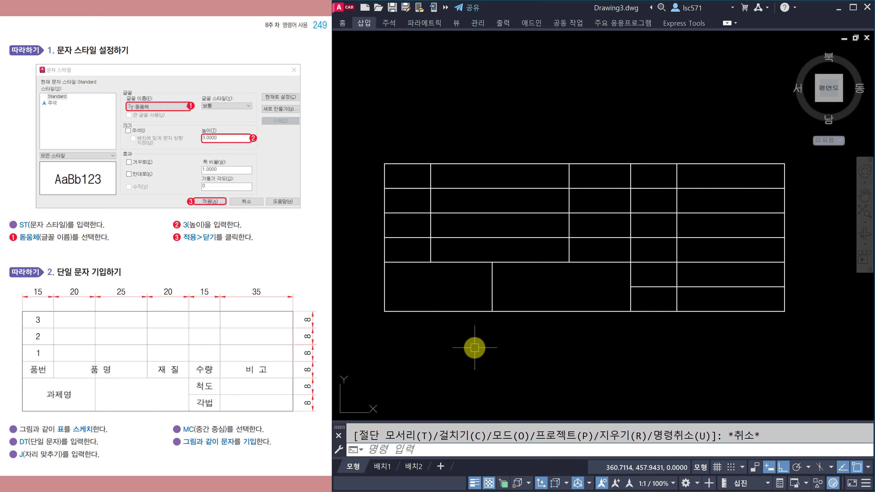
Step: Place the single-line text 3 in the first column's top cell with middle-center (MC) justification and rotation 0
key(Escape)
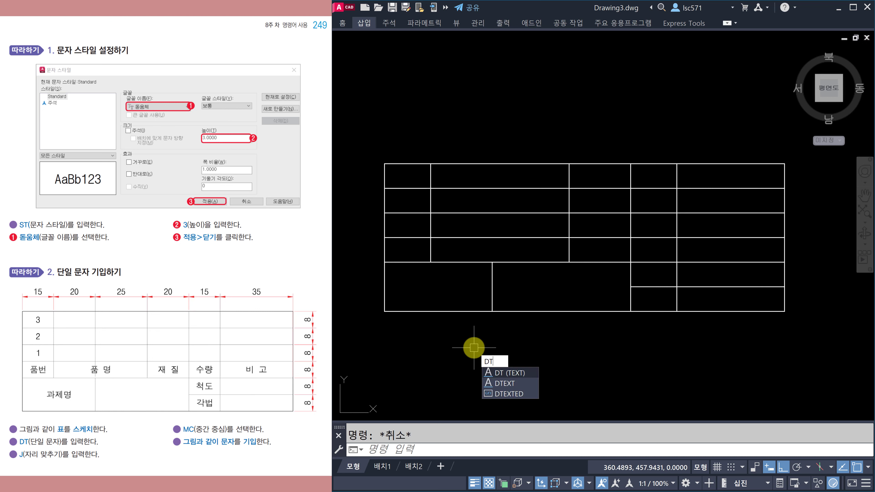
key(Return)
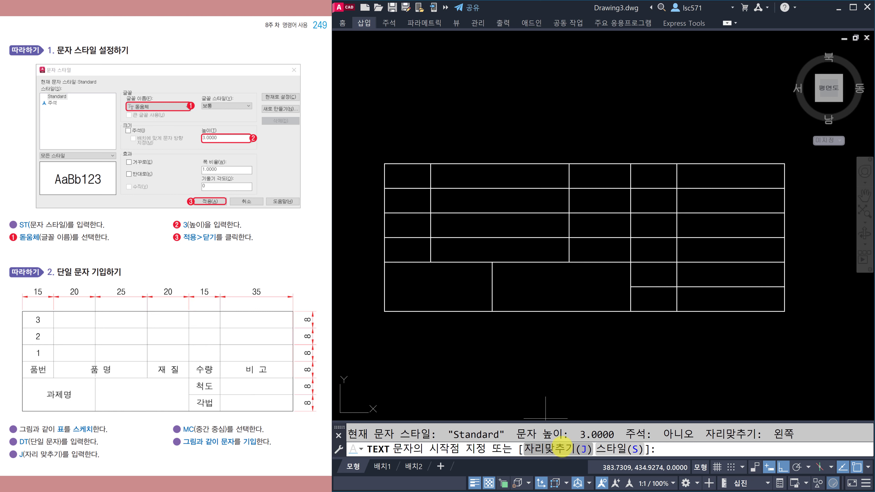
click(562, 447)
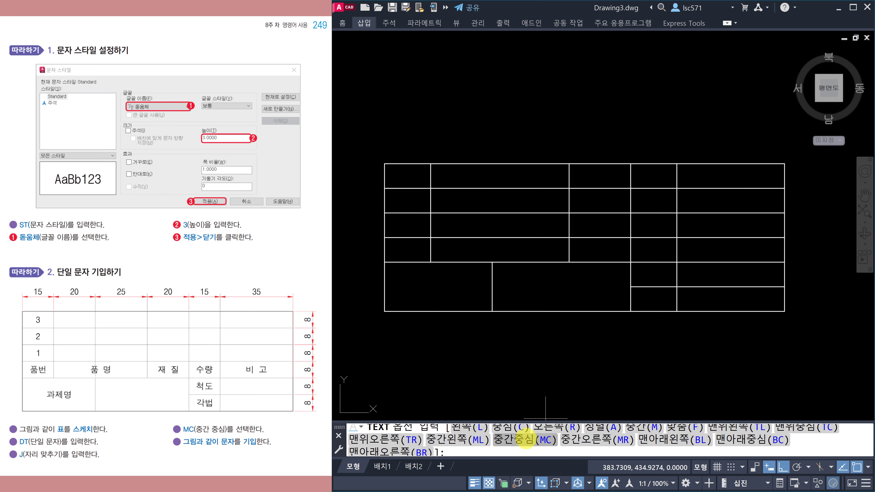
click(527, 440)
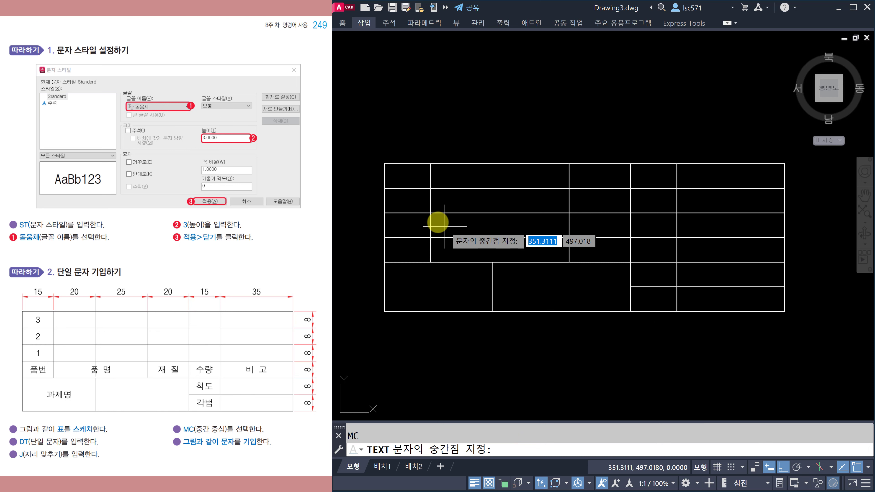
scroll(408, 193, up, 3)
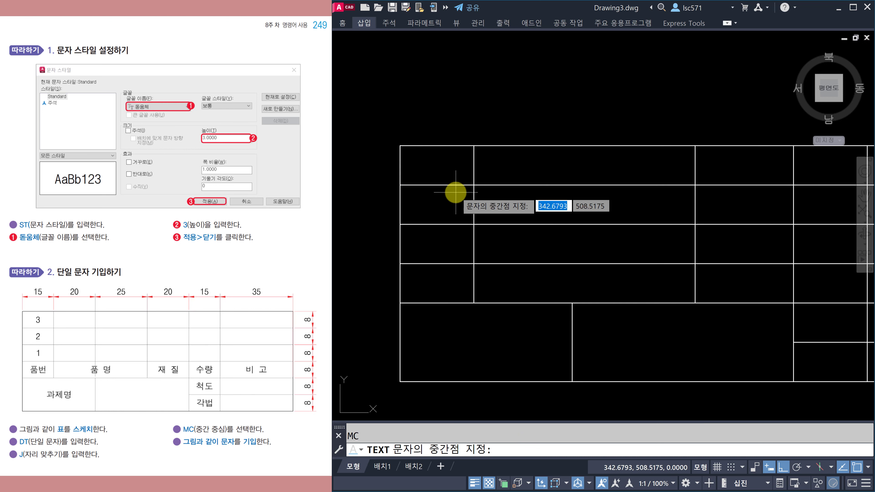
click(434, 167)
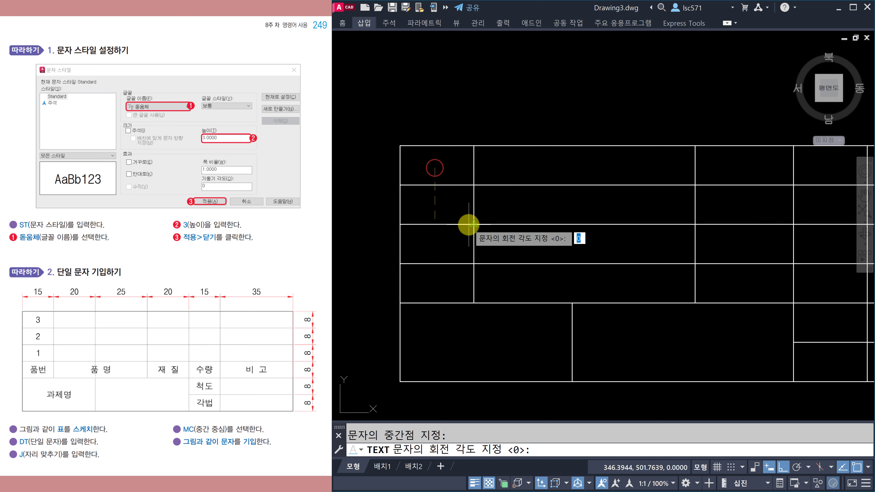
key(Return)
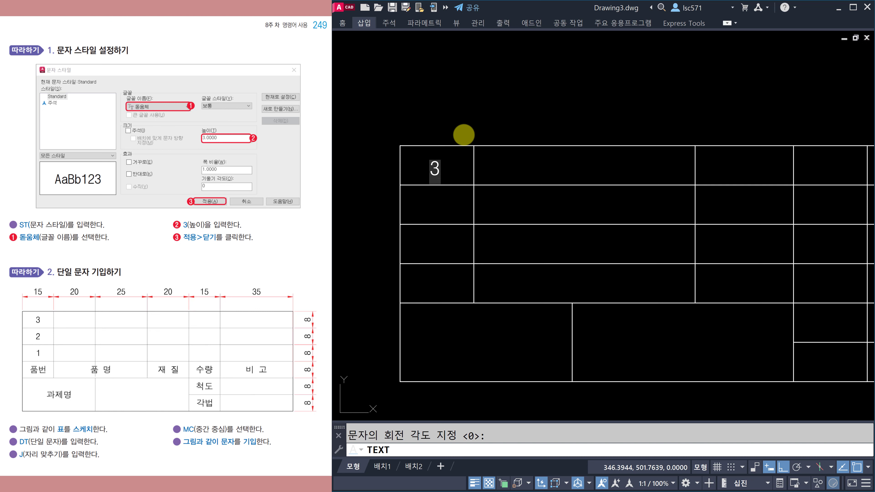
key(Return)
key(Return)
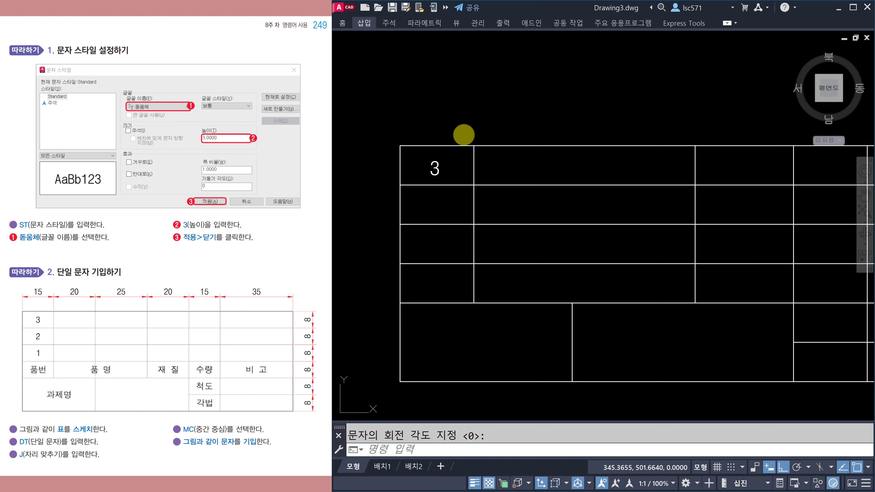
key(Escape)
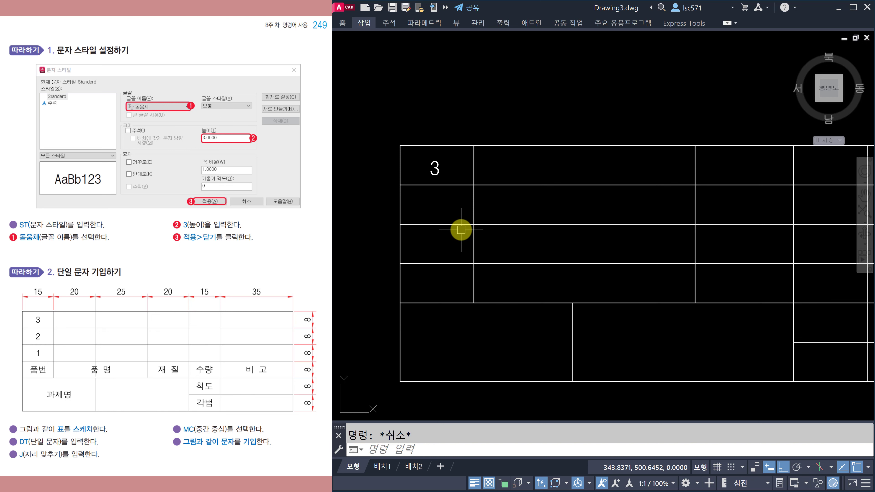
Step: Start middle-center (MC) single-line text at the center of the first column's second cell, rotation 0, with the lines 2 and 1
scroll(461, 229, down, 3)
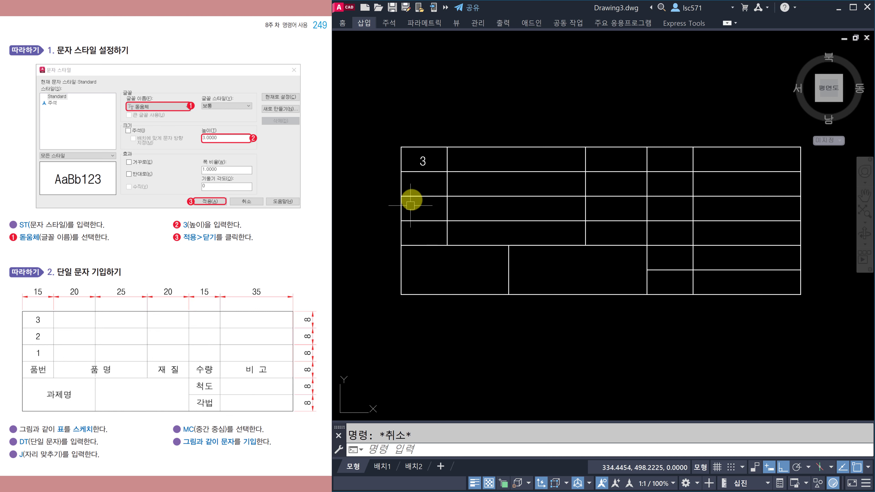
scroll(422, 176, up, 2)
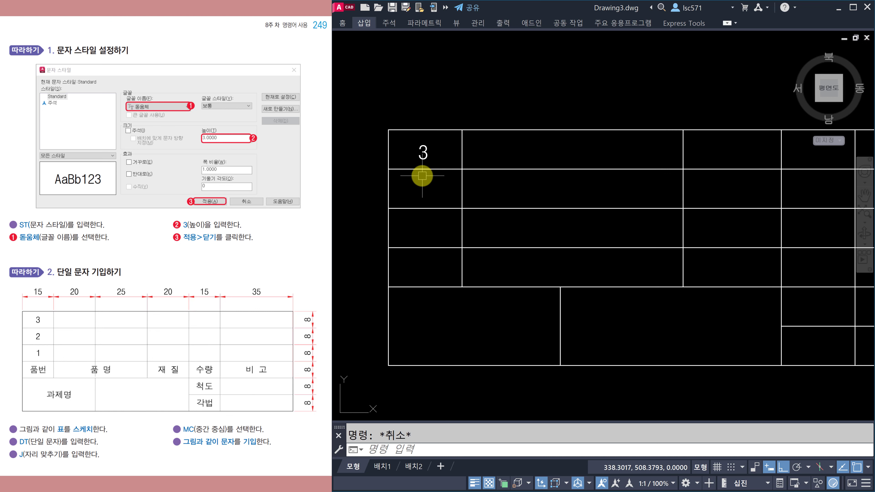
text(T)
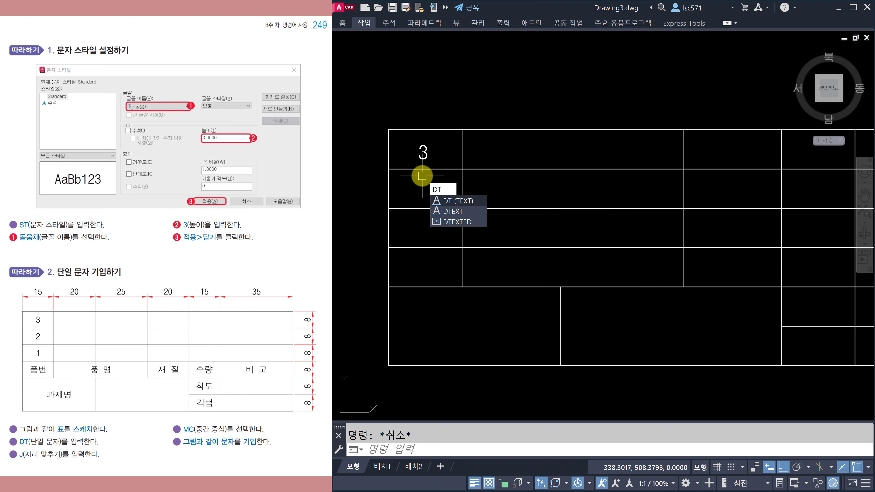
key(Return)
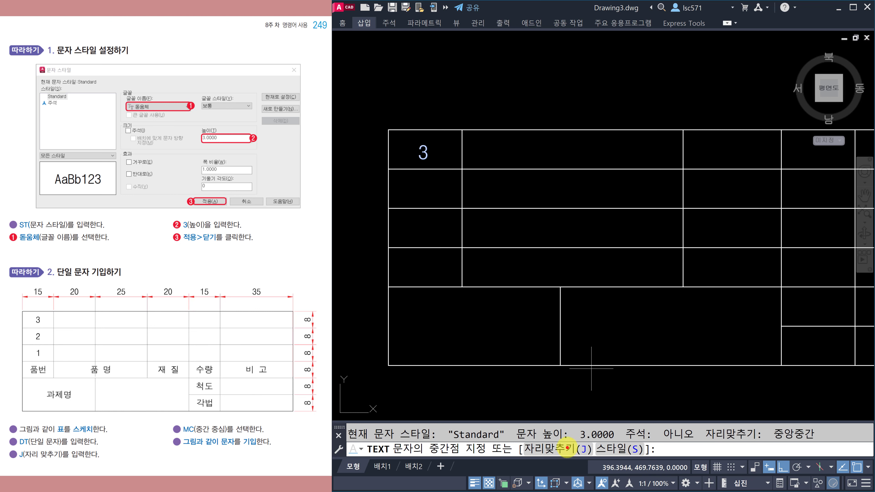
click(568, 448)
click(525, 443)
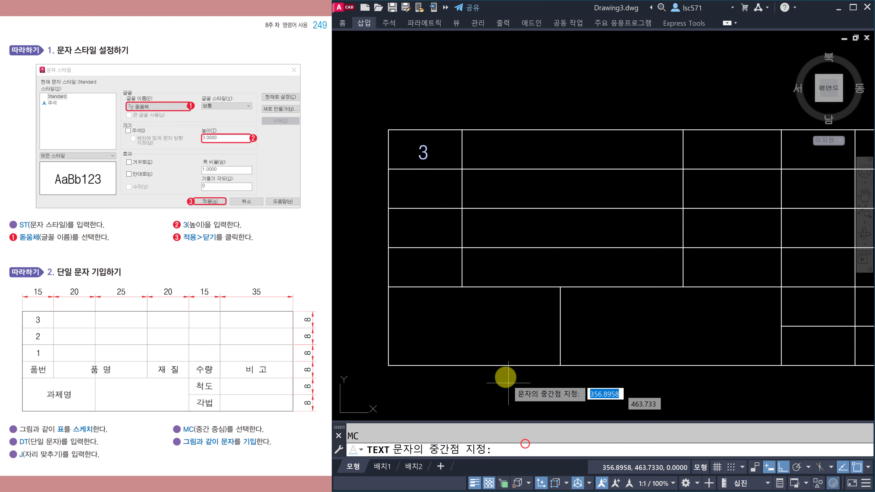
click(423, 192)
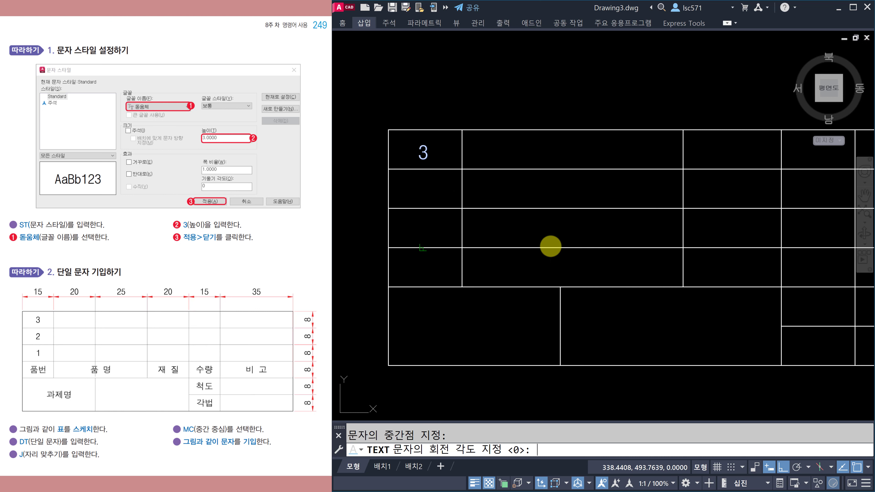
key(Return)
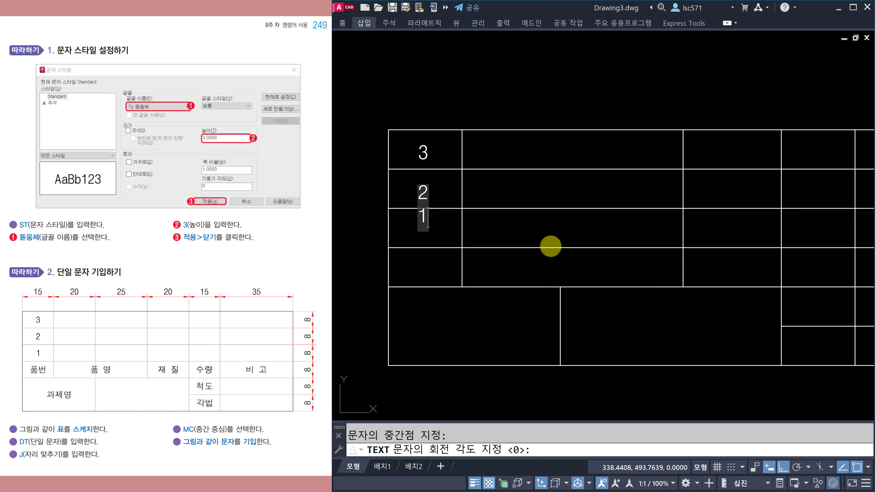
Step: Continue the single-line text below 1 with the separate lines 품번, 과제명, 품명 and 재질
text(ㅍ)
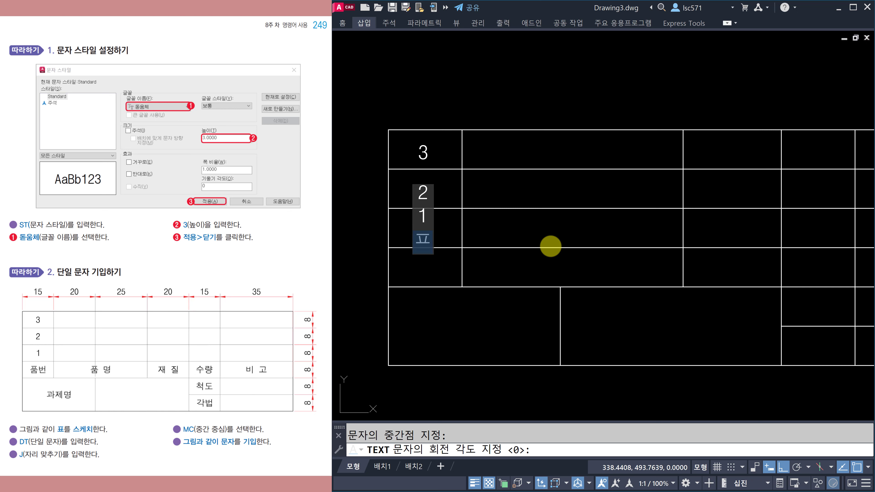
text(번)
key(Return)
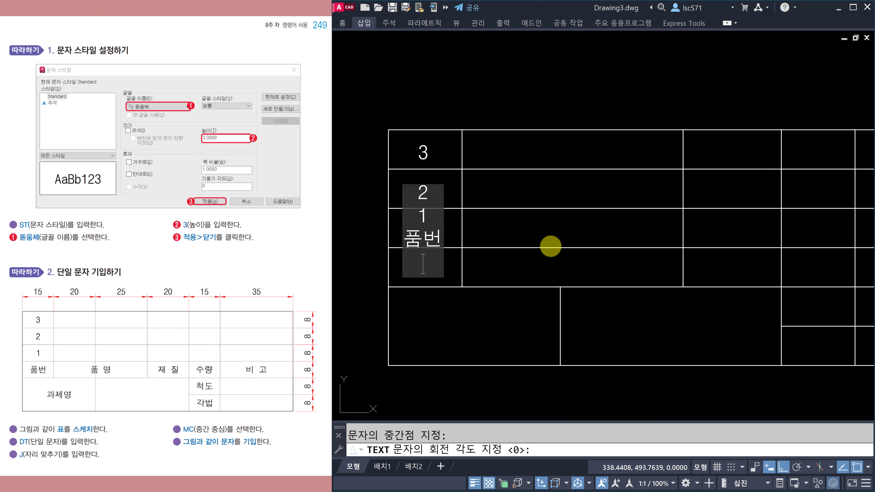
text(과제명)
key(Return)
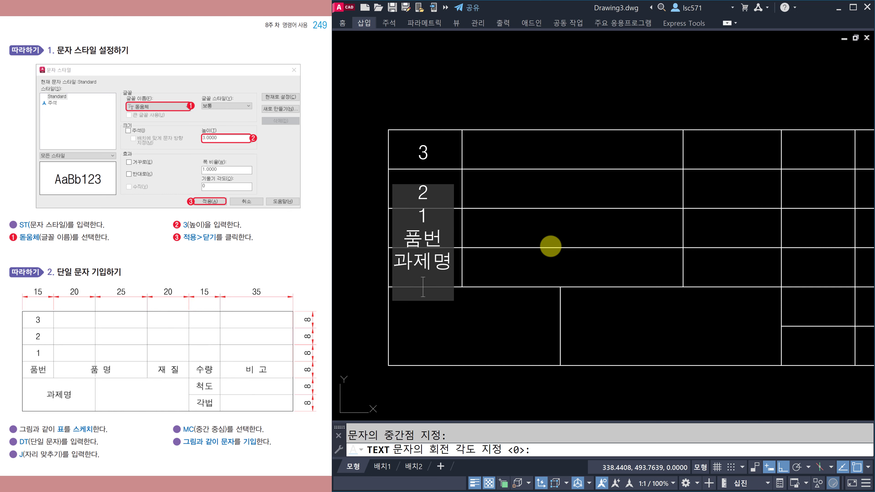
text(품명)
key(Return)
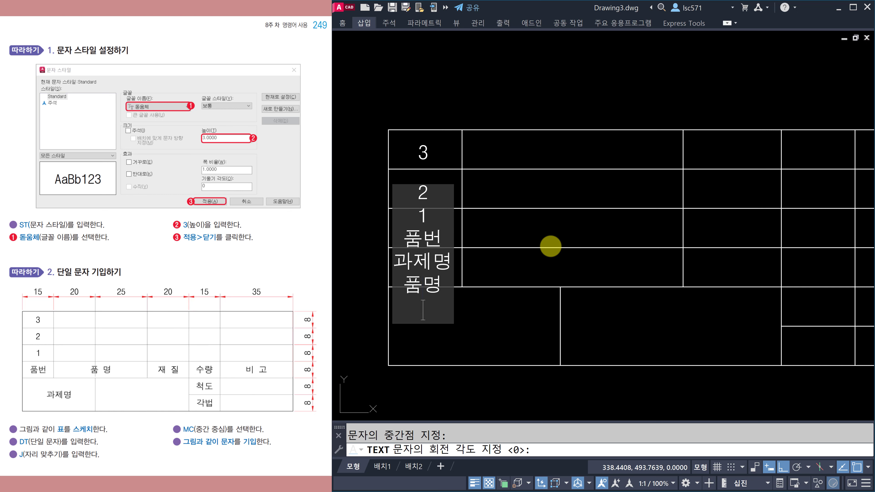
text(재질)
key(Return)
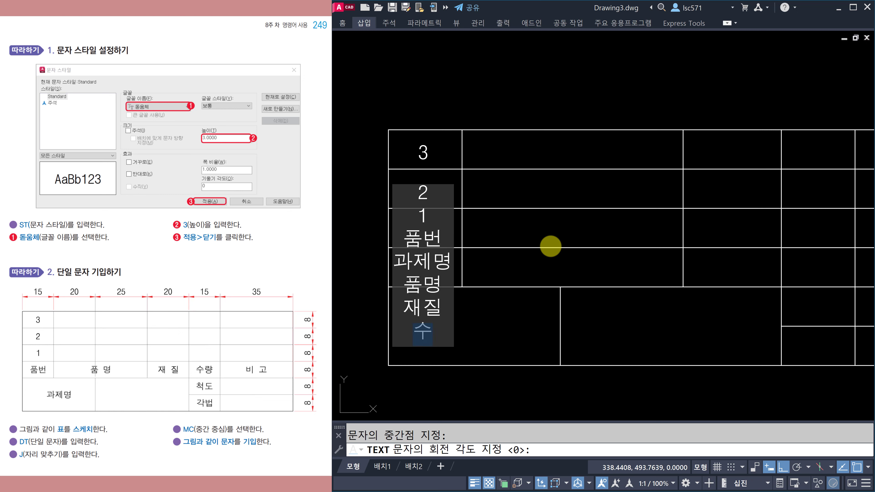
Step: Add the lines 수량, 비고, 척도 and 각법 below 재질 and finish the single-line text
key(Return)
text(\)
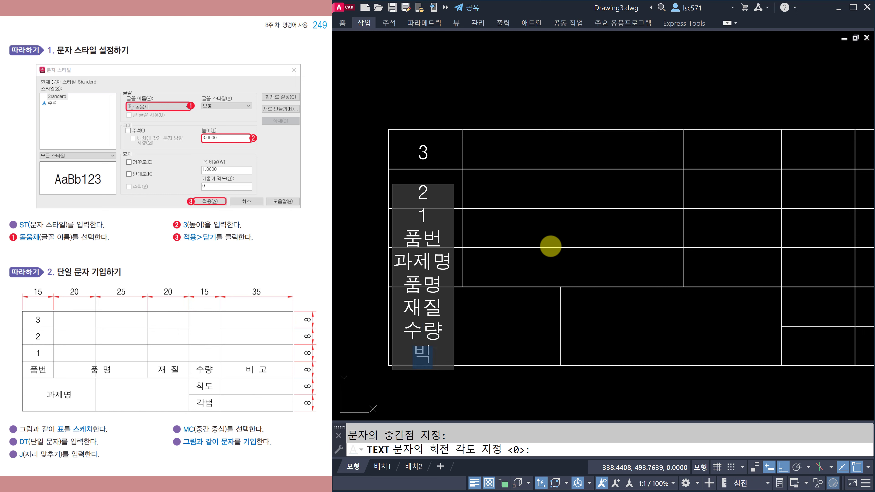
text(비고)
key(Return)
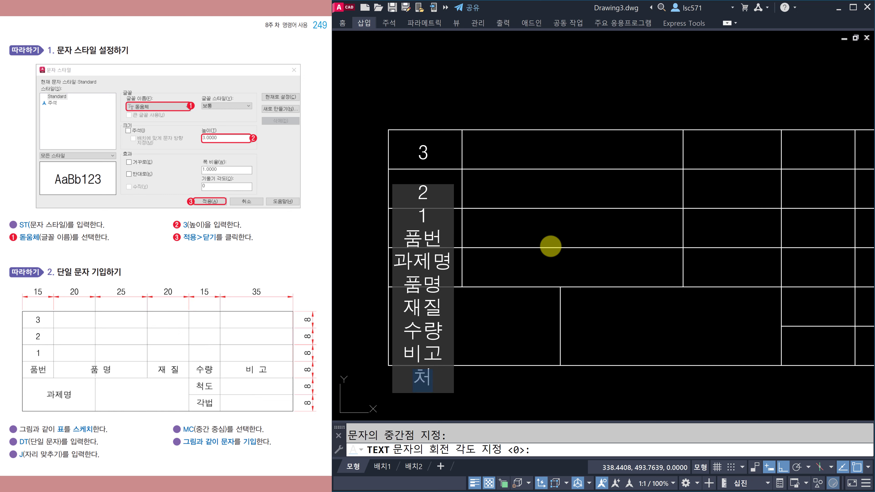
text(척도)
key(Return)
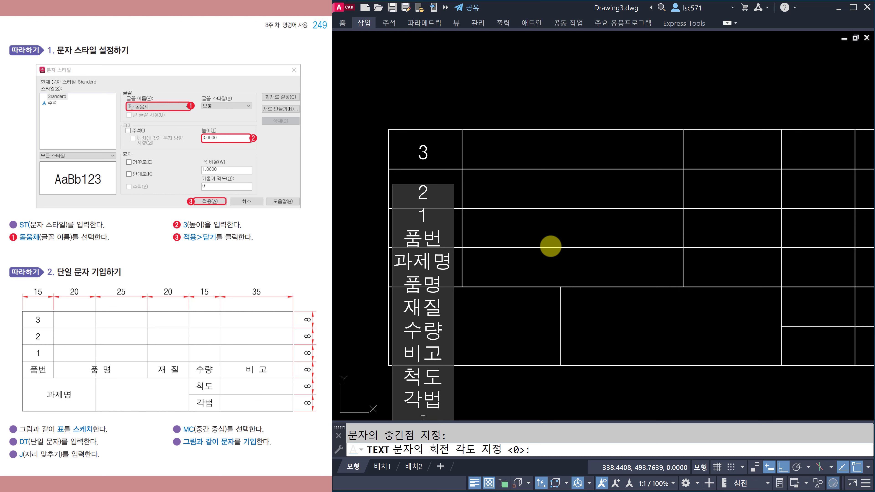
key(Return)
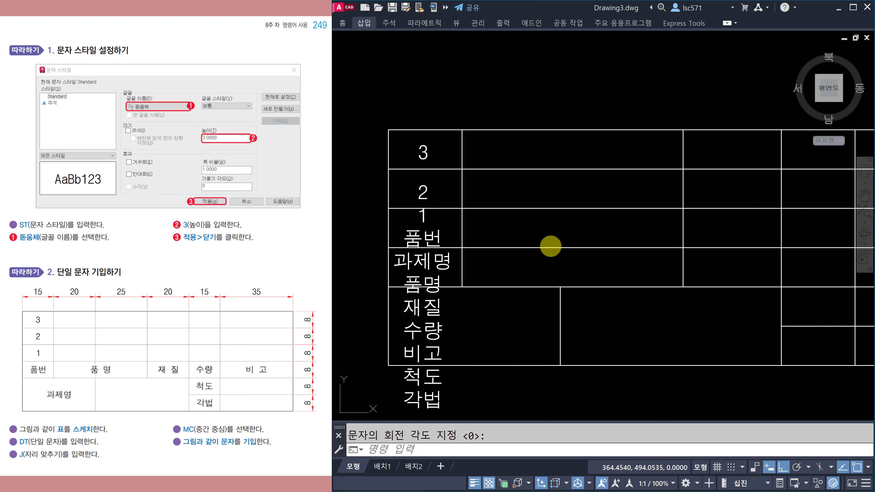
Step: Pull the 각법 and 척도 texts out of the stacked column into the empty space below the table
scroll(572, 220, down, 2)
scroll(508, 313, up, 2)
mouse_move(510, 315)
middle_down()
mouse_move(502, 299)
mouse_move(504, 327)
middle_up()
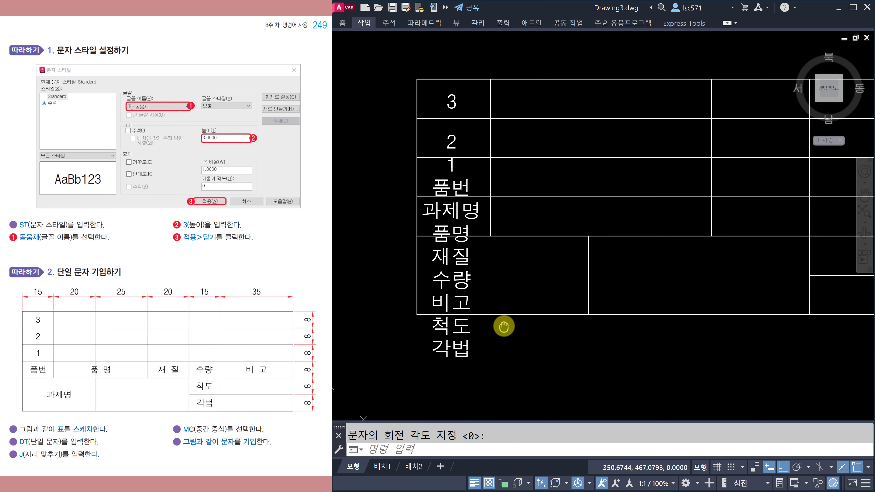
key(Escape)
click(450, 353)
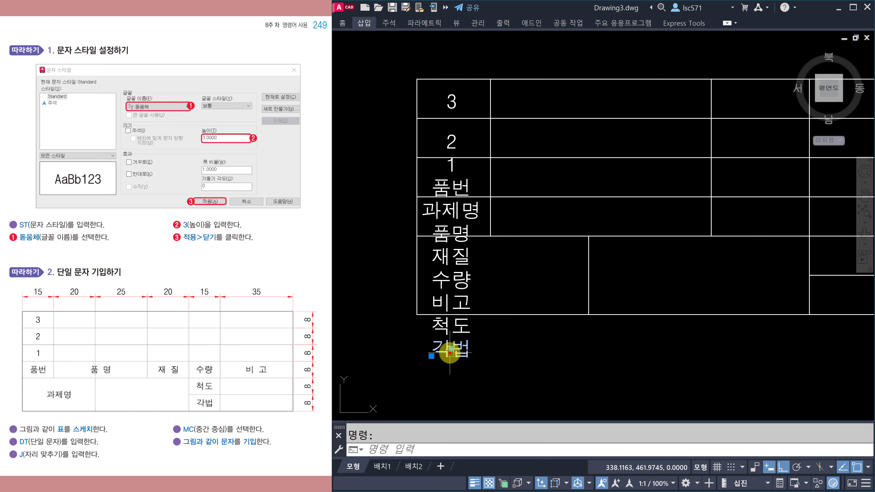
click(452, 352)
click(558, 354)
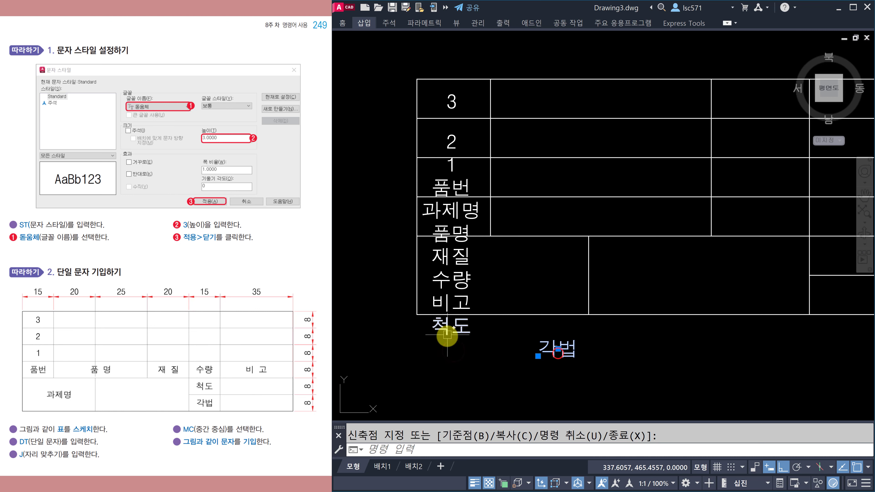
click(447, 329)
click(450, 326)
click(450, 364)
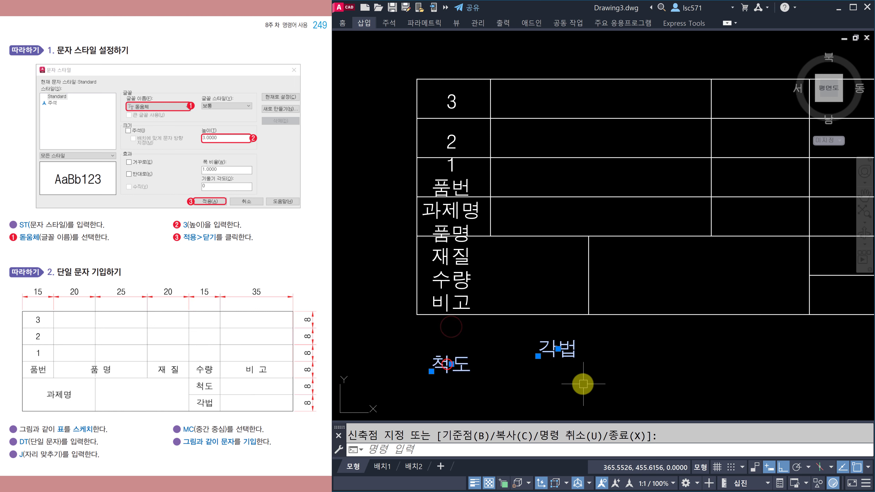
key(Escape)
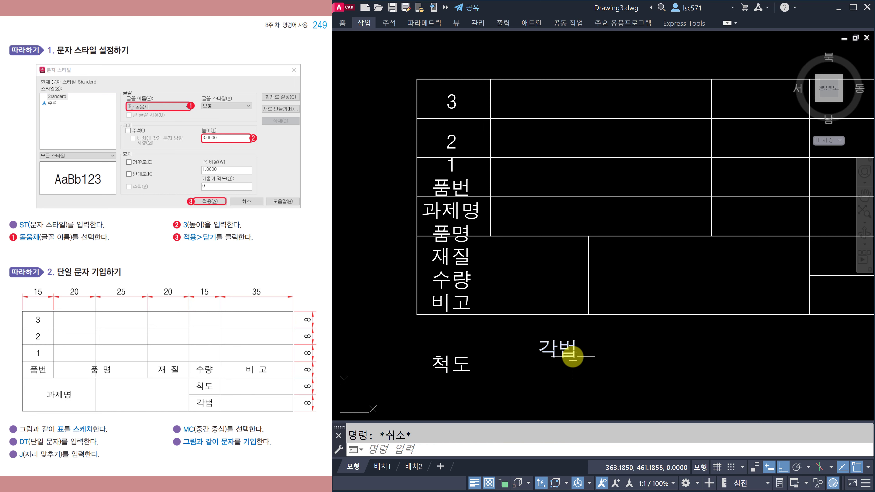
Step: Move the 각법 text with ortho off to the center of the bottom-row cell beneath the narrow fourth column
text(m)
key(Return)
click(553, 348)
key(Return)
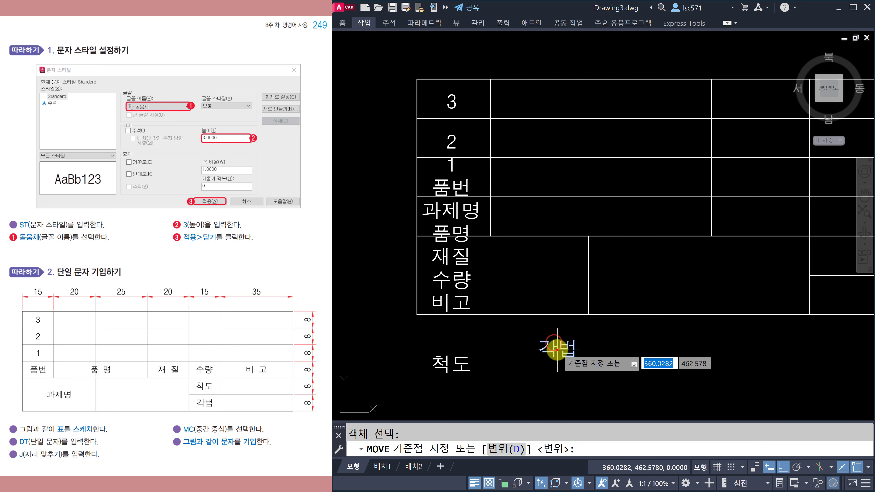
click(557, 349)
key(F8)
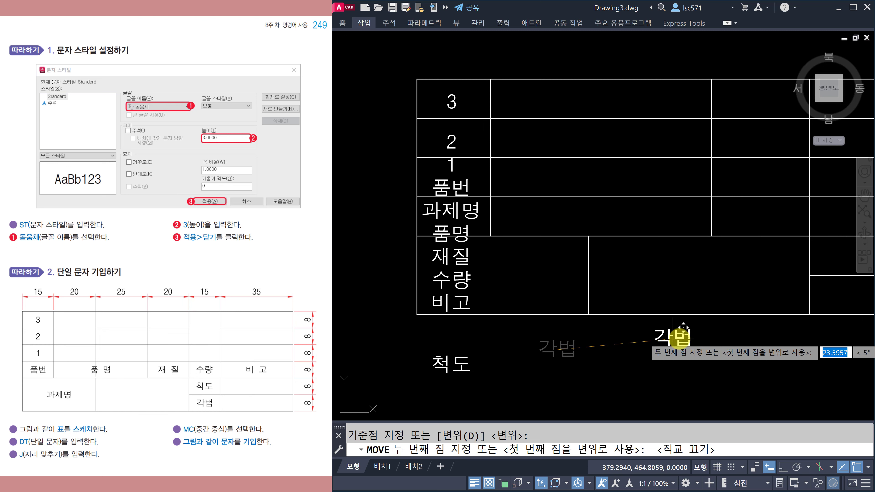
scroll(674, 312, down, 2)
middle_drag(748, 299, 677, 297)
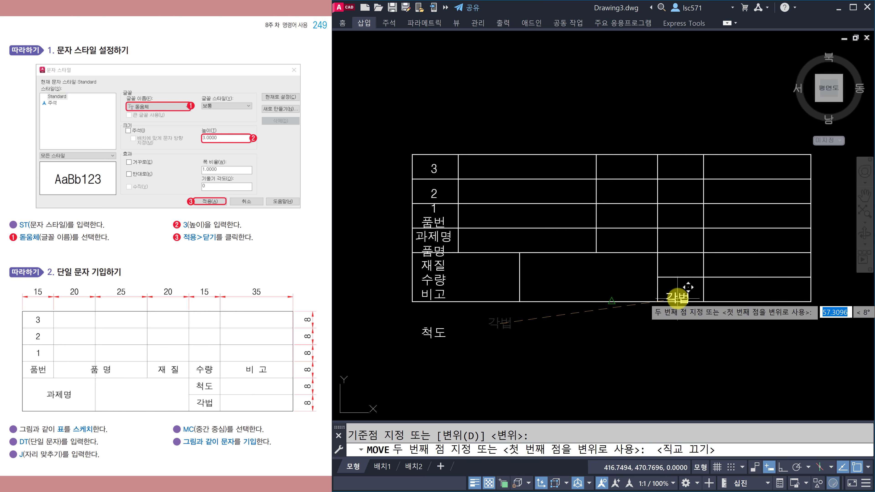
click(681, 292)
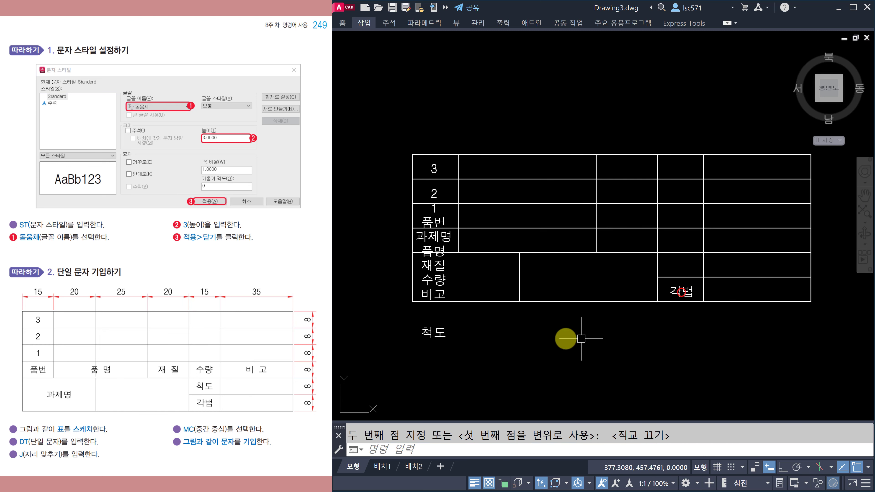
Step: Move the 척도 text to the center of the cell directly above 각법
key(Return)
click(436, 333)
key(Return)
click(434, 332)
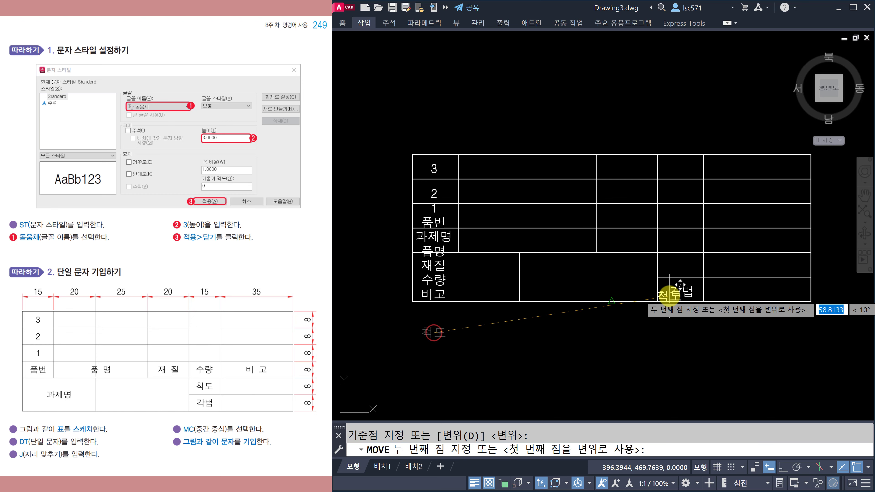
click(682, 267)
Step: Move the 수량 text to the center of the cell directly above 척도
key(Return)
click(439, 280)
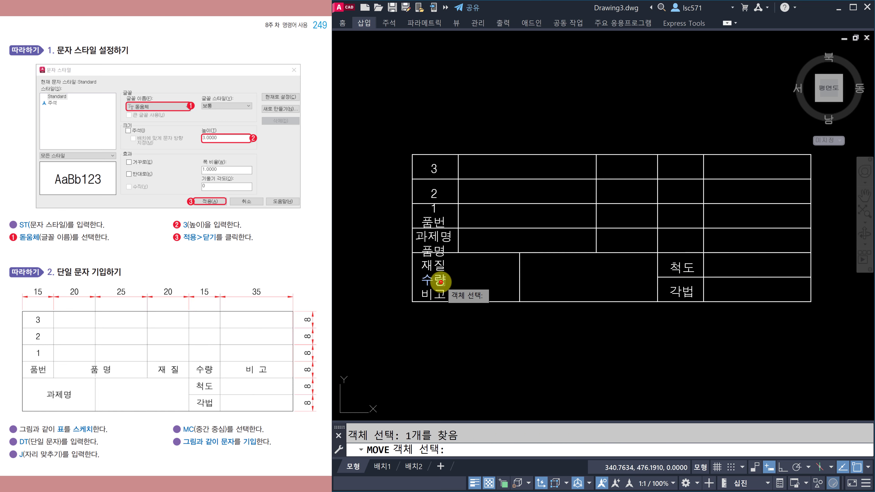
key(Return)
click(436, 280)
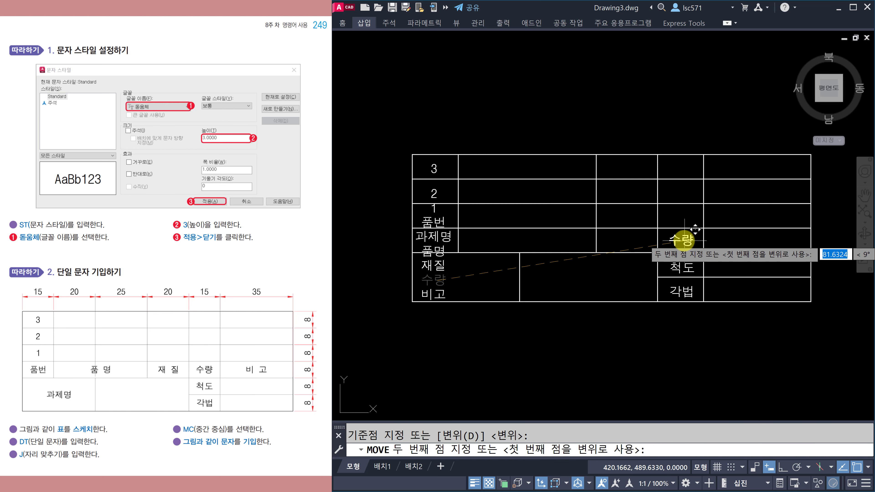
click(684, 242)
key(Escape)
Step: Move the 비고 text to the center of the last column's cell in the 수량 row
key(Return)
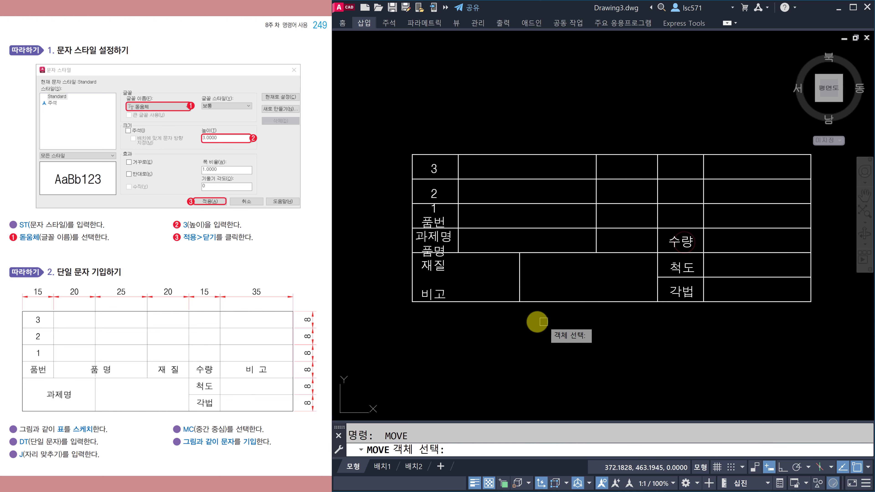
click(431, 294)
key(Return)
click(432, 294)
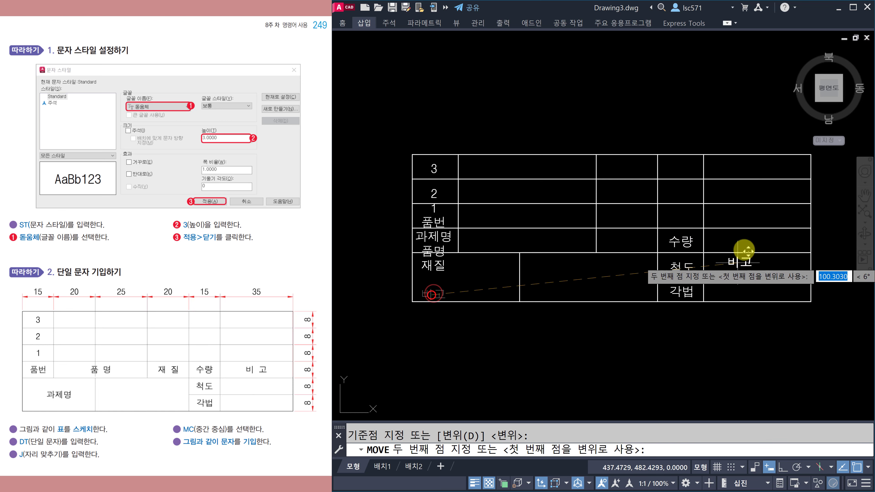
click(755, 242)
Step: Move the 재질 text to the center of the third column's cell, beside 수량
key(Return)
click(431, 265)
key(Return)
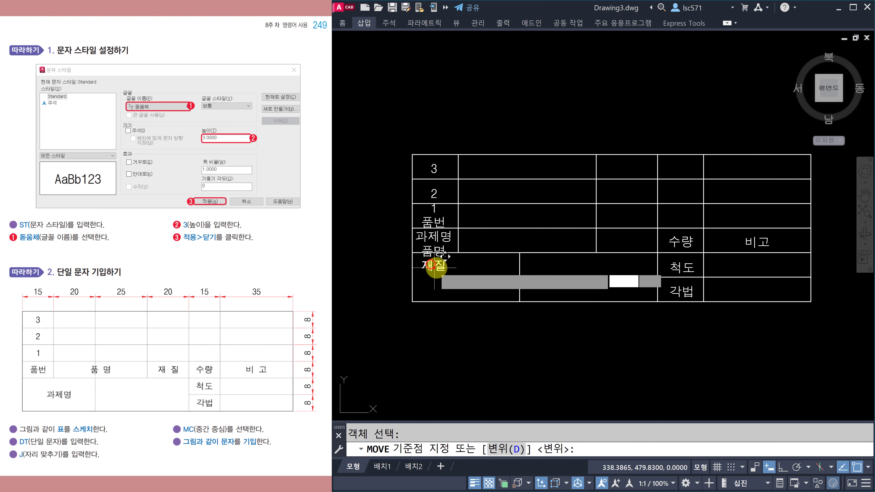
click(431, 265)
click(623, 243)
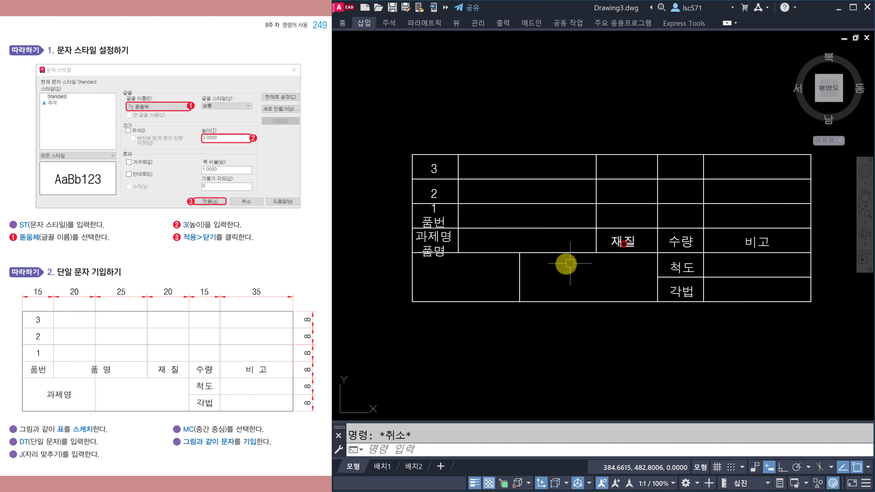
Step: Move the 품명 text to the center of the wide second column's cell, beside 재질
key(Return)
click(437, 257)
key(Return)
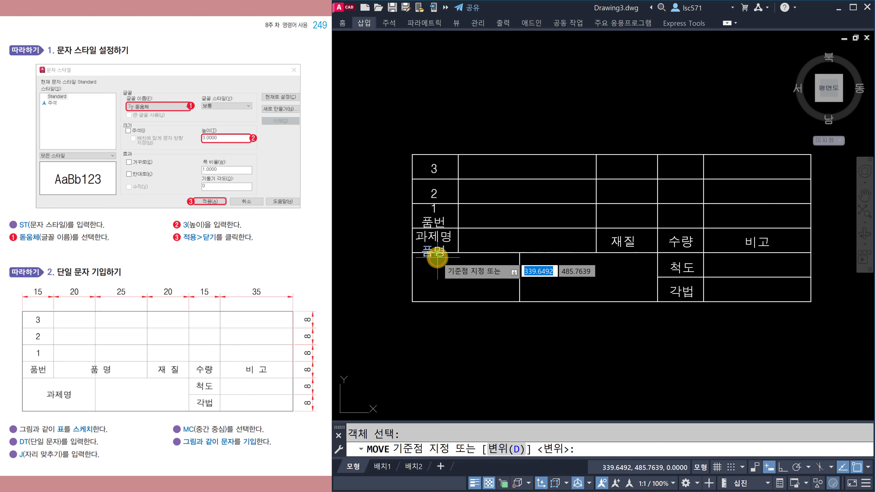
click(436, 256)
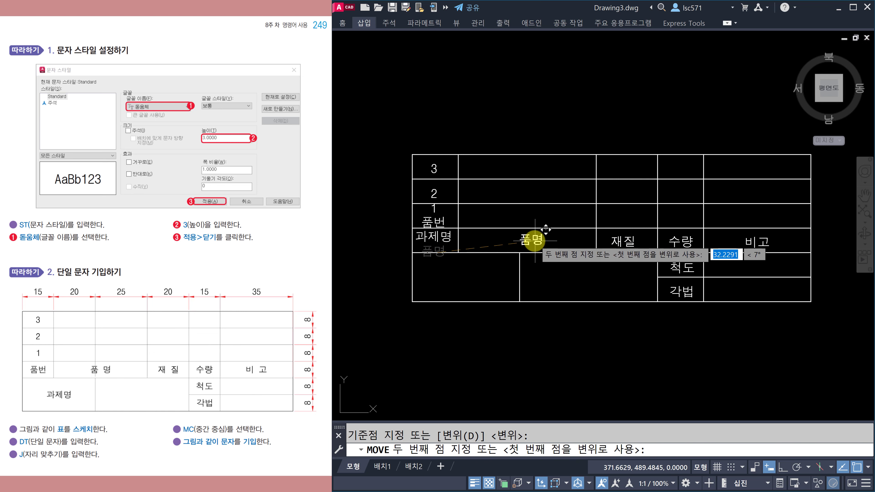
click(523, 242)
key(Escape)
Step: Move the 과제명 text to the center of the large merged cell in the table's lower-left corner
key(Return)
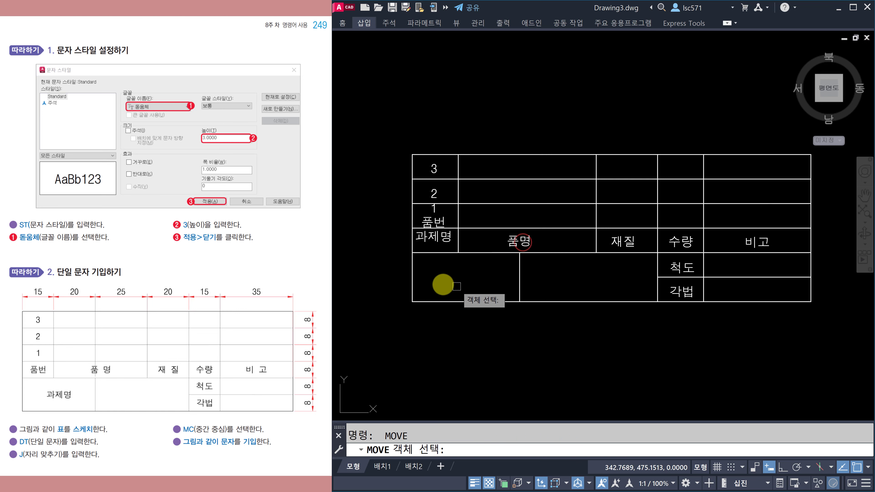
click(432, 237)
key(Return)
click(429, 238)
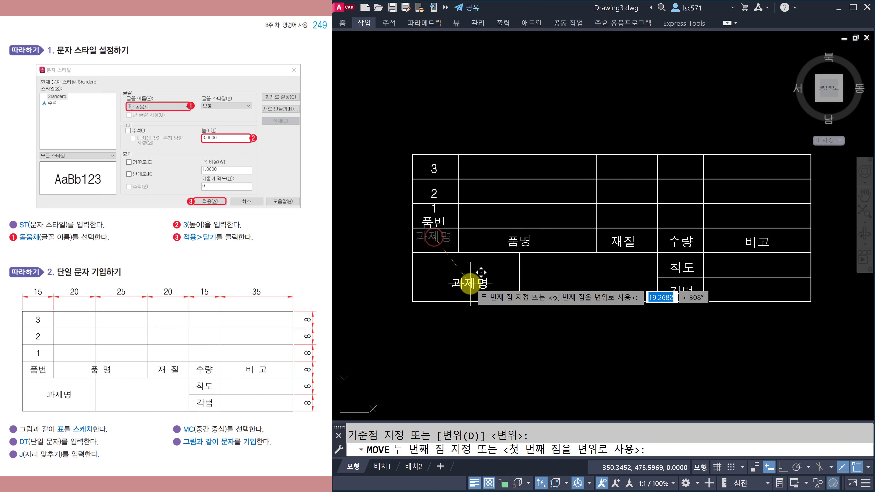
click(468, 283)
Step: Move the 품번 text to the center of the first column's fourth cell, beside 품명
key(Return)
click(441, 222)
key(Return)
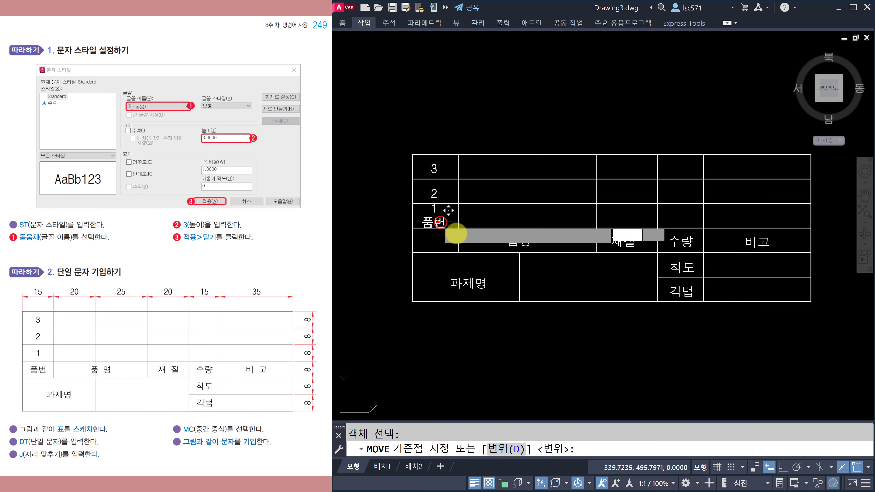
click(438, 222)
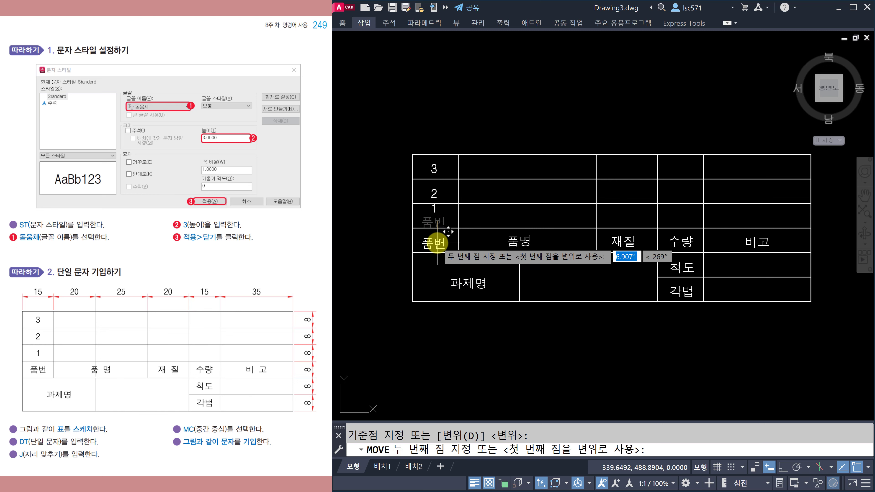
click(435, 241)
Step: Move the text 1 to the center of the first column's third cell, above 품번, and leave the Move command
key(Return)
click(434, 210)
key(Return)
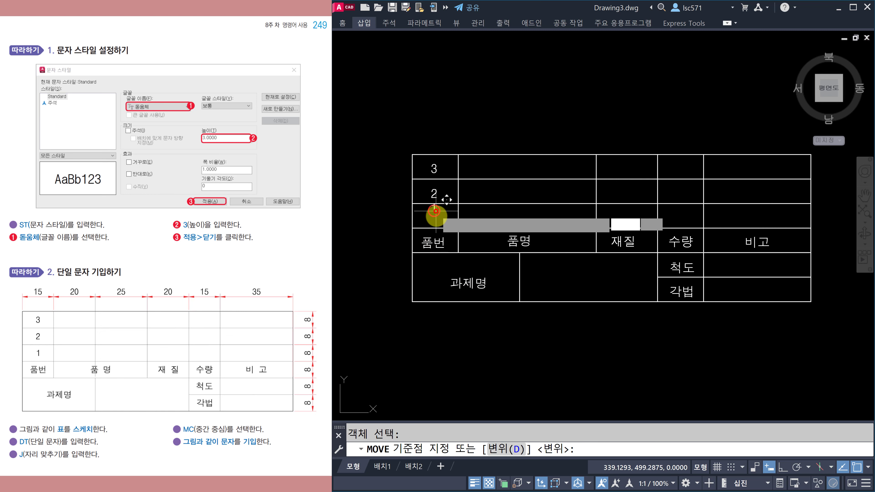
click(434, 212)
click(434, 221)
key(Return)
click(435, 193)
key(Escape)
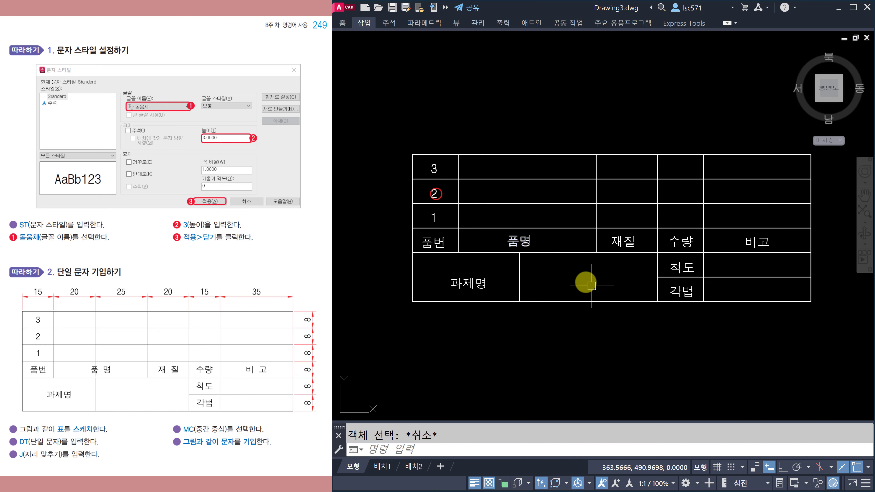
middle_drag(513, 315, 514, 326)
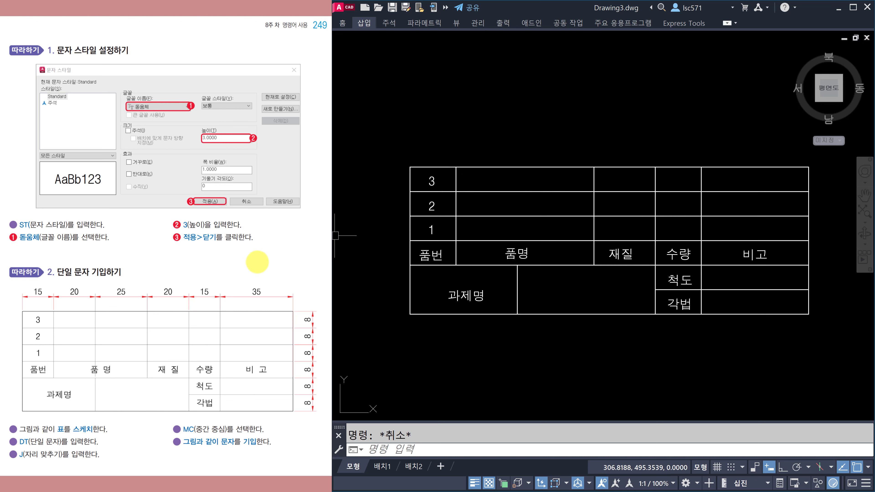
click(255, 271)
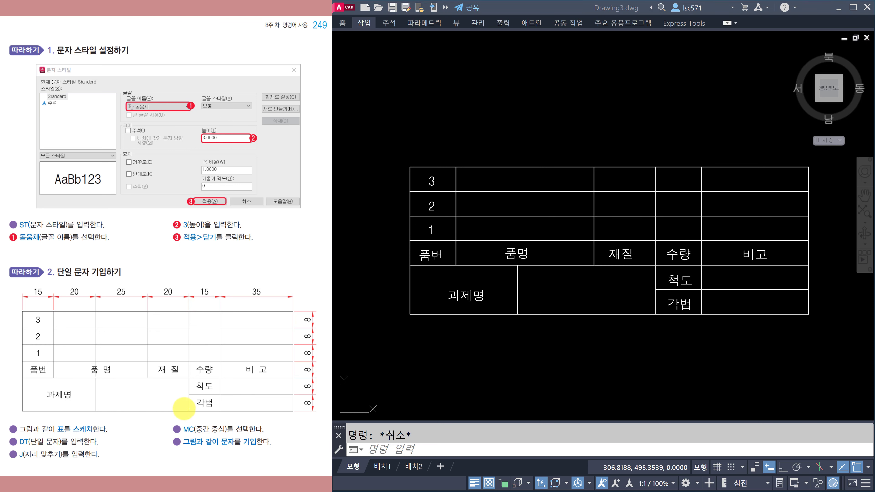
Step: Insert DDDDD in the middle of the 품명 label, delete it again and leave text editing
click(512, 254)
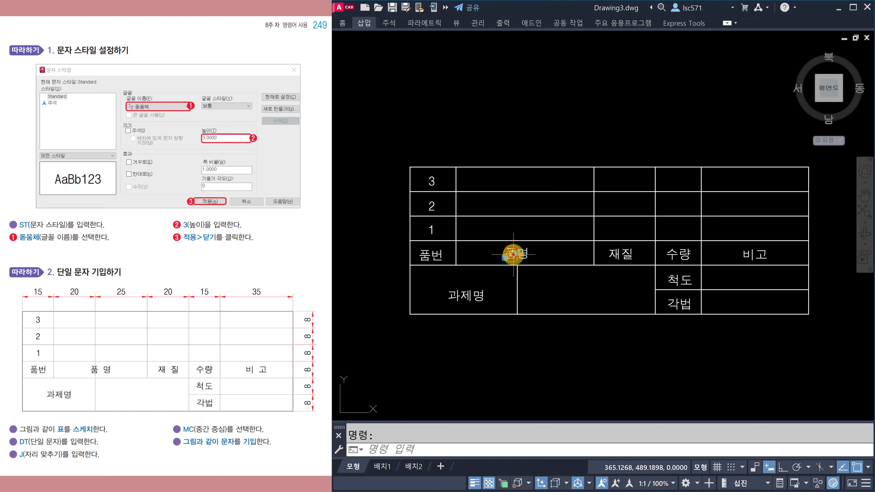
double_click(512, 254)
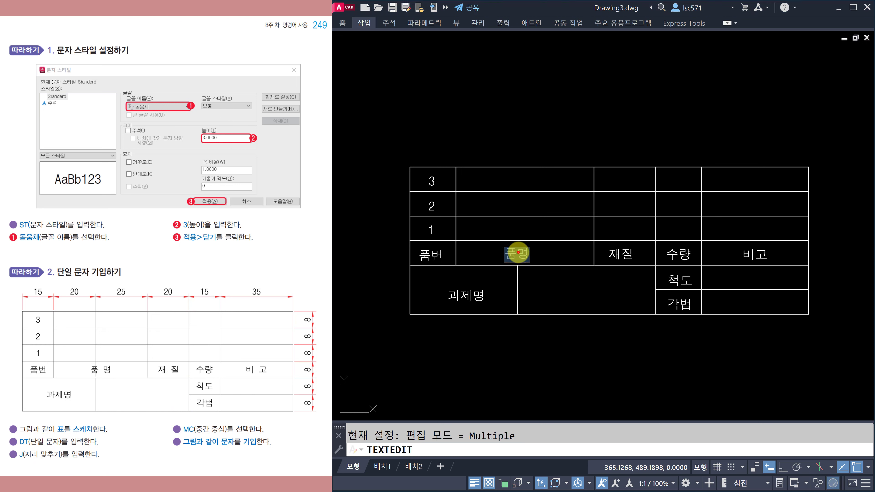
text(DDDDD)
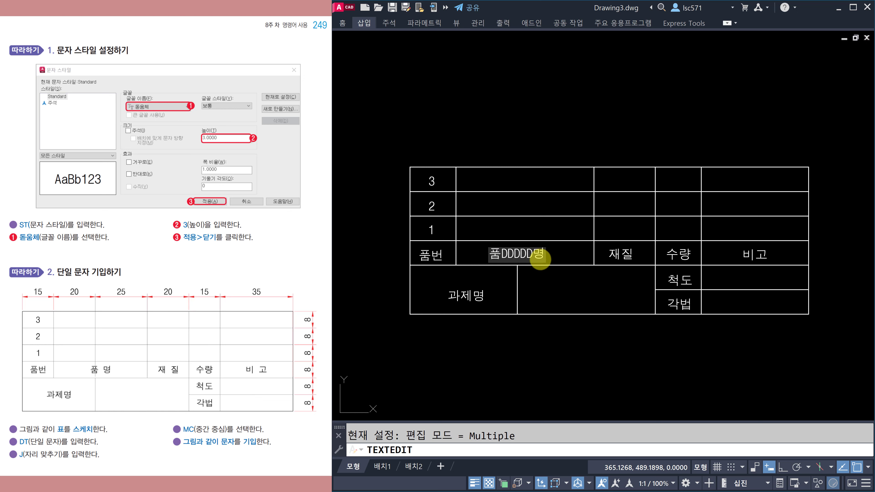
key(BackSpace)
key(BackSpace)
key(BackSpace)
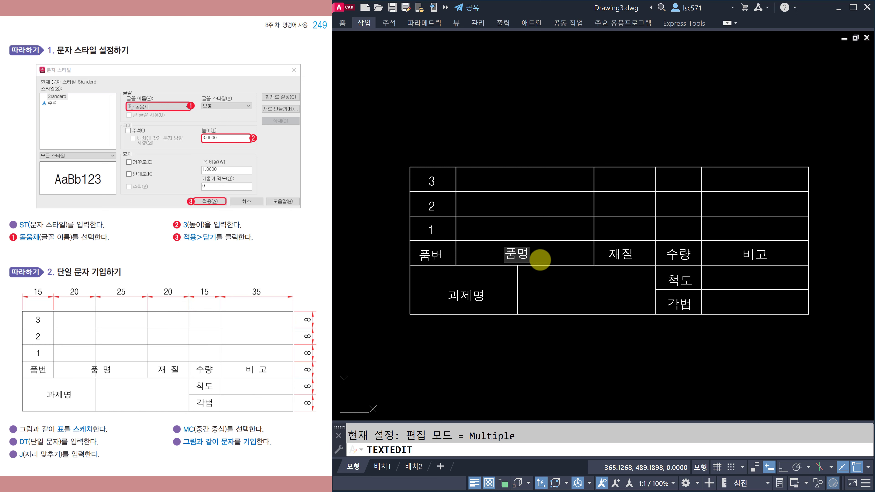
click(548, 358)
key(Escape)
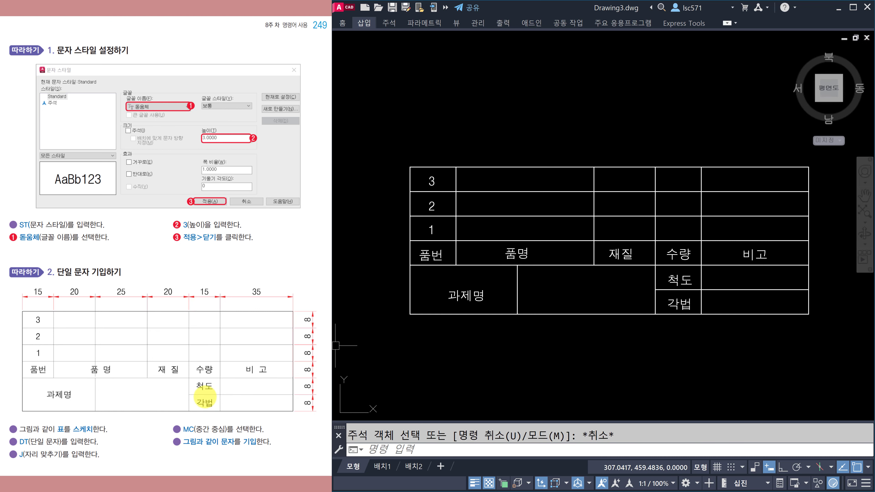
Step: Turn the textbook to page 250 and define a multiline text area about 81 by 47 units below the table
click(218, 281)
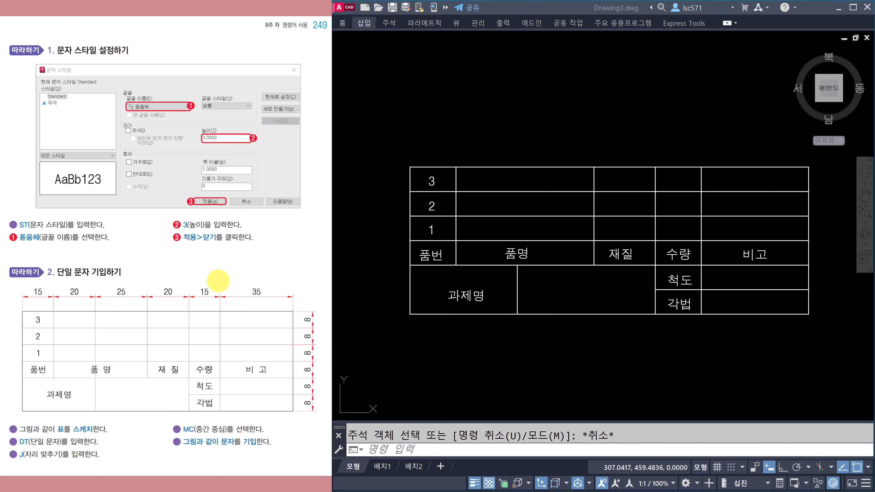
scroll(218, 287, down, 1)
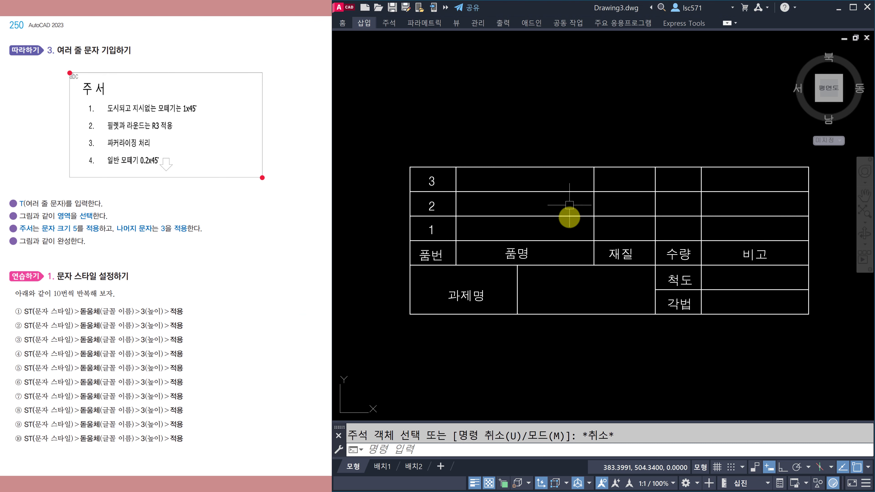
middle_drag(550, 329, 534, 207)
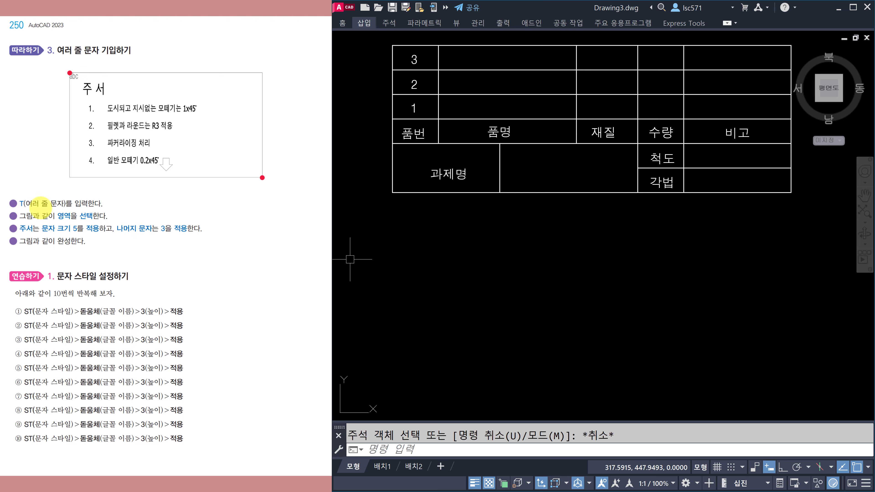
text(T)
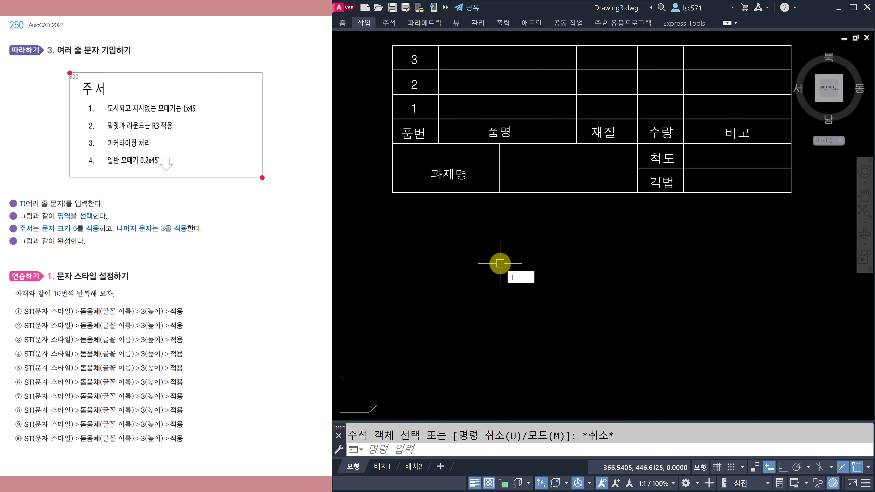
key(Return)
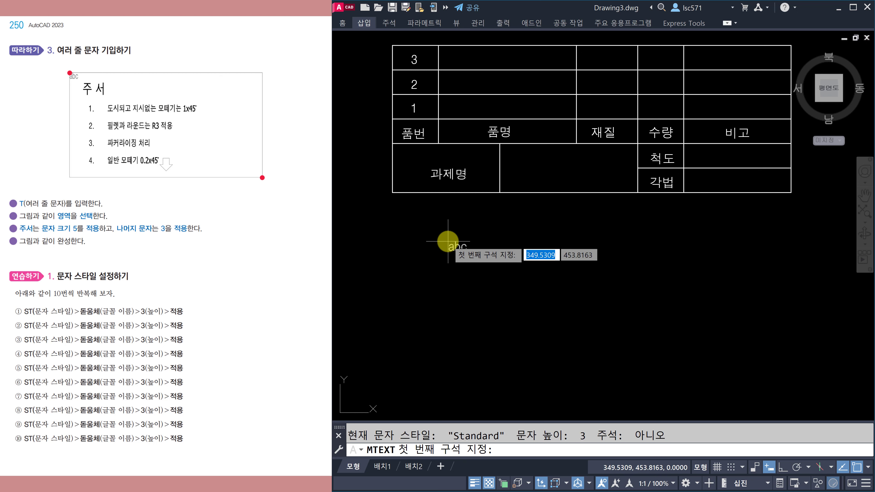
click(448, 238)
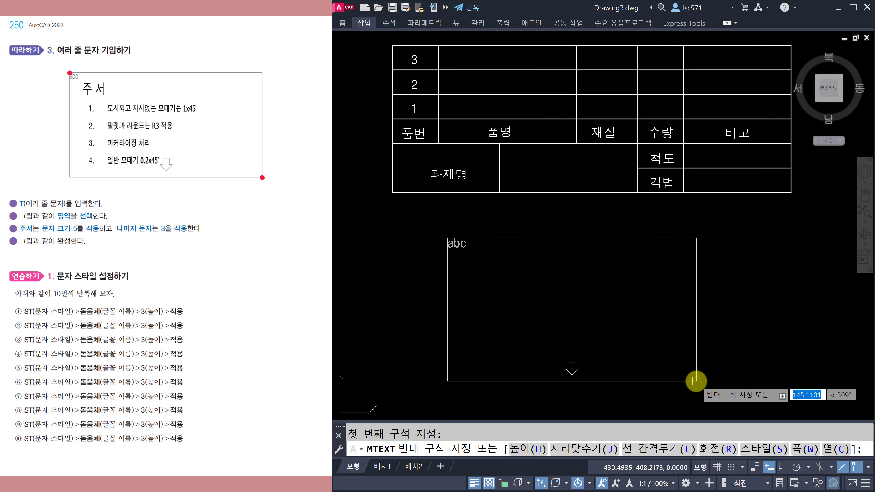
click(696, 382)
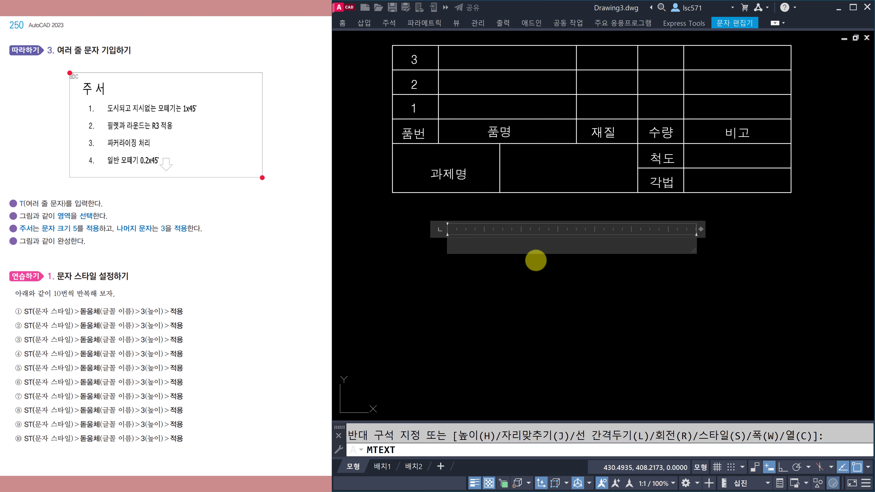
Step: Enter the heading 주서 in the multiline text, followed by a blank line
text(주서)
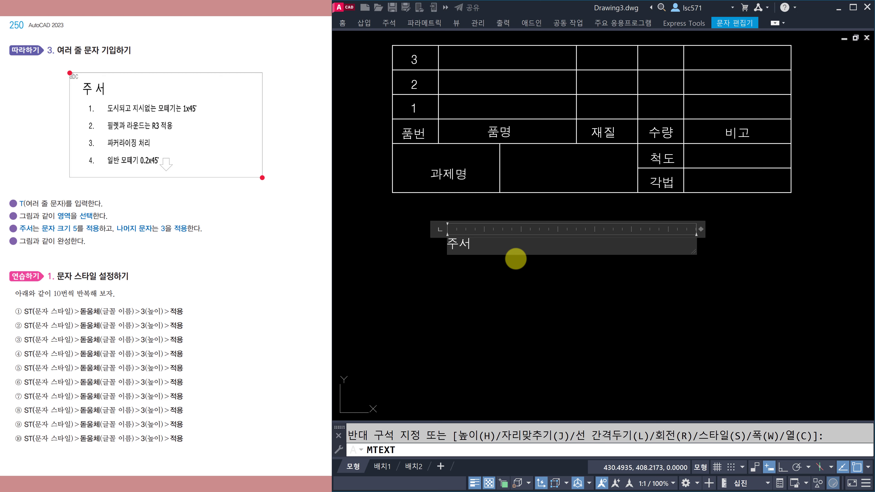
key(Return)
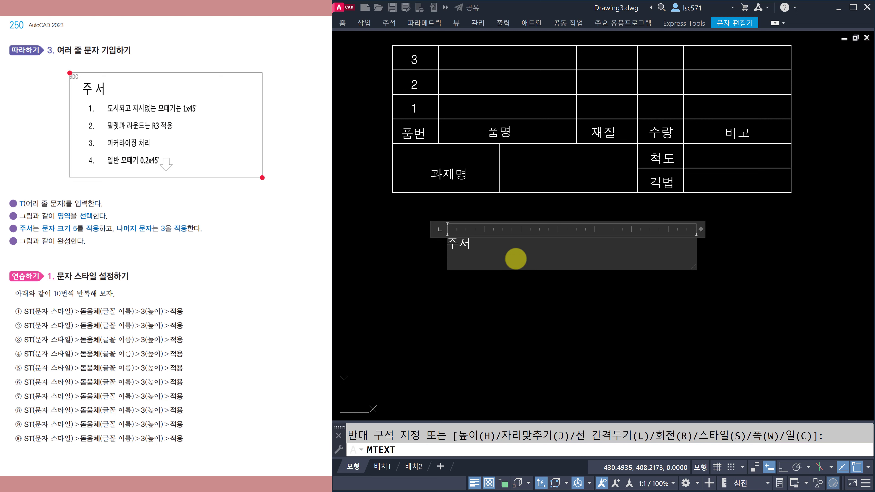
key(Return)
Step: Add numbered note 1 reading 도시되고 지시없는 모떼기는 1x45°, using the %%d code for the degree symbol
text(1. )
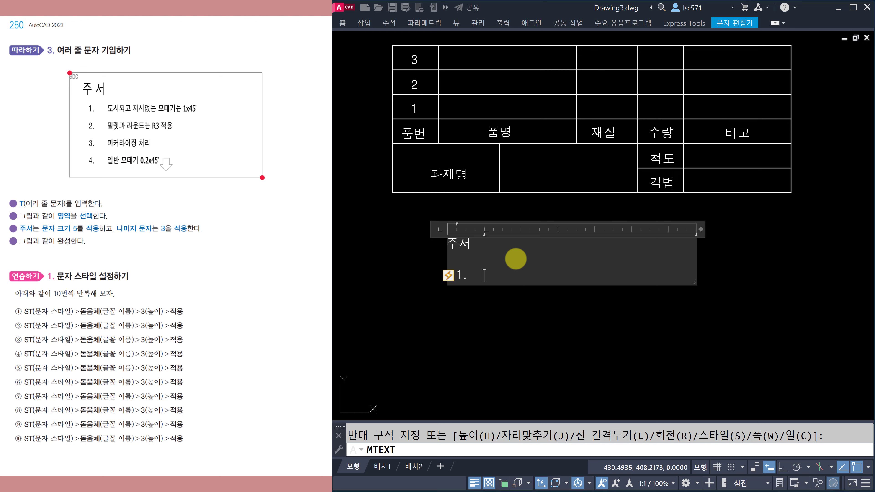
text(도시)
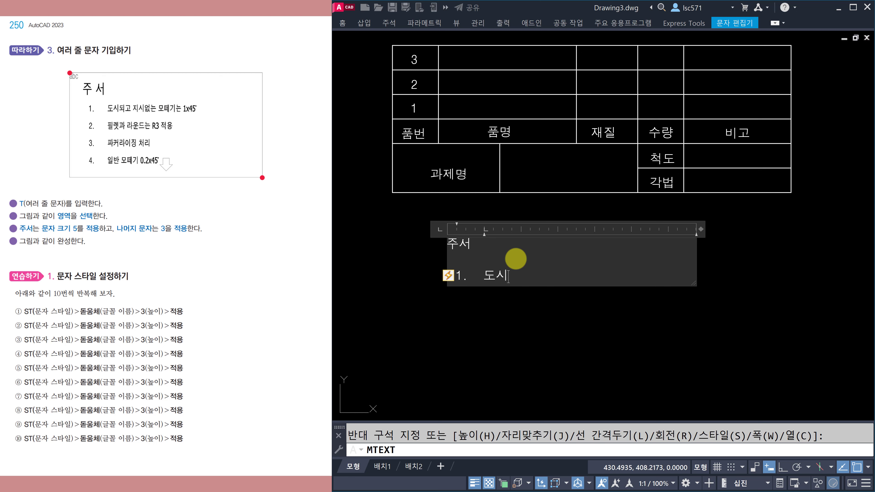
text(도ㅓ되고 지시없는 모떼기는 1X)
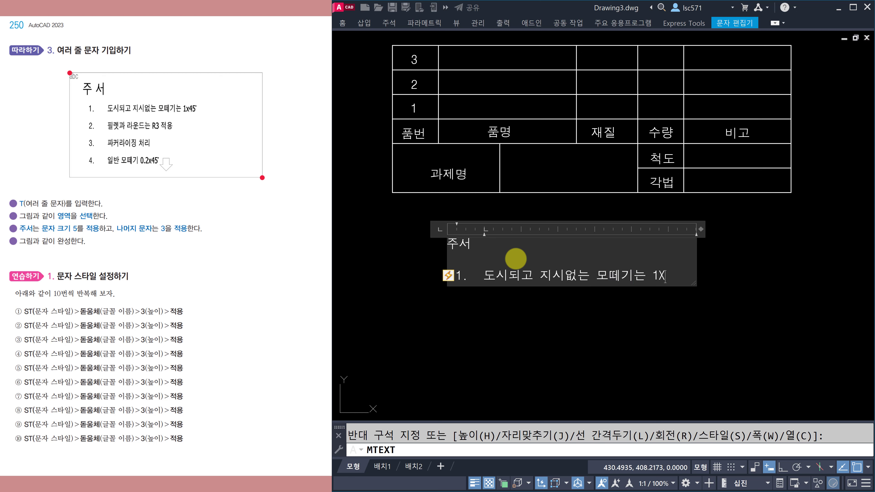
text(45)
key(BackSpace)
key(BackSpace)
key(BackSpace)
text(x45)
text(%%)
text(d)
text( \)
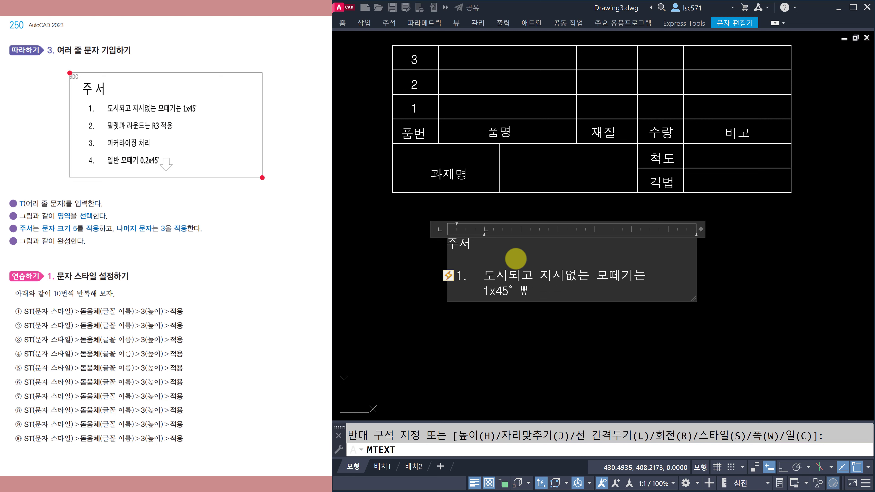
key(BackSpace)
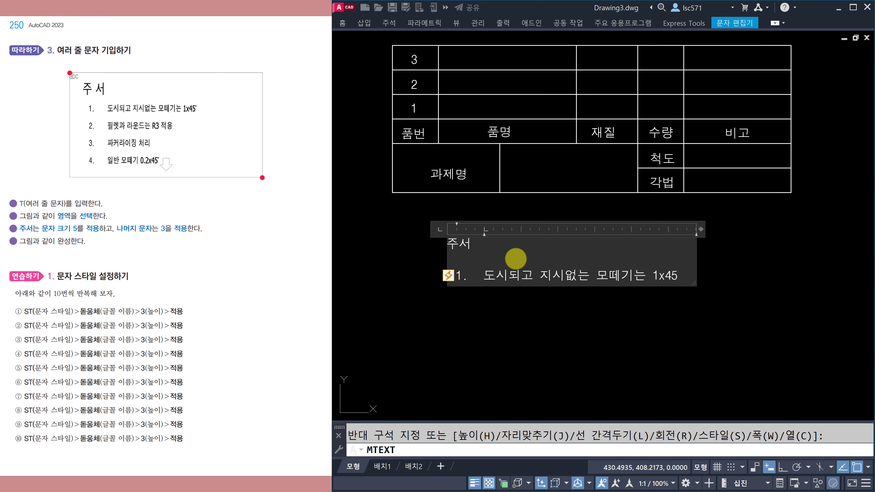
text(%%d)
key(Return)
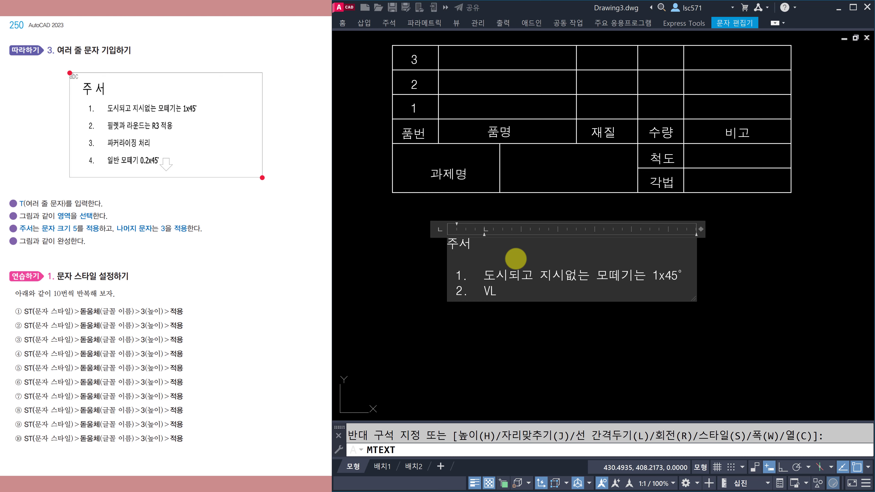
Step: Write note 2 as 필렛과 라운드는 R3 적용 and begin the next numbered line
text(필렛)
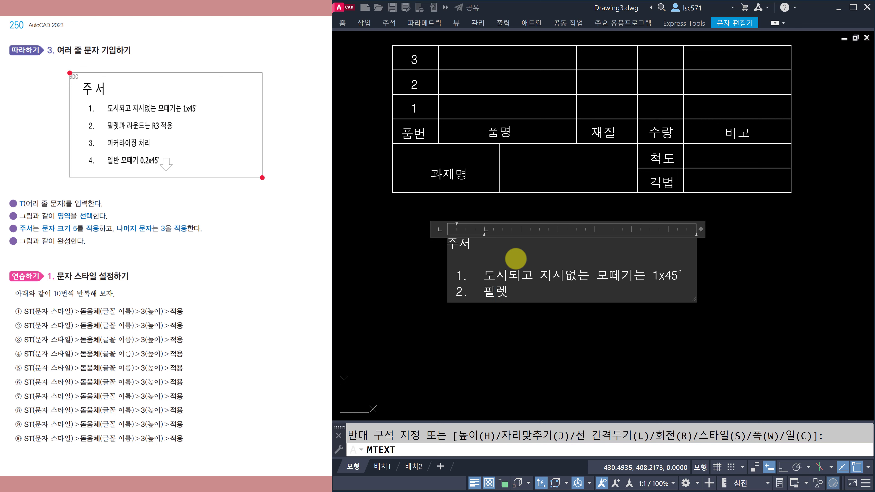
text(과 라우ㄴ드는 r3)
key(BackSpace)
key(BackSpace)
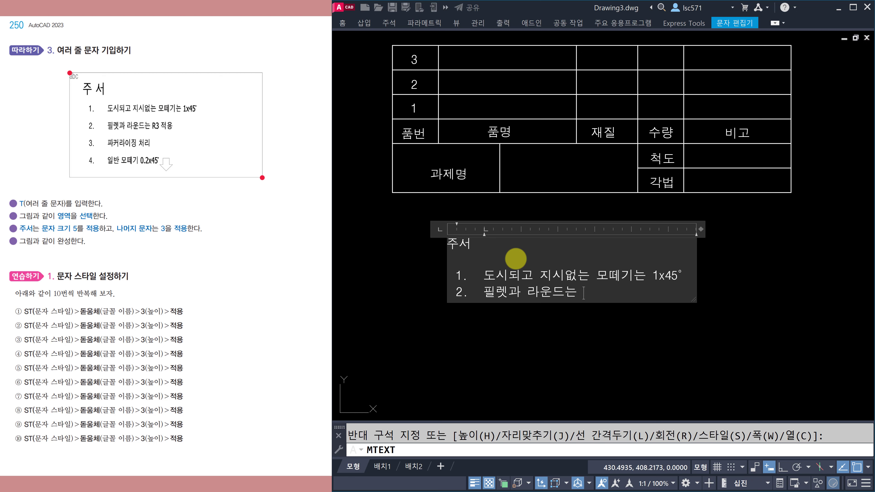
text(R)
text(3 WJR)
key(BackSpace)
key(BackSpace)
key(BackSpace)
text(,ㅈ)
key(BackSpace)
key(BackSpace)
text(ㅈ)
text(용)
key(Return)
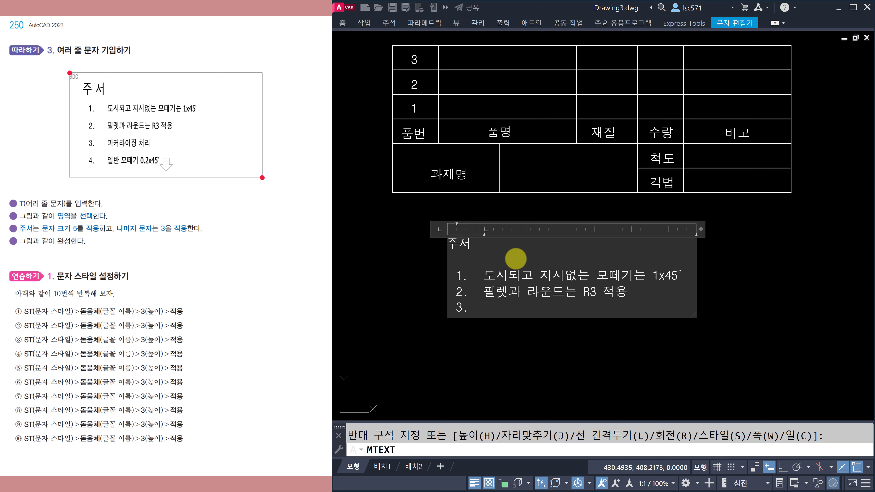
Step: Write note 3 as 파커라이징 처리 and begin the next numbered line
text(ㅍㅏ컹)
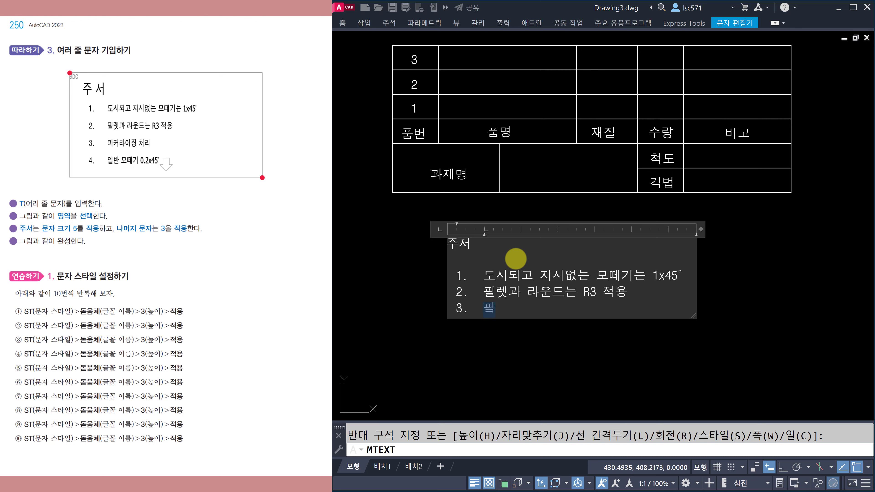
key(BackSpace)
key(BackSpace)
key(BackSpace)
text(카ㅓ라잇)
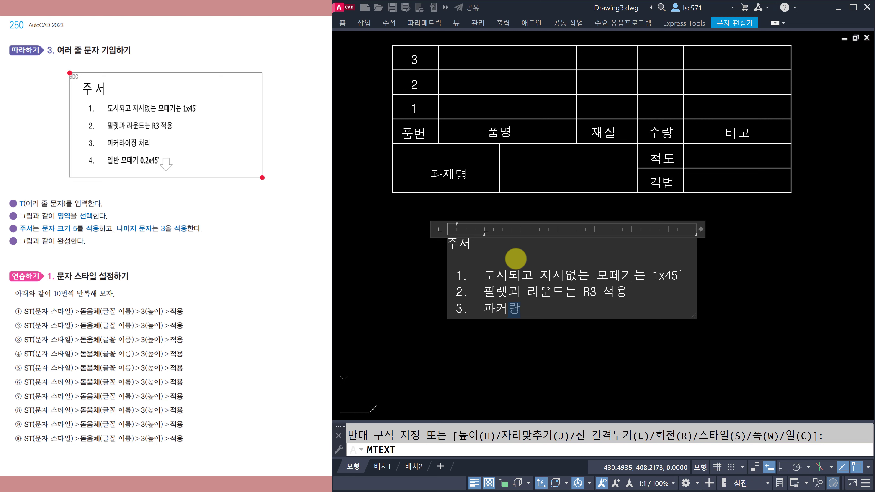
key(BackSpace)
text(징 처리)
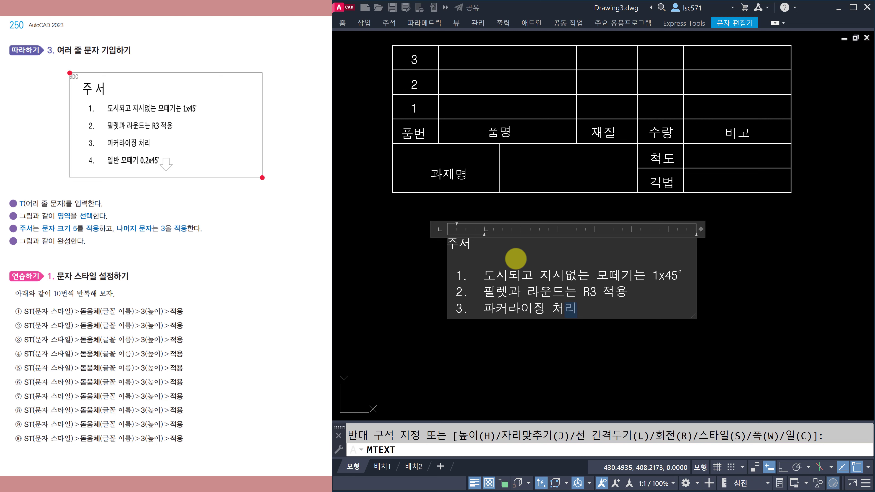
key(Return)
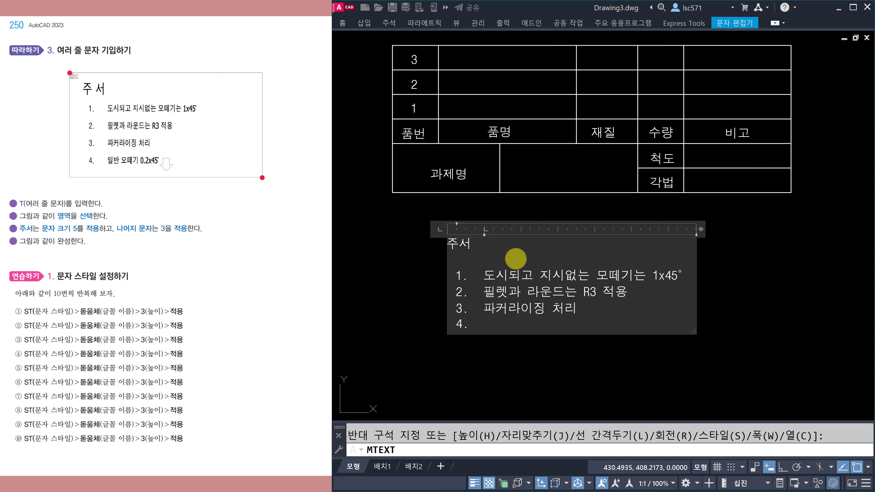
Step: Write note 4 as 일반 모떼기 0.2x45° with the %%d degree code and finish the multiline text
text(4)
text(일반 ㅁ)
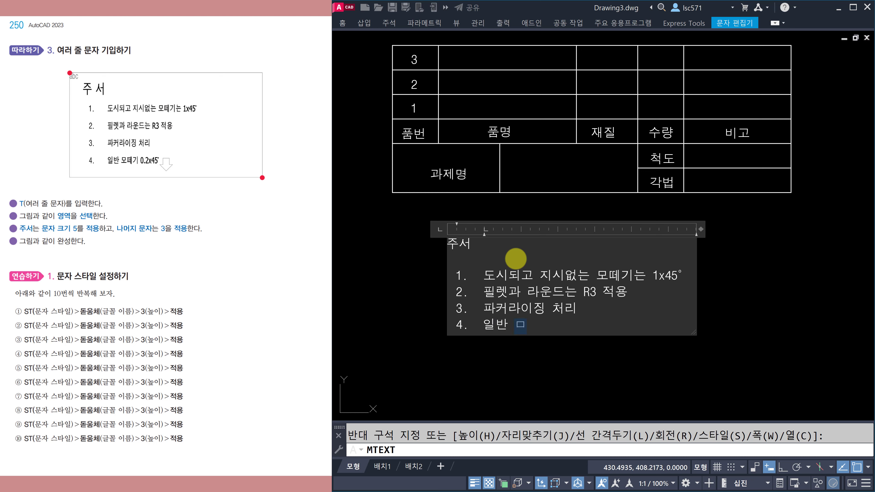
text(떼기 0.2x45%%)
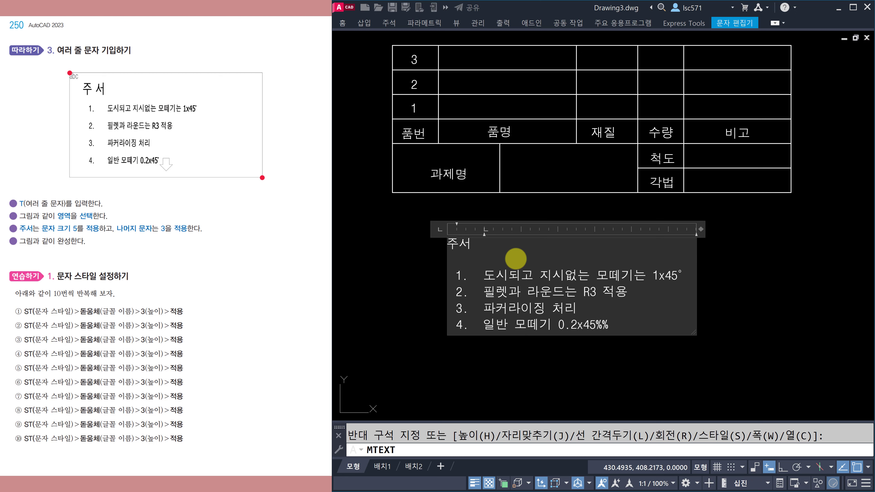
text(d)
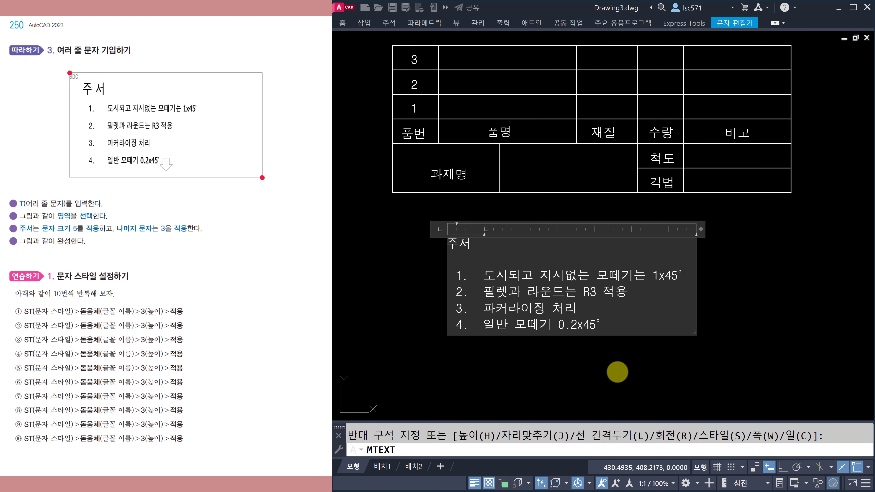
click(627, 371)
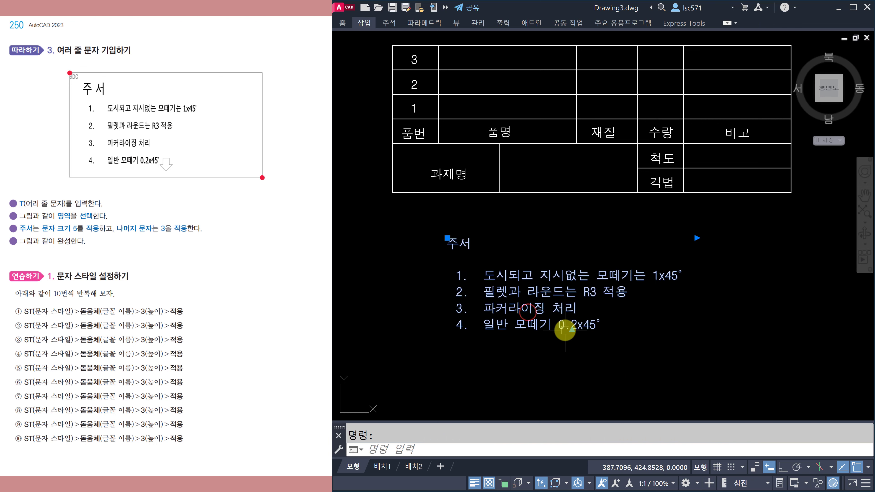
click(571, 327)
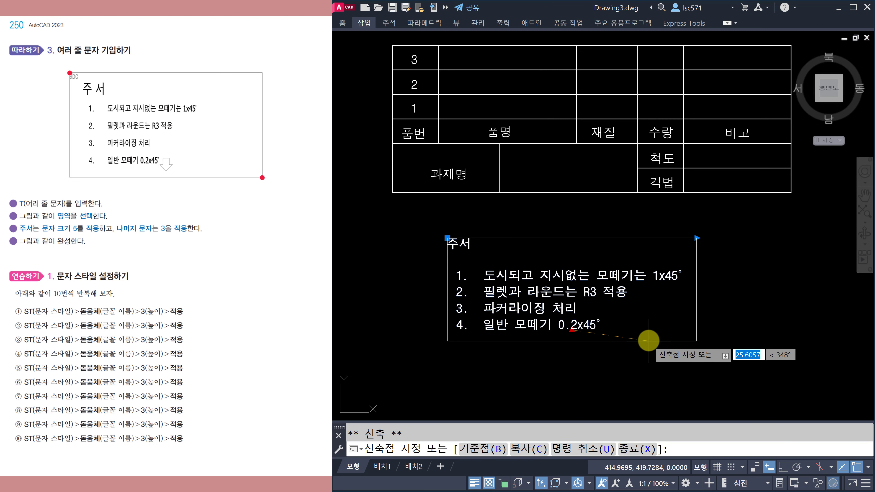
click(647, 339)
key(Escape)
key(Escape)
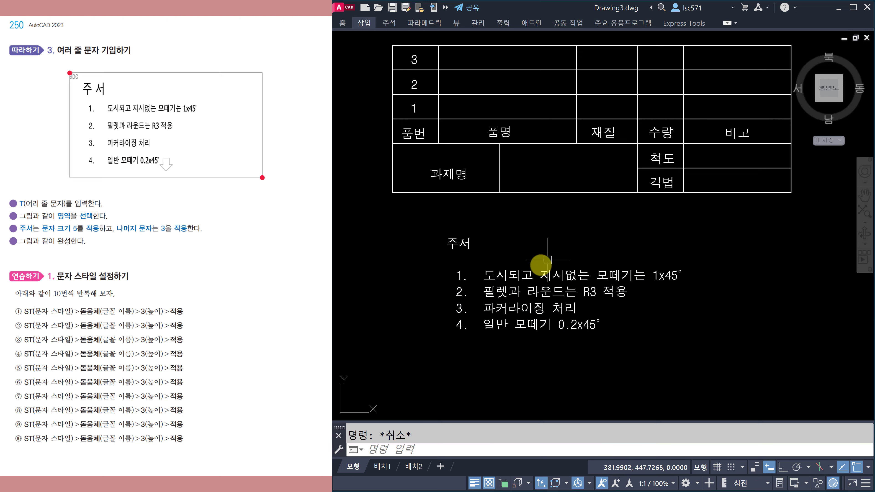
scroll(502, 323, up, 2)
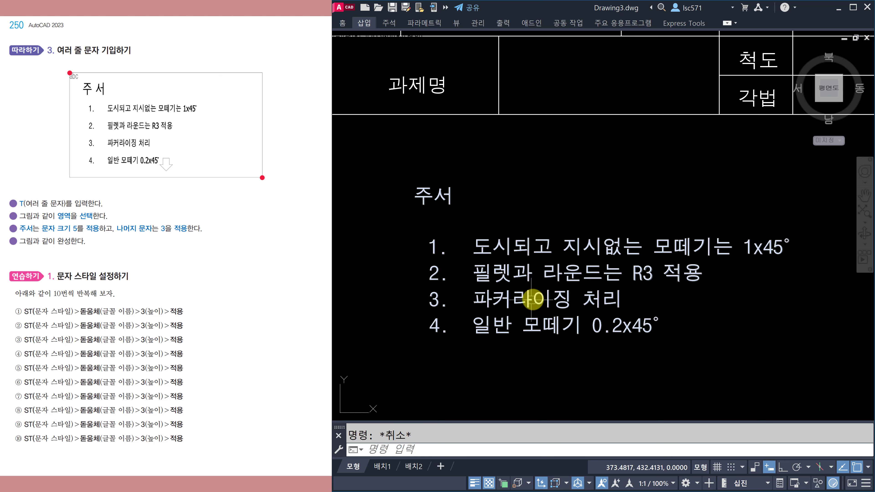
scroll(523, 301, down, 2)
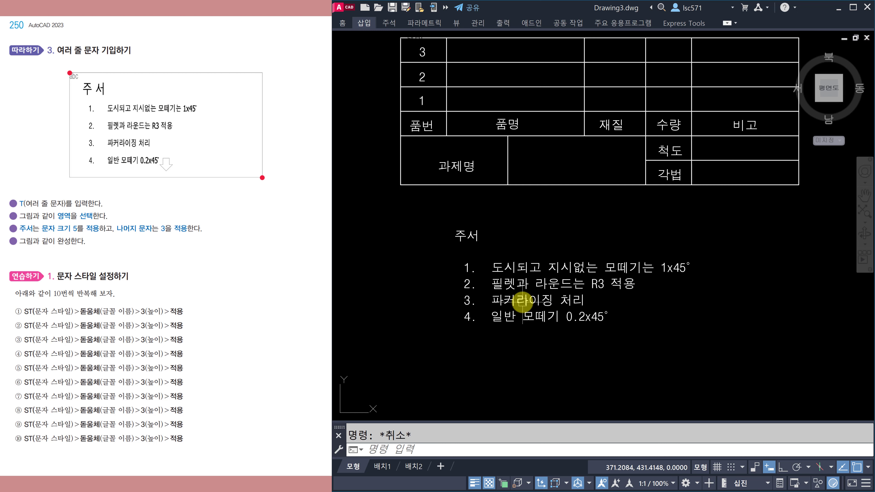
Step: Look through the textbook's text practice exercises up to section 8-7 on circled characters and bring the empty area above the table into view
middle_drag(528, 311, 525, 349)
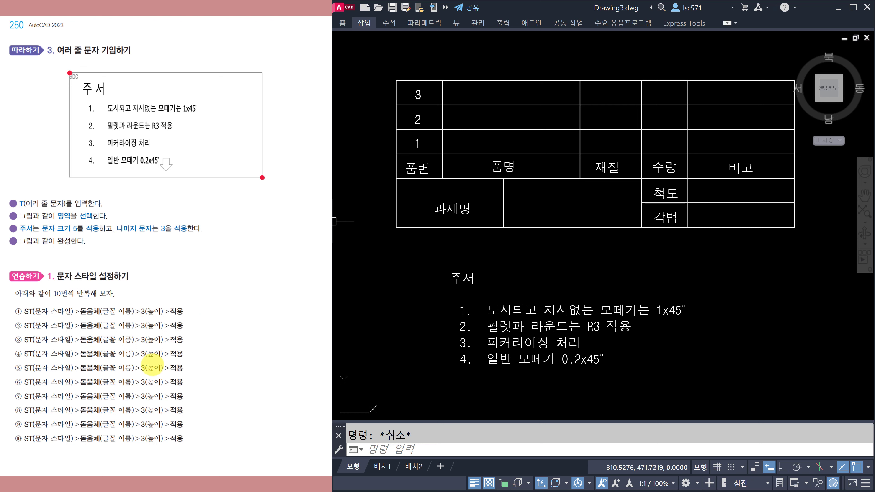
scroll(237, 344, down, 1)
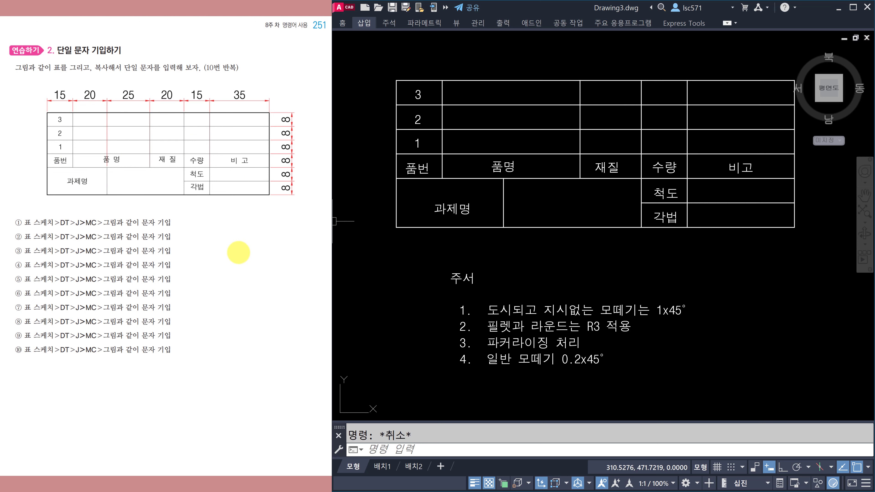
scroll(235, 255, down, 1)
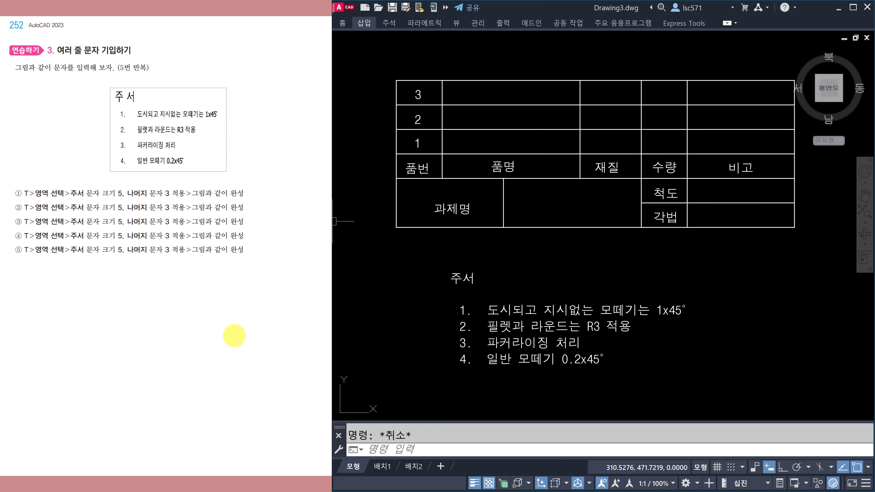
scroll(218, 327, down, 1)
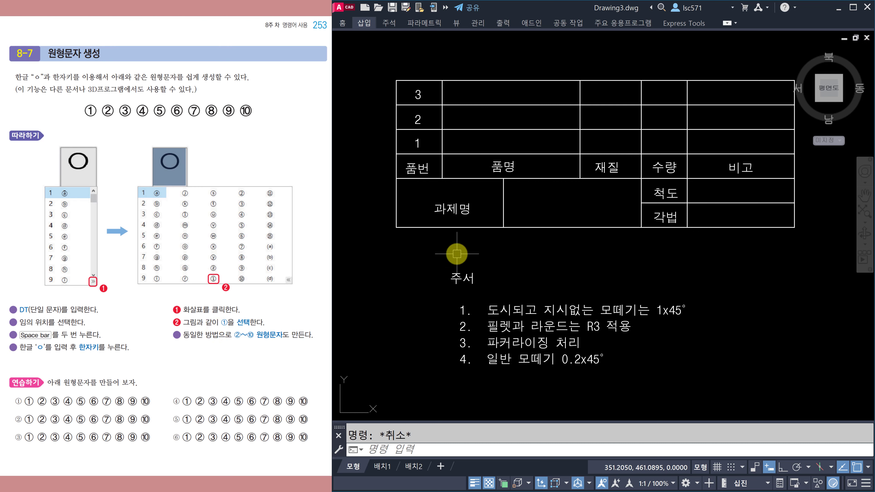
scroll(496, 250, down, 2)
mouse_move(502, 250)
middle_down()
mouse_move(607, 347)
mouse_move(613, 343)
middle_up()
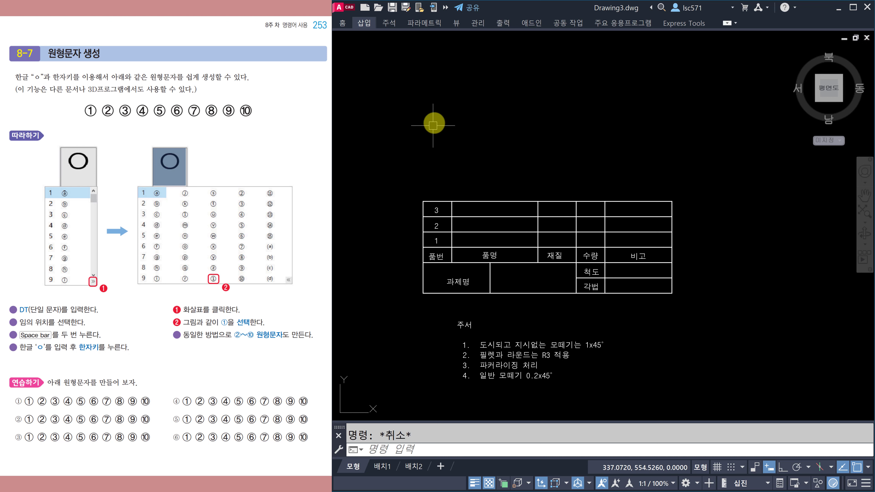
mouse_move(488, 155)
middle_down()
mouse_move(522, 162)
mouse_move(512, 190)
mouse_move(473, 212)
mouse_move(480, 239)
mouse_move(466, 283)
middle_up()
scroll(473, 205, up, 3)
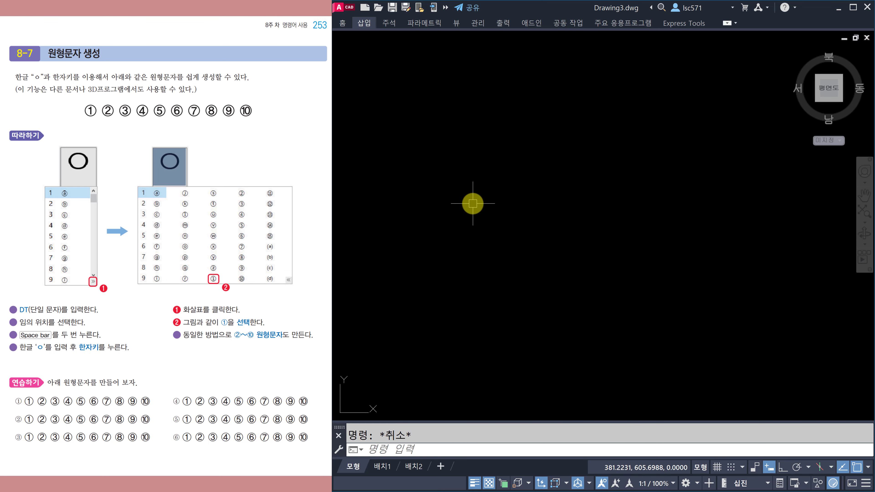
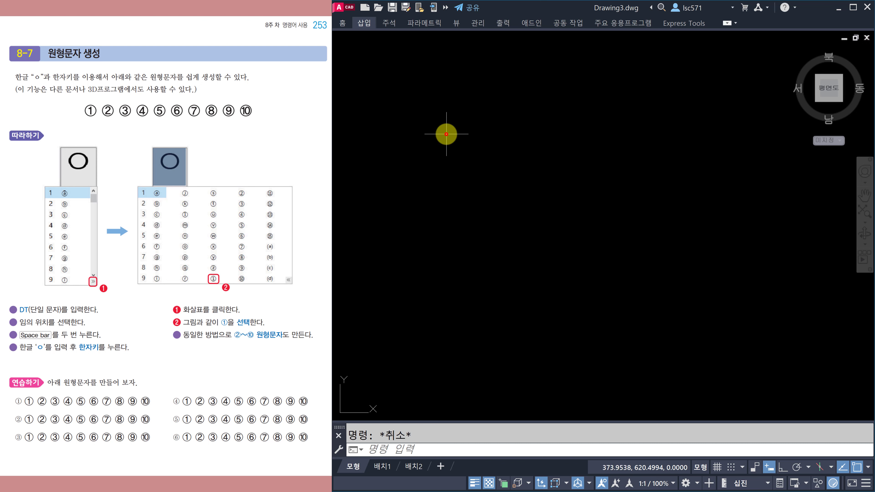
click(446, 134)
click(466, 164)
key(Escape)
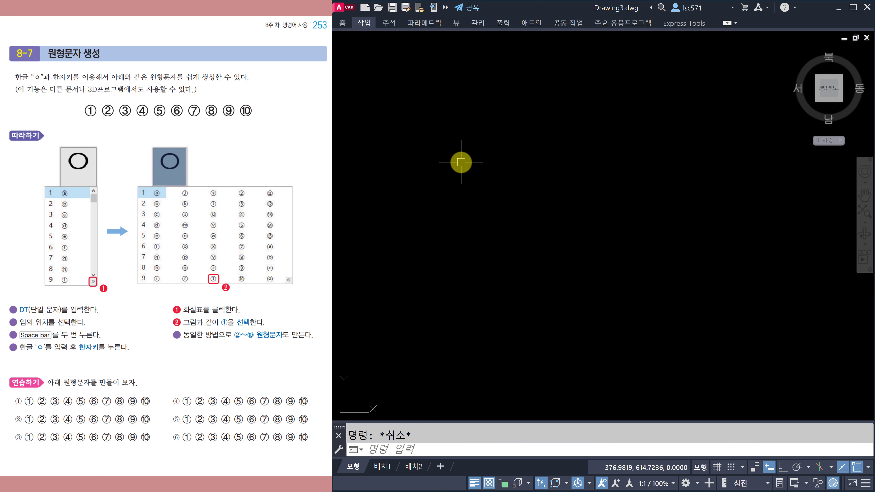
Step: Start single-line text at a point in the empty area above the parts-list table, with a rotation angle of 0
text(DT)
key(Return)
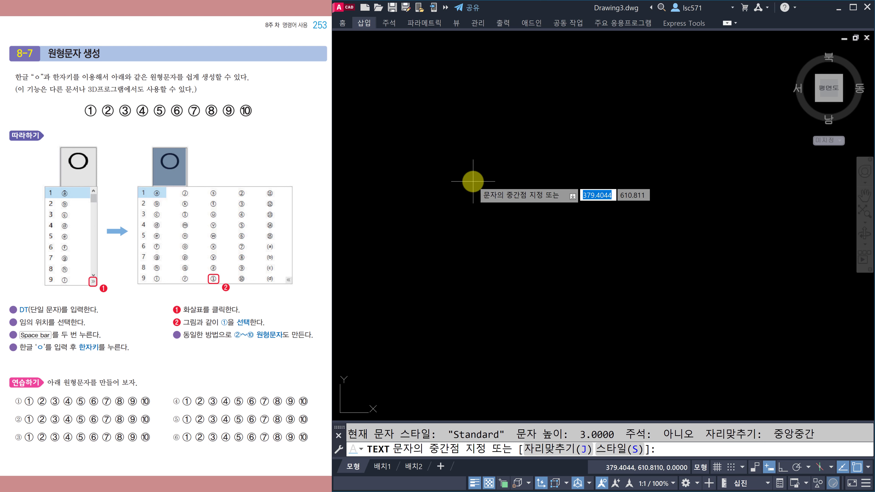
click(461, 162)
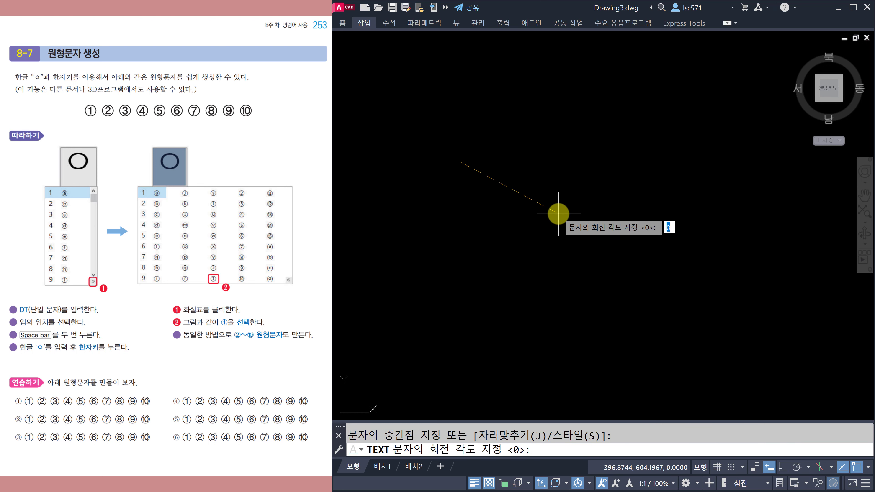
key(space)
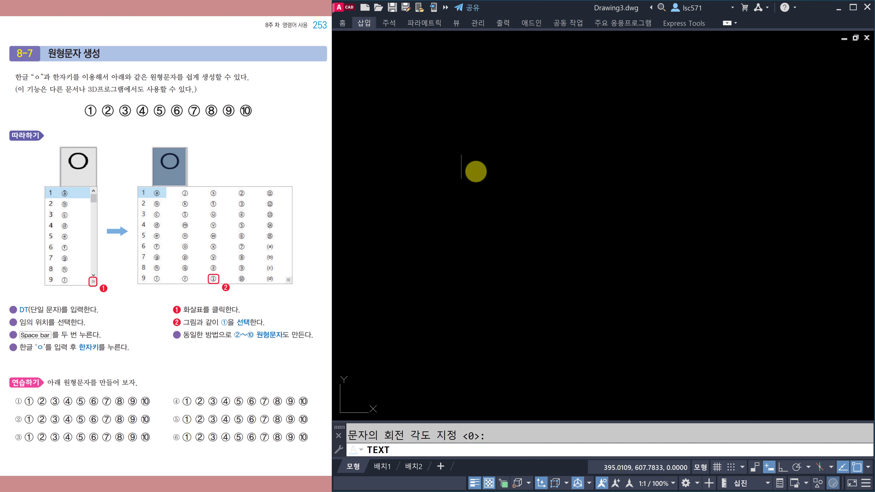
scroll(472, 165, up, 2)
middle_drag(505, 181, 523, 205)
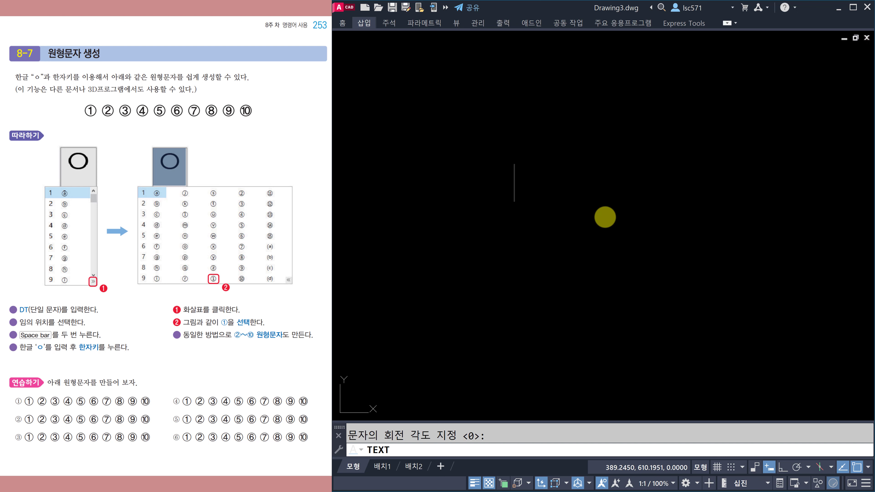
scroll(420, 209, up, 3)
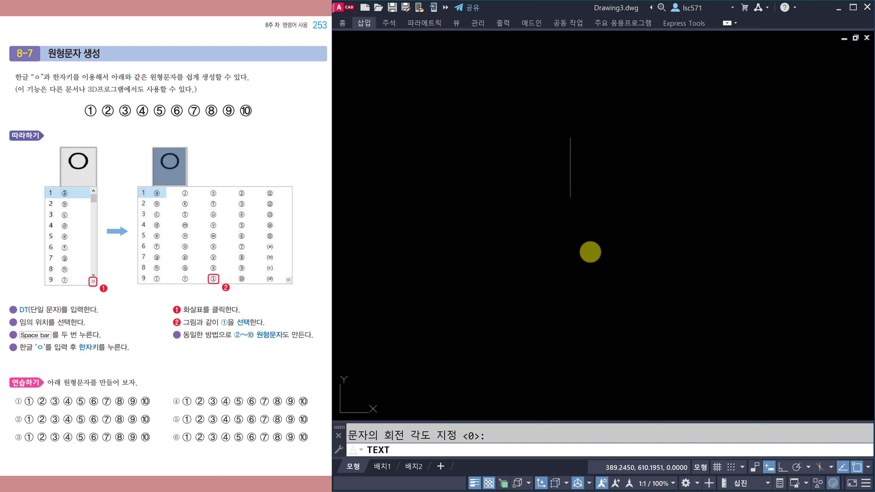
Step: Enter the circled number ① by converting the Hangul consonant ㅇ to a special character, and begin the next line
text(D)
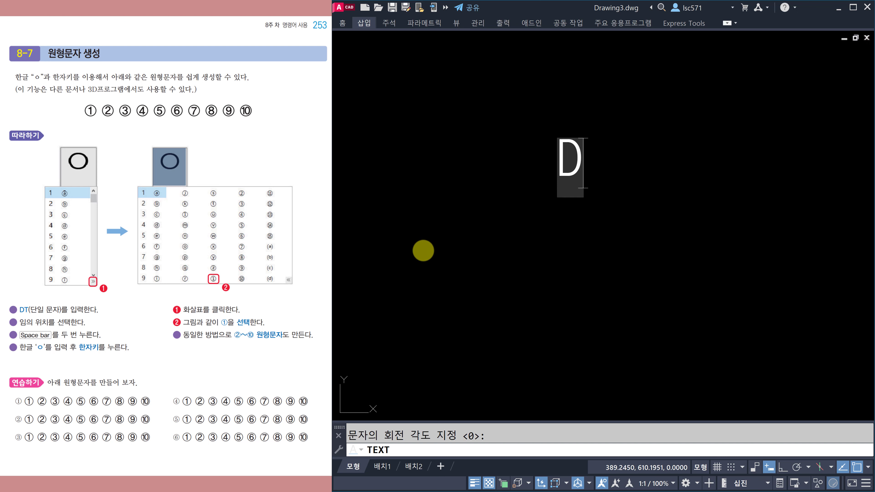
key(BackSpace)
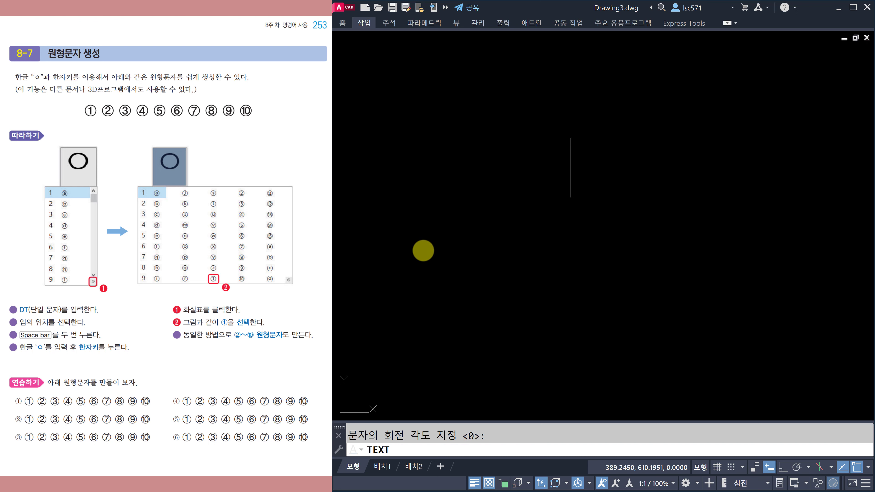
text(ㅇ)
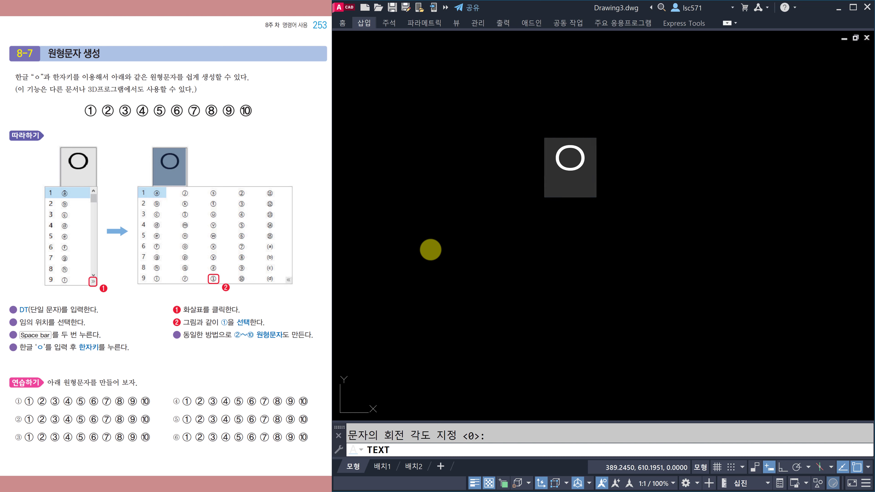
key(Hangul_Hanja)
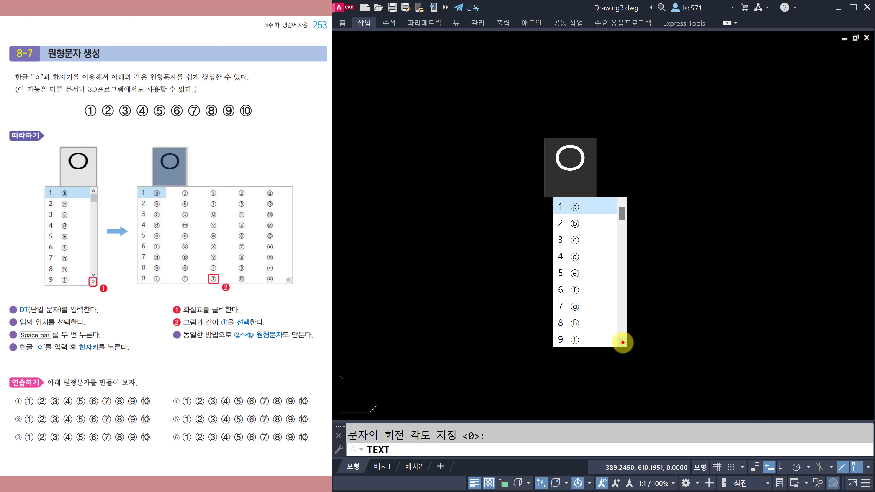
click(621, 342)
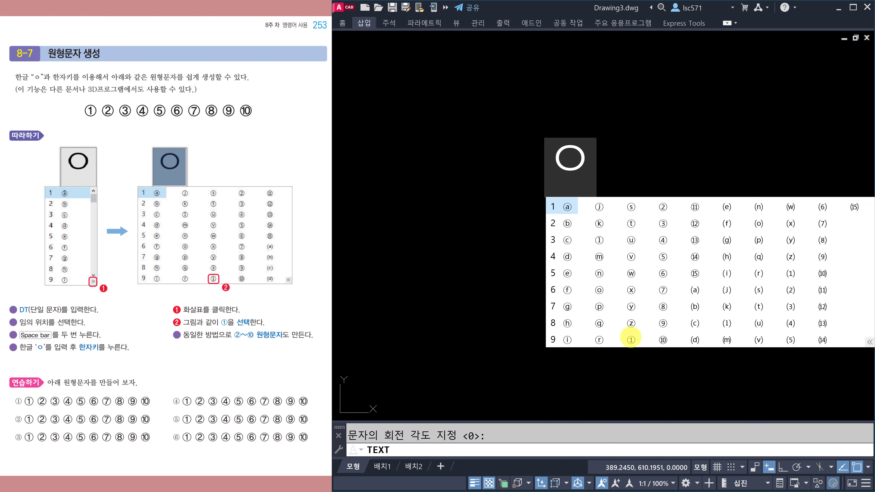
click(631, 339)
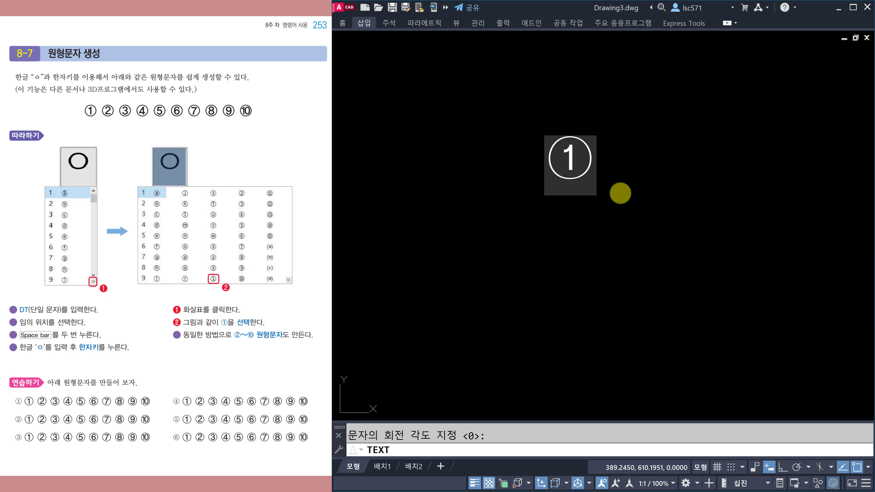
key(Return)
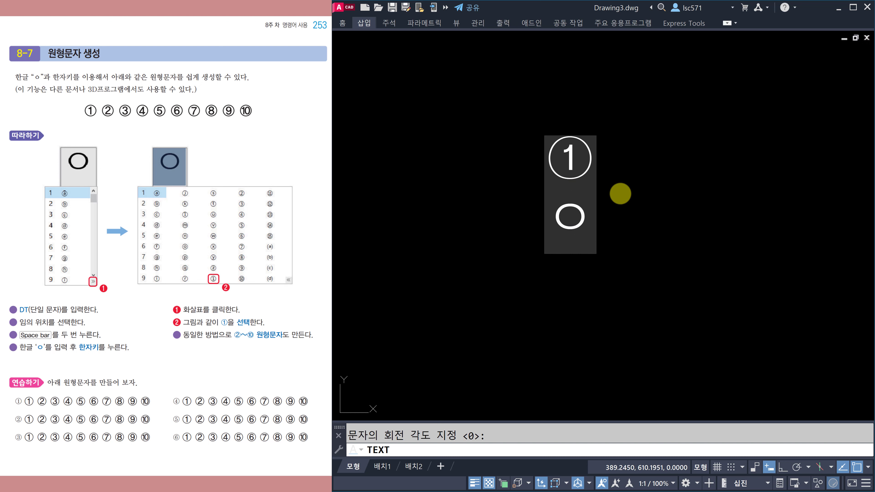
Step: Convert the ㅇ on the second line to the circled number ② and begin the third line
key(Hangul_Hanja)
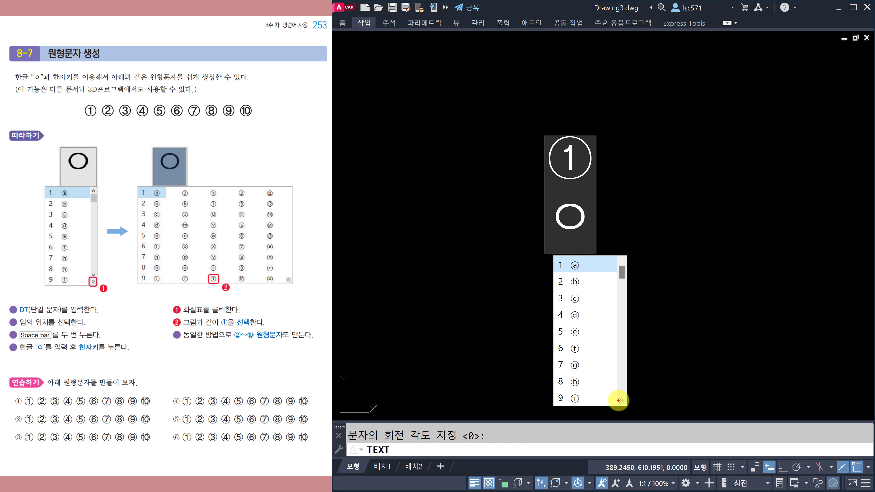
click(618, 400)
click(666, 266)
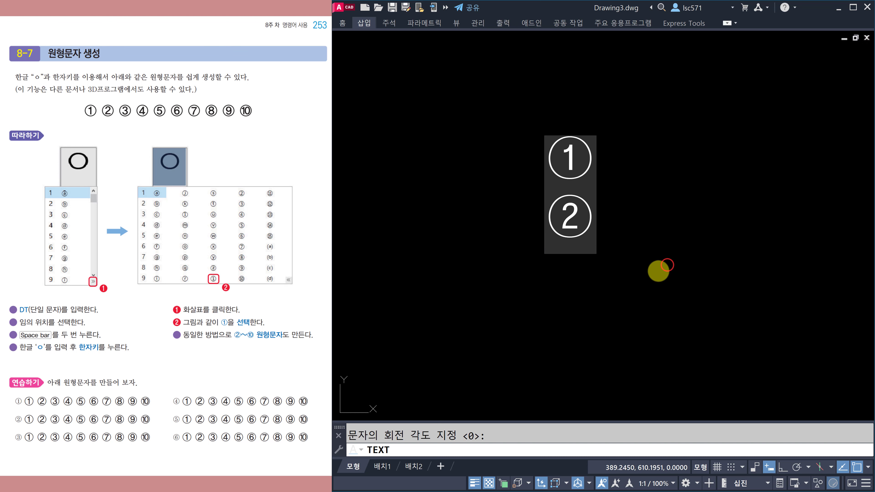
key(Return)
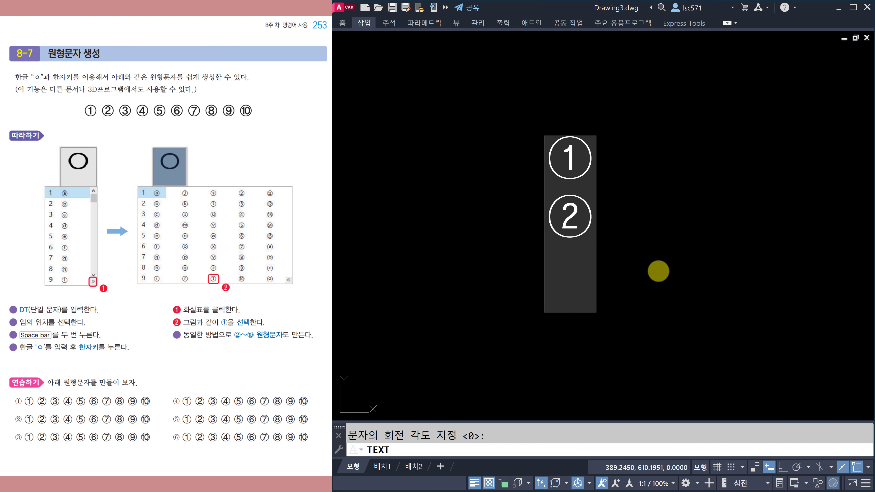
Step: Enter ㅇ on the third line, convert it to the circled number ③, and begin the fourth line
text(ㅇ)
key(Hangul_Hanja)
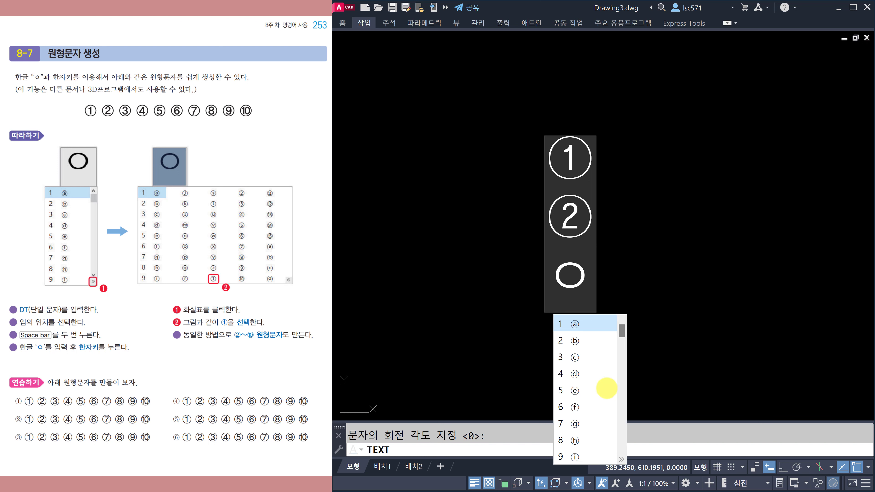
click(621, 459)
click(664, 342)
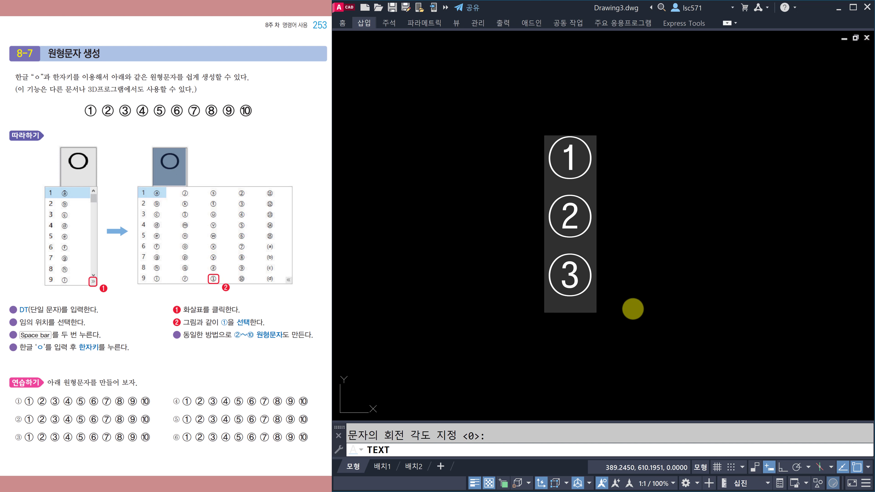
key(Return)
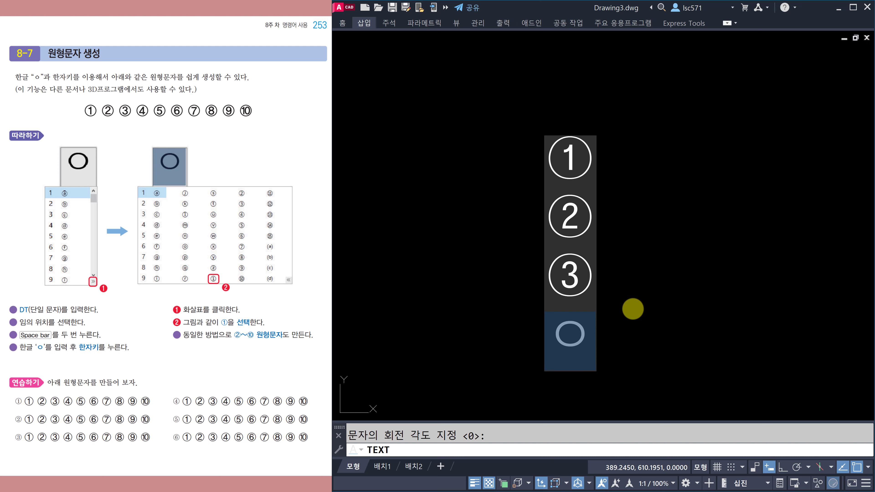
Step: Enter ㅇ on the fourth line, convert it to the circled number ④, and finish the single-line text
text(ㅇ)
key(Hangul_Hanja)
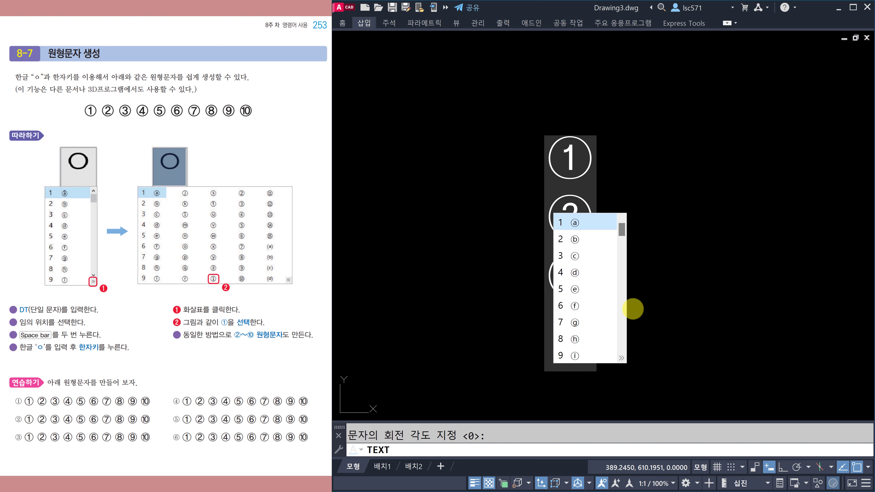
click(621, 357)
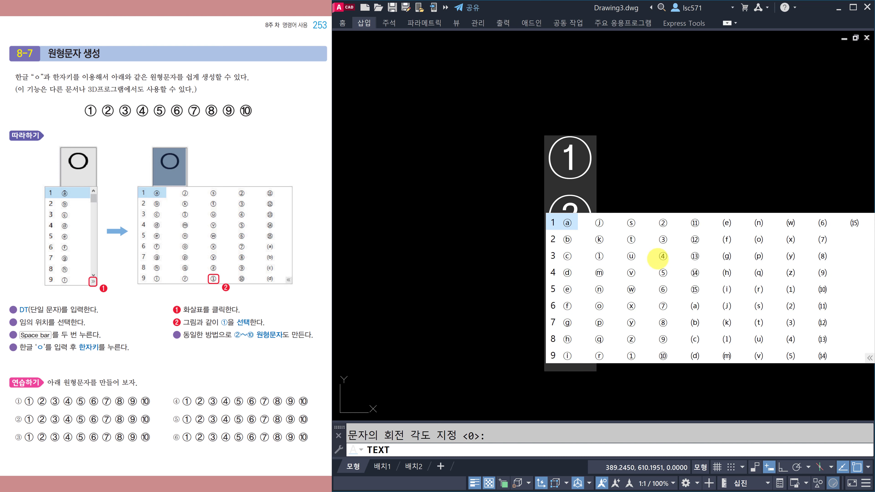
click(662, 257)
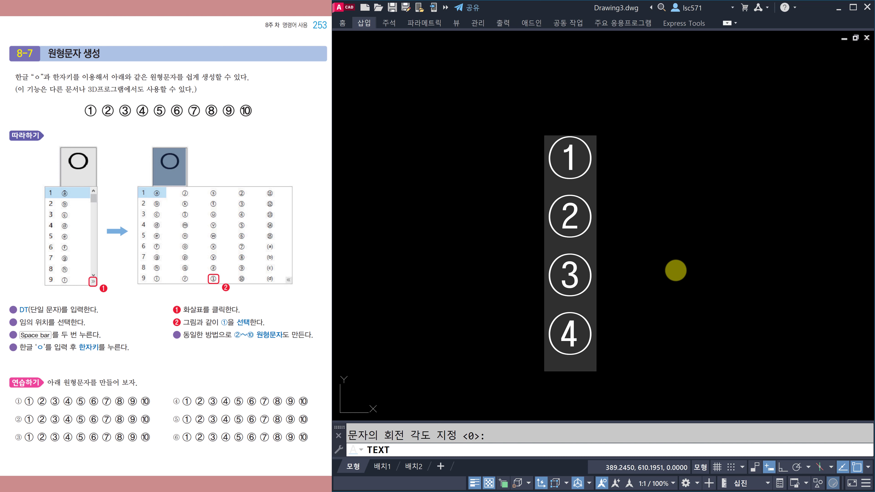
key(Return)
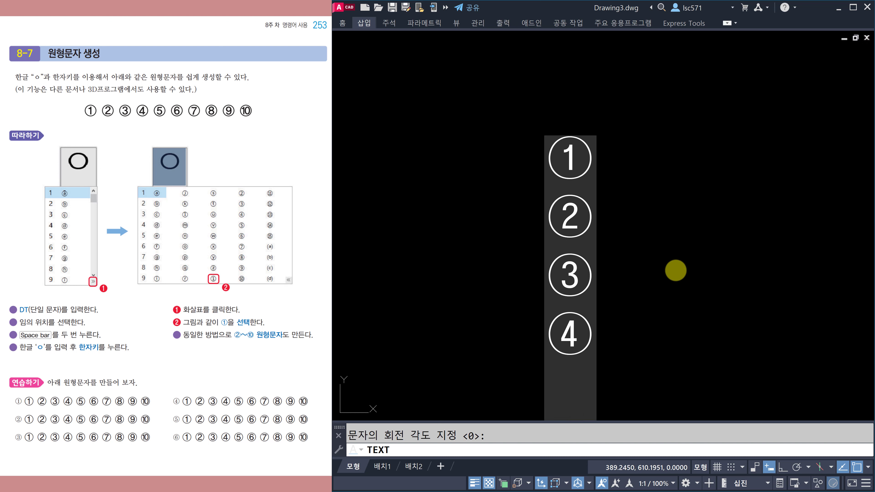
key(Return)
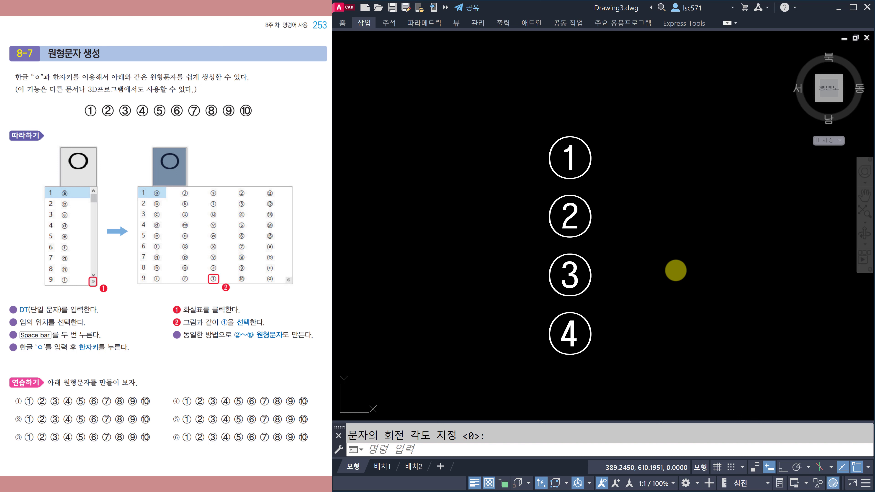
Step: Move the circled ④ text by its grip out of the column to a spot right of ①, and clear the selection
middle_drag(637, 245, 601, 201)
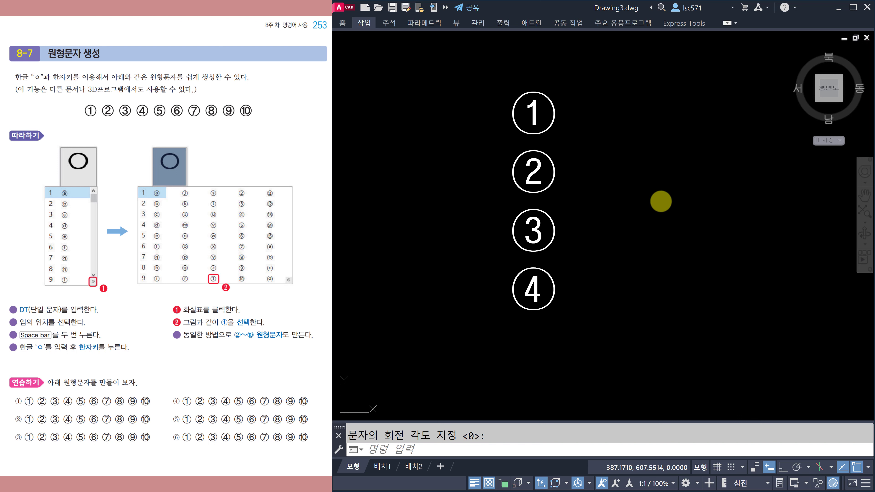
key(Escape)
click(551, 283)
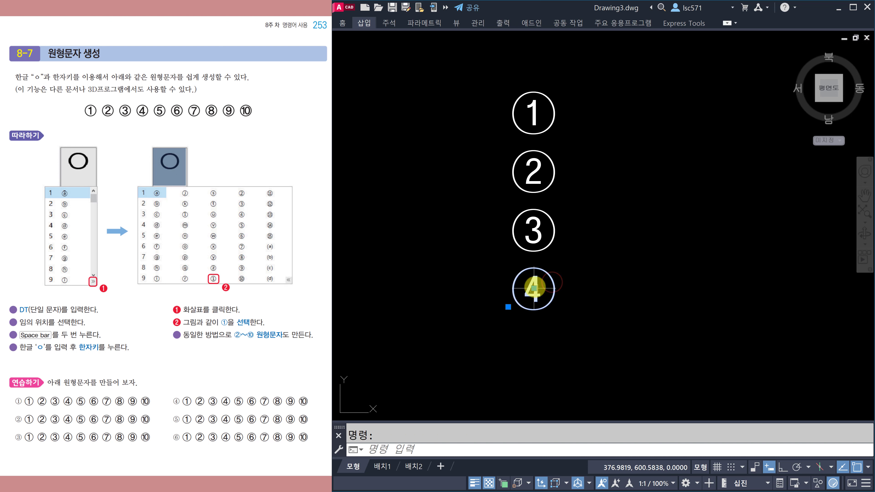
click(534, 293)
mouse_move(679, 143)
middle_down()
mouse_move(663, 164)
mouse_move(634, 179)
middle_up()
key(Escape)
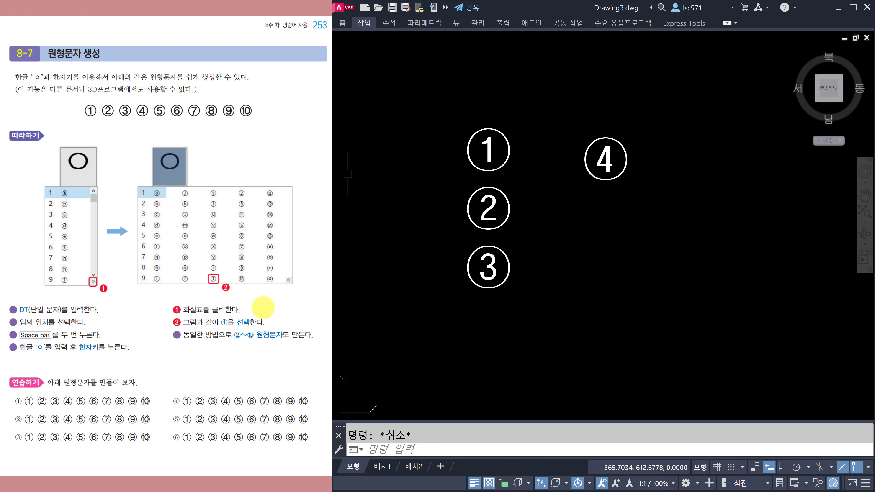
Step: Look over the textbook's week 8 review examples, 8-1 through 8-4
scroll(263, 307, down, 1)
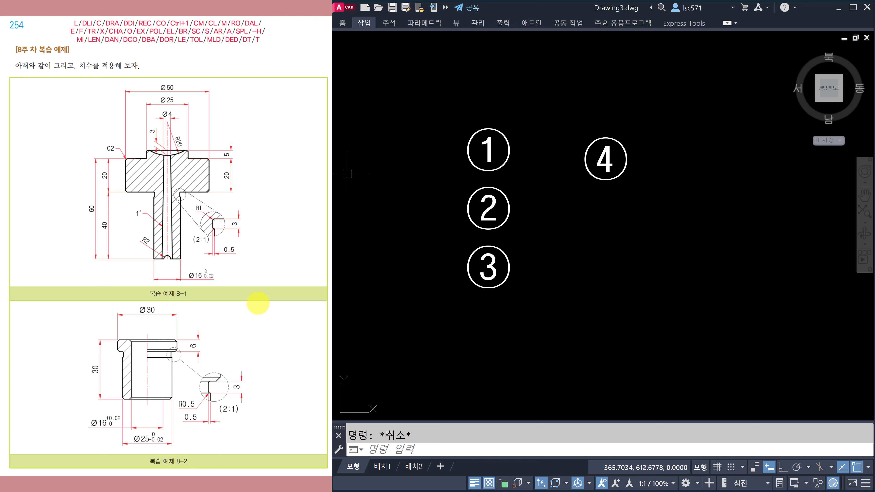
scroll(258, 303, up, 1)
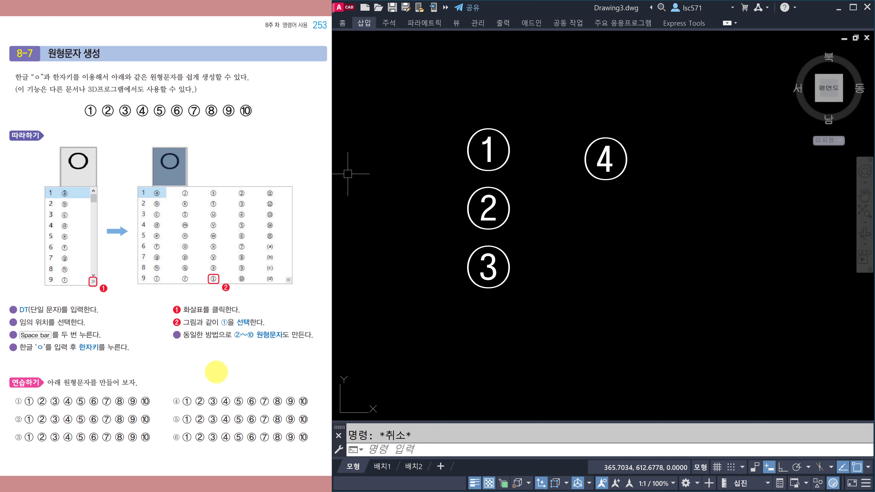
scroll(217, 371, down, 1)
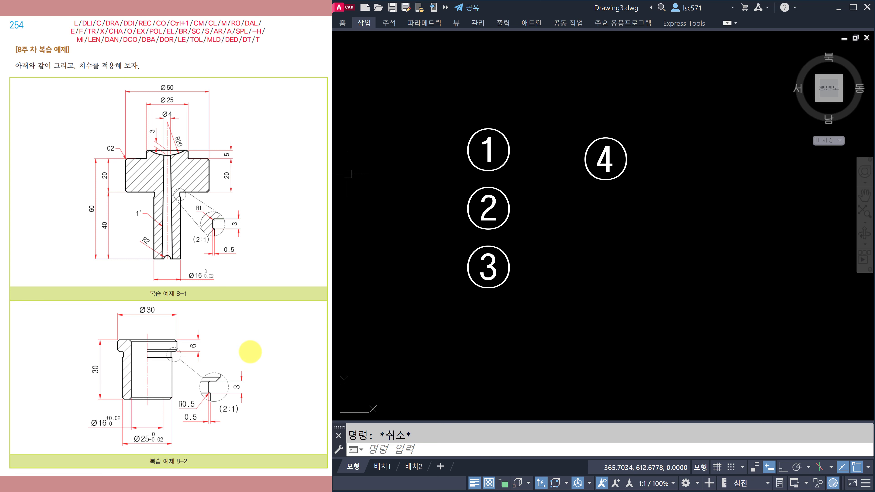
scroll(250, 352, down, 1)
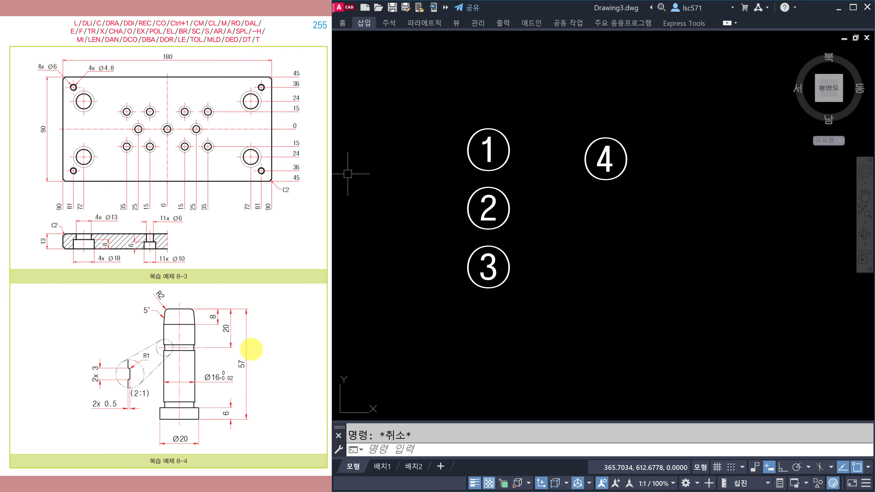